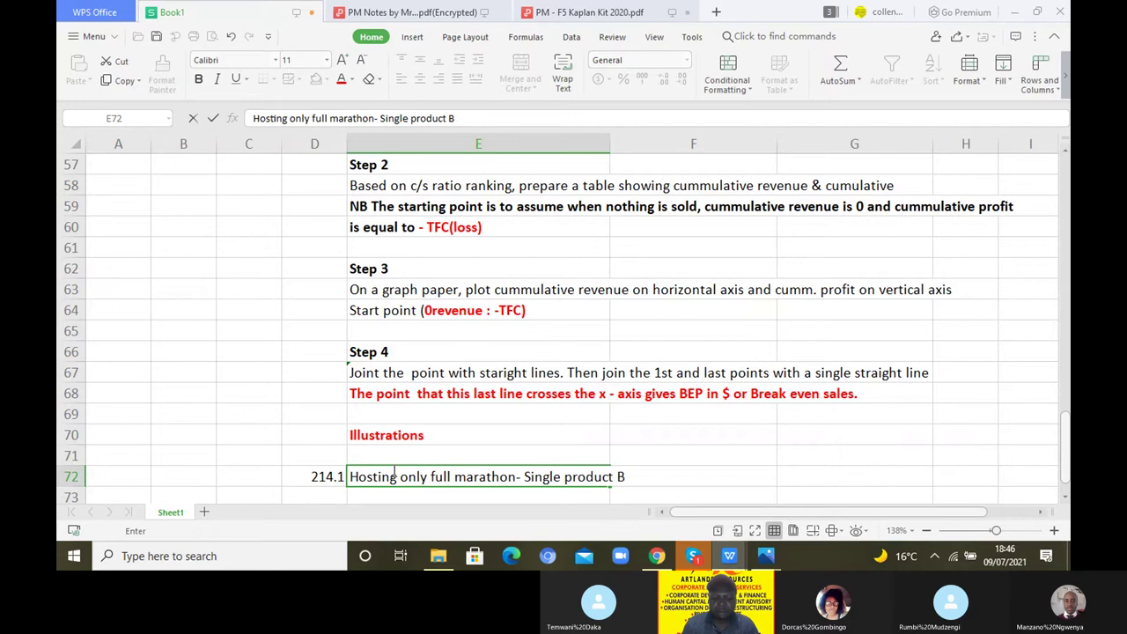
Complete the heading in E72 as "Hosting only full marathon- Single product BEP" and make it bold.
text(P)
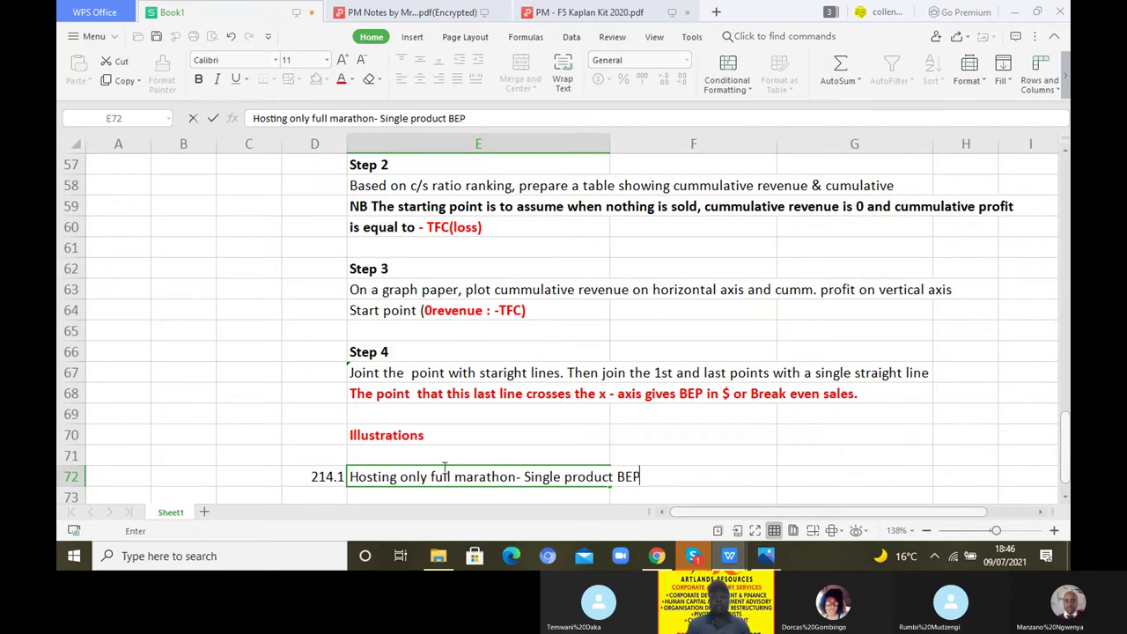
click(722, 465)
drag(722, 465, 380, 481)
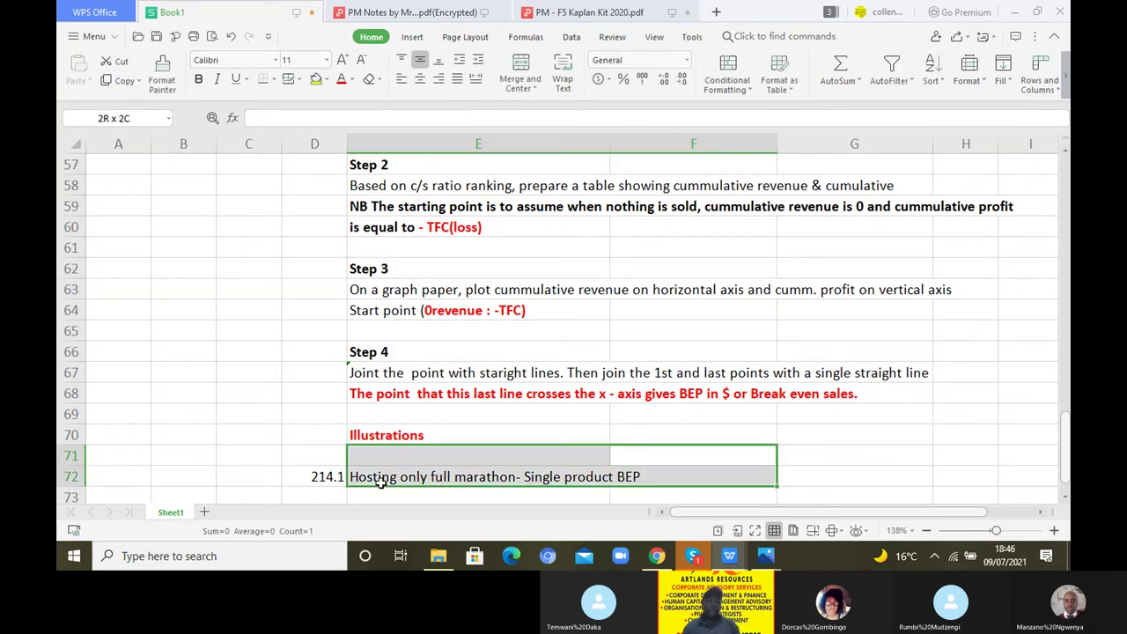
click(380, 480)
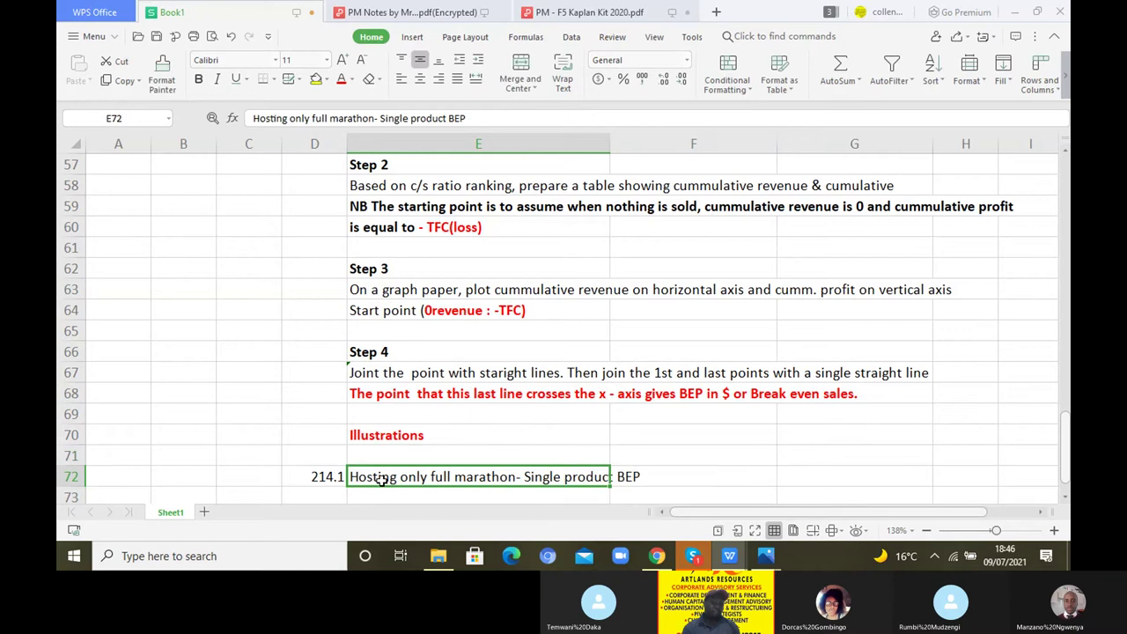
click(199, 80)
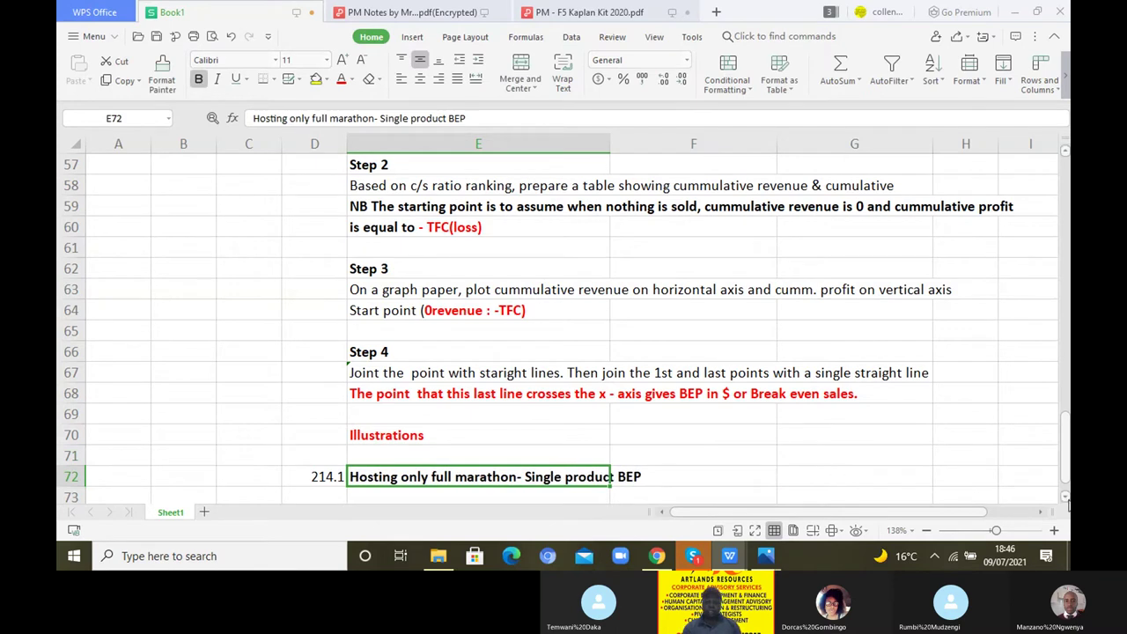
Add an "SP" row below the heading, with the label in E74 and the value 55 in F74.
scroll(1068, 504, down, 1)
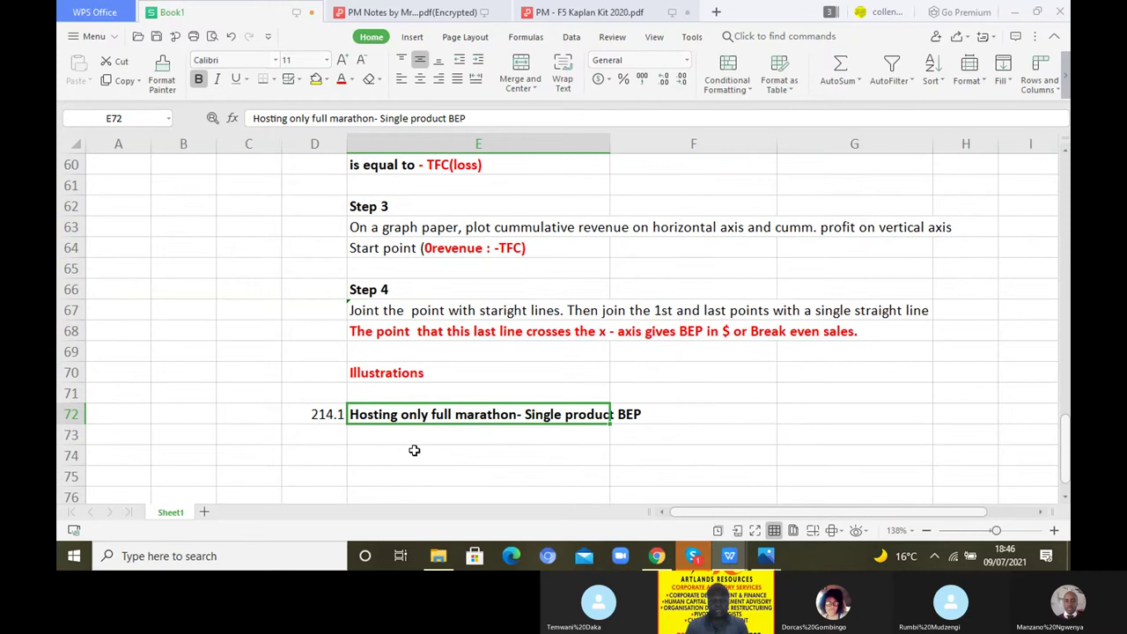
click(414, 450)
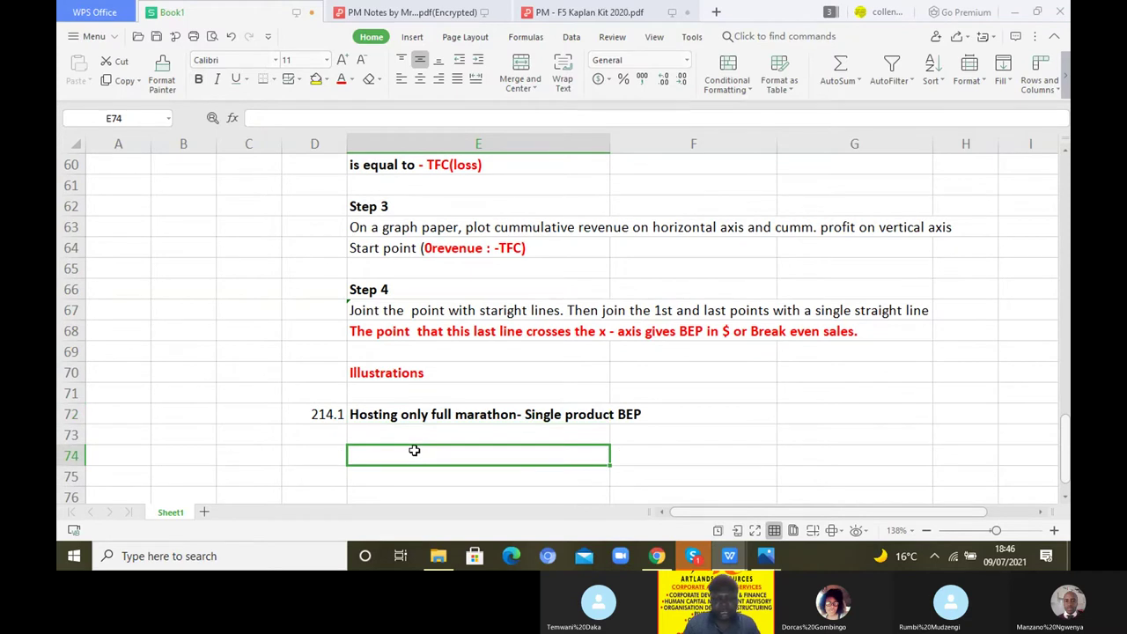
text(s)
key(BackSpace)
text(S)
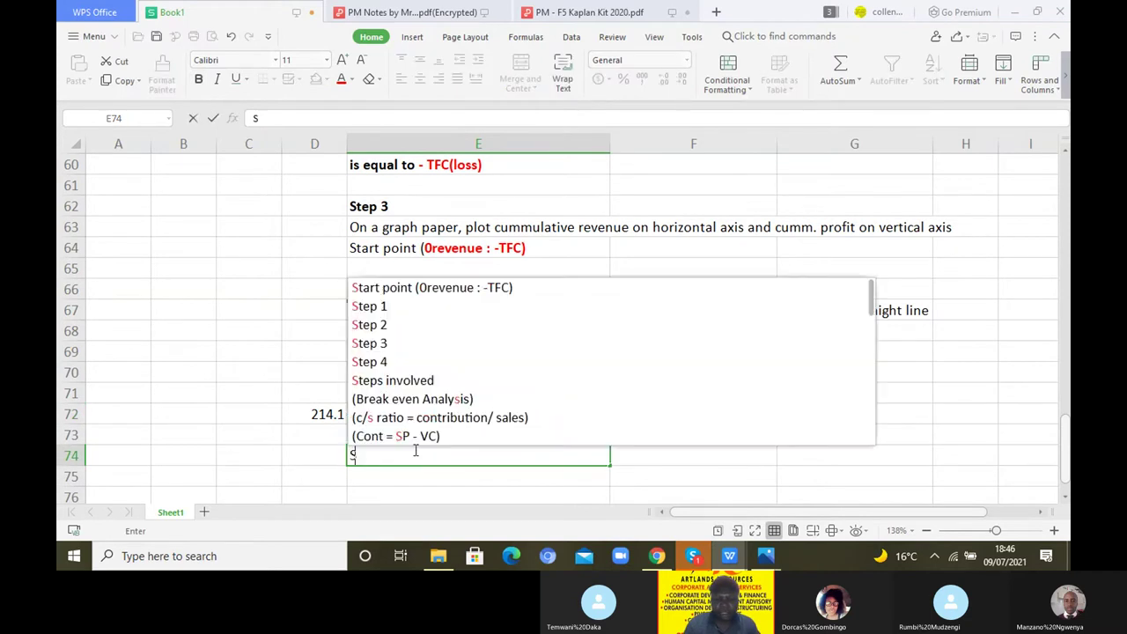
text(P)
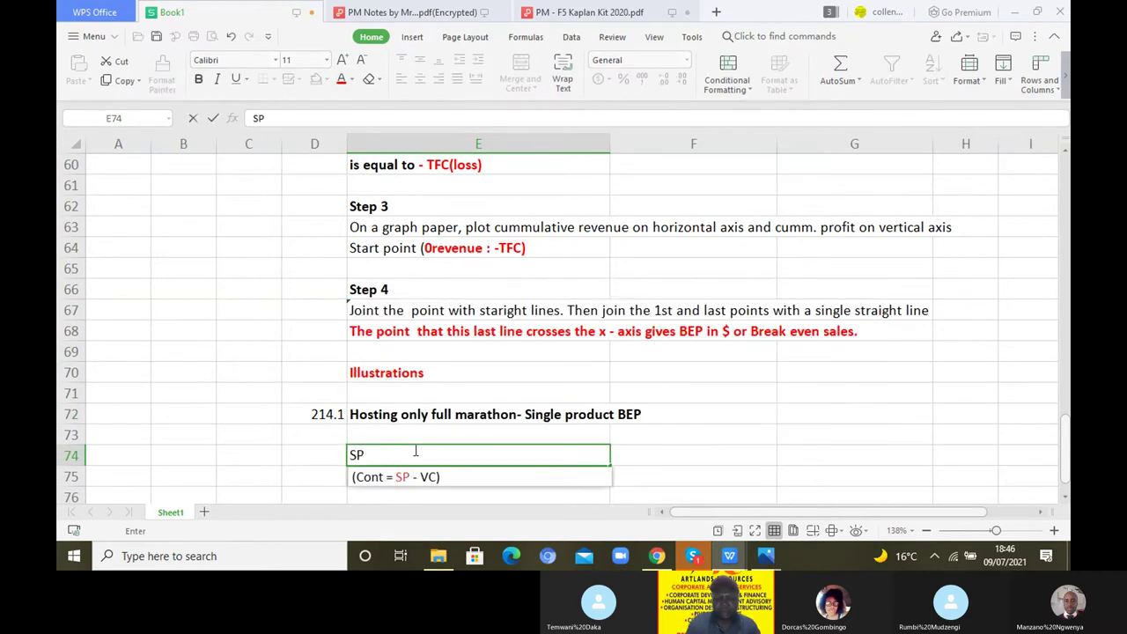
click(731, 452)
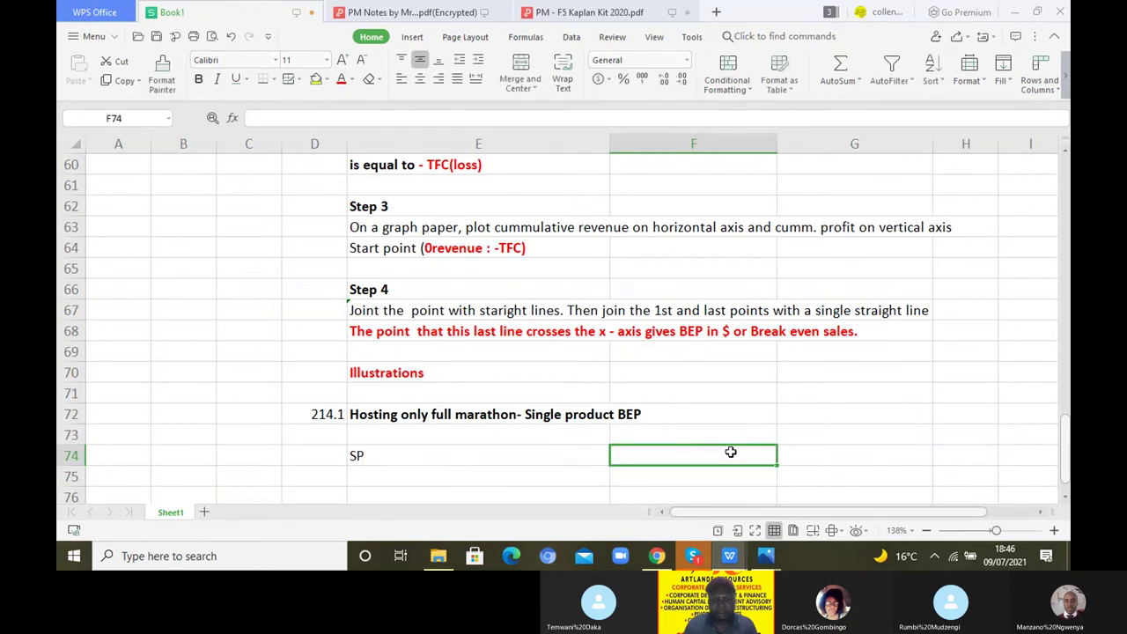
text(55)
key(Return)
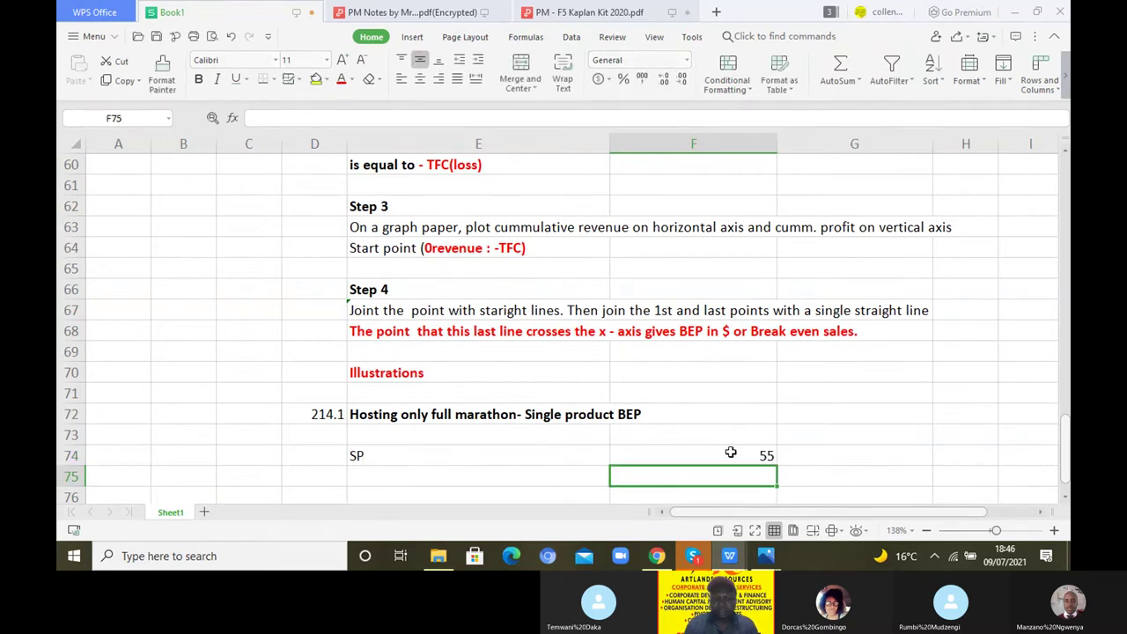
Add a "VC" row, with the label in E75 and the value 18.2 in F75.
click(372, 475)
text(VC)
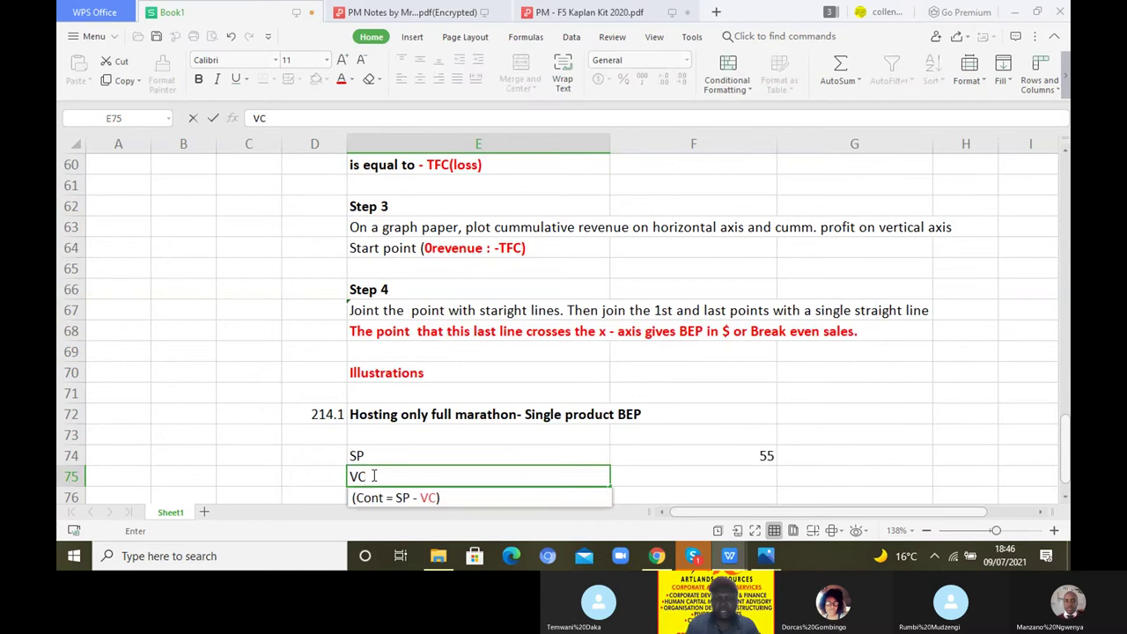
click(727, 479)
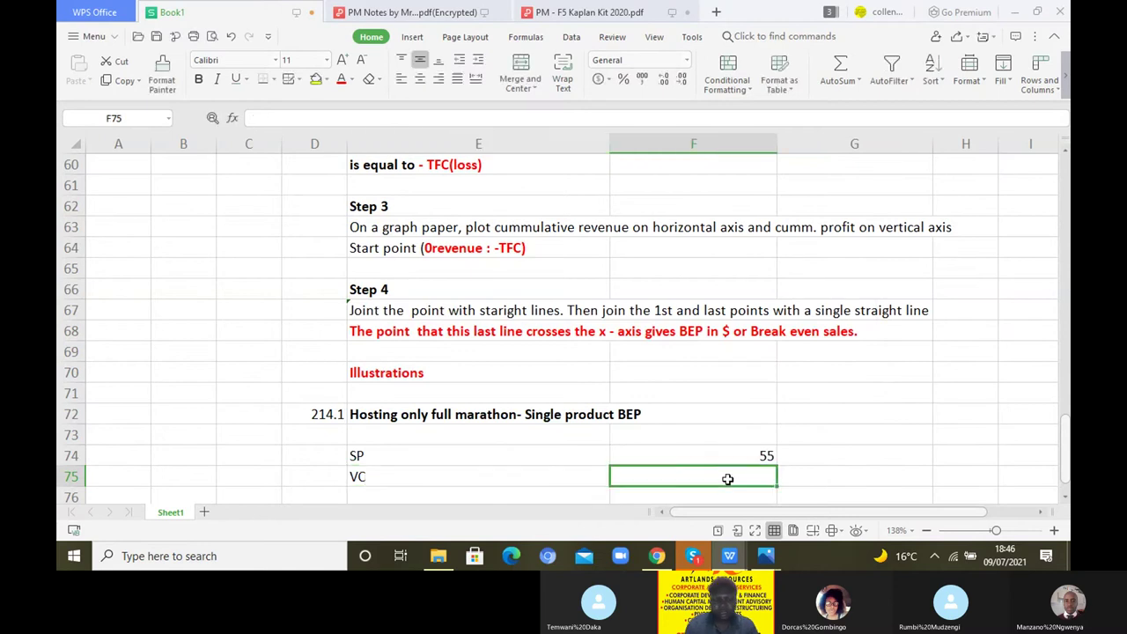
text(18.)
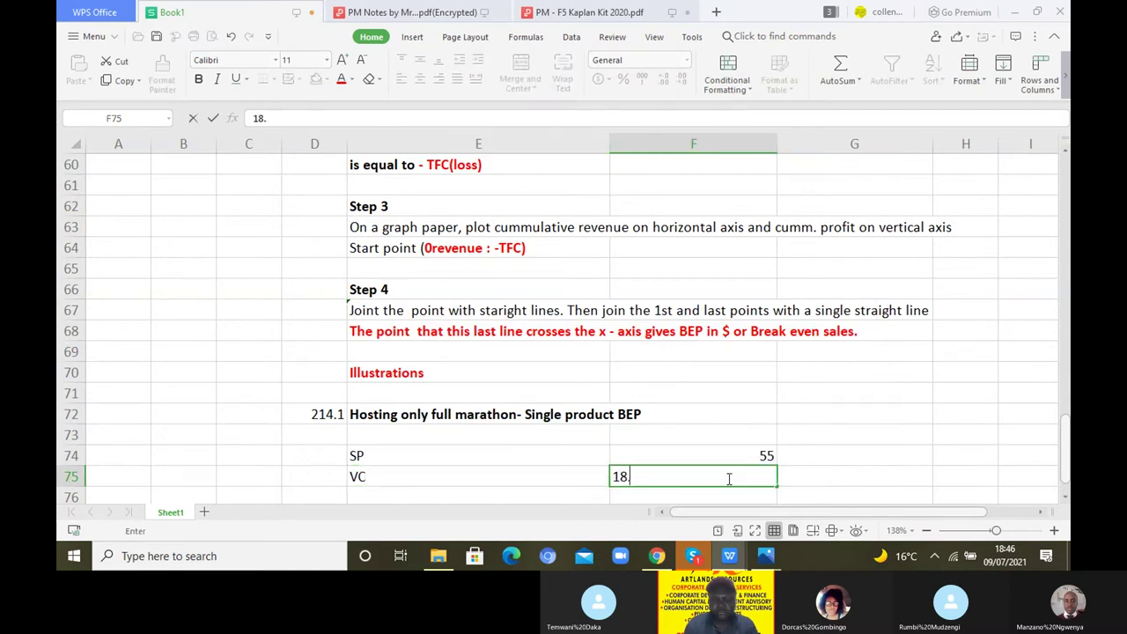
text(2)
key(Return)
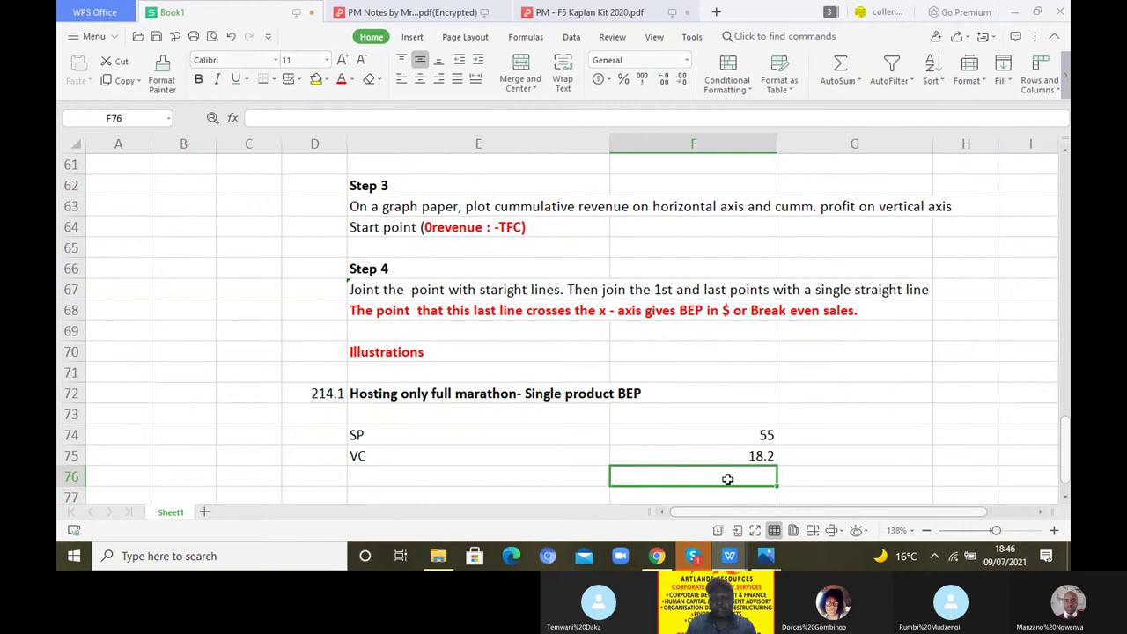
Label cell E76 "Contribution per unit".
click(424, 479)
text(C)
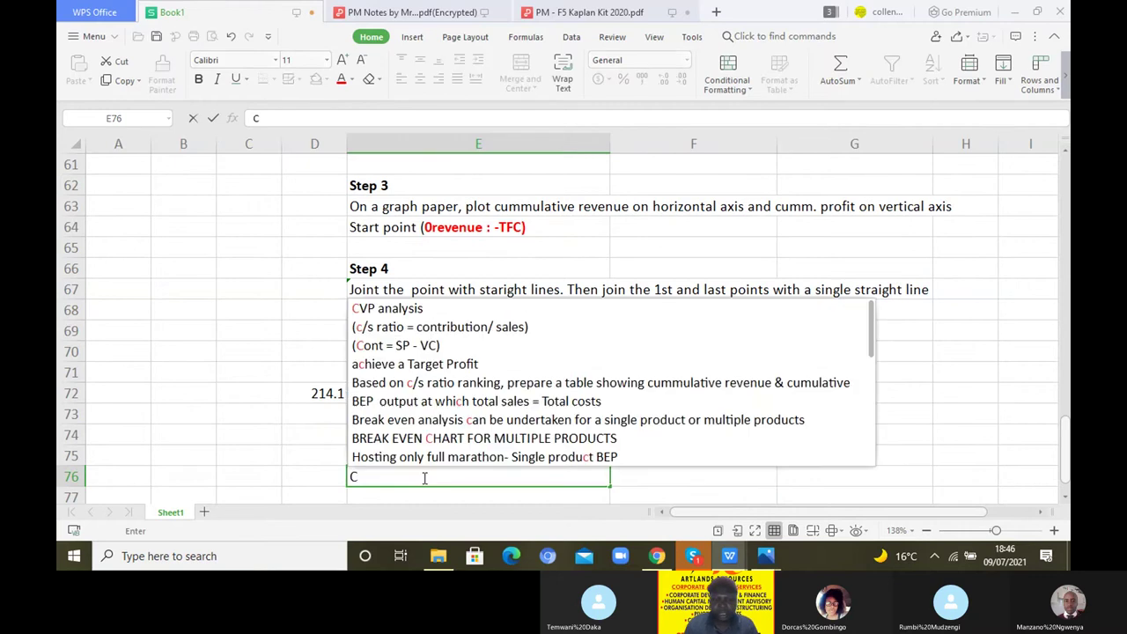
text(ontri)
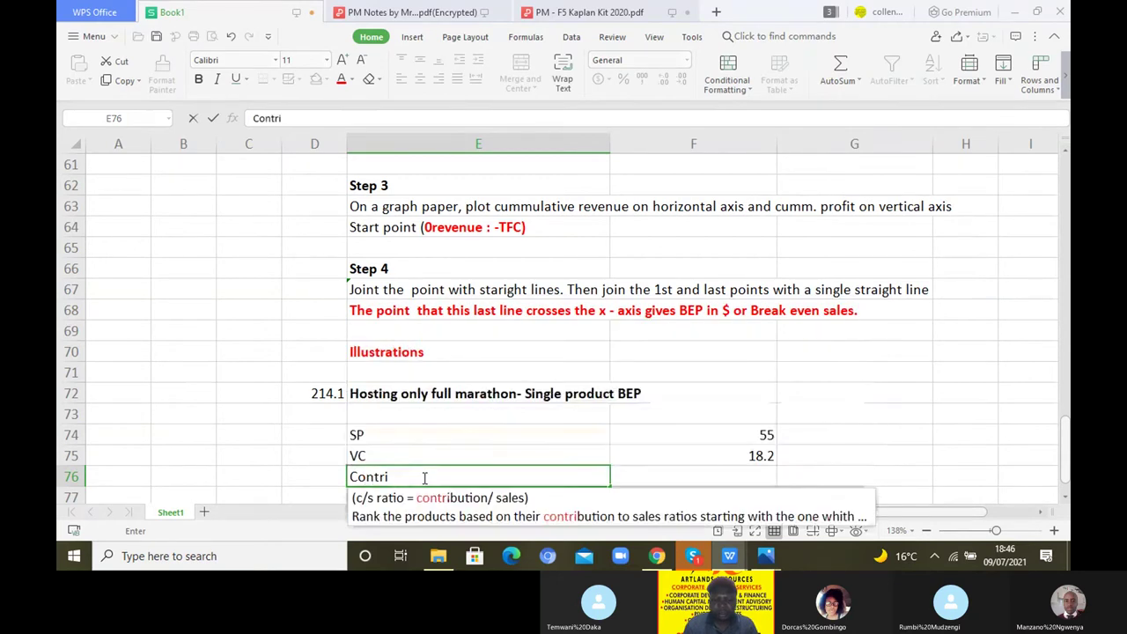
text(bution)
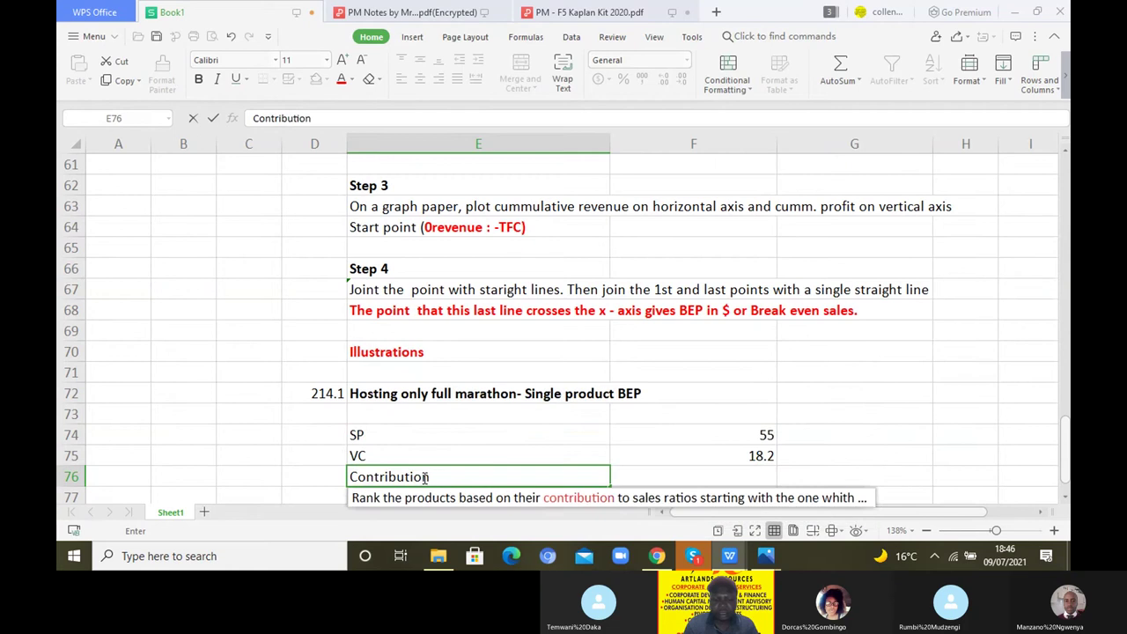
text( per unit)
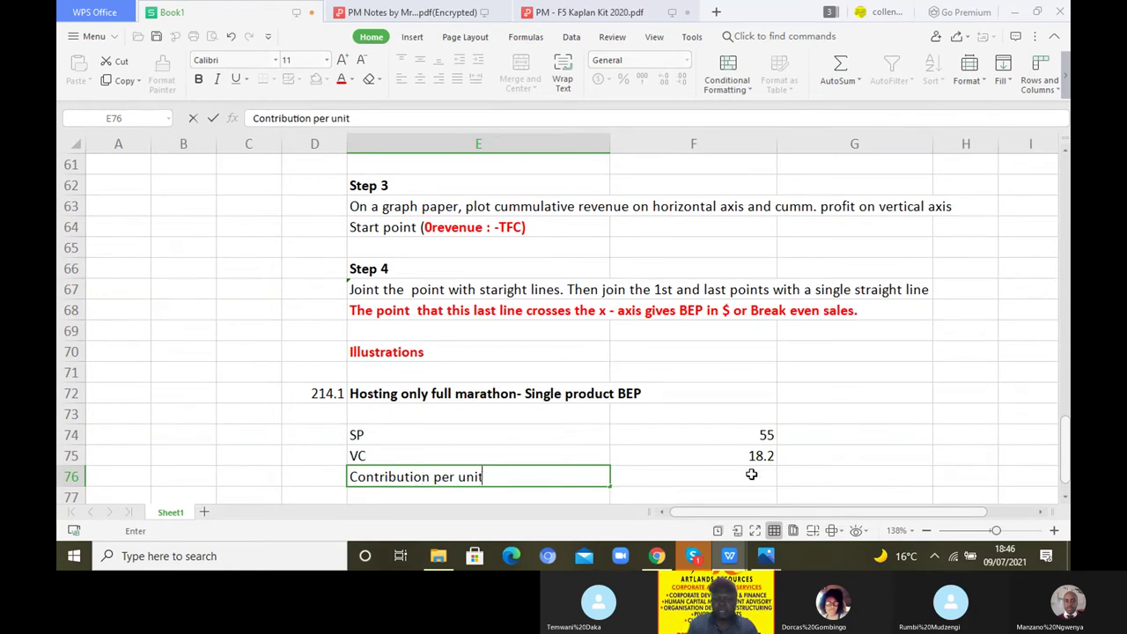
Calculate the contribution per unit in F76 as SP minus VC with the formula =F74-F75.
click(753, 475)
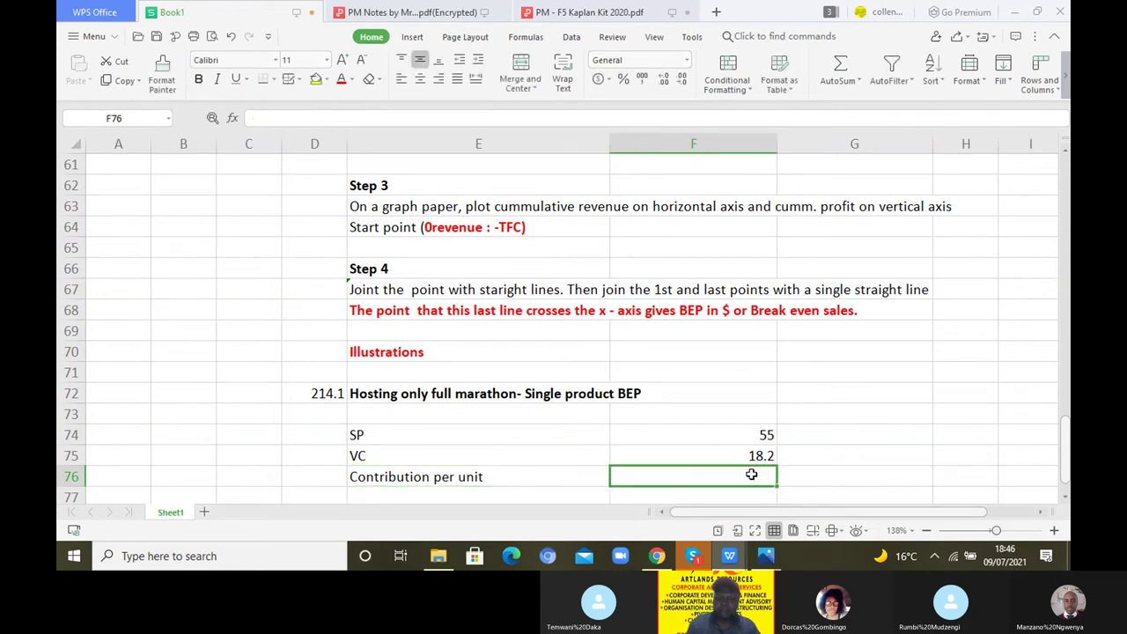
text(=)
click(753, 434)
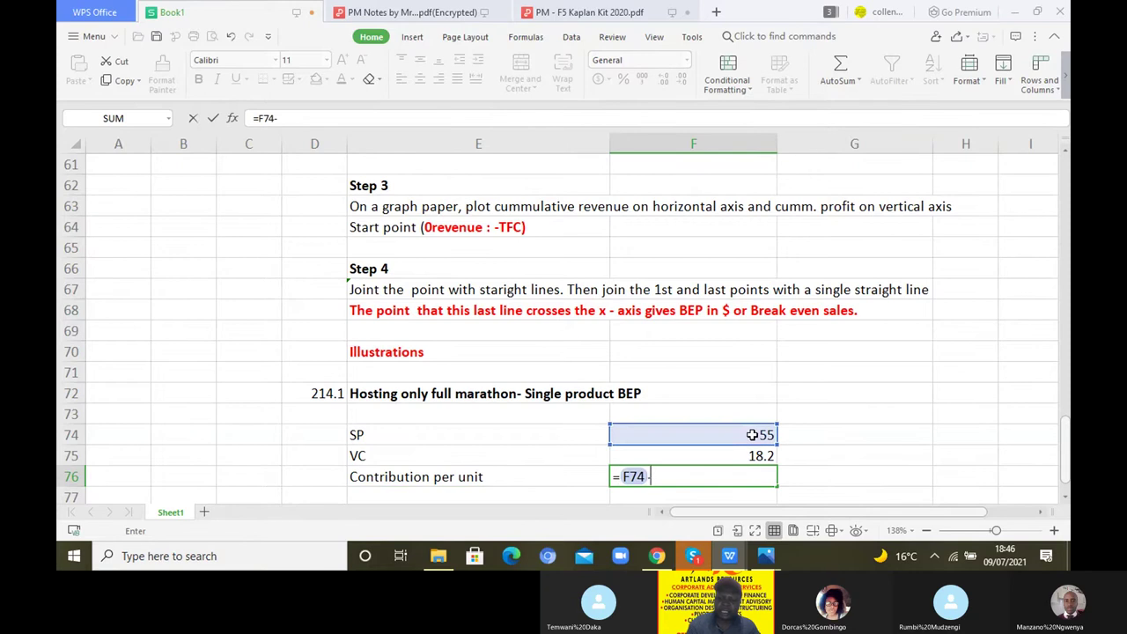
text(-)
click(737, 458)
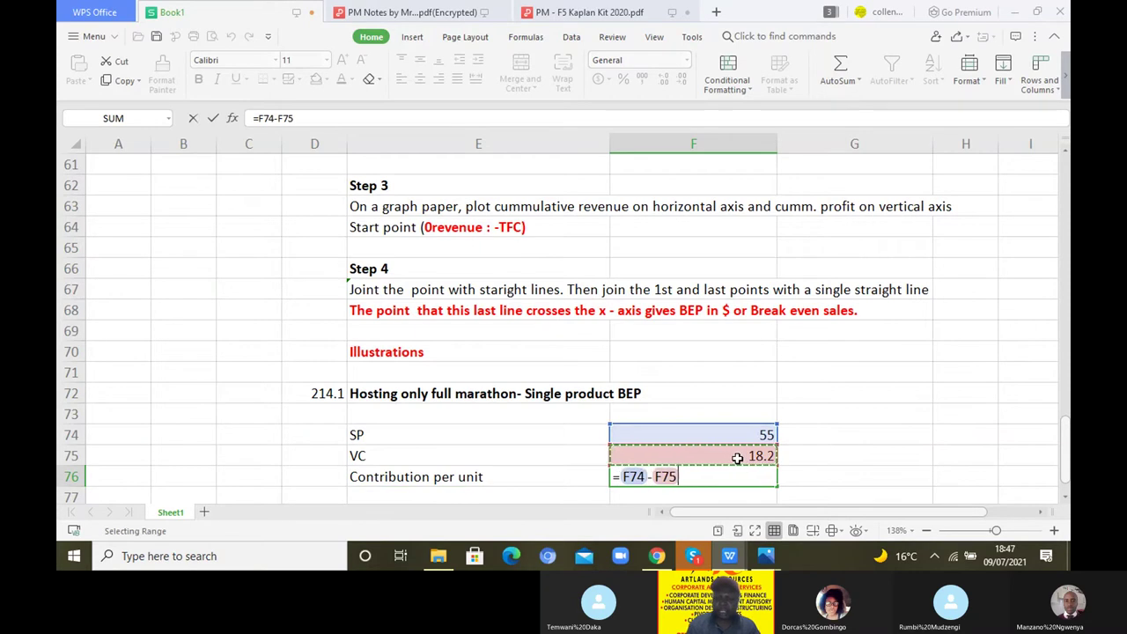
key(Return)
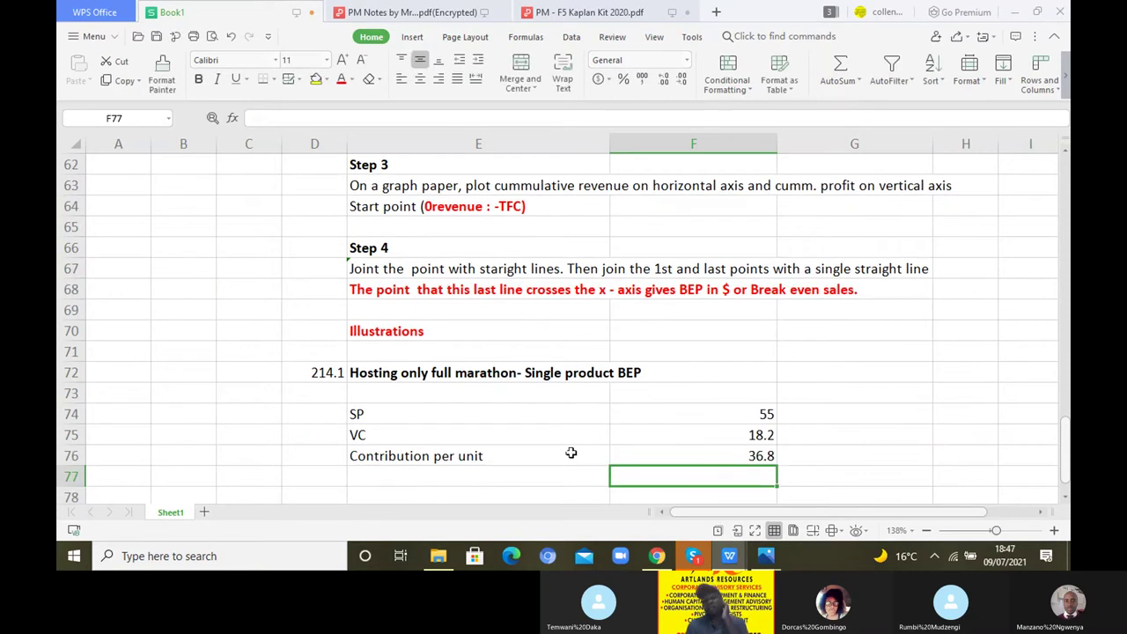
Add a "TFC" row, with the label in E77 and the value 385000 in F77.
click(465, 471)
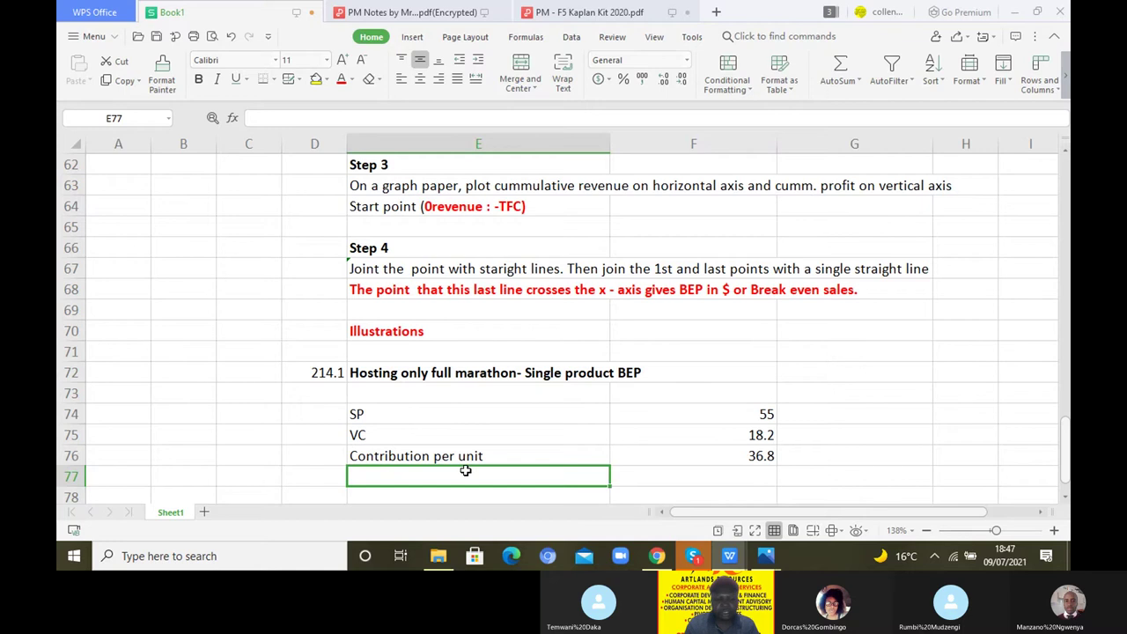
text(TFC)
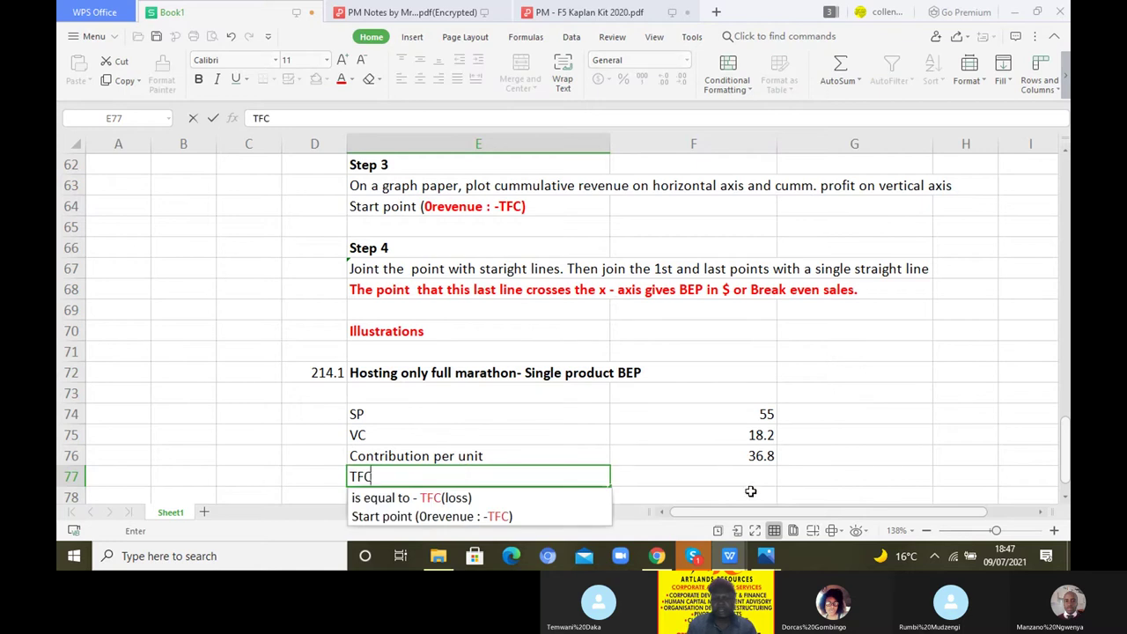
click(748, 476)
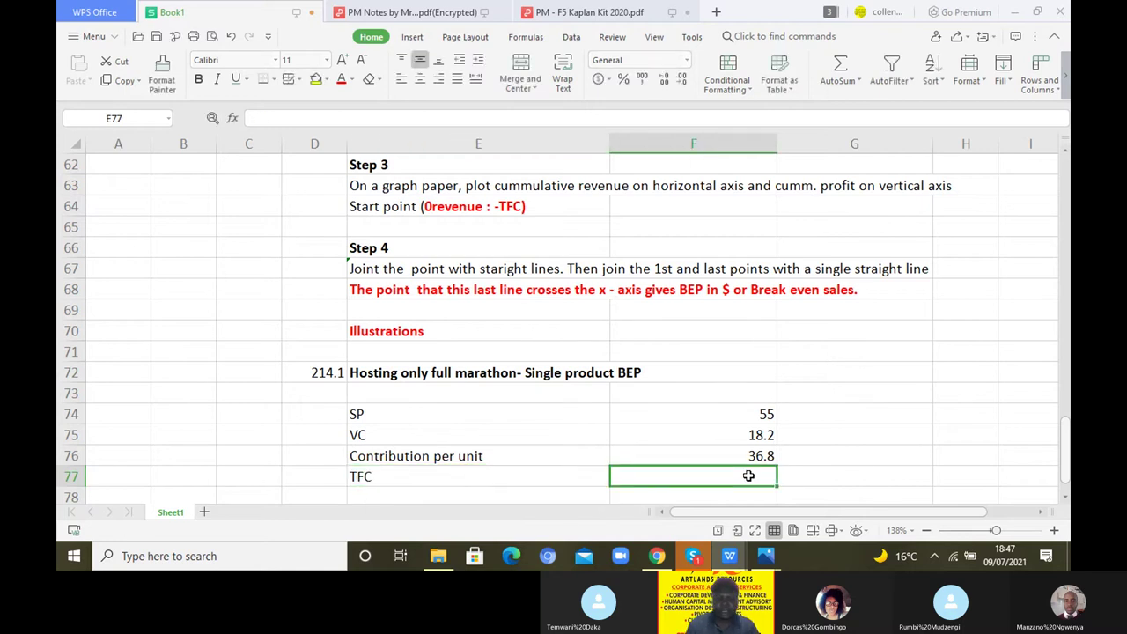
double_click(748, 475)
text(385)
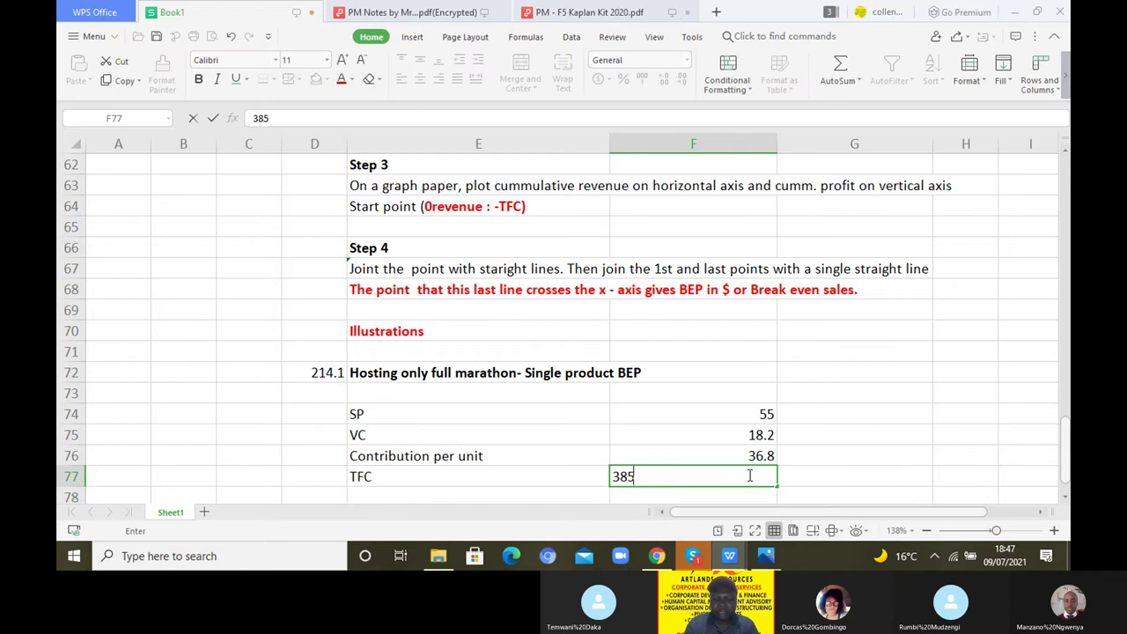
text(000)
key(Return)
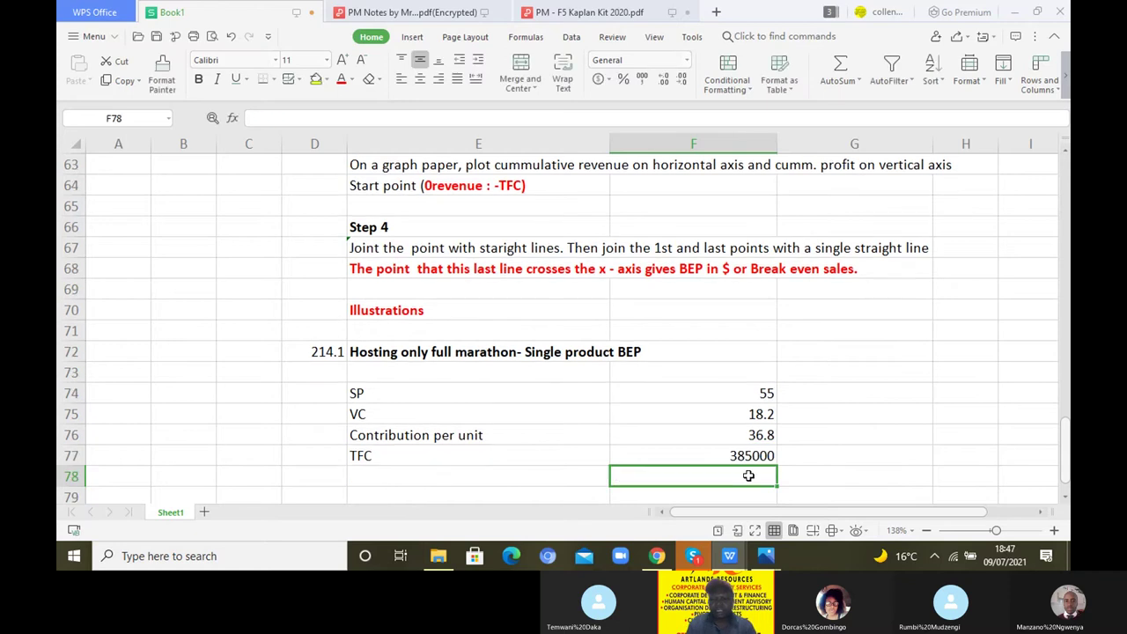
Label E78 "Break even point in UNITS", reusing the suggested earlier entry without its "i)" numbering.
click(452, 473)
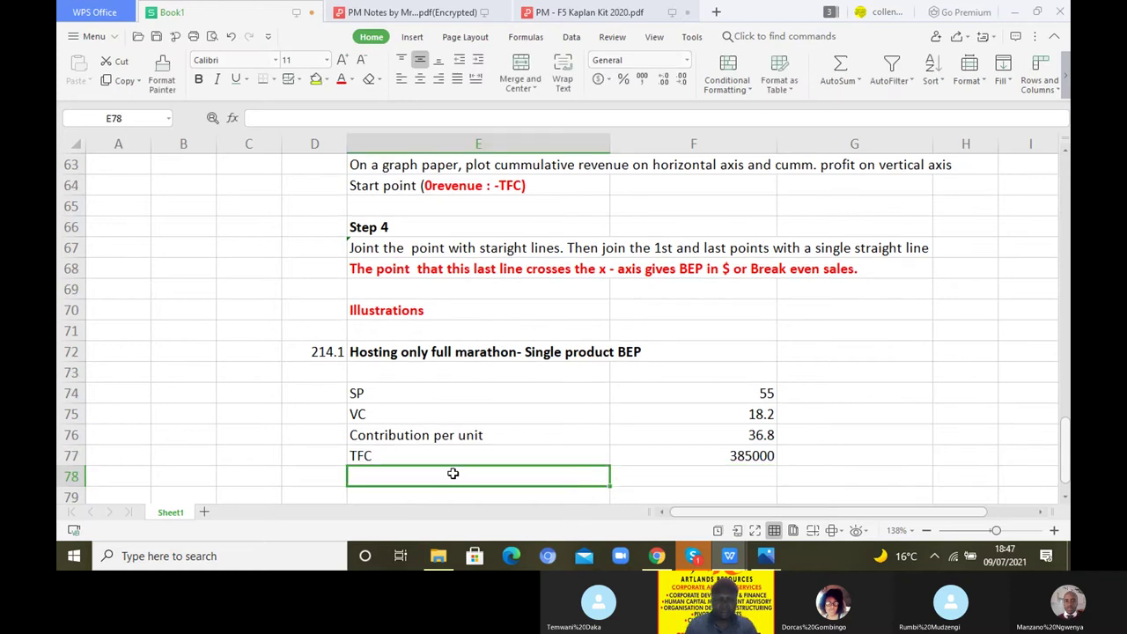
text(B)
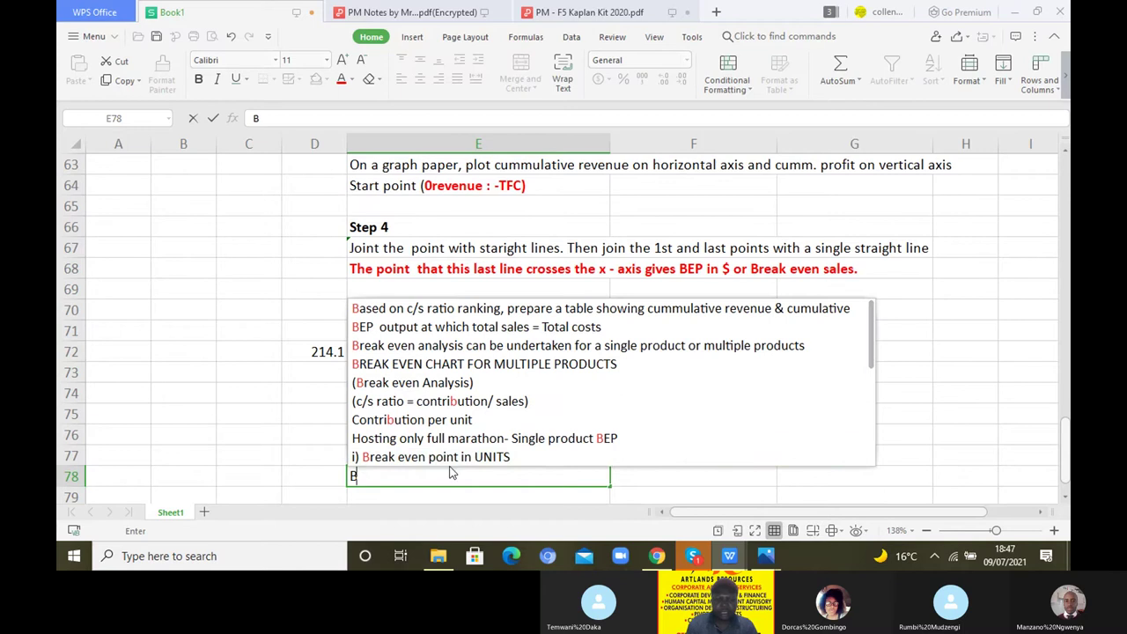
click(445, 457)
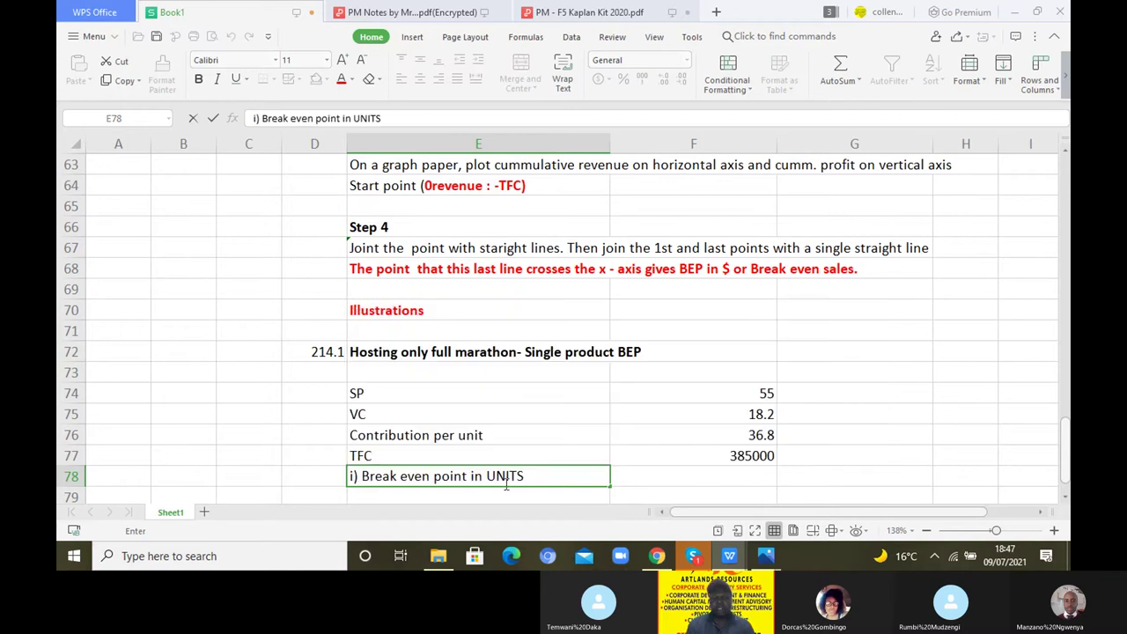
click(362, 477)
key(BackSpace)
key(BackSpace)
key(BackSpace)
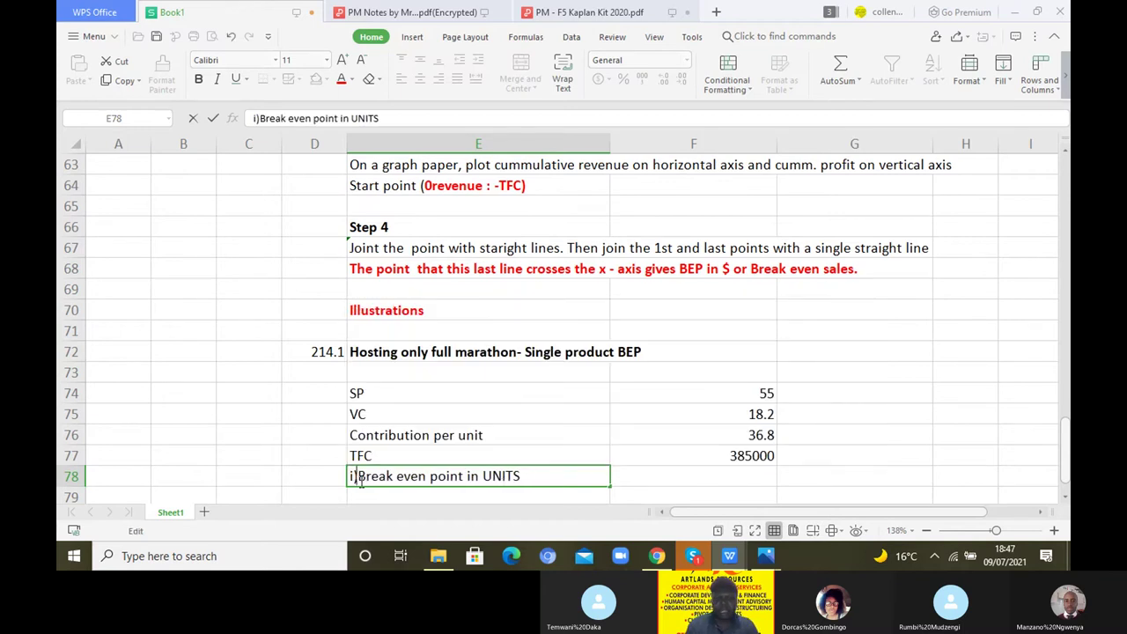
Calculate the break-even units in F78 with the formula =F77/F76 and show the result with a thousands separator.
click(719, 477)
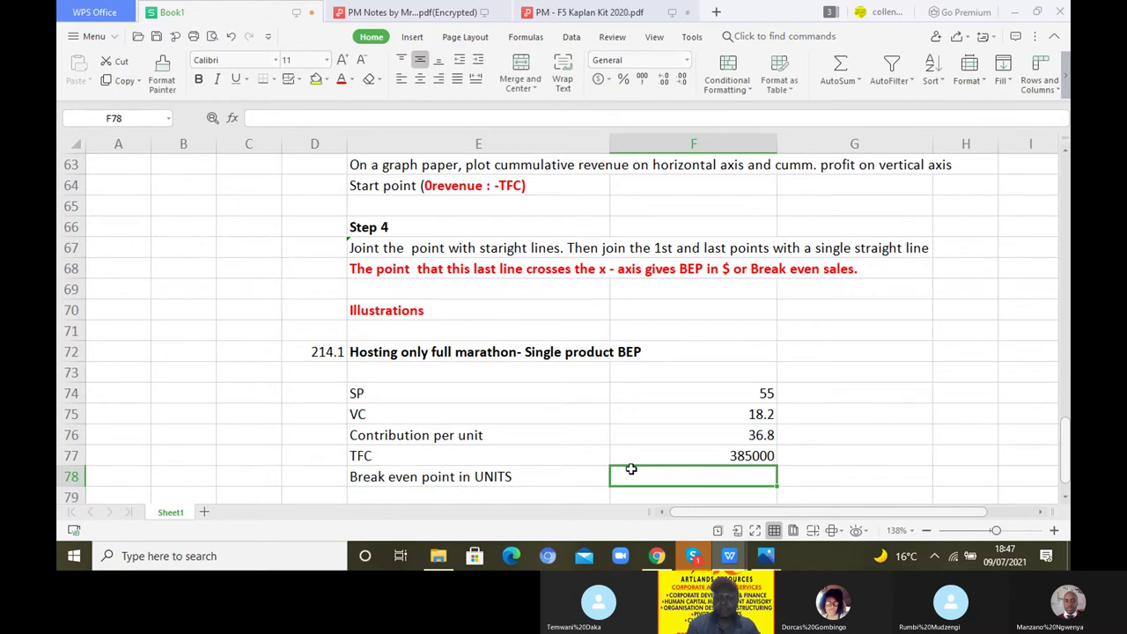
text(=)
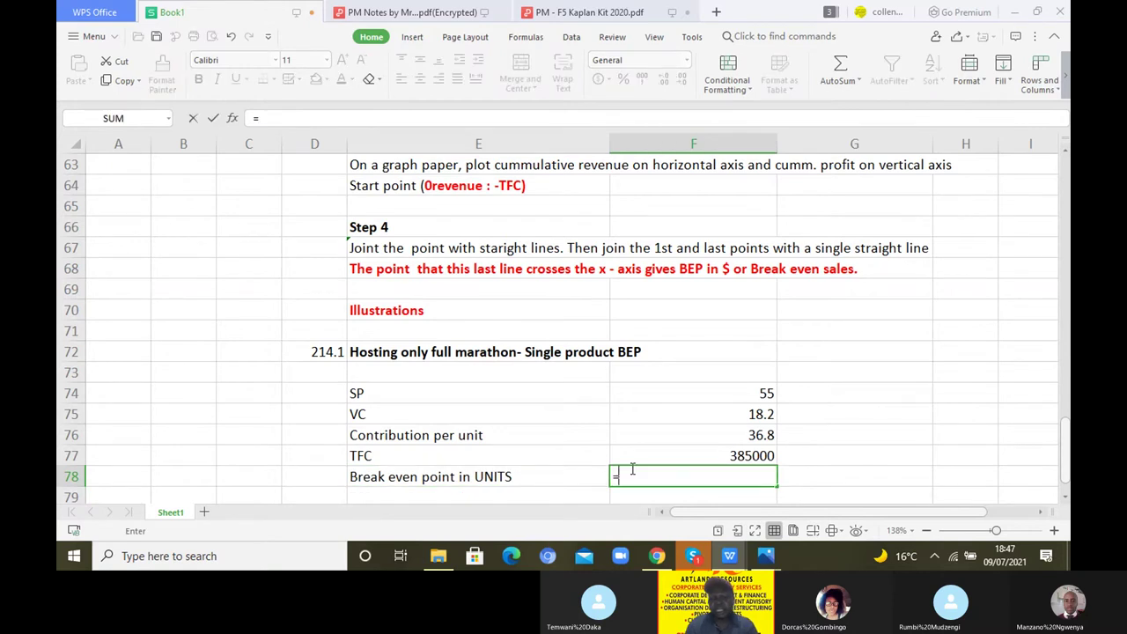
click(723, 458)
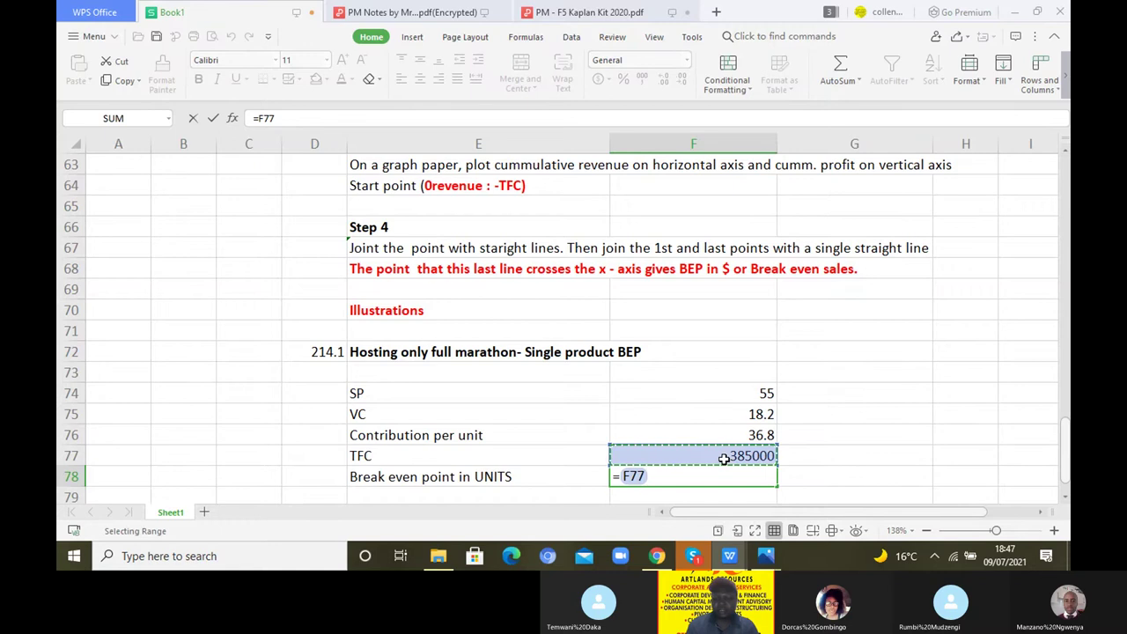
text(/)
click(735, 432)
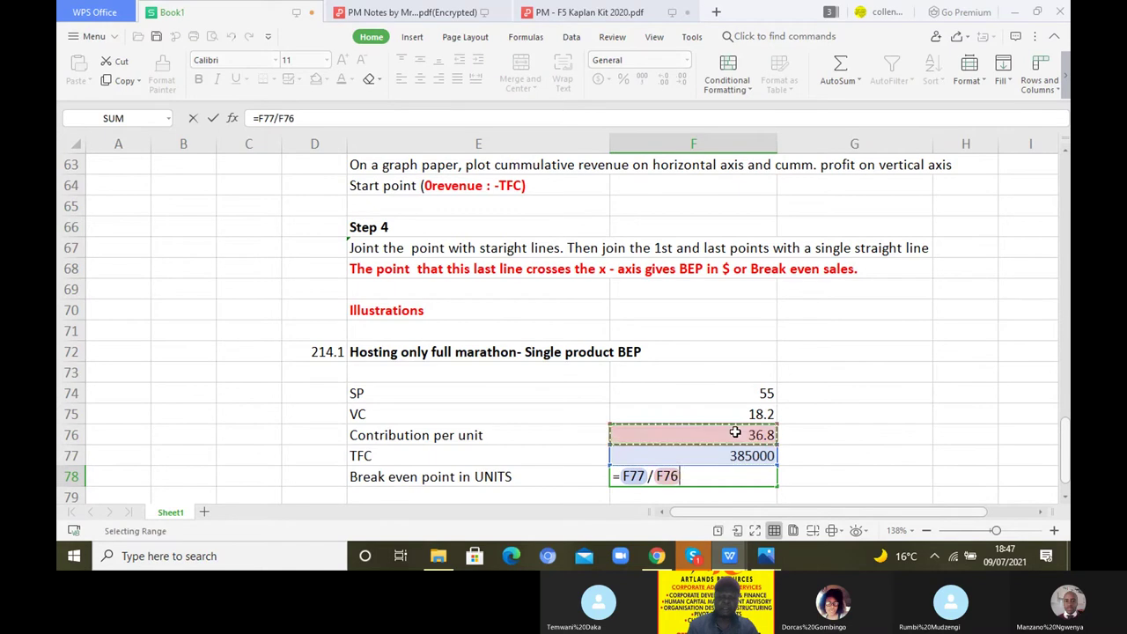
key(Return)
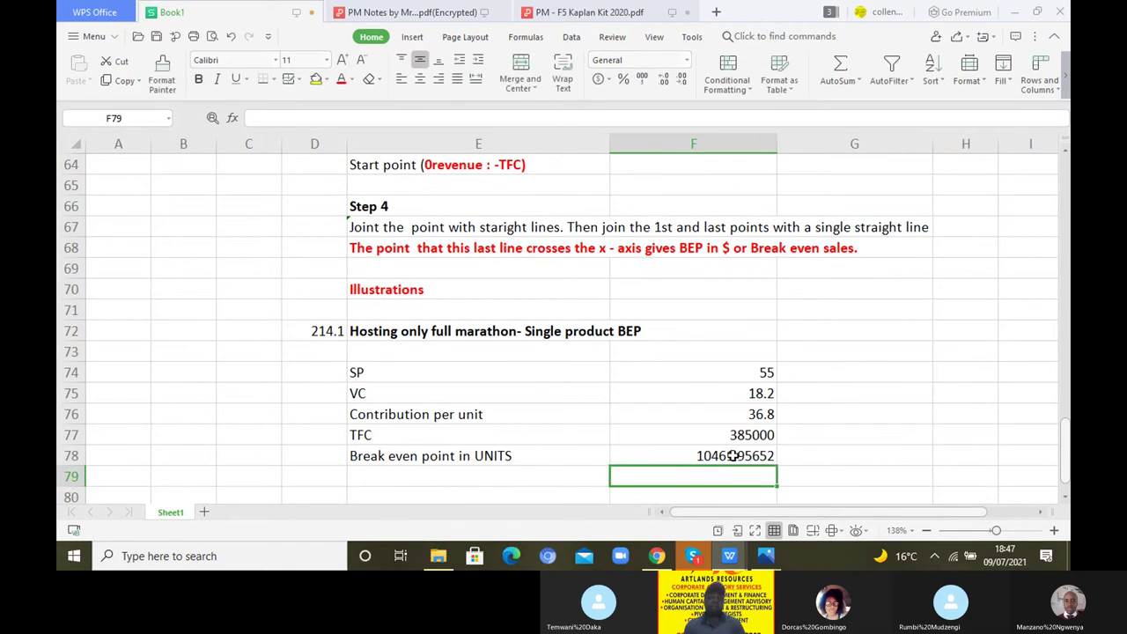
click(734, 455)
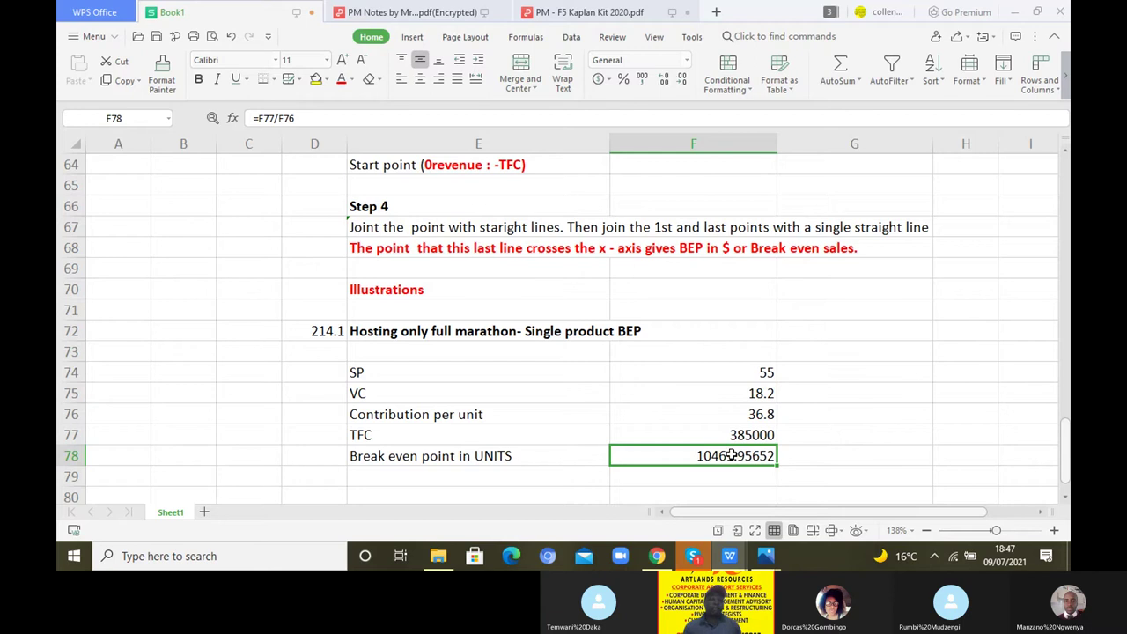
click(642, 78)
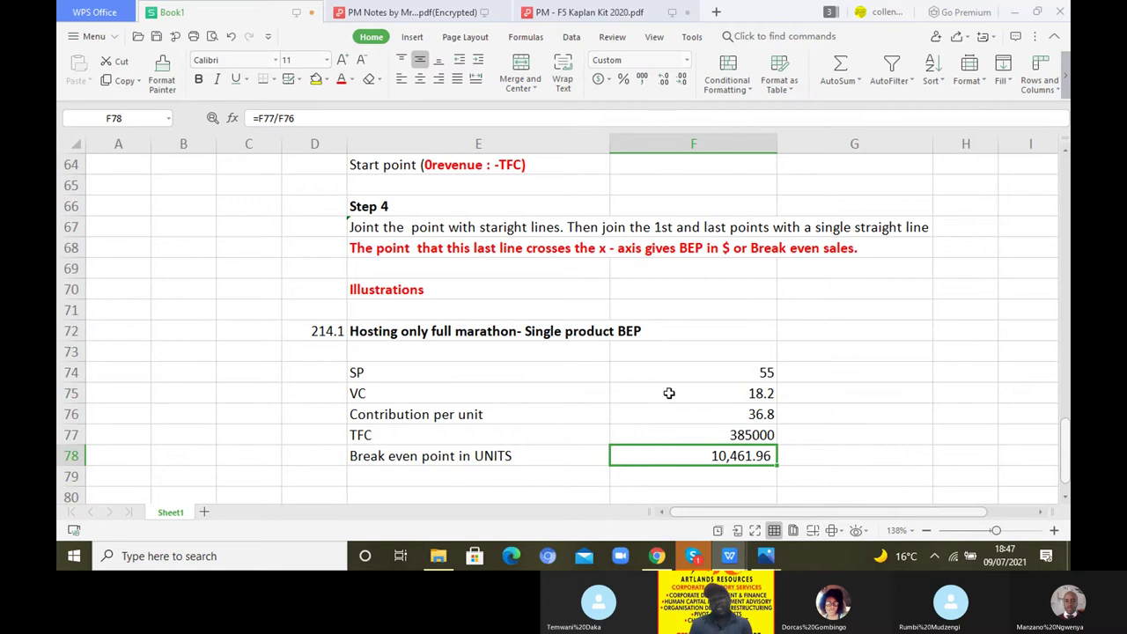
Fill E79 with the suggested earlier entry "Margin of Safety (MOS) units = Budgeted output less BEP units".
click(1064, 498)
click(1064, 498)
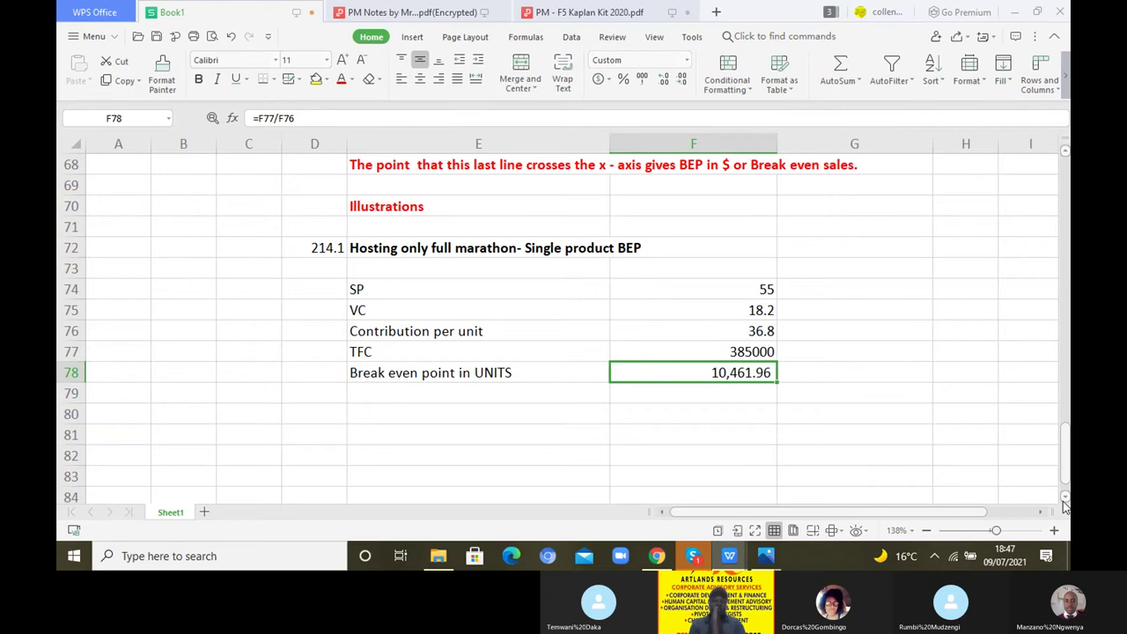
click(476, 403)
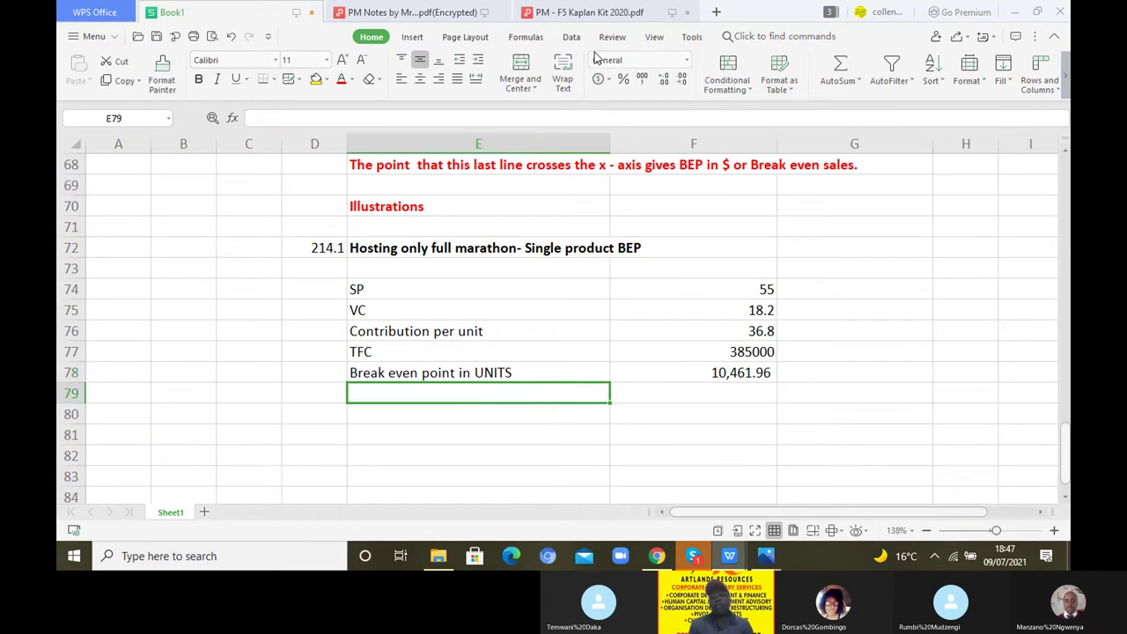
click(588, 12)
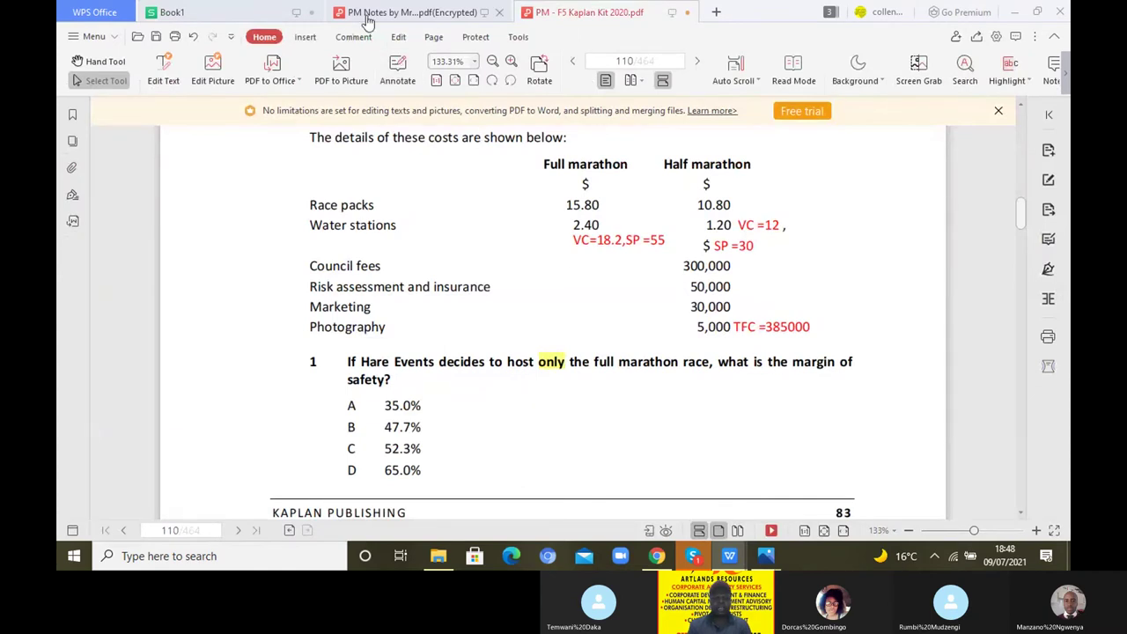
click(252, 14)
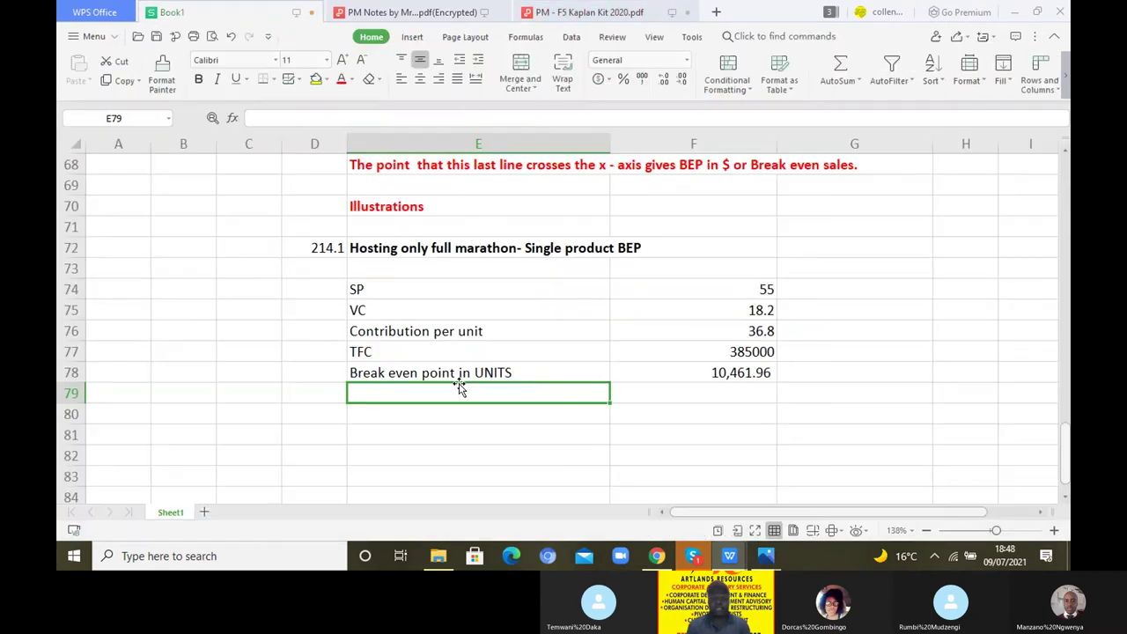
text(MO)
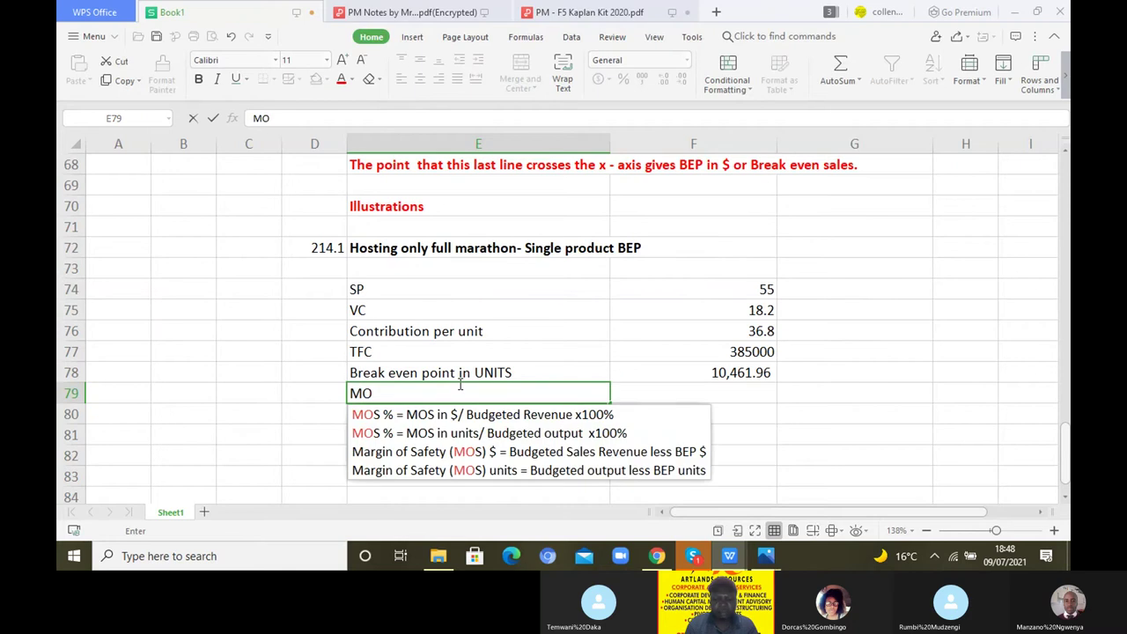
click(437, 471)
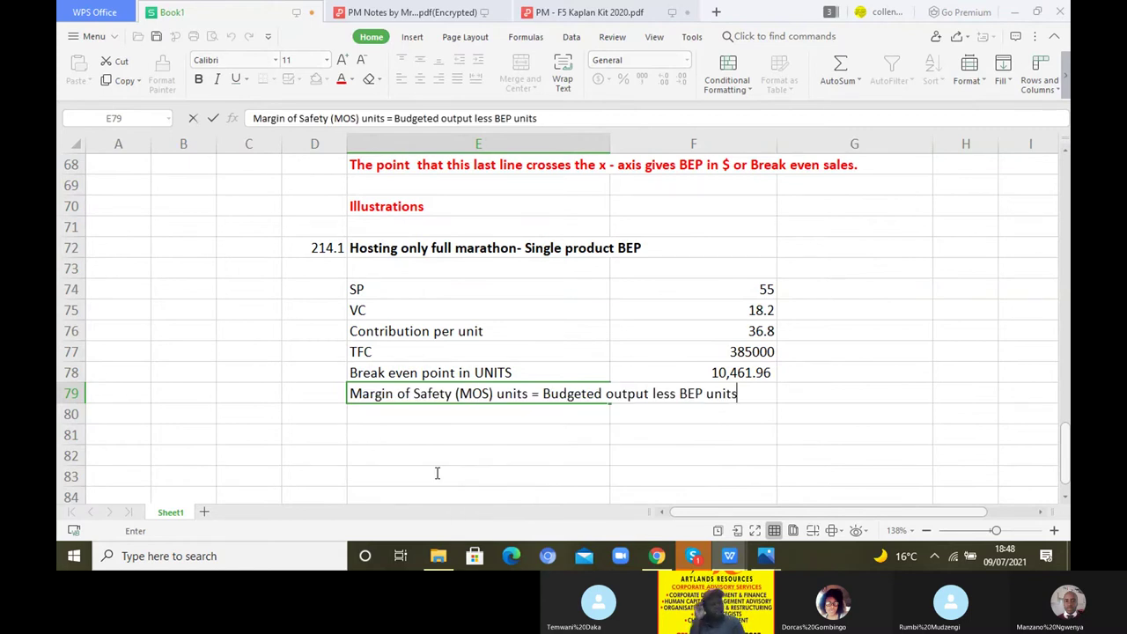
click(679, 416)
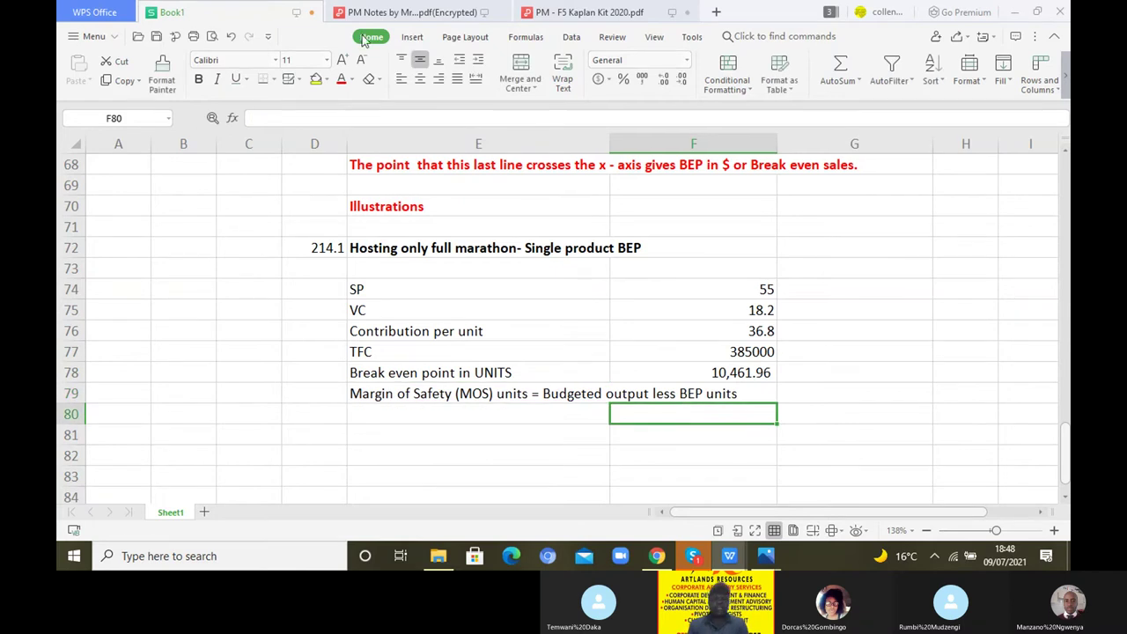
Switch to the F5 Kaplan Kit 2020 PDF and strike through the 20,000 maximum full marathon entries in question 214.
click(576, 13)
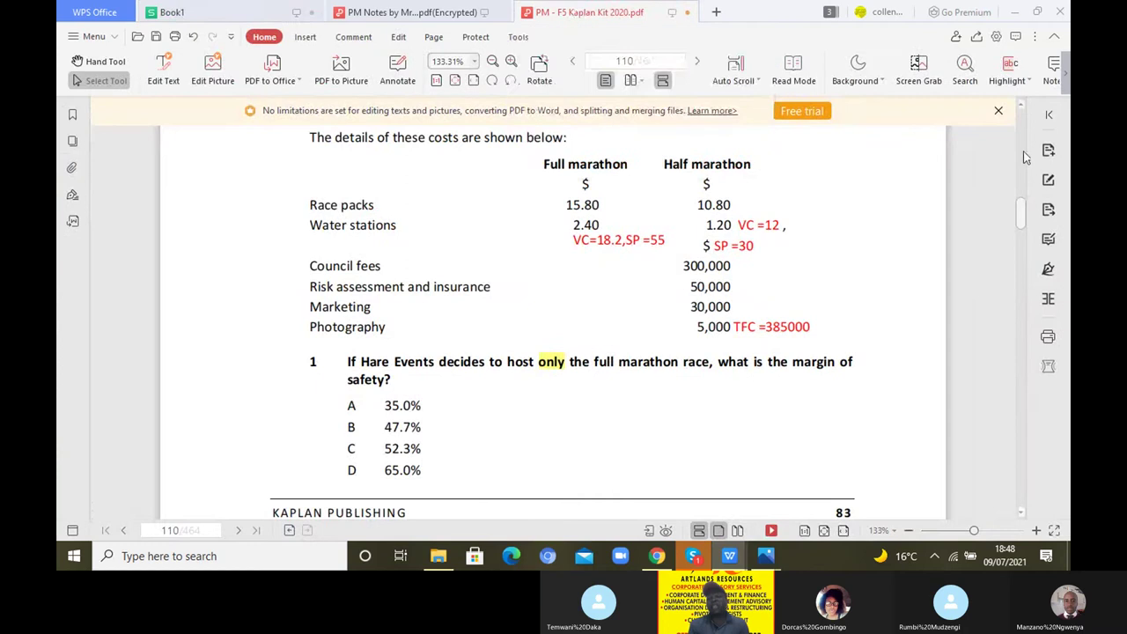
scroll(1023, 111, up, 2)
scroll(1024, 111, up, 1)
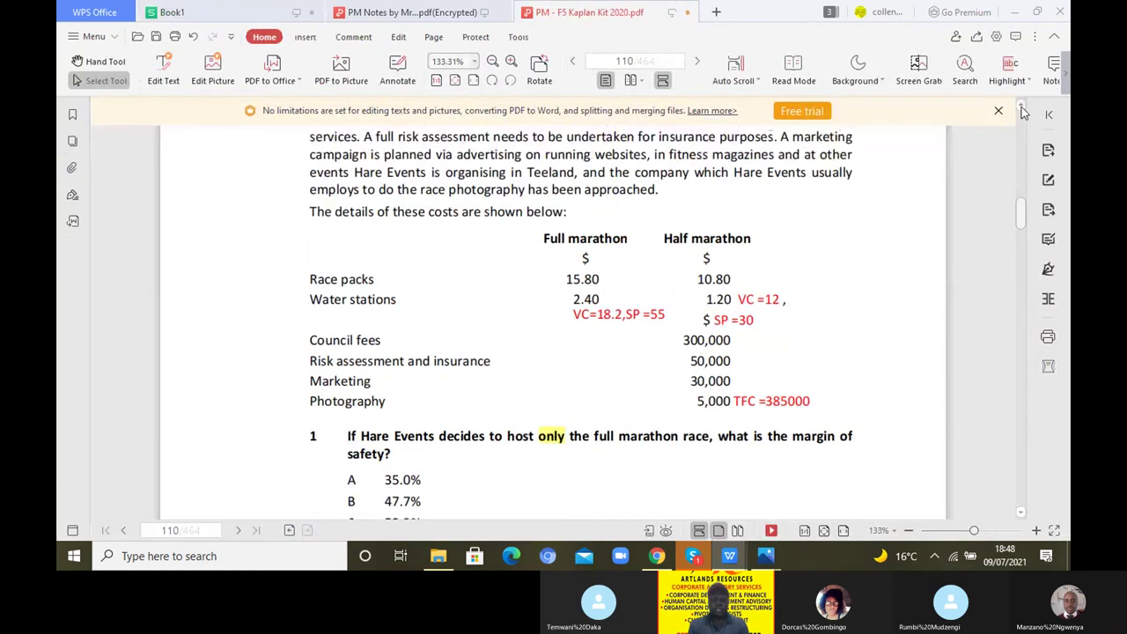
scroll(1024, 111, up, 10)
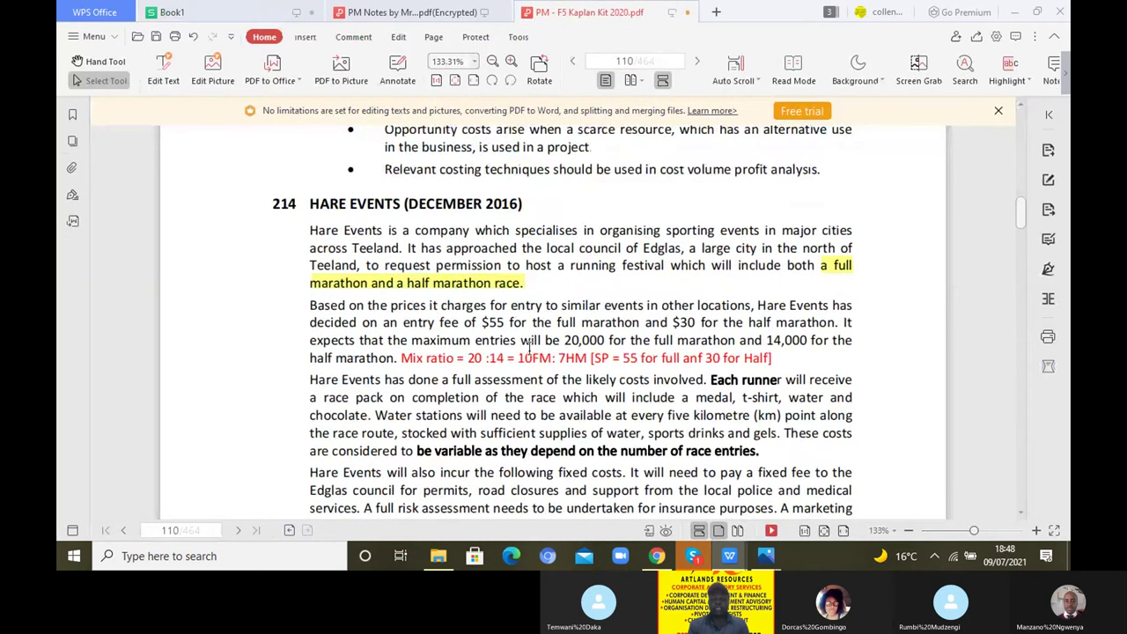
drag(552, 341, 606, 342)
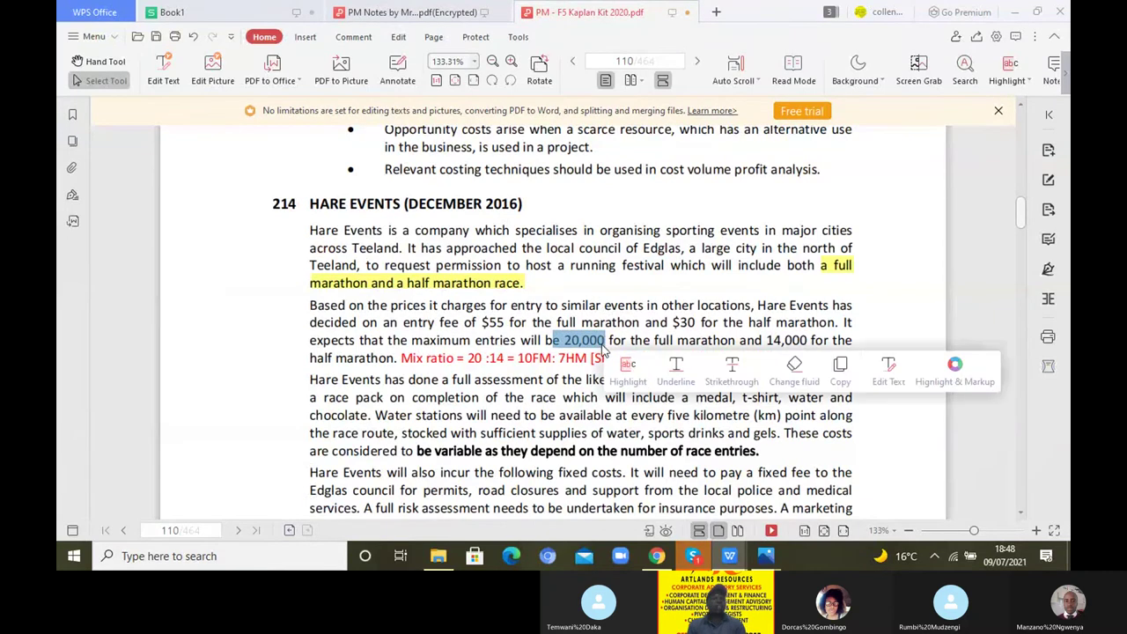
click(738, 371)
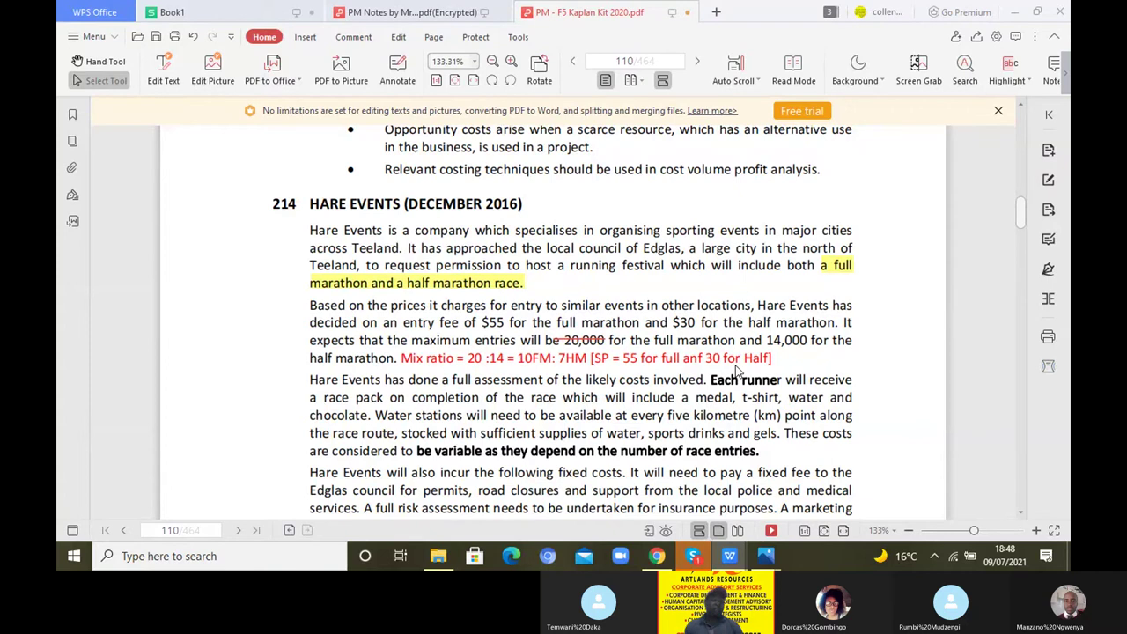
Return to the Book1 spreadsheet and calculate the margin of safety in units in F80 with =20000-F78.
click(226, 13)
text(=)
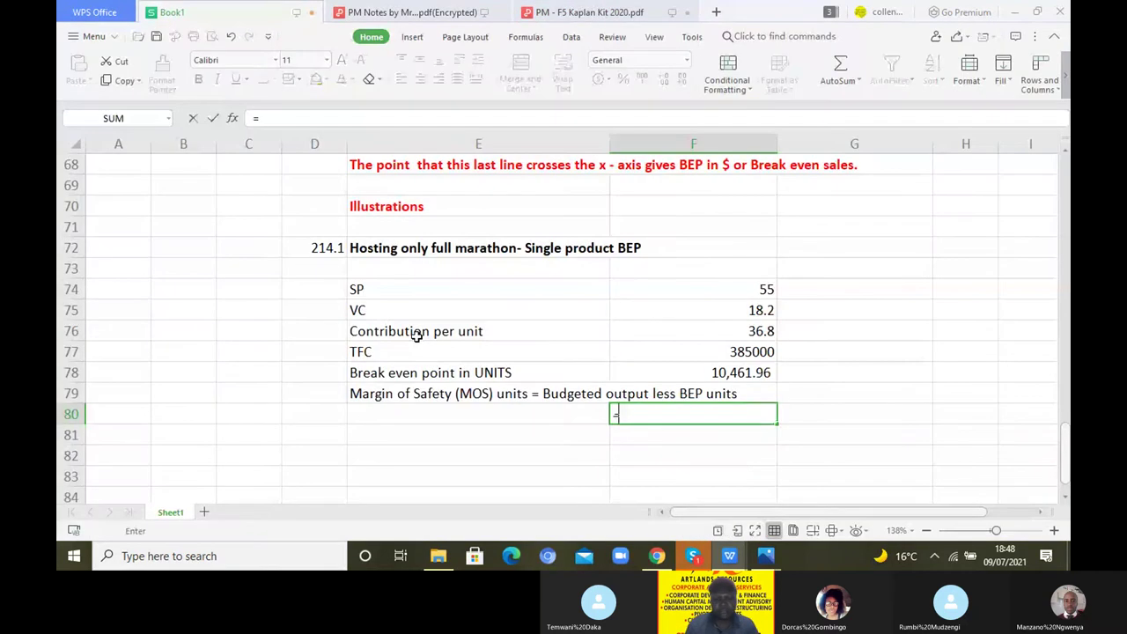
text(20000)
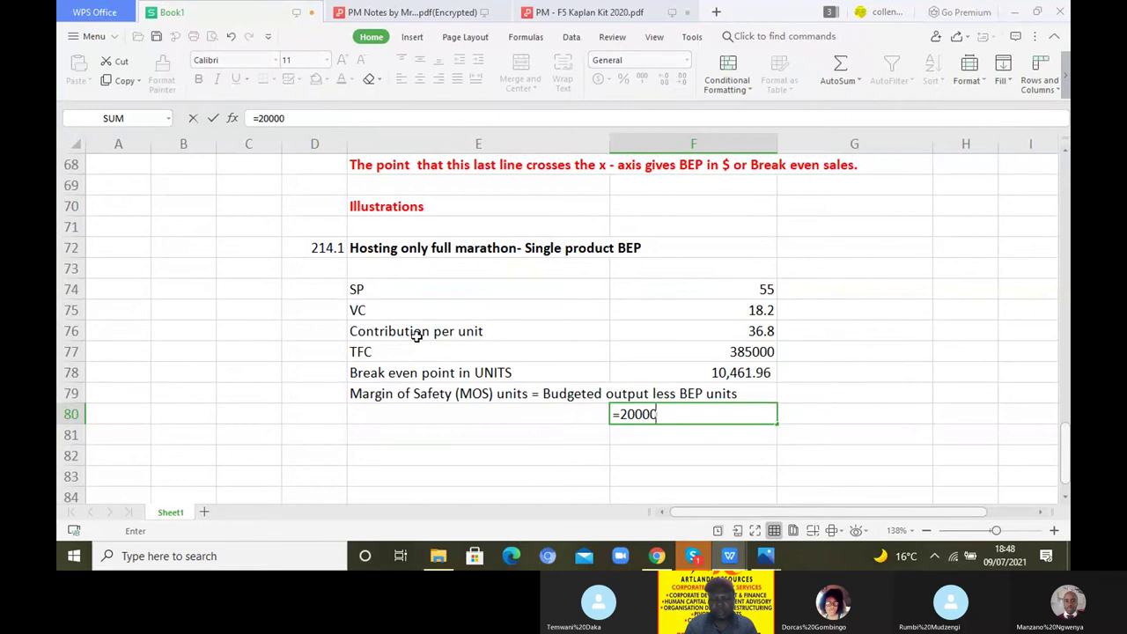
text(-)
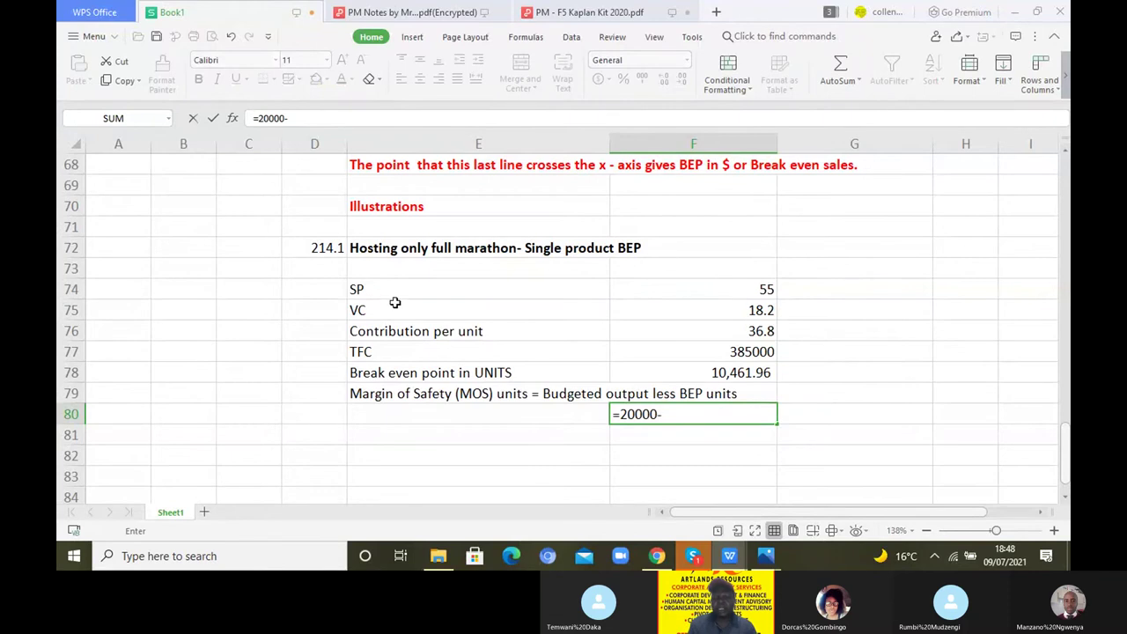
click(718, 374)
key(Return)
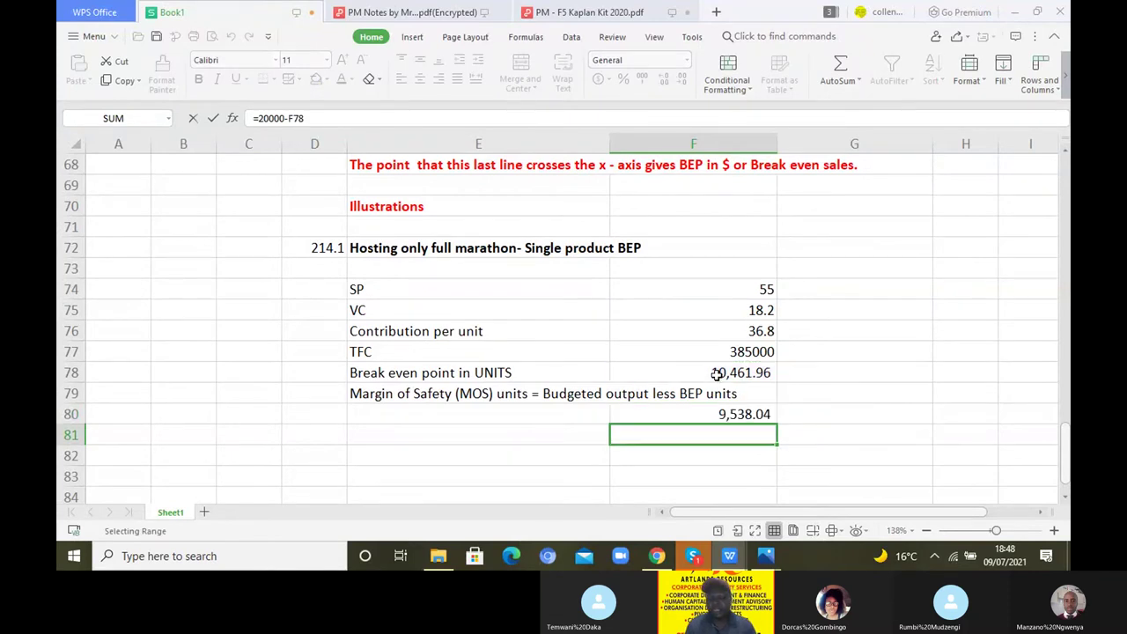
click(728, 415)
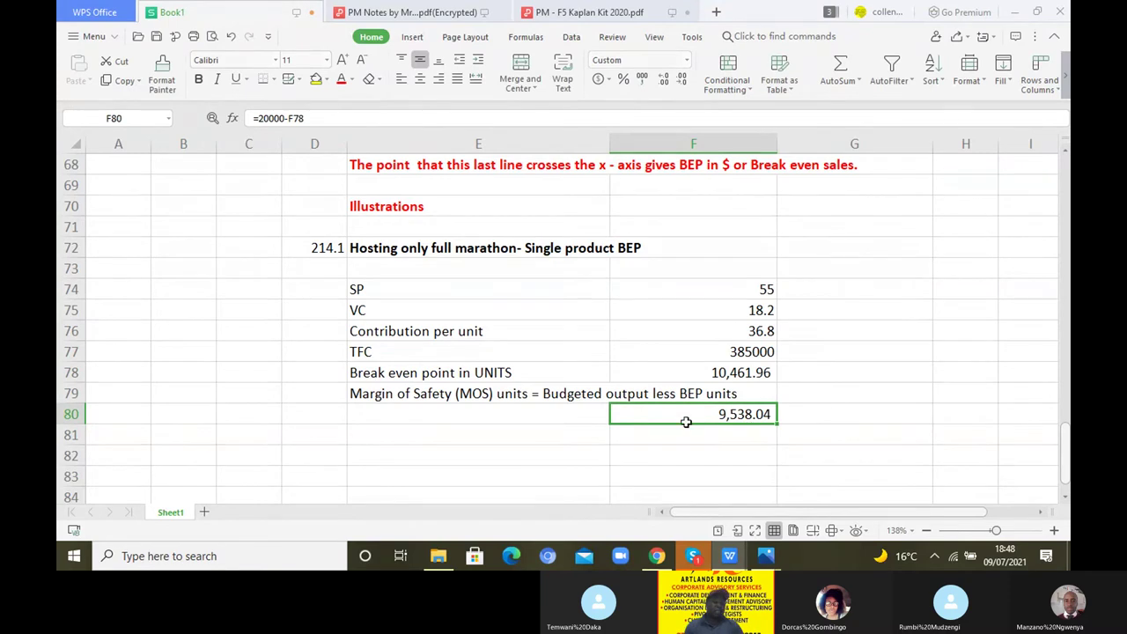
Fill E81 with the suggested earlier entry "MOS % = MOS in units/ Budgeted output x100%".
click(459, 441)
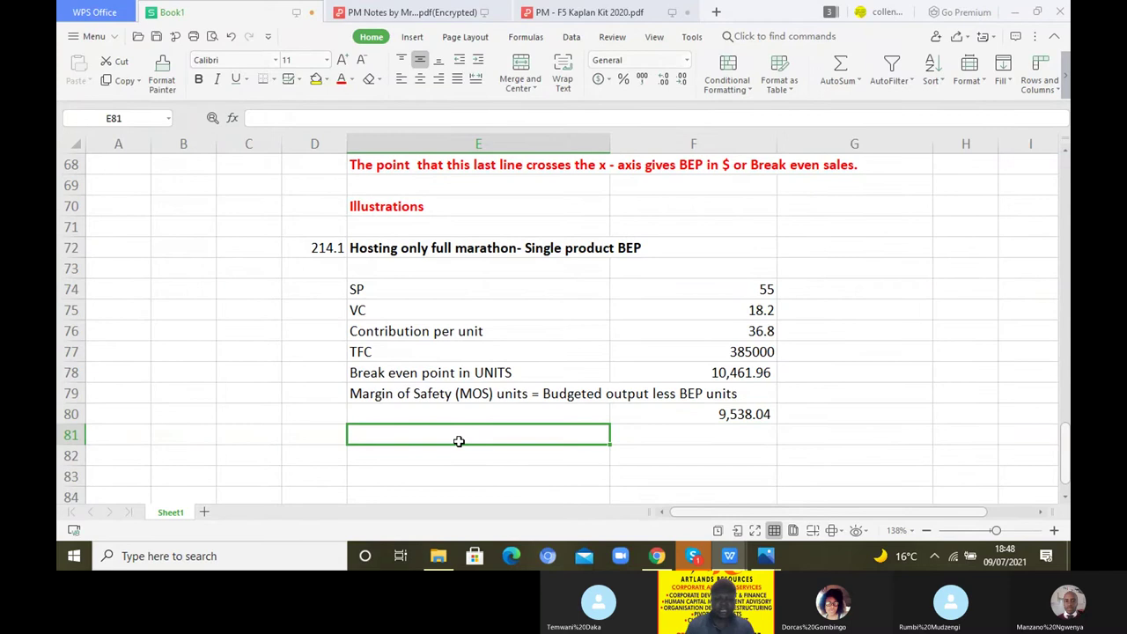
text(MO)
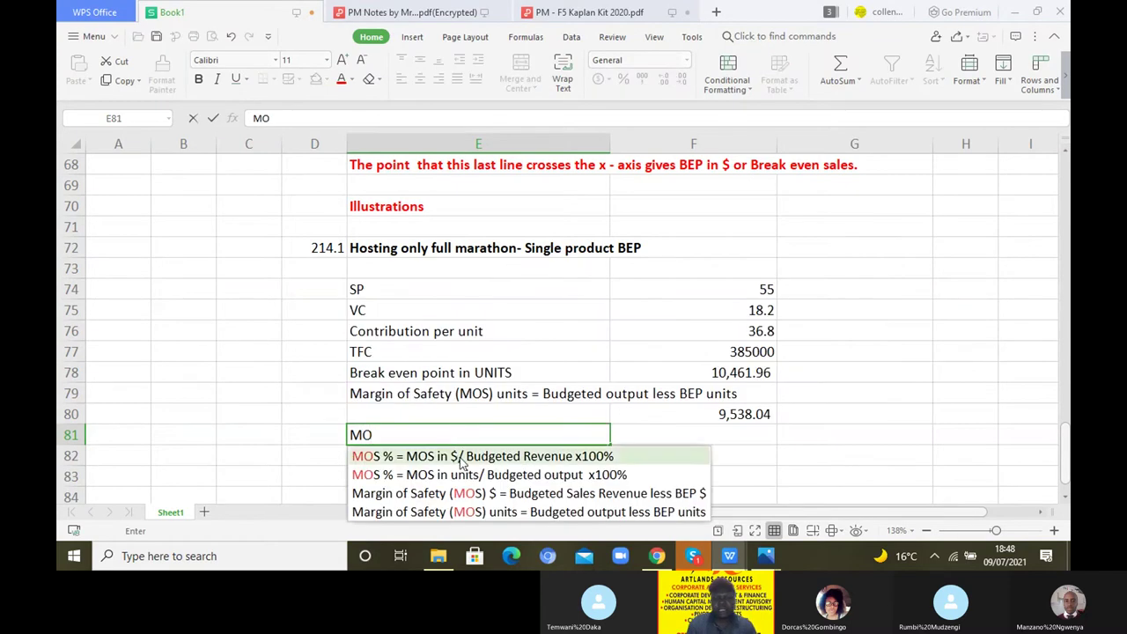
click(466, 473)
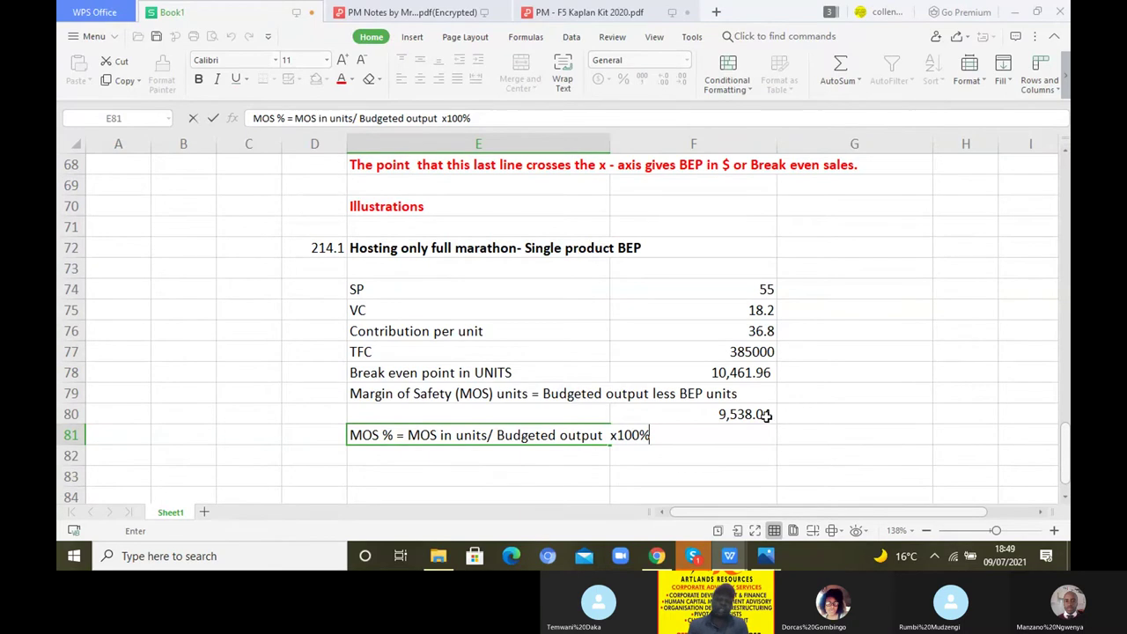
Calculate the margin of safety ratio in F82 with the formula =F80/20000.
click(718, 456)
text(=)
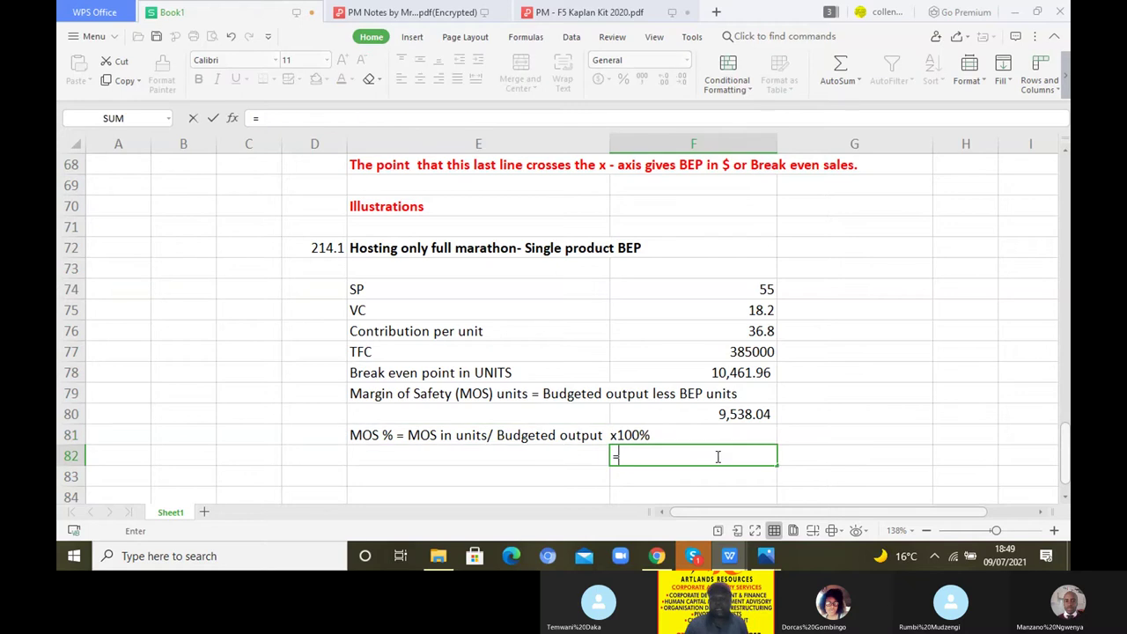
click(745, 415)
text(/)
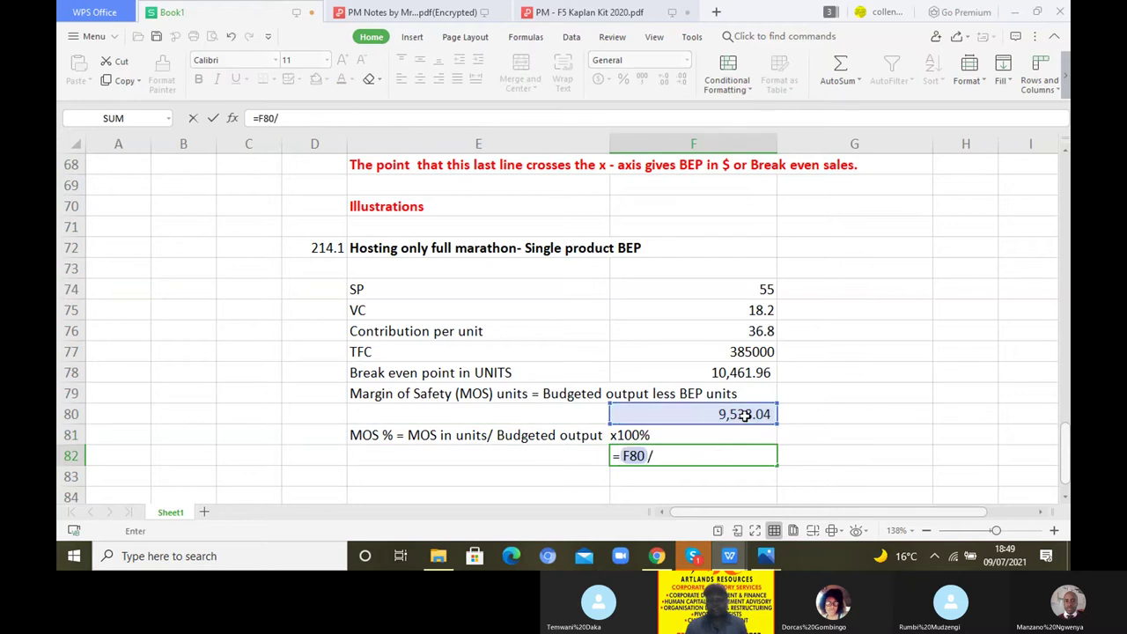
text(20000)
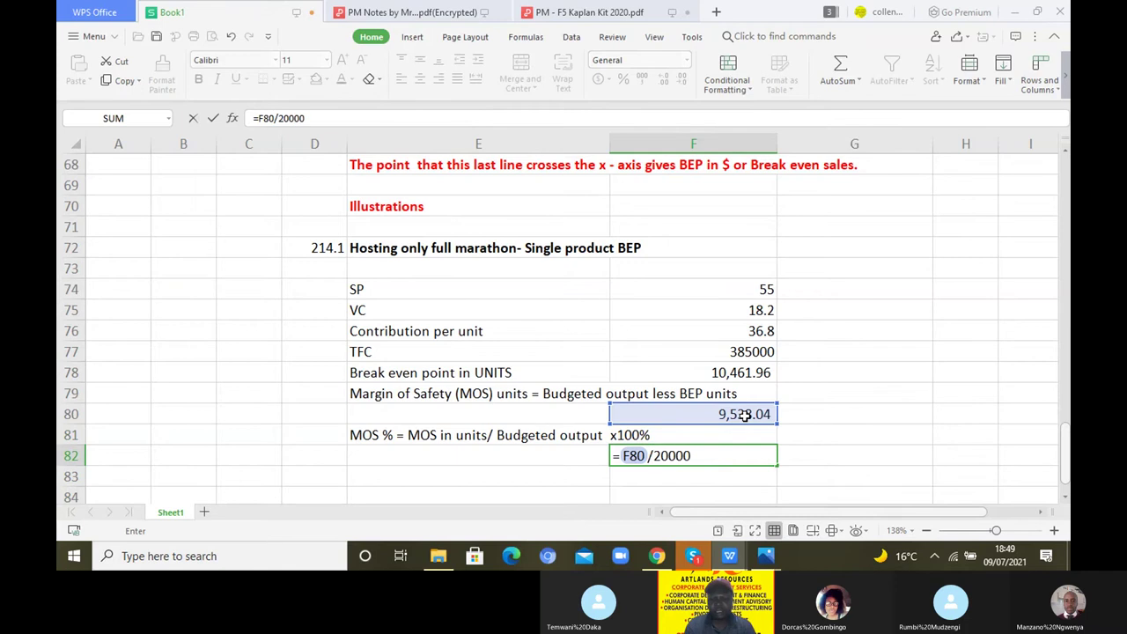
key(Return)
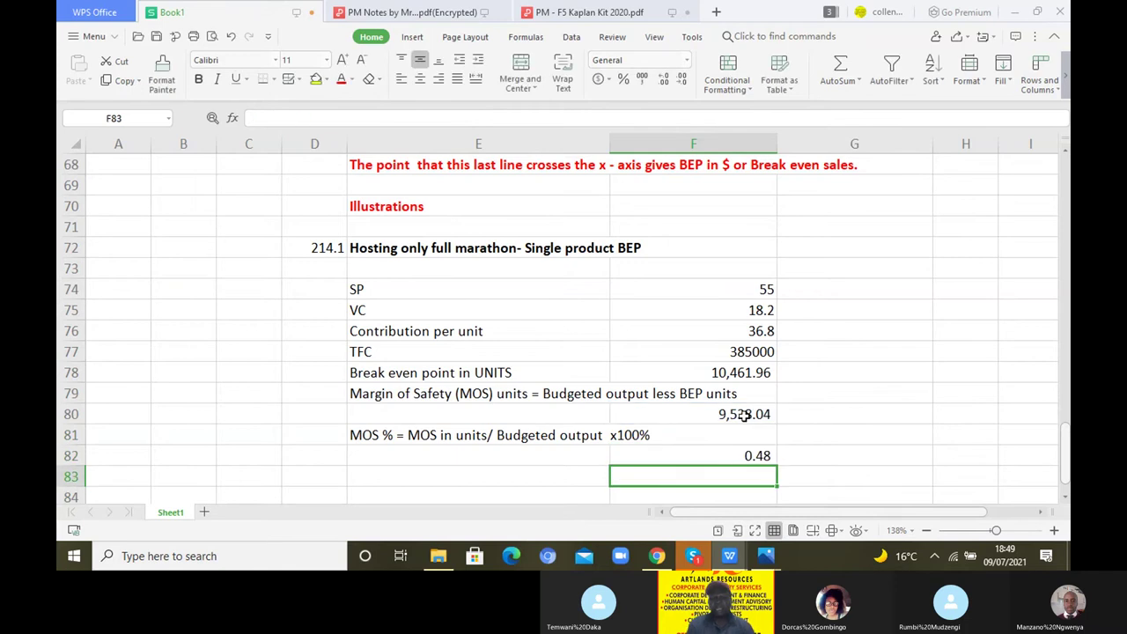
Format the margin of safety ratio in F82 as a percentage with one decimal place.
click(736, 455)
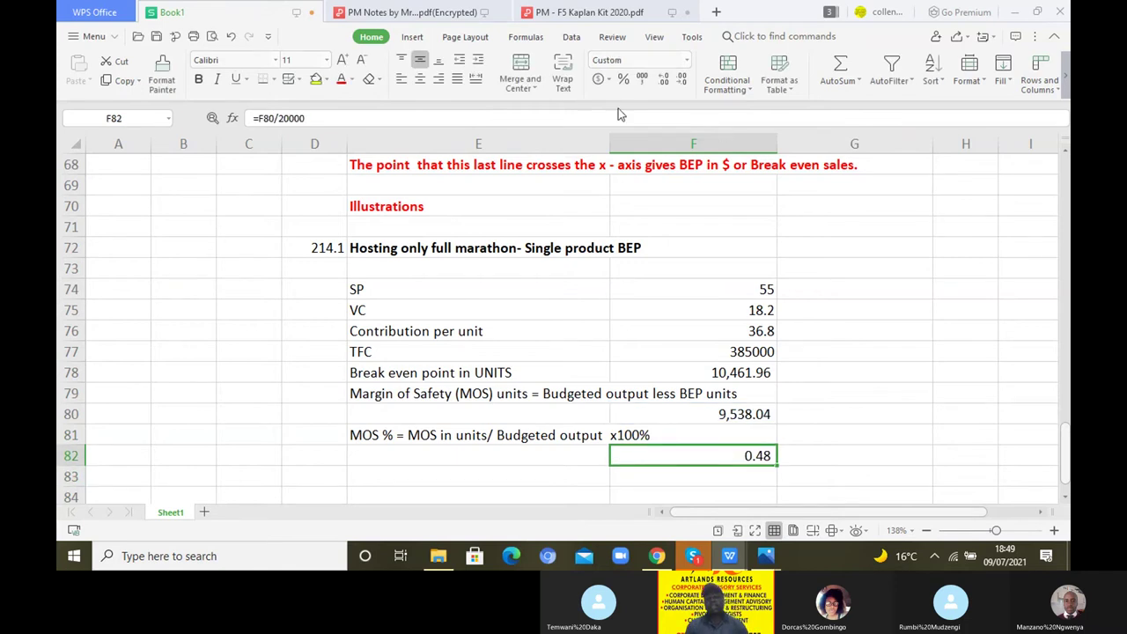
click(624, 80)
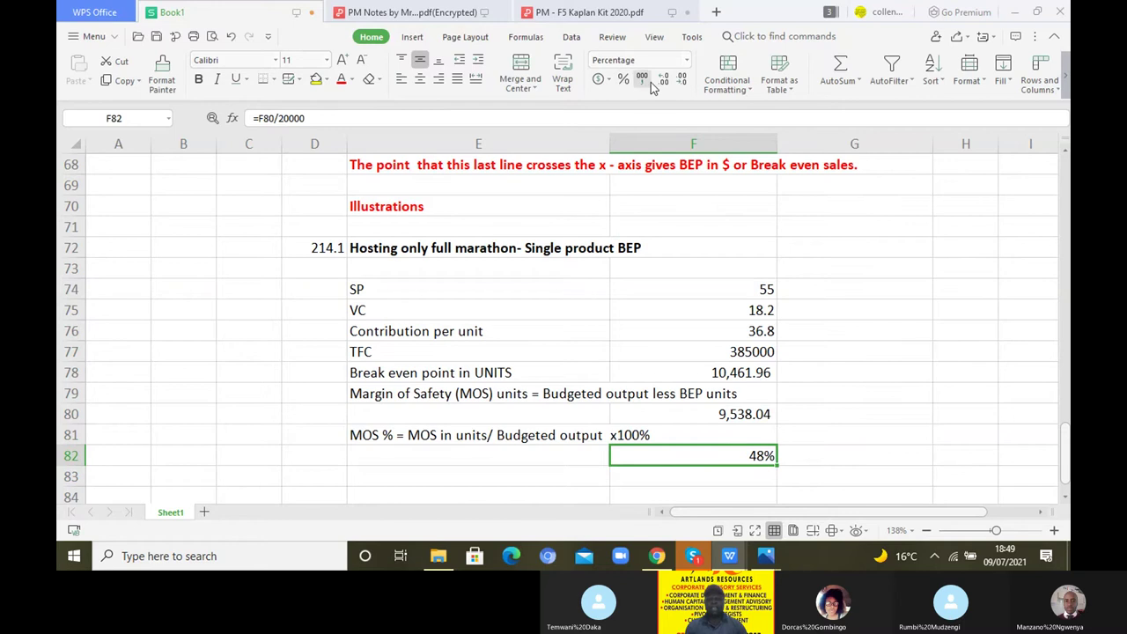
click(664, 79)
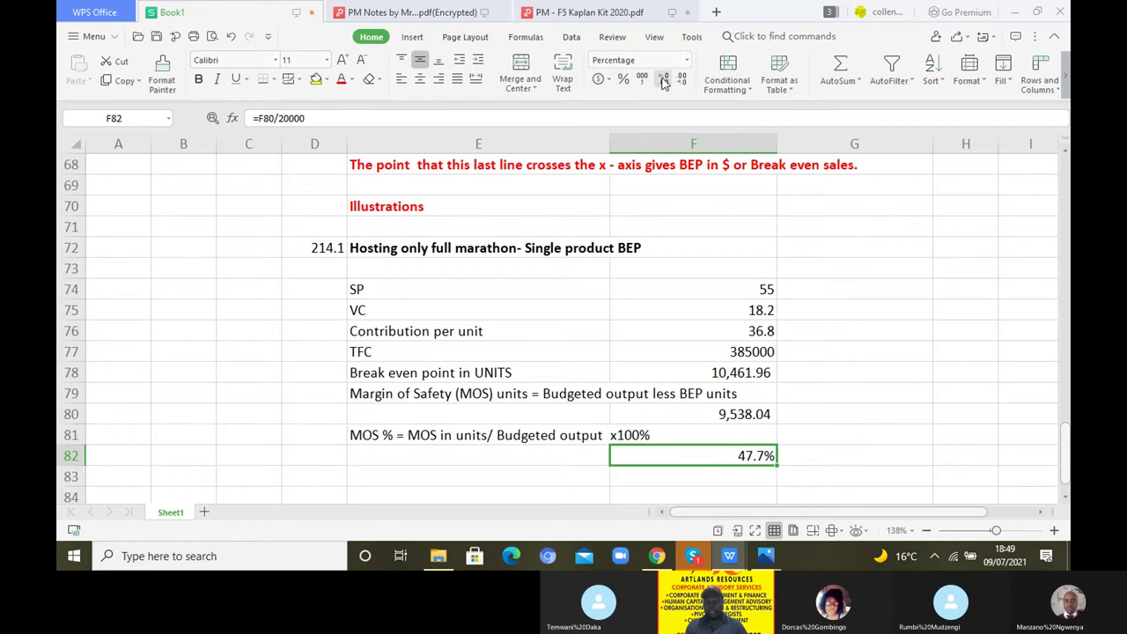
click(829, 454)
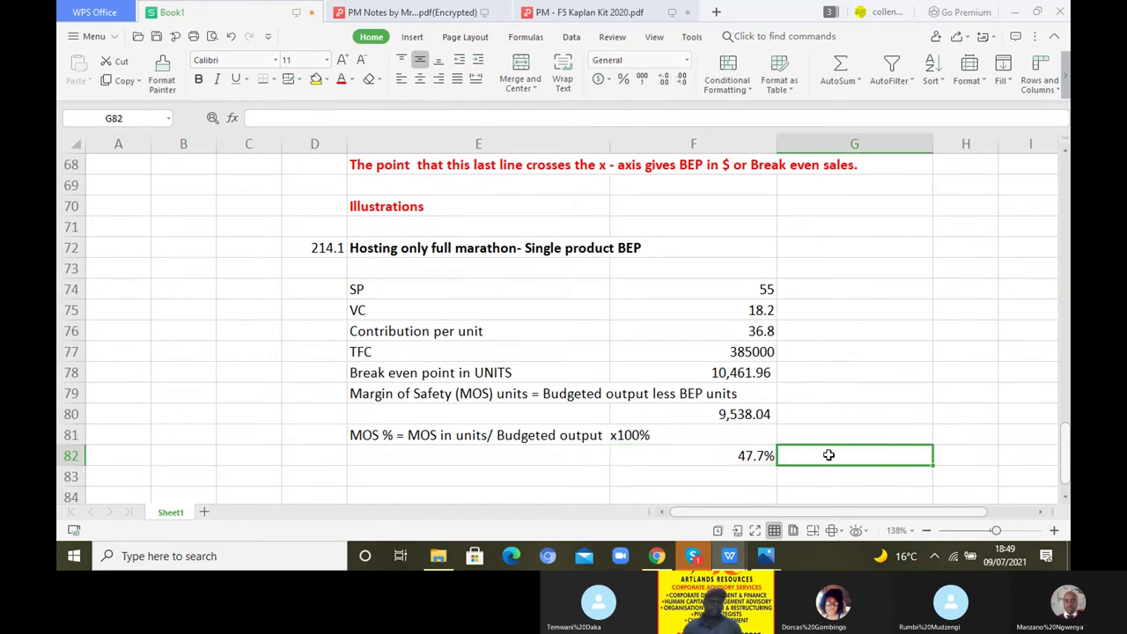
Format the margin of safety percentage in F82 as bold red text.
click(761, 456)
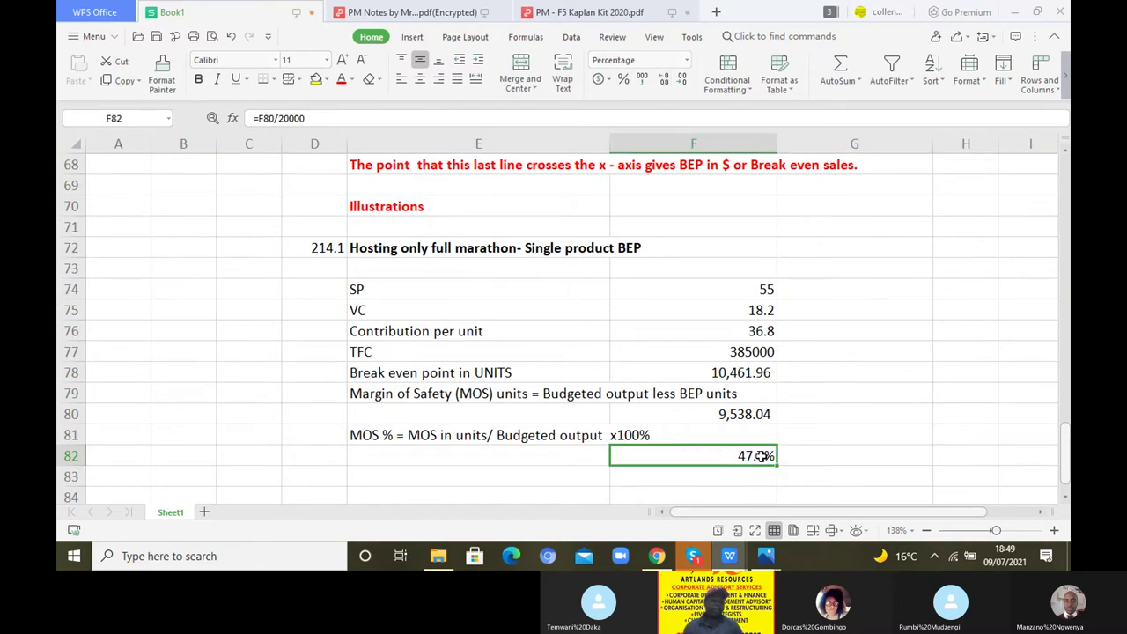
click(341, 79)
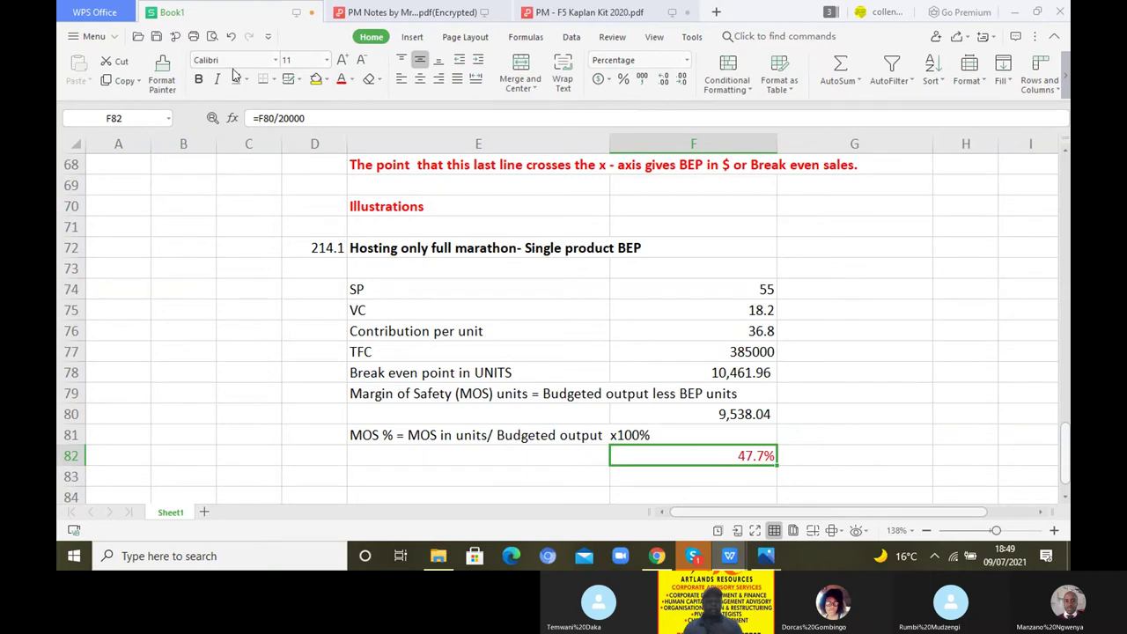
click(200, 79)
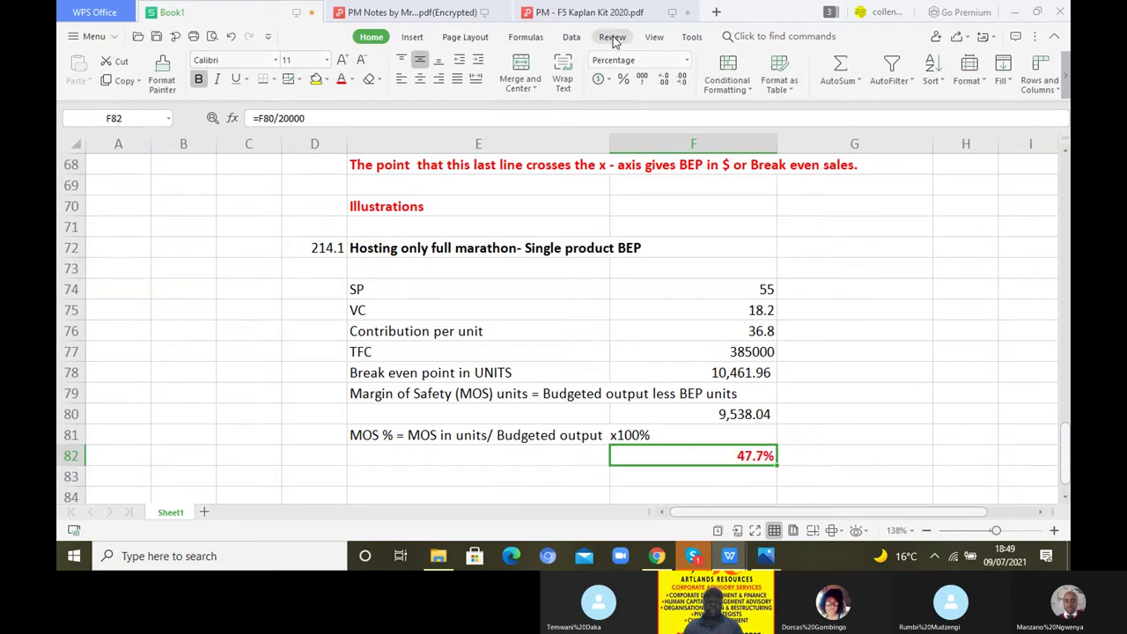
Switch to the PM - F5 Kaplan Kit 2020 PDF and highlight answer letter B of question 1 in yellow.
click(606, 16)
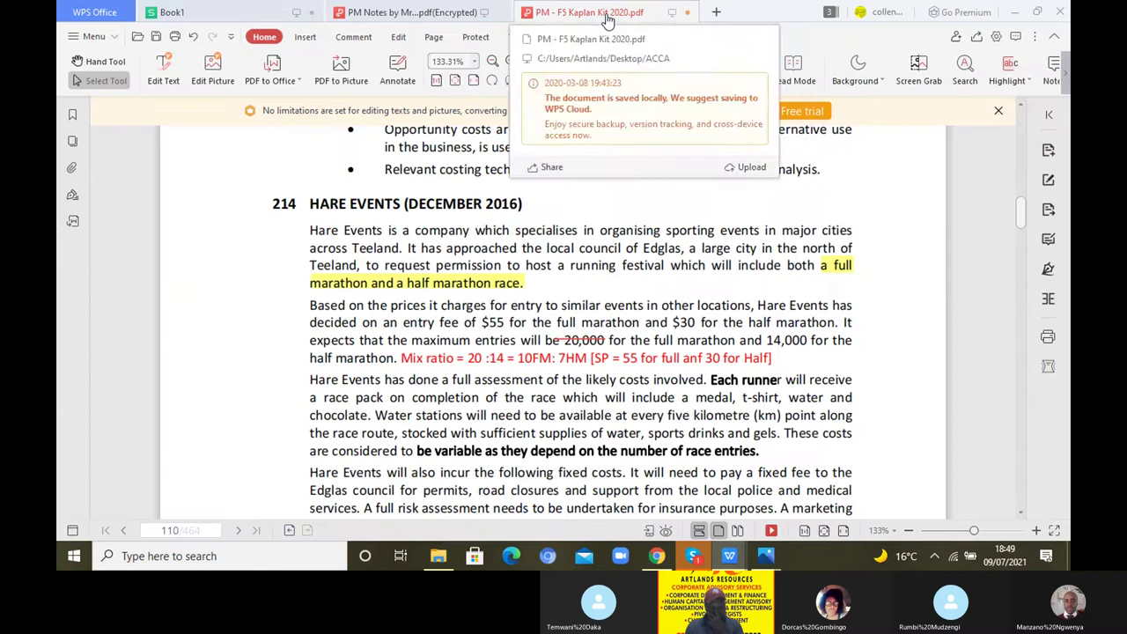
click(1022, 513)
click(1023, 514)
scroll(1022, 514, down, 5)
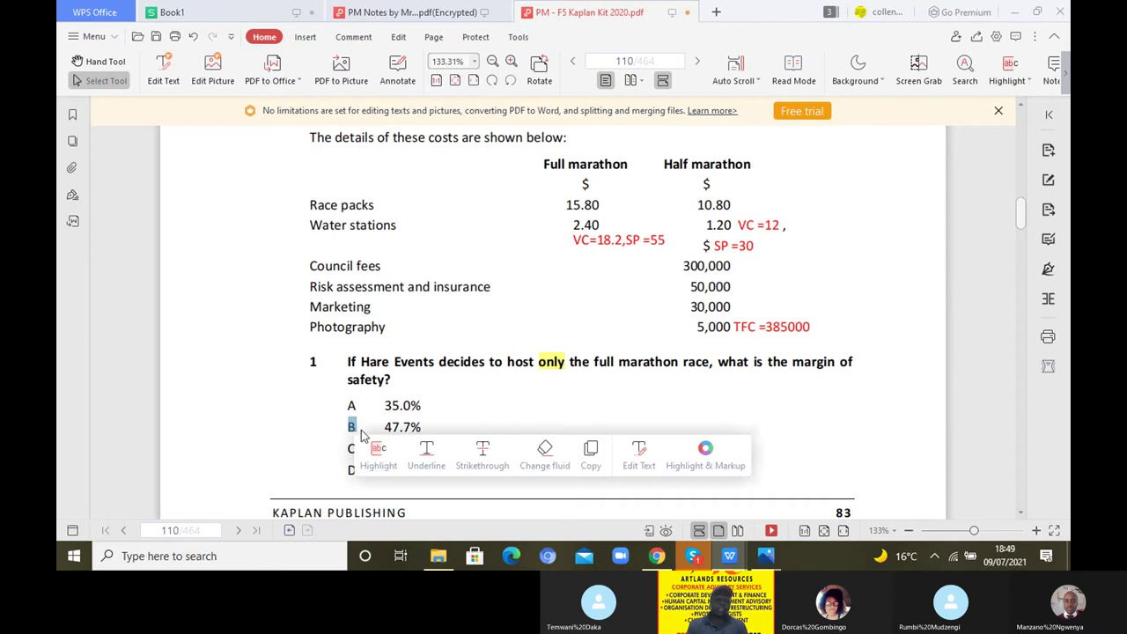
click(382, 454)
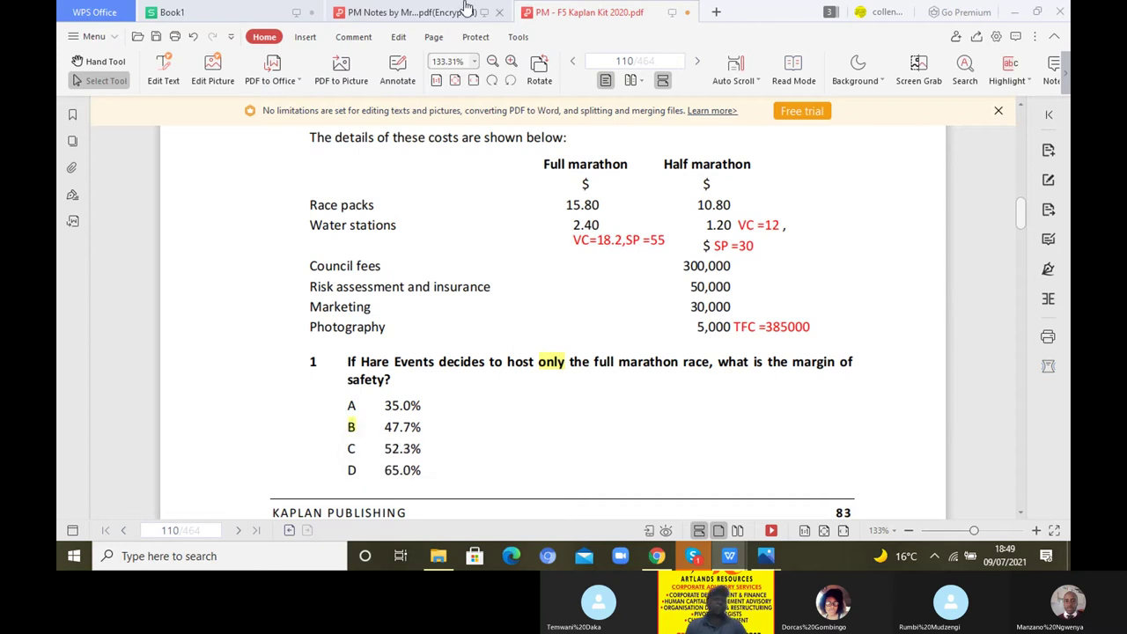
Return to the Book1 spreadsheet and enter question number 214.2 in D84, below the finished full marathon illustration.
click(258, 17)
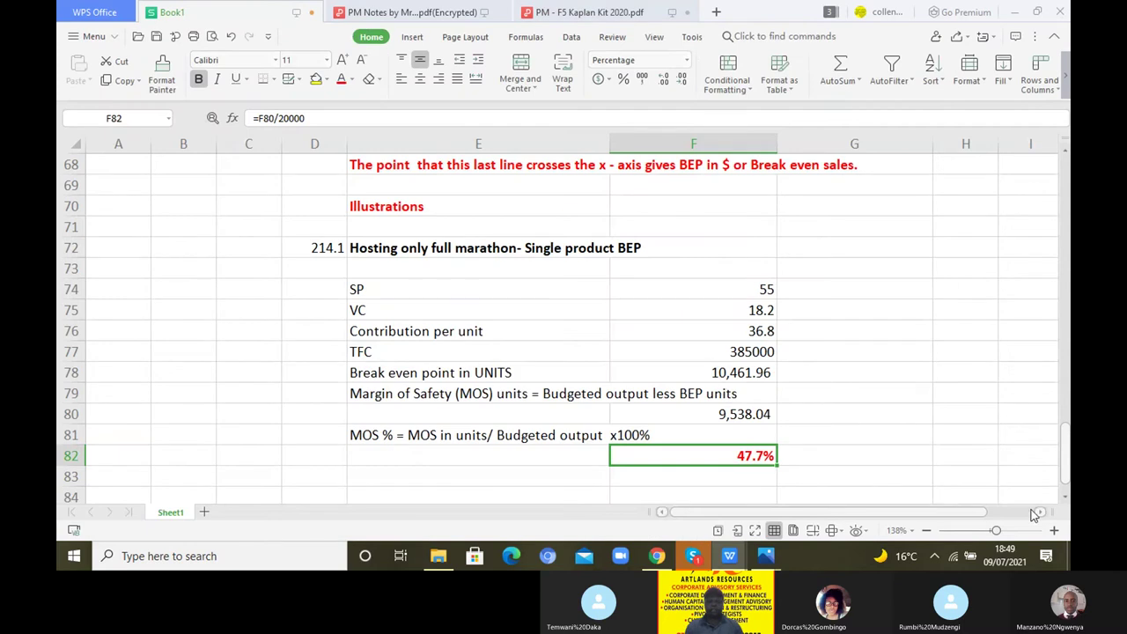
click(1066, 498)
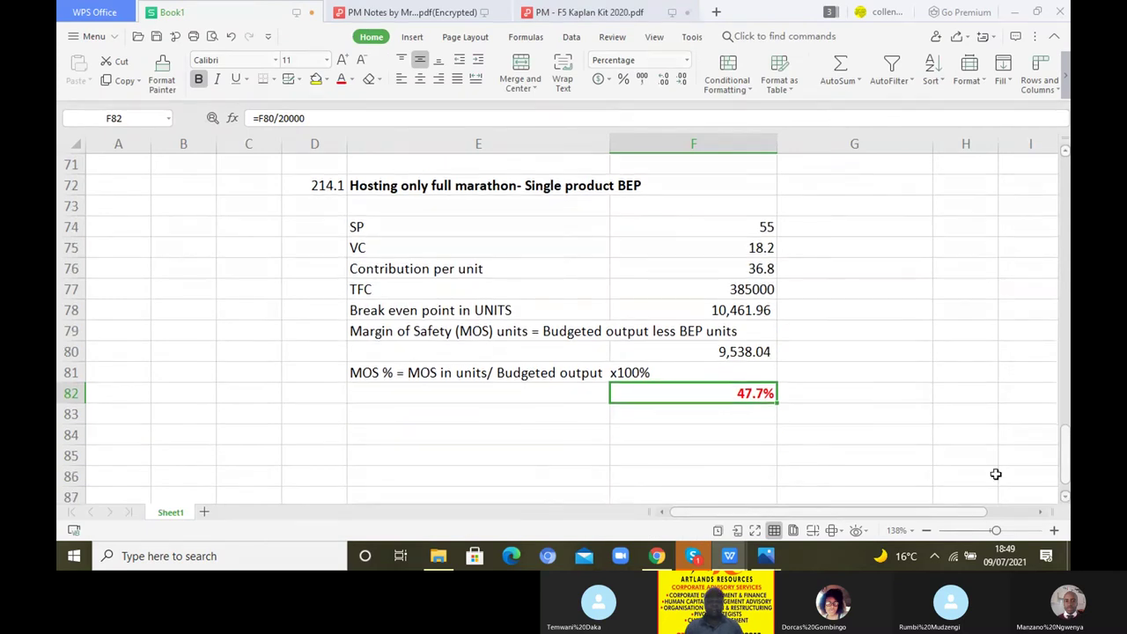
click(327, 429)
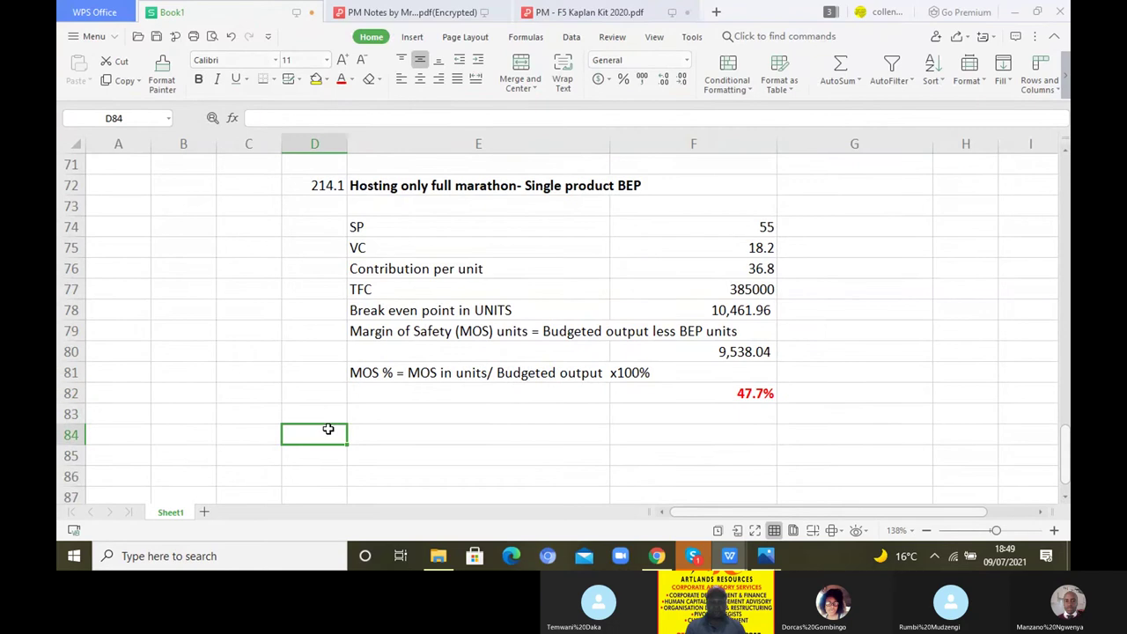
text(2)
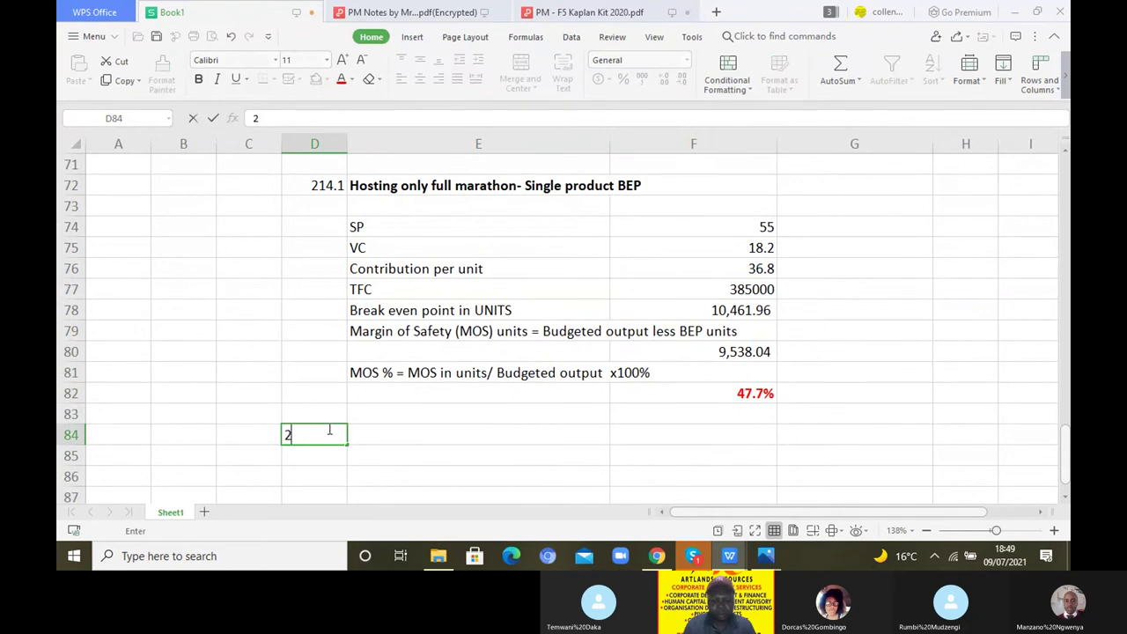
text(14.2)
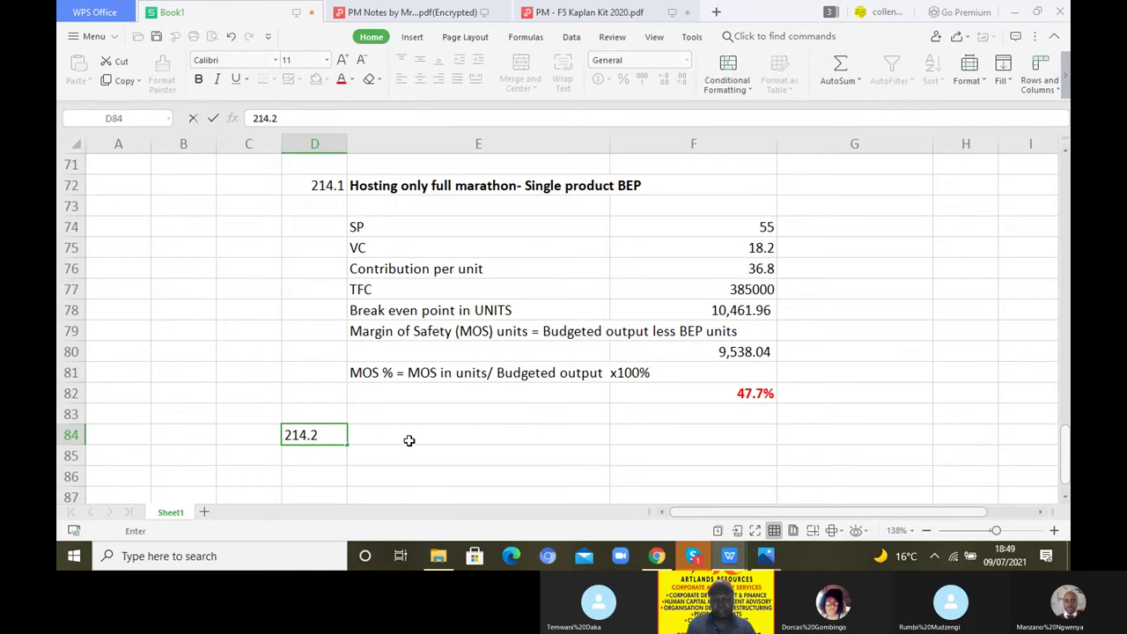
click(409, 440)
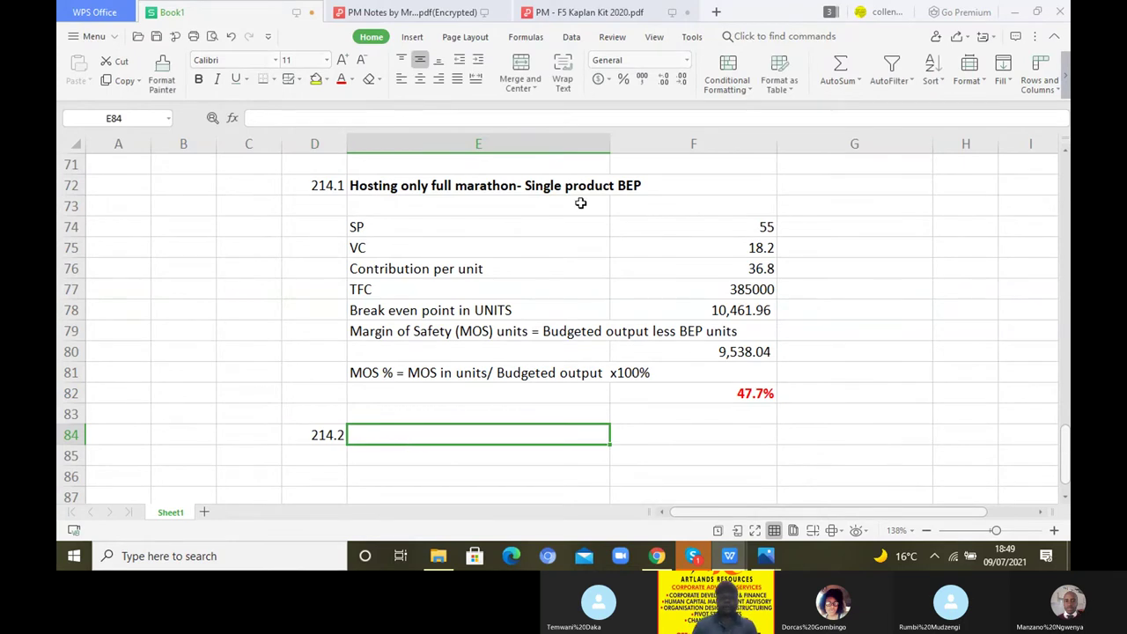
In question 2 of the Kaplan Kit PDF, highlight "the race entries are sold in a constant sales mix based".
click(597, 14)
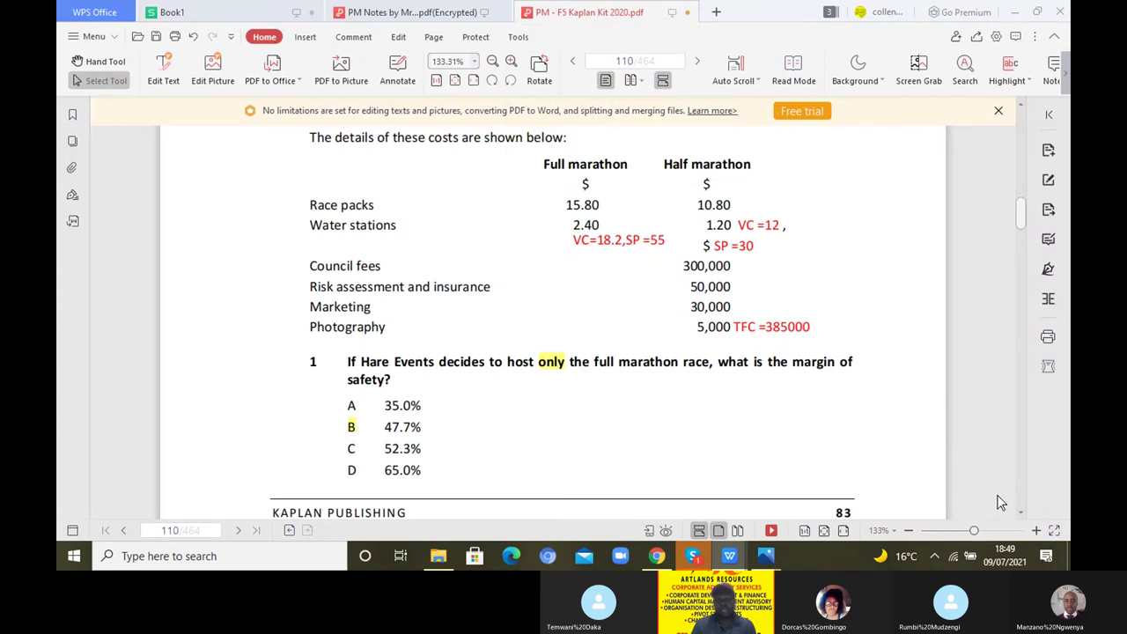
click(1021, 513)
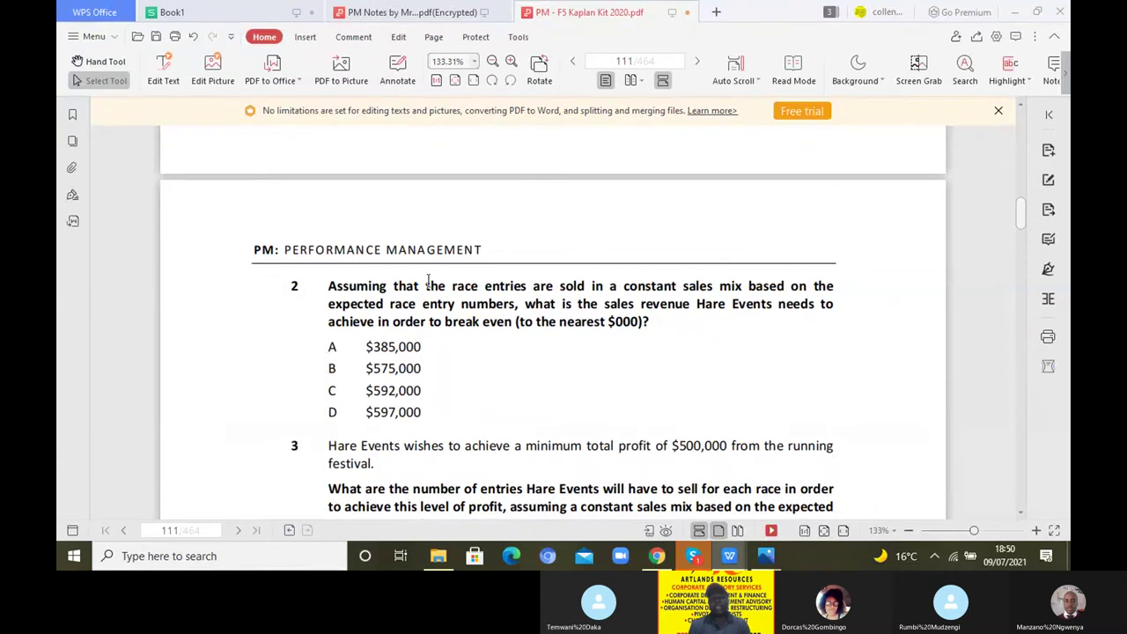
drag(426, 282, 782, 284)
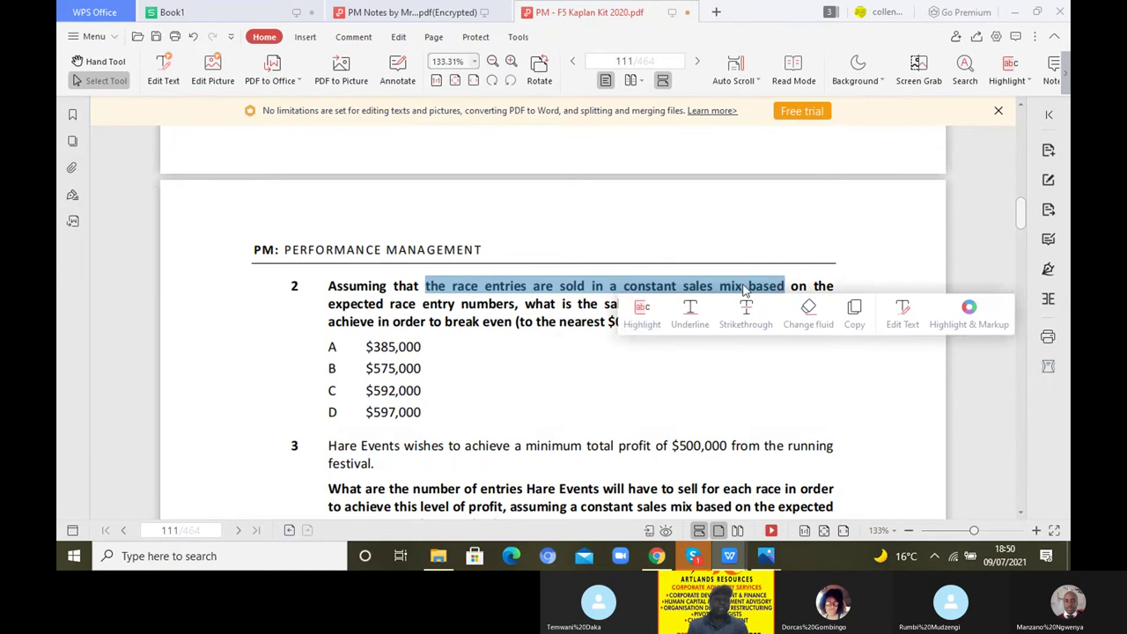
click(643, 308)
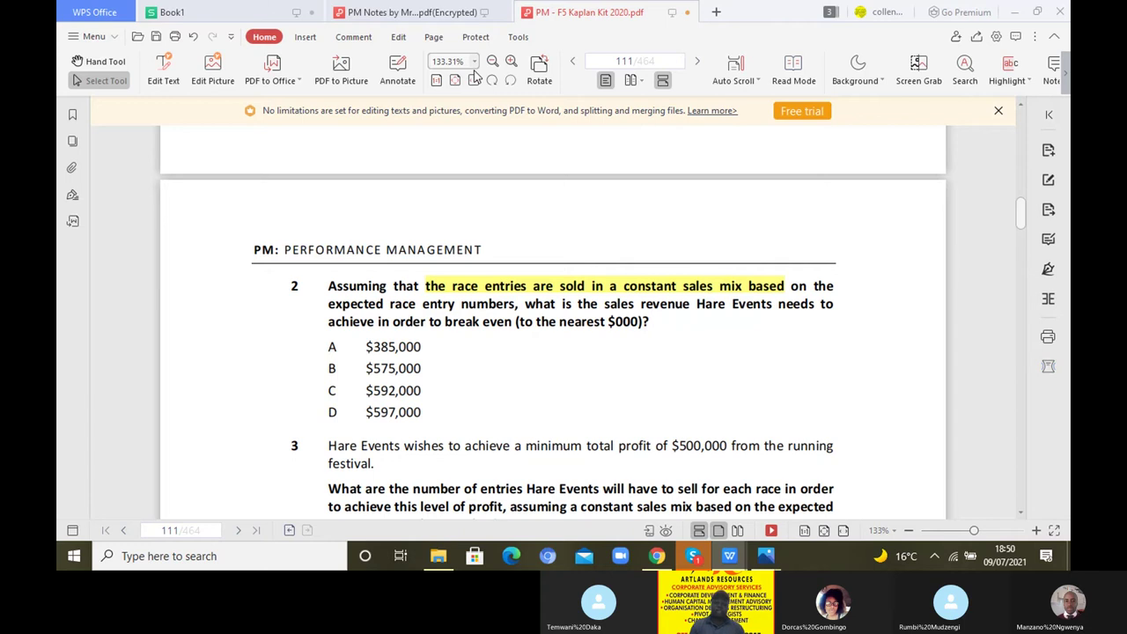
Return to the Book1 spreadsheet and enter the column headings FM in F84 and HM in G84.
click(234, 16)
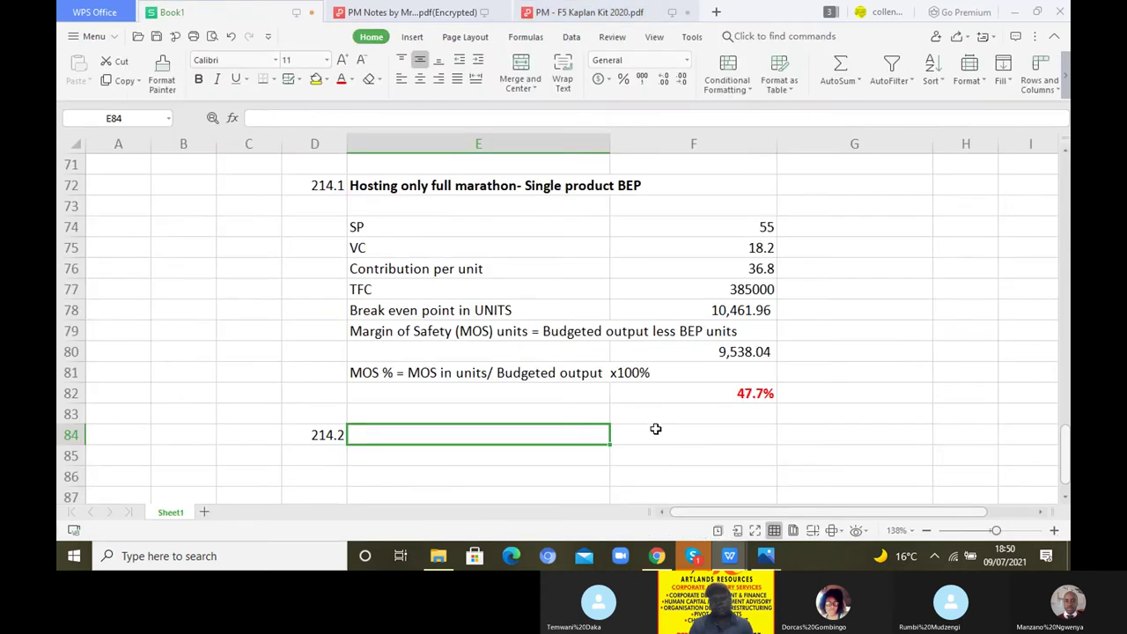
click(655, 429)
text(F)
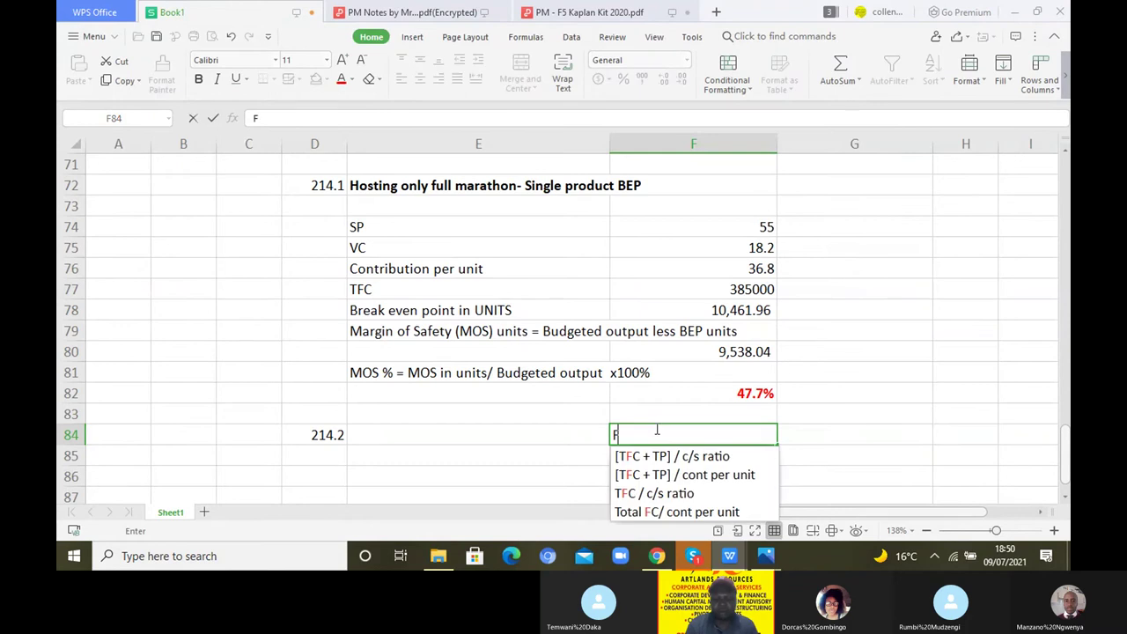
text(M)
click(815, 438)
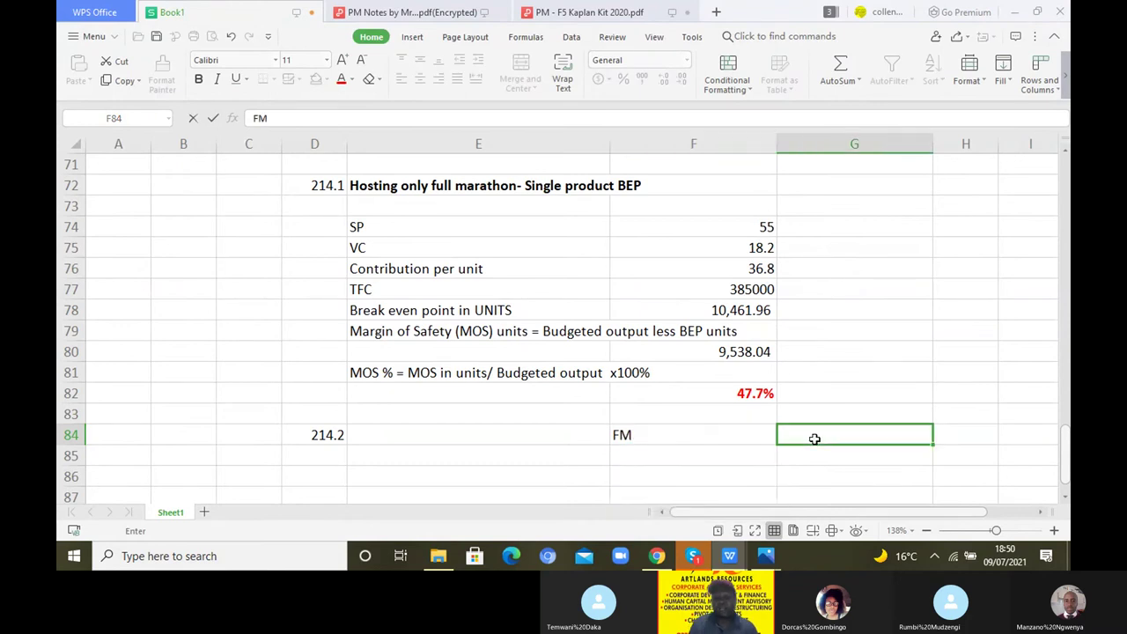
text(HM)
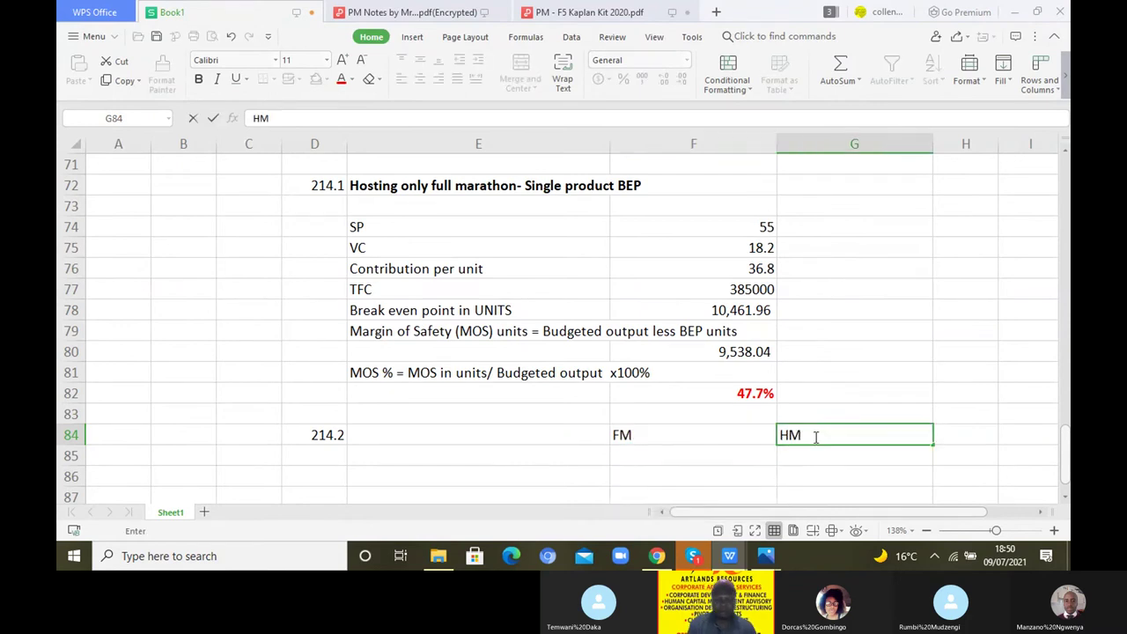
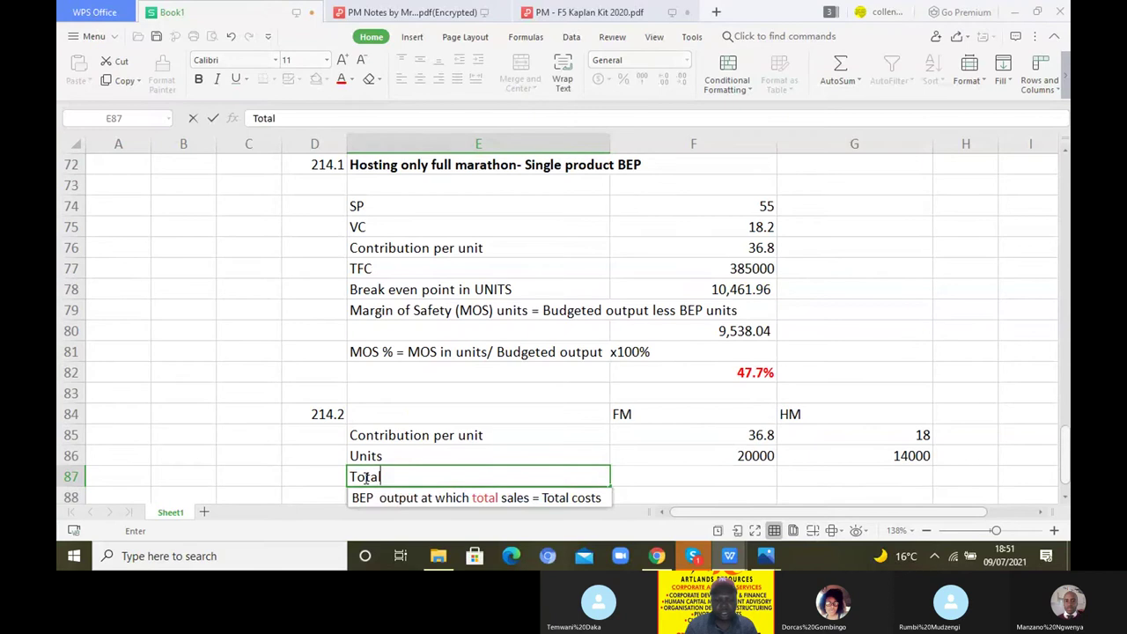
Build the "Total contribution" row, labelled in E87, with the formula =F85*F86 in F87 filled across to G87.
text(contr)
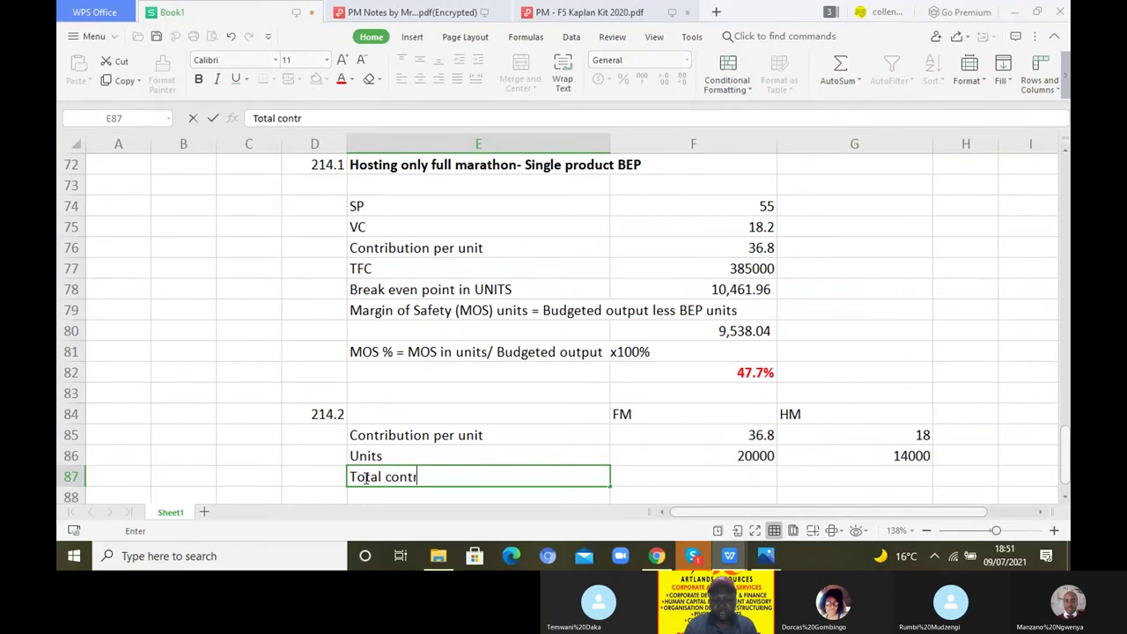
text(ibution)
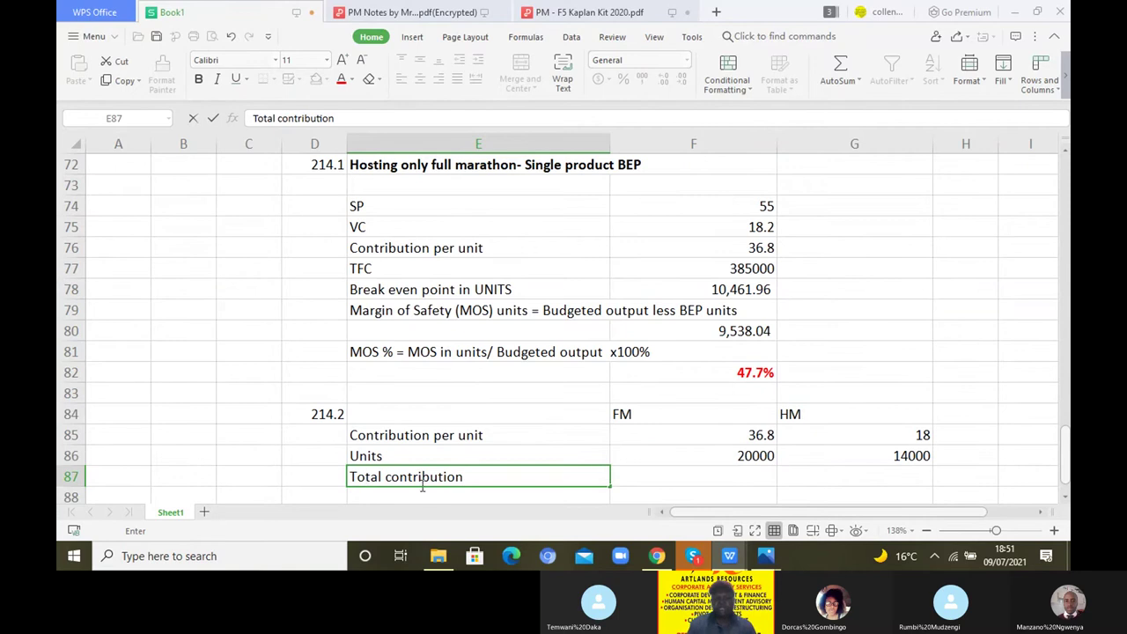
click(710, 477)
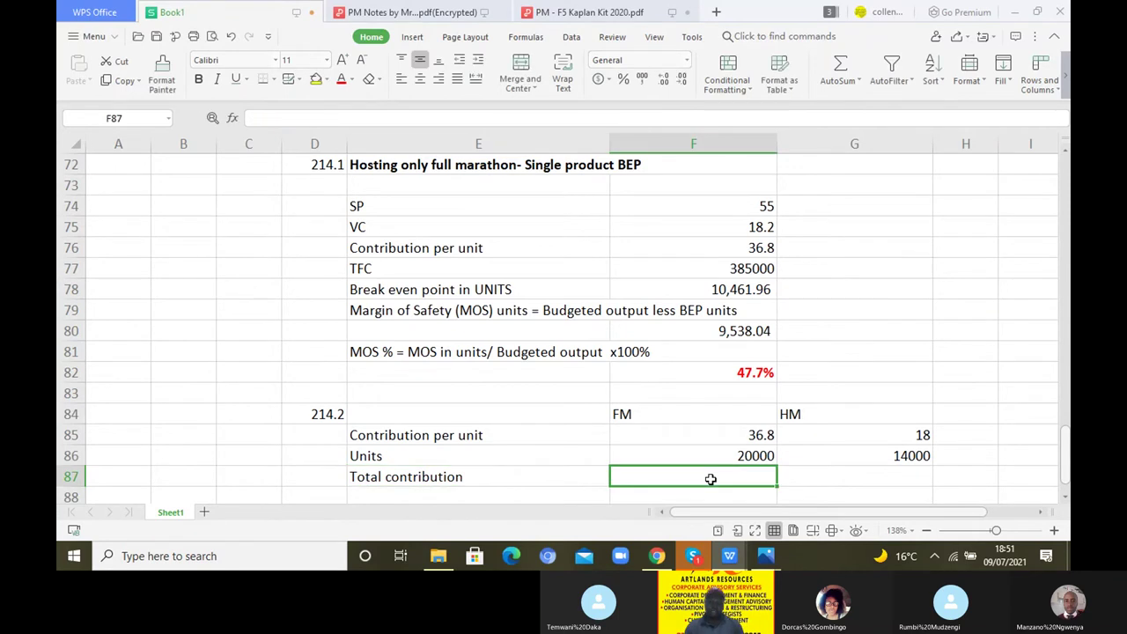
text(=)
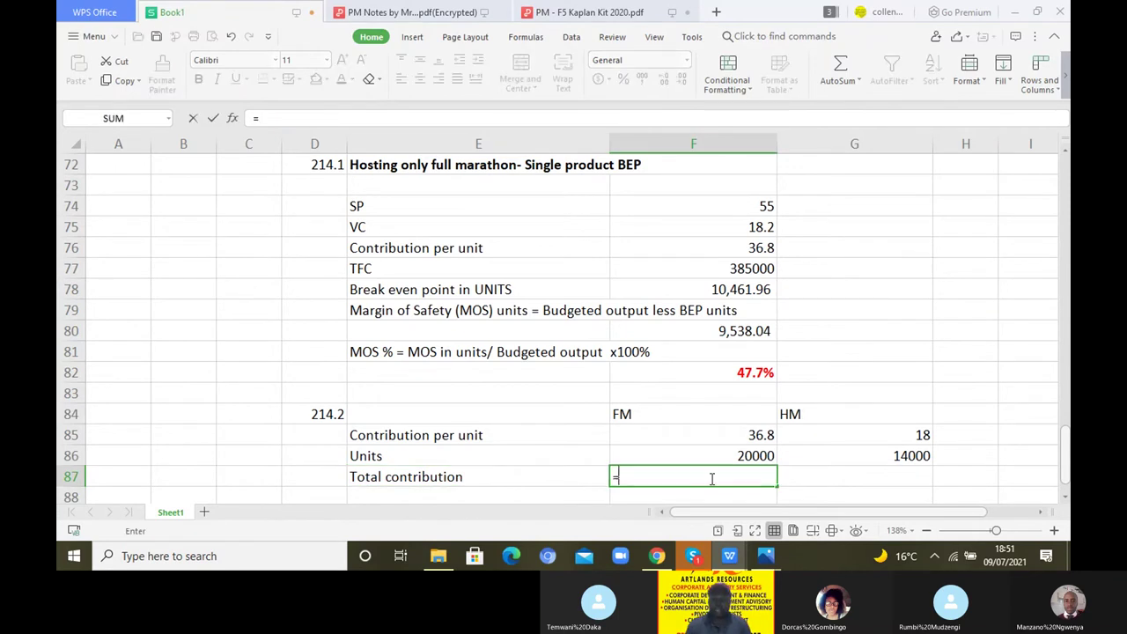
click(725, 432)
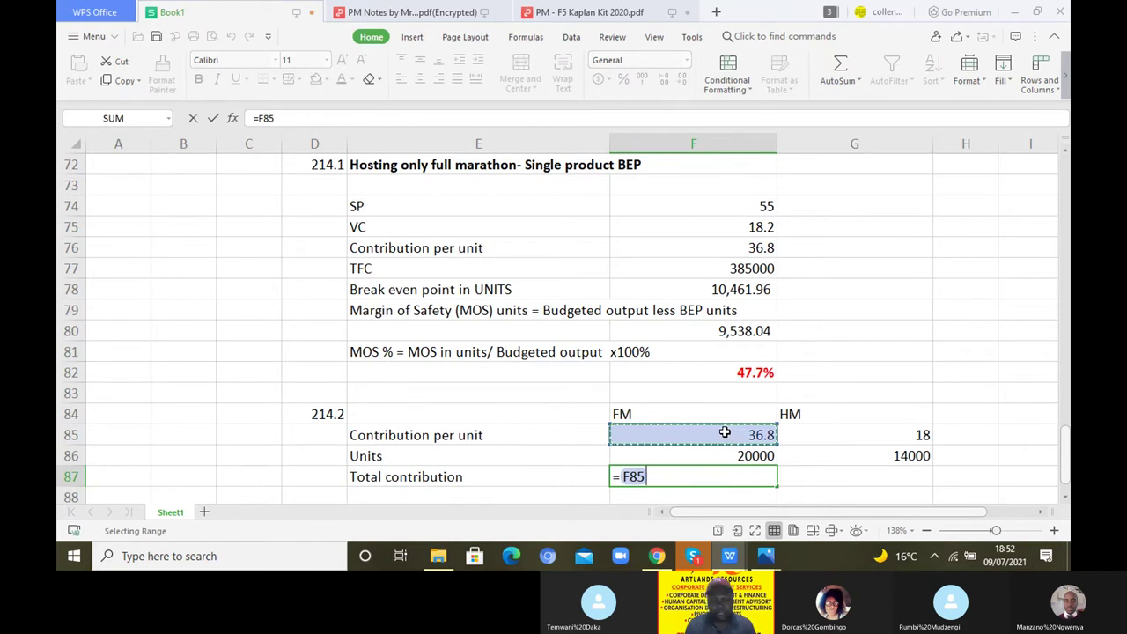
text(*)
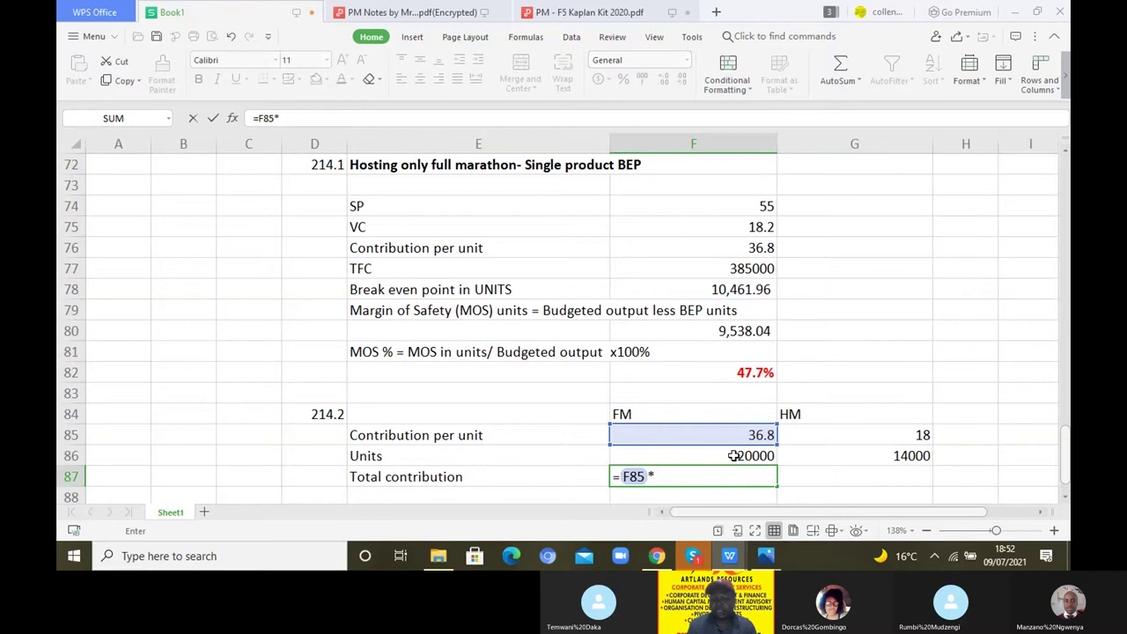
click(733, 456)
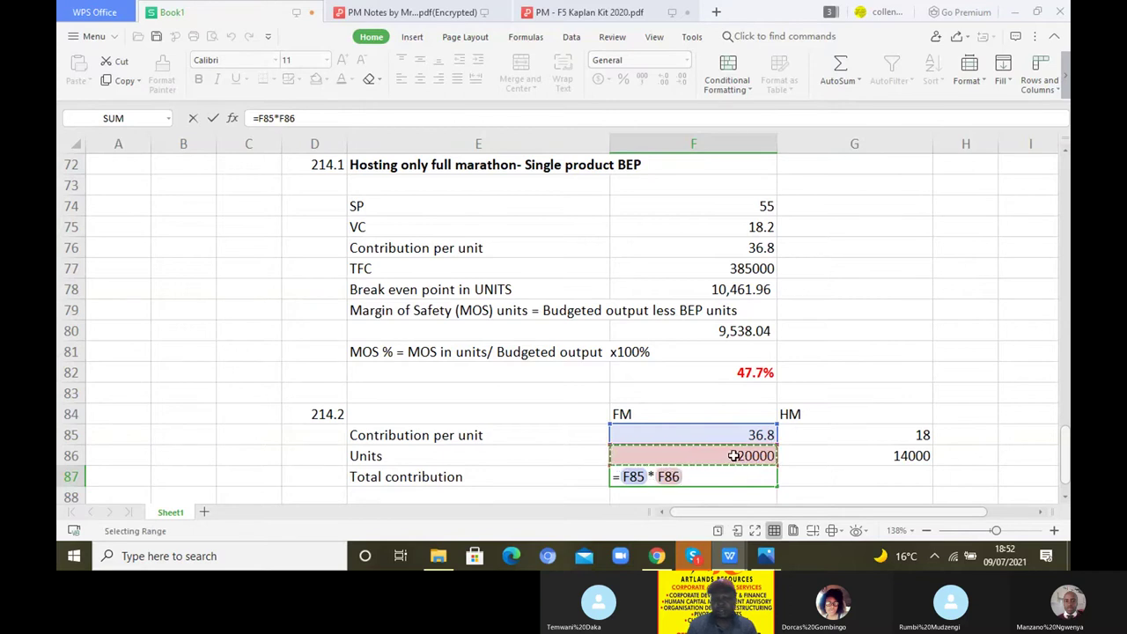
key(Return)
click(743, 450)
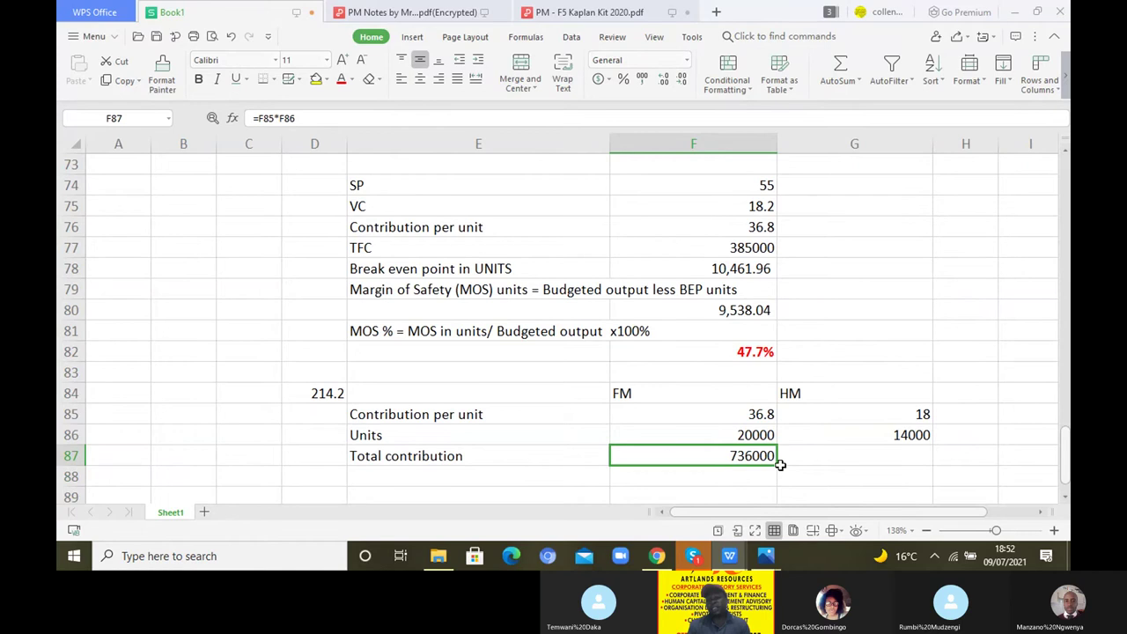
drag(778, 465, 903, 461)
Add the full and half marathon total contributions in H87 with the formula =F87+G87.
click(964, 456)
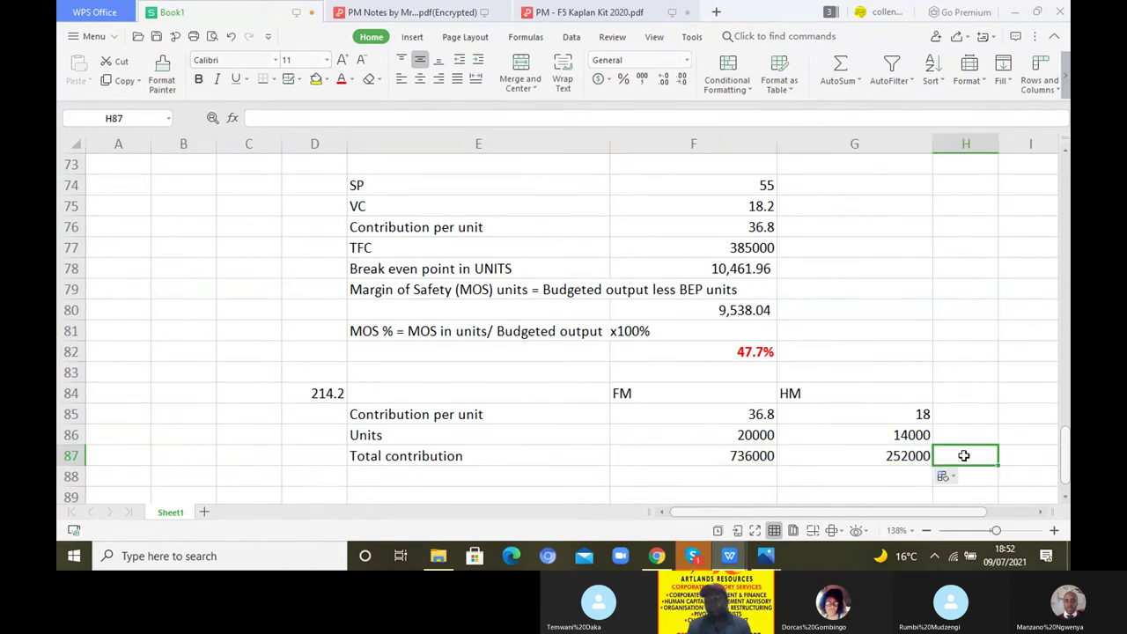
text(=)
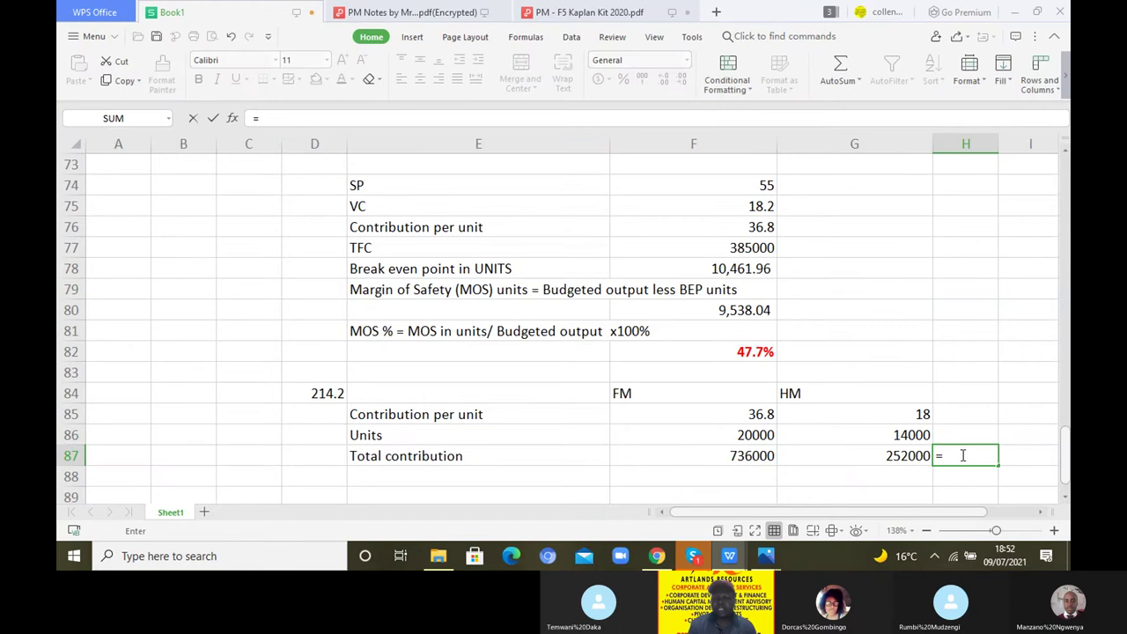
click(753, 454)
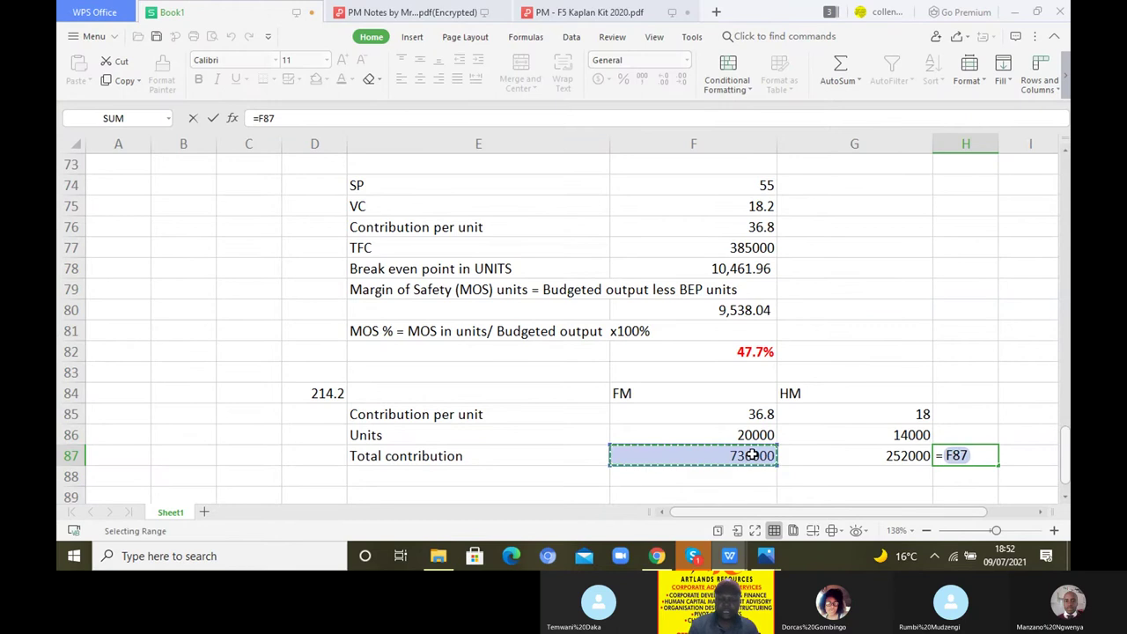
text(+)
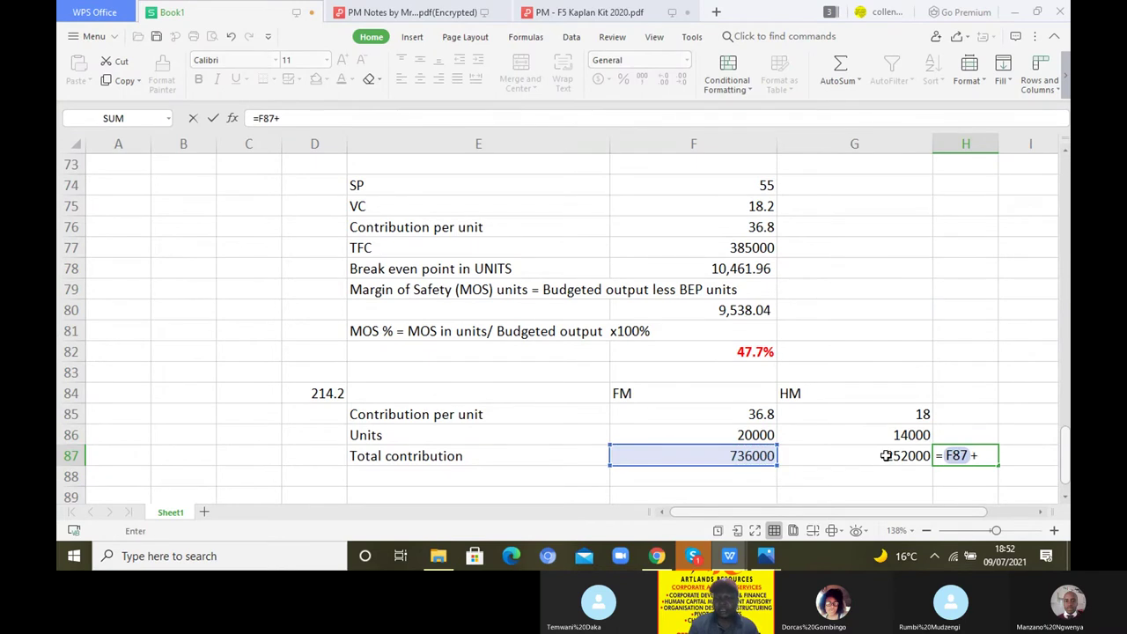
click(887, 455)
key(Return)
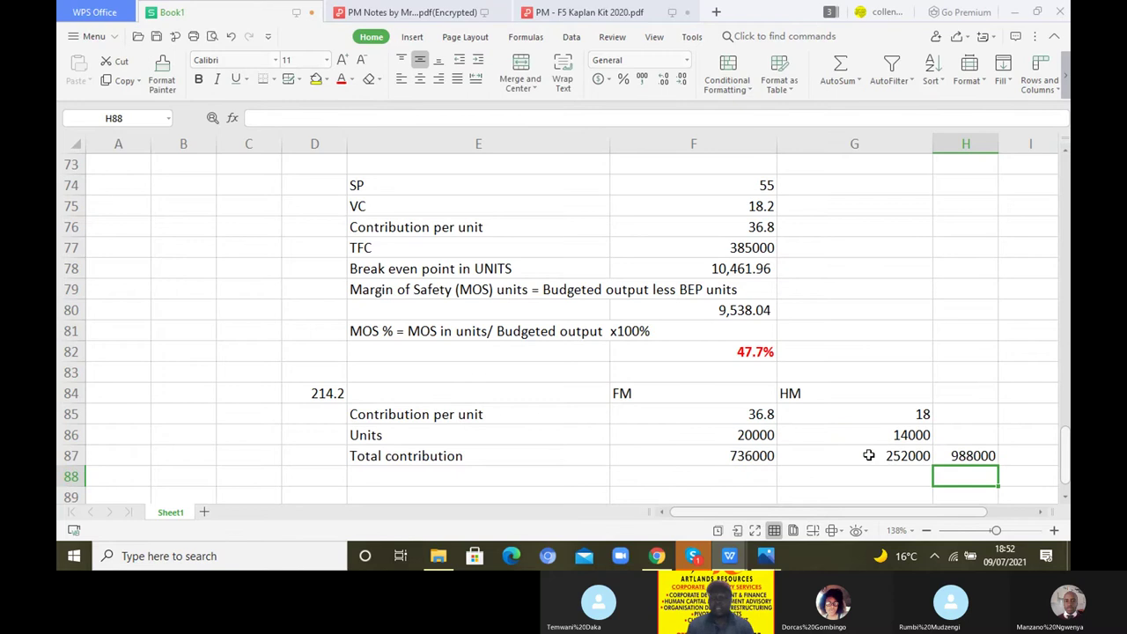
click(968, 455)
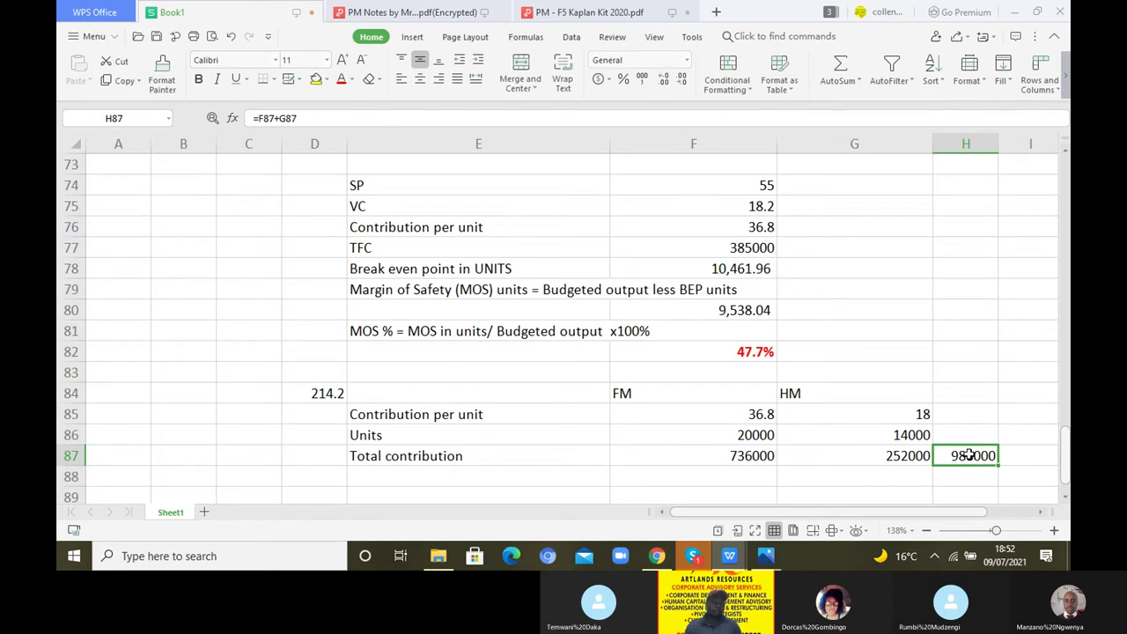
Add the selling price row in row 88, labelled "SP" in E88, with 55 in F88 and 30 in G88.
click(499, 477)
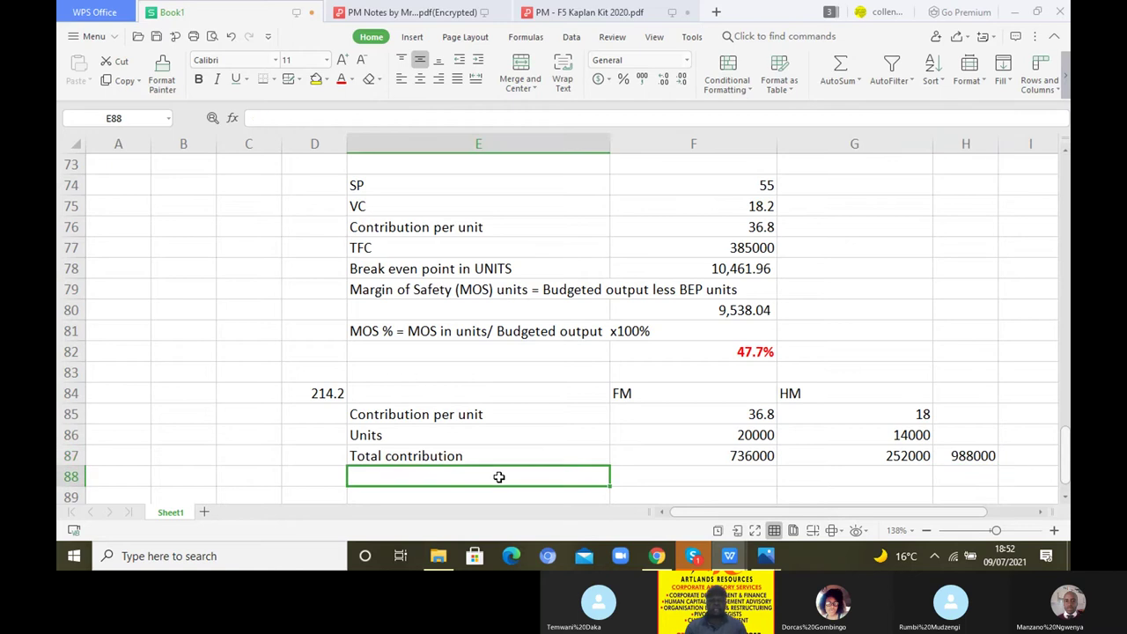
text(S)
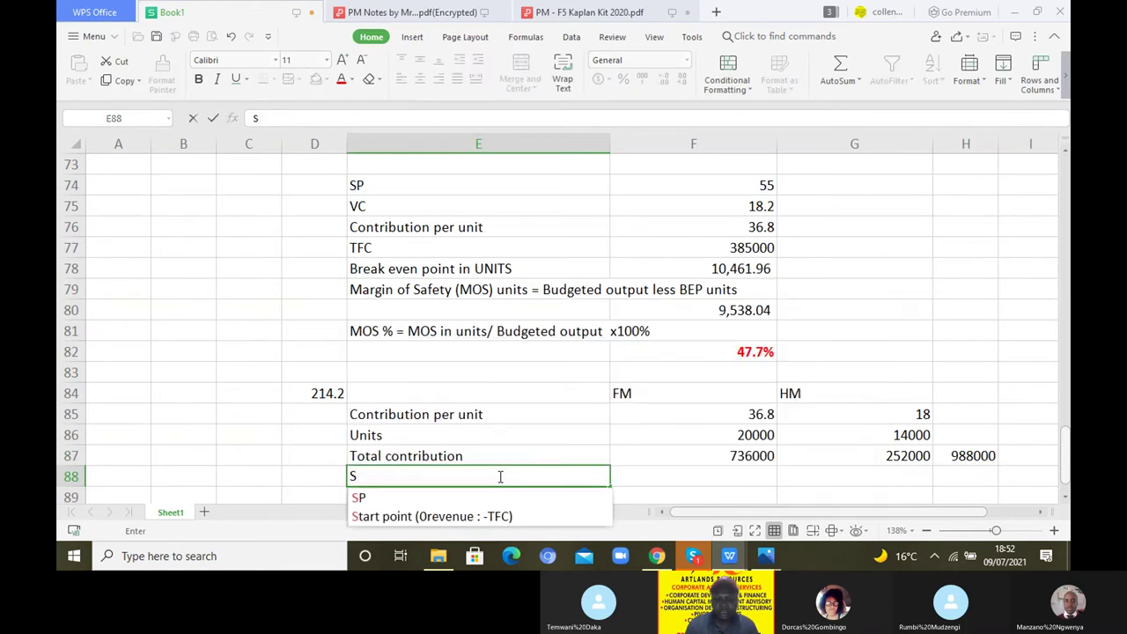
text(P)
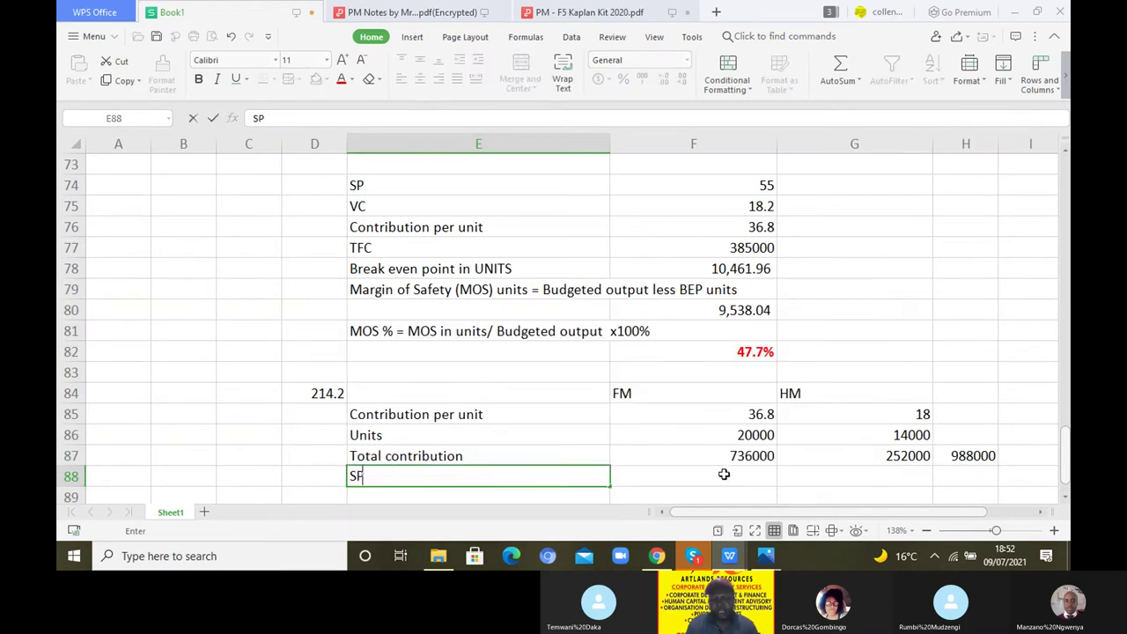
click(723, 474)
text(55)
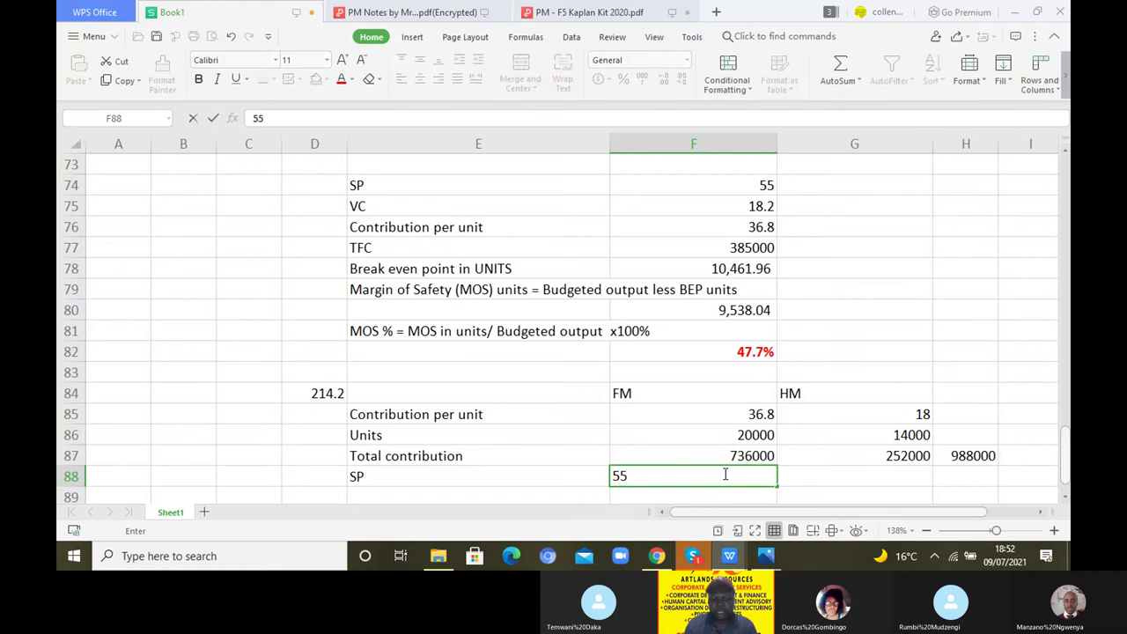
key(Tab)
text(30)
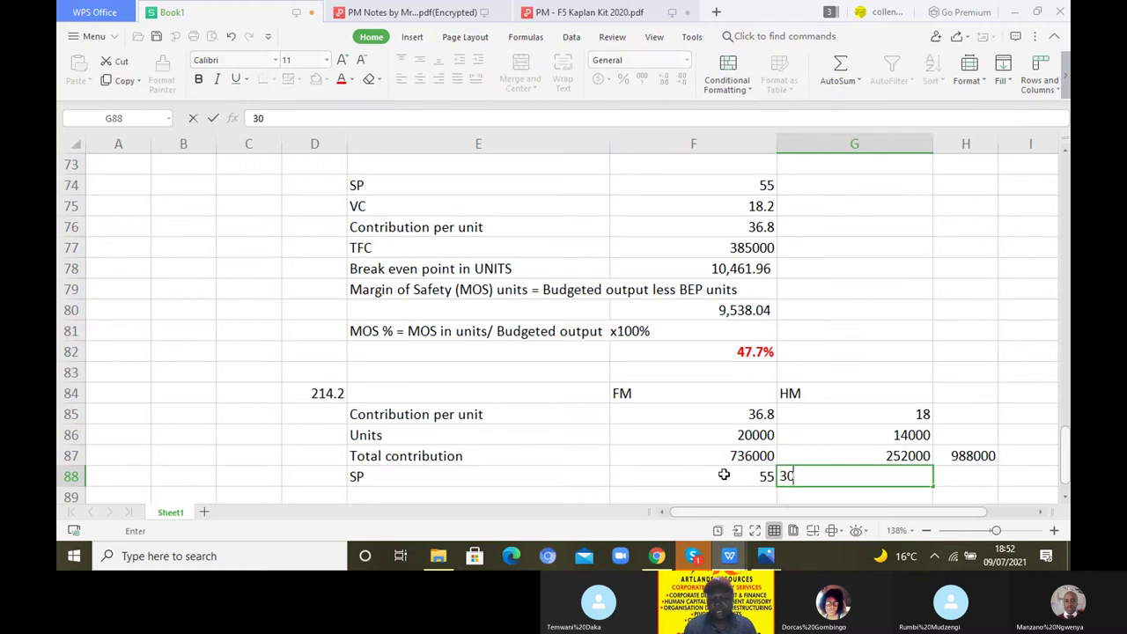
key(Return)
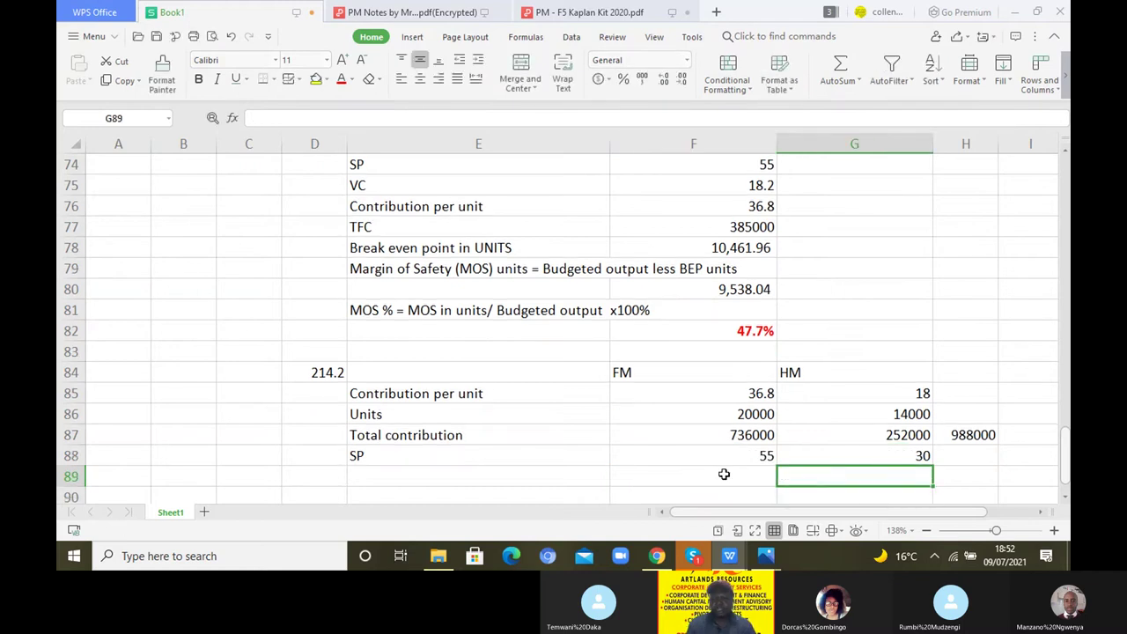
Build the "Total Sales" row, labelled in E89, with the formula =F86*F88 in F89 filled across to G89.
click(383, 477)
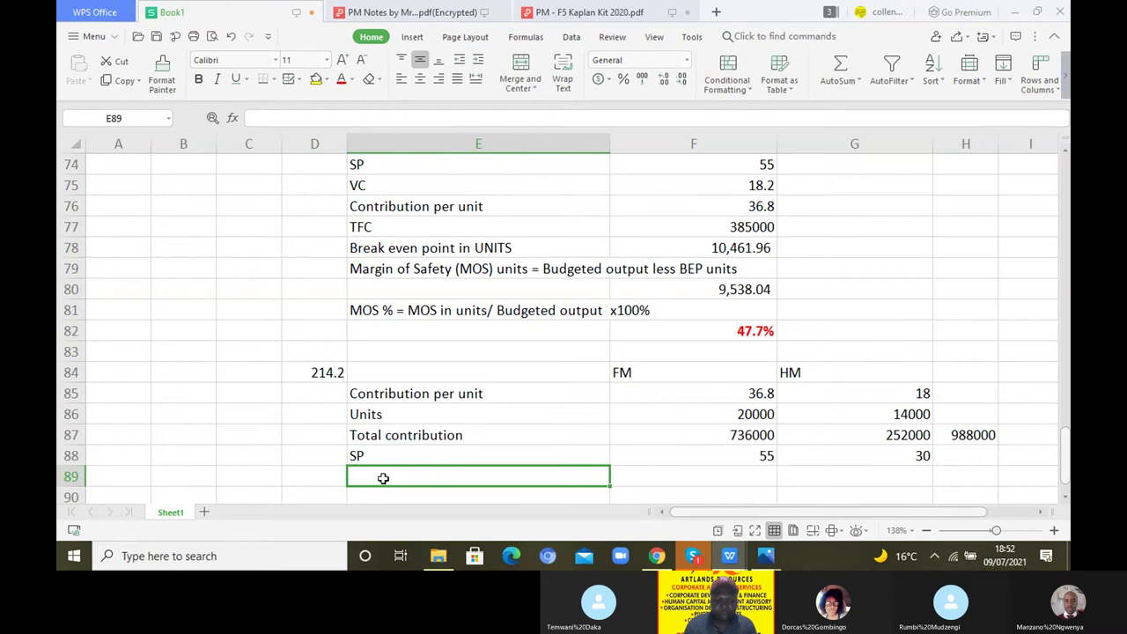
text(Total)
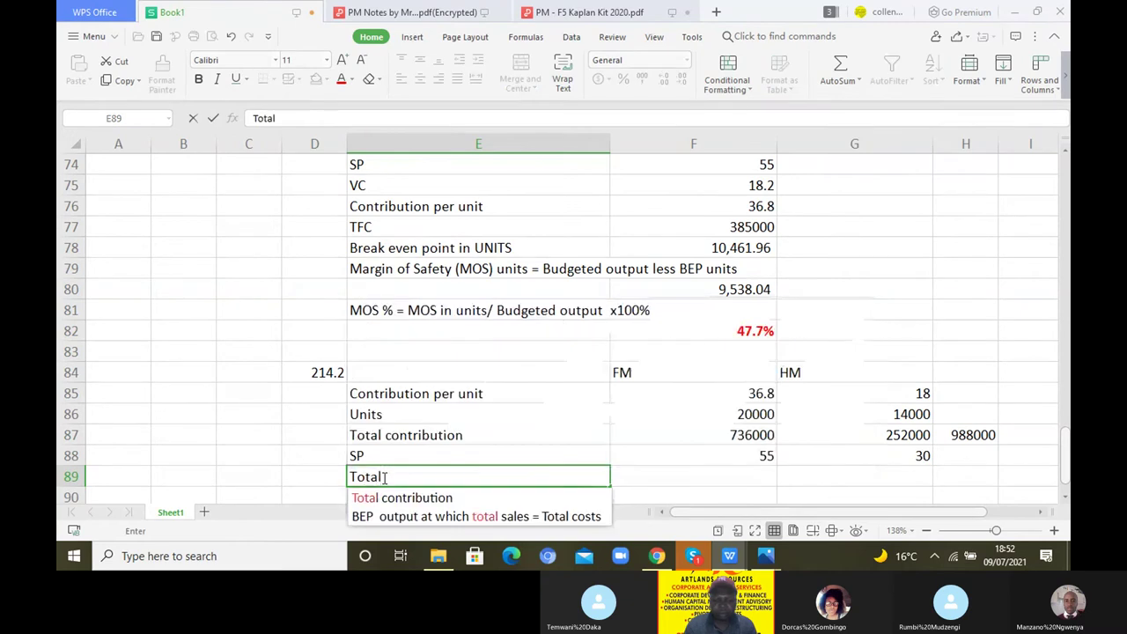
text( Sales)
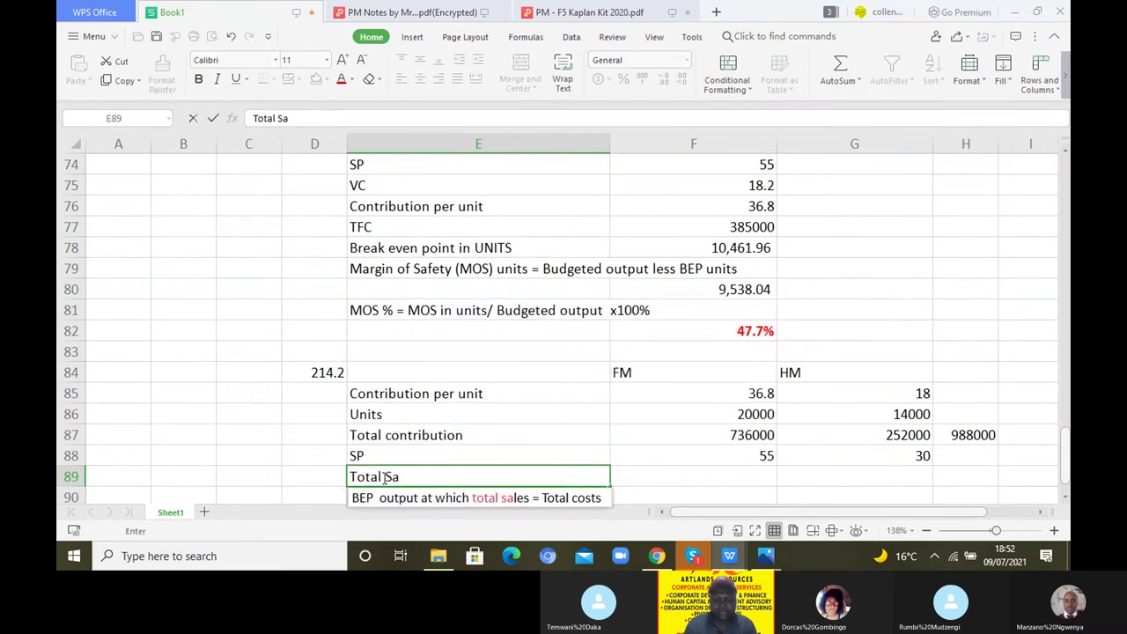
click(726, 476)
text(=)
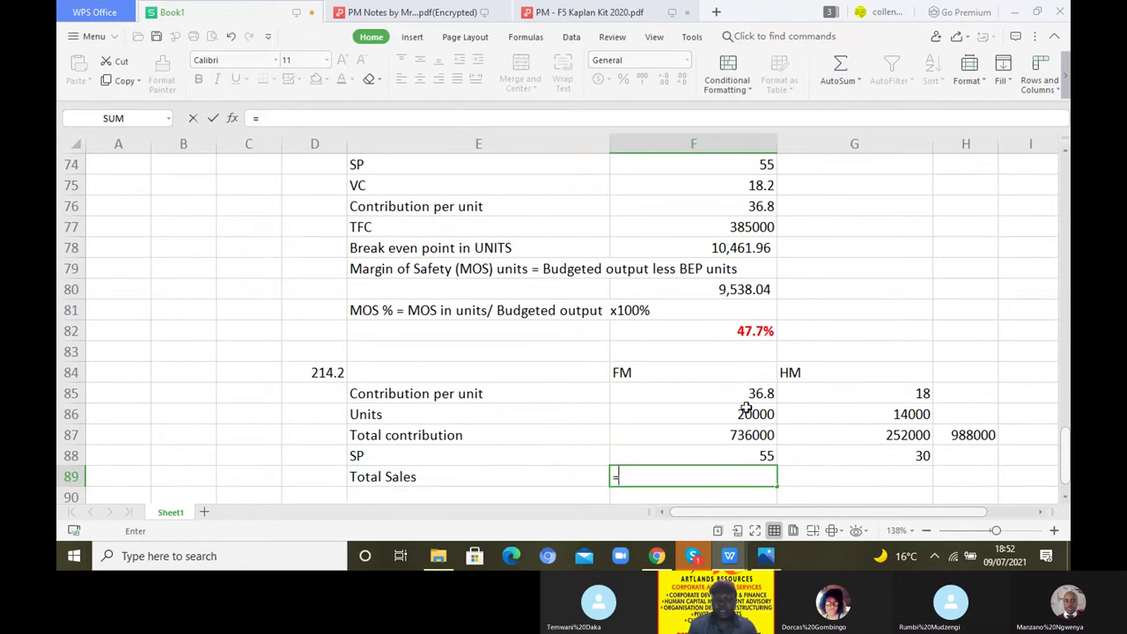
click(744, 413)
text(*)
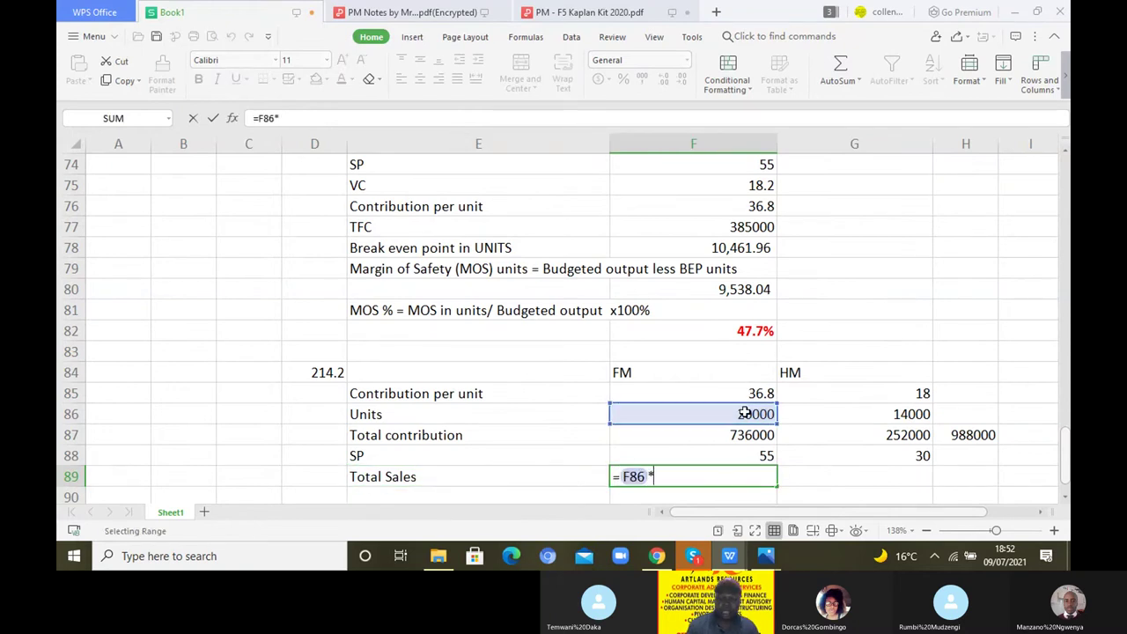
click(762, 455)
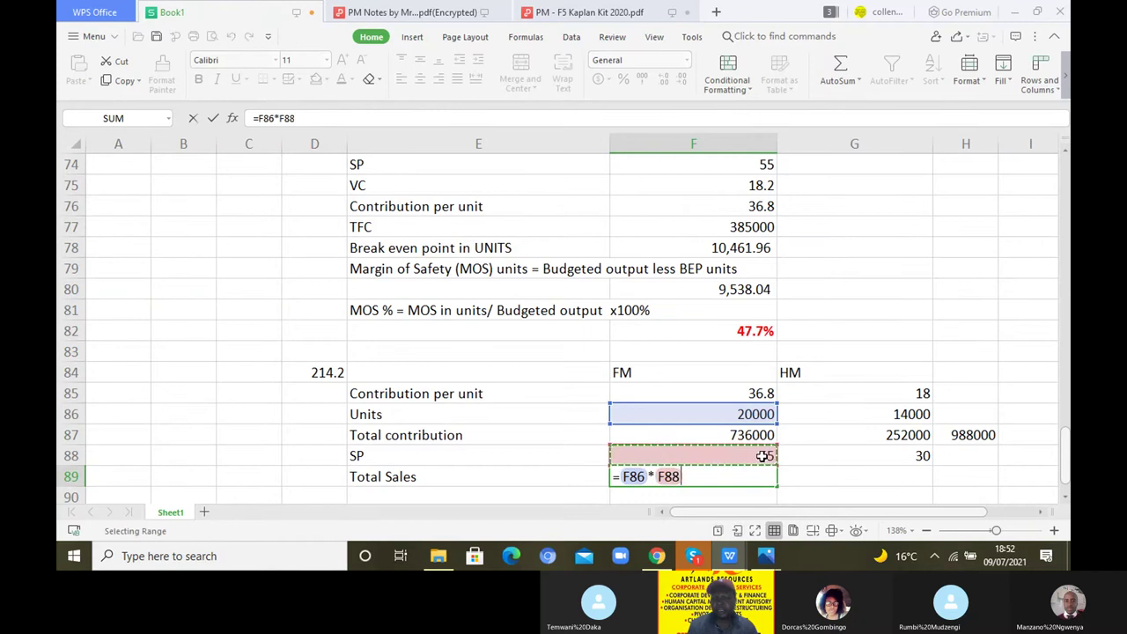
key(Return)
click(768, 456)
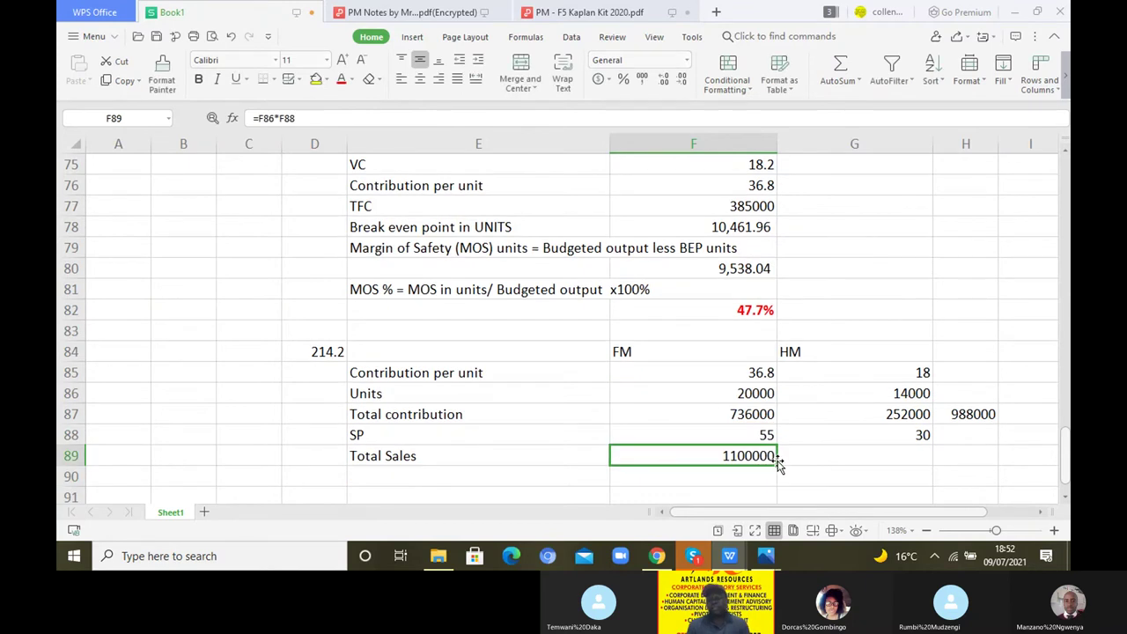
drag(835, 456, 907, 451)
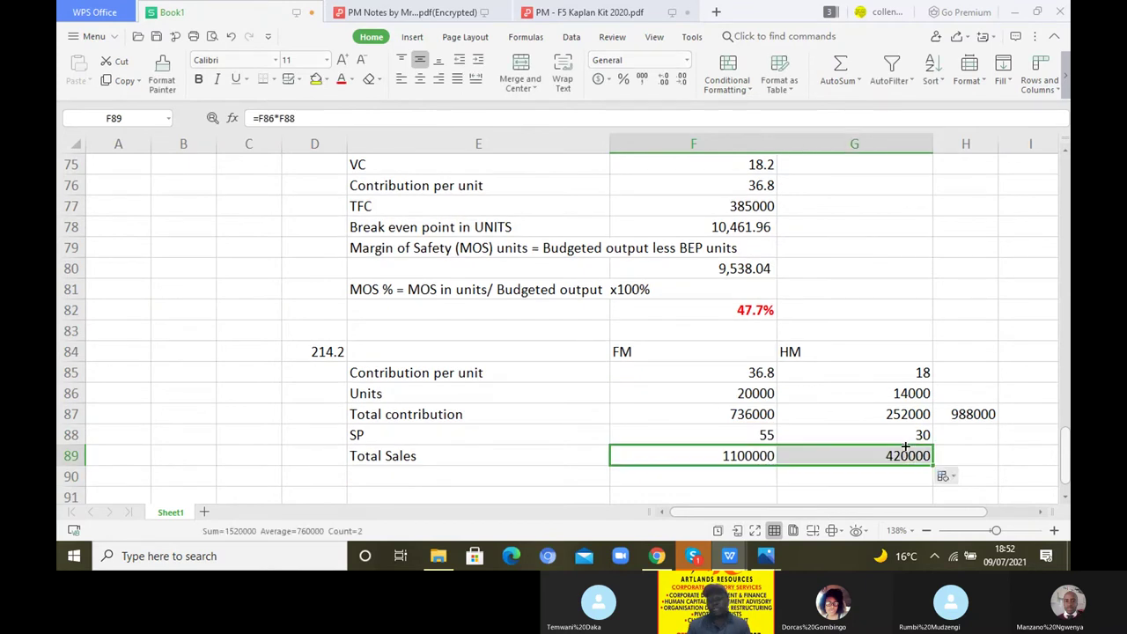
Enter the formula =F89*G89 in H89 to combine the full and half marathon sales.
click(961, 457)
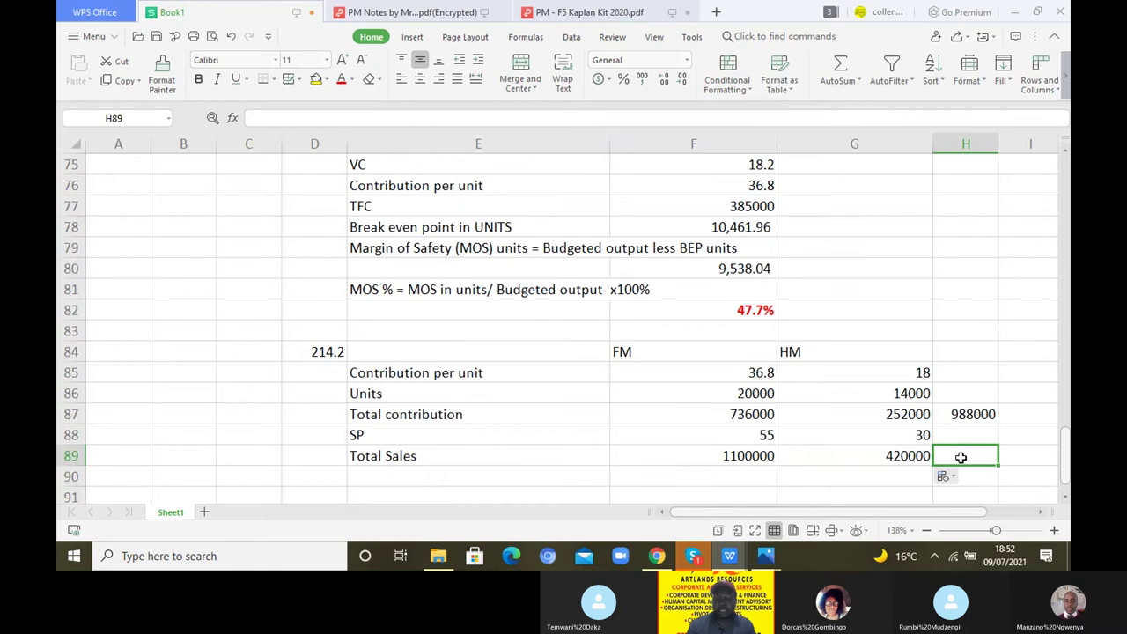
text(=)
click(768, 455)
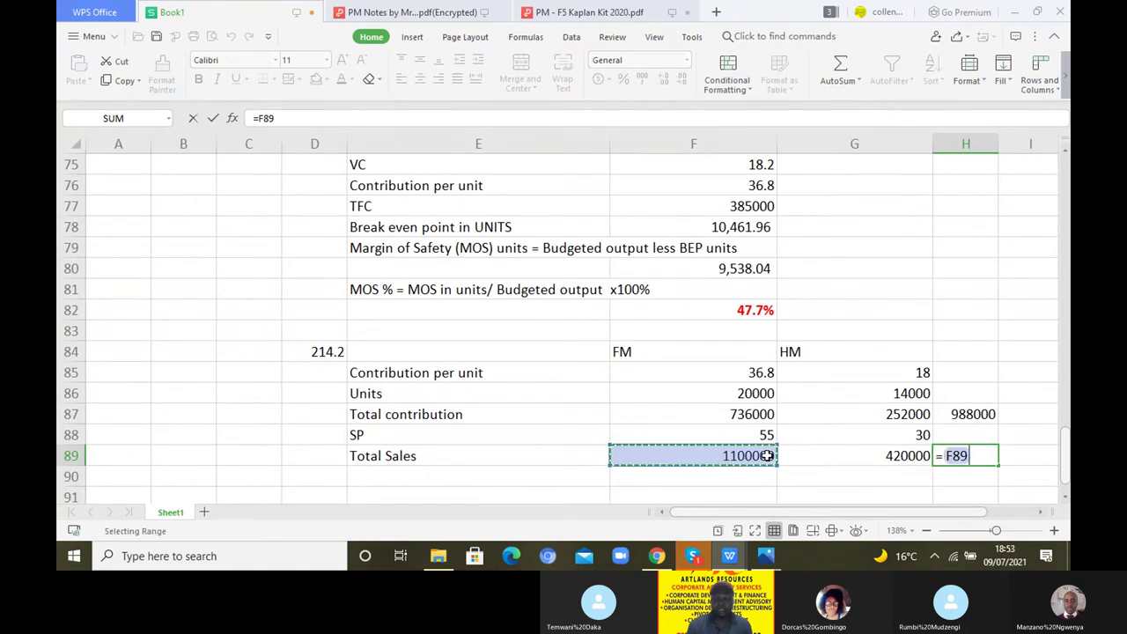
text(*)
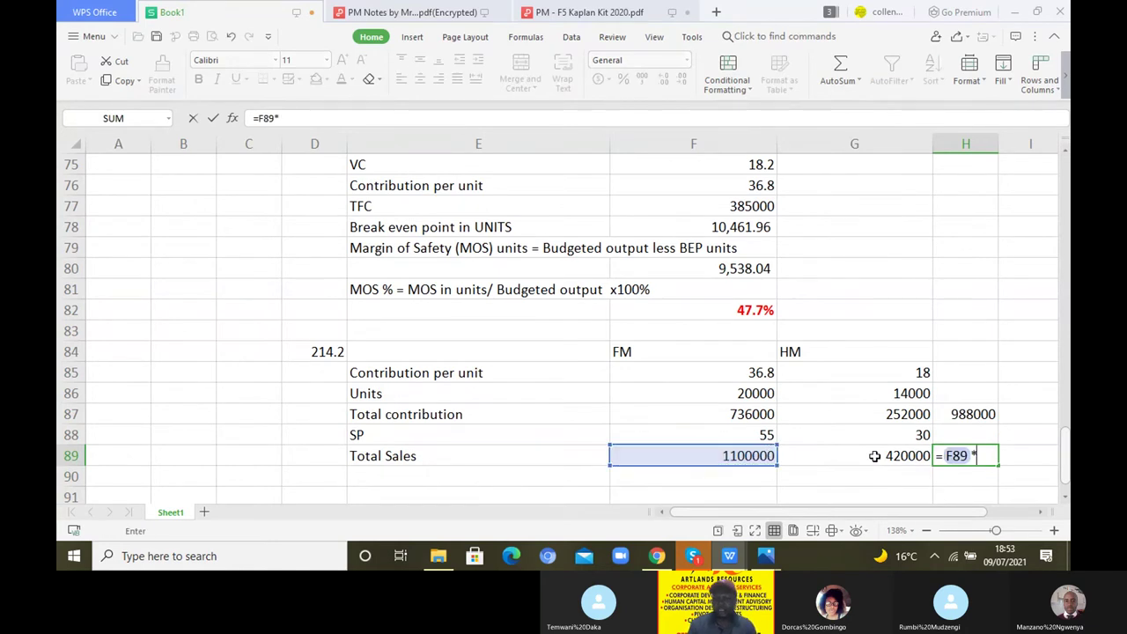
click(906, 456)
key(Return)
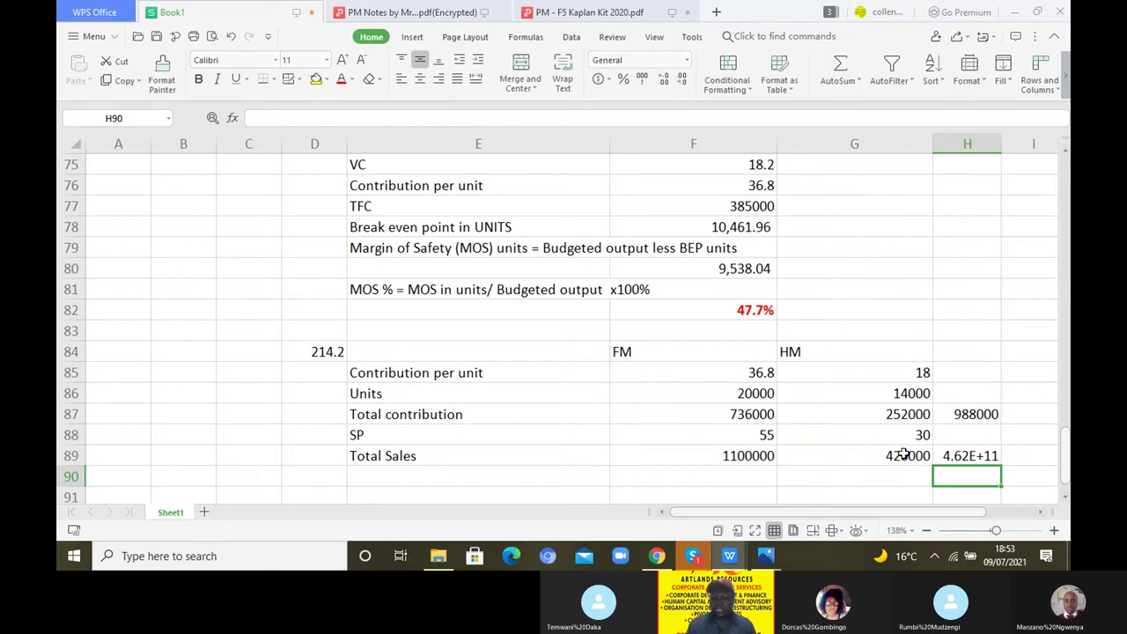
Widen column H slightly and apply the comma-separated number format to H89.
click(960, 455)
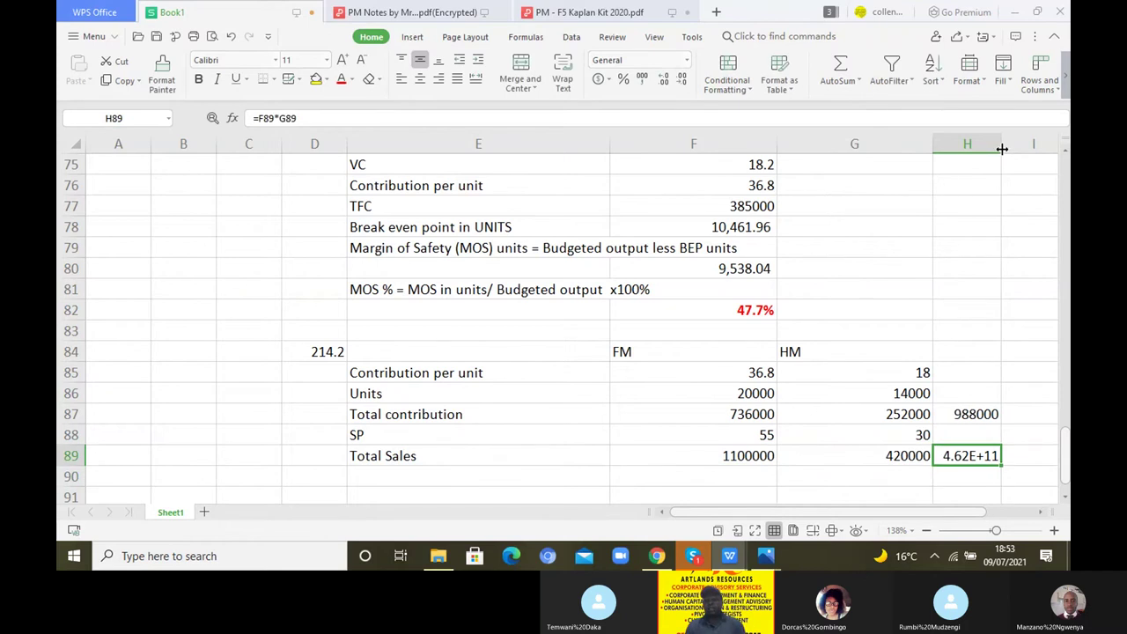
drag(1002, 149, 1022, 150)
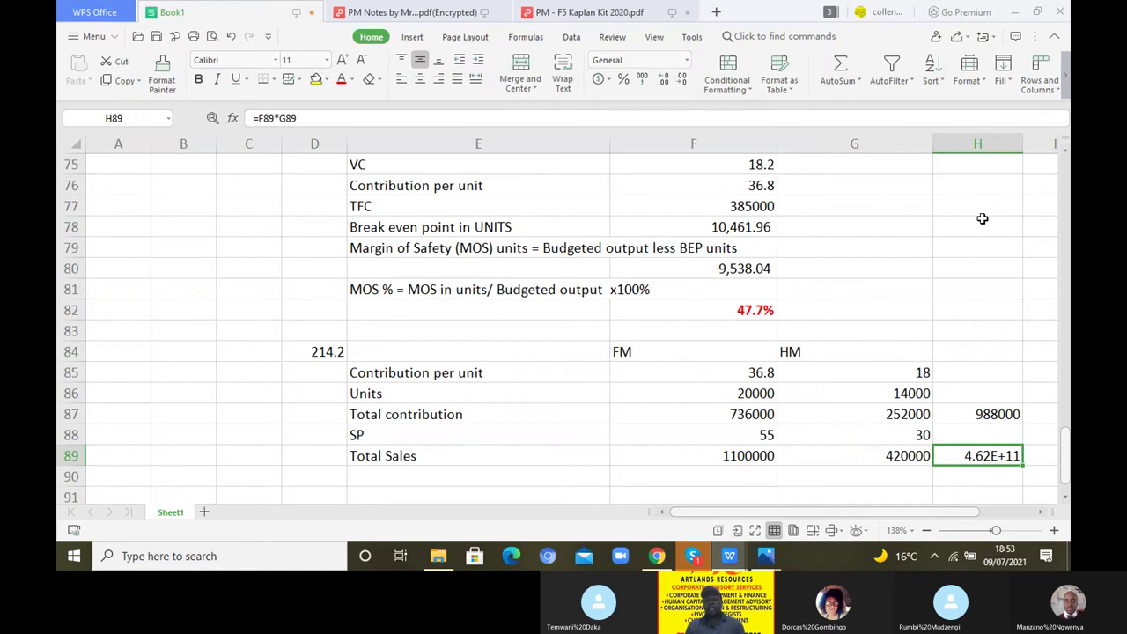
click(644, 79)
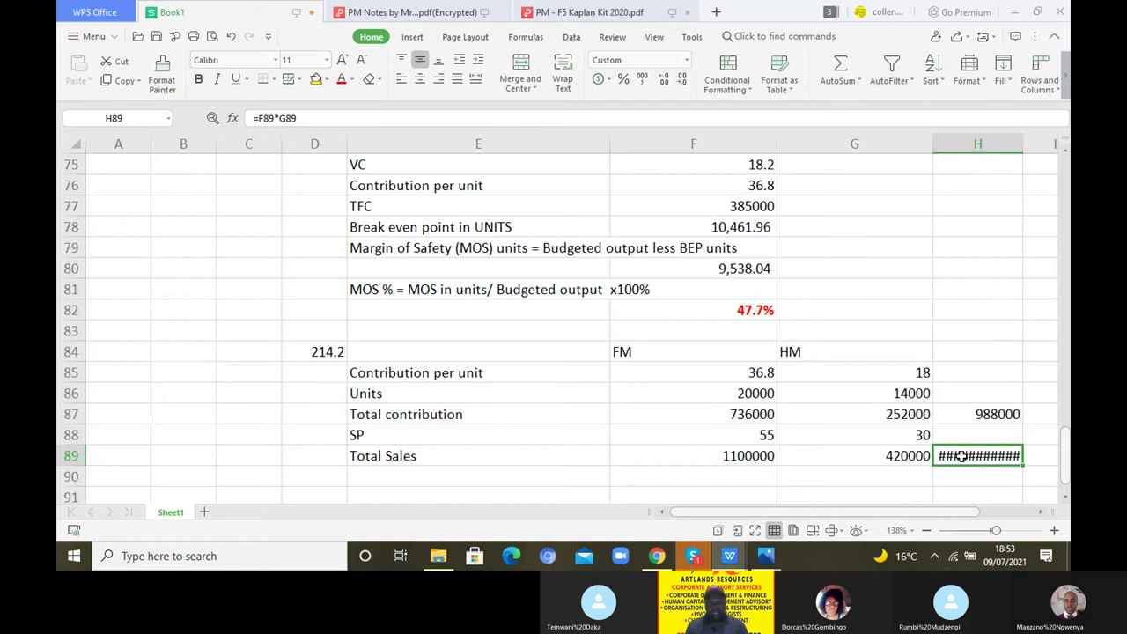
Correct the combined sales formula in H89 to =F89+G89.
click(278, 118)
key(BackSpace)
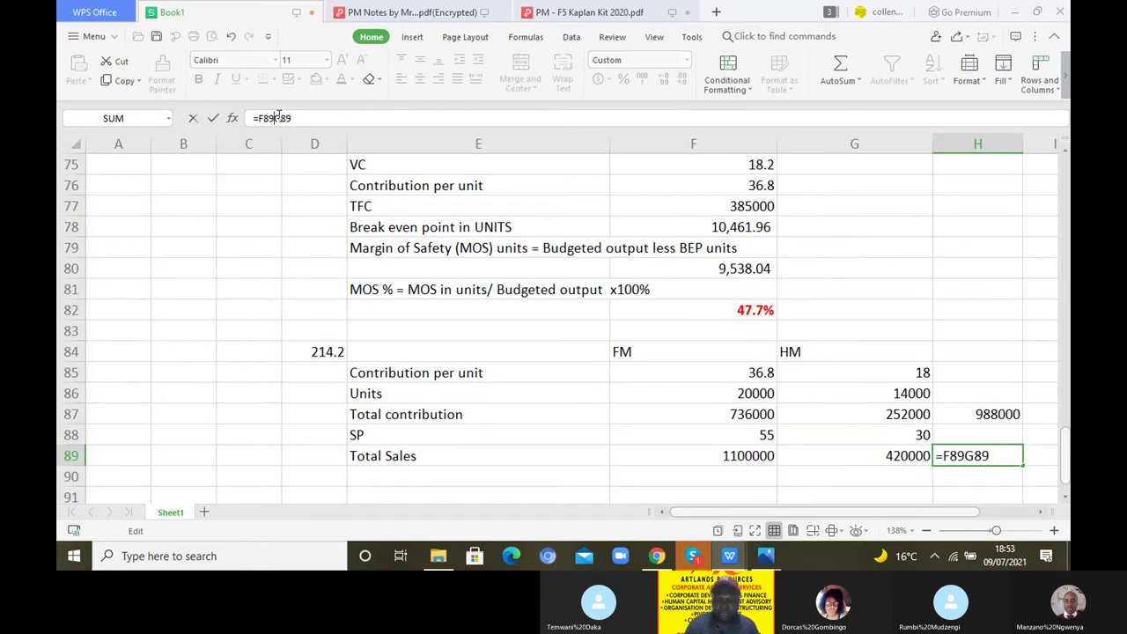
text(+)
key(Return)
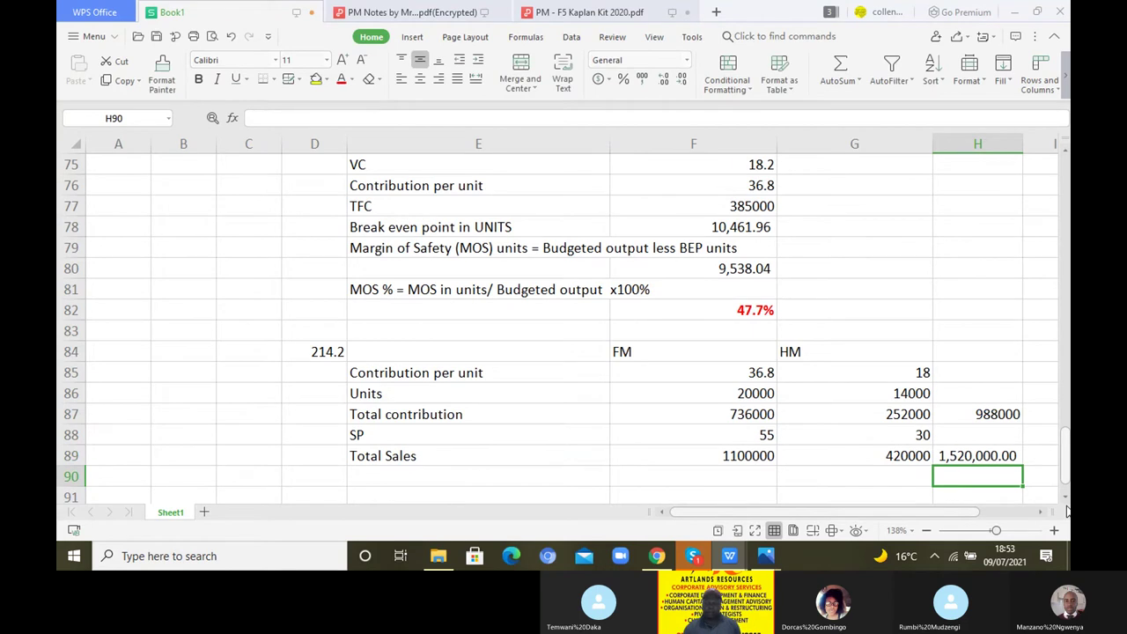
Enter "Weighted contribution to sales ratio =" in G90 and "(Total contribution from all products / Total Sales)" in G91.
scroll(1066, 509, down, 1)
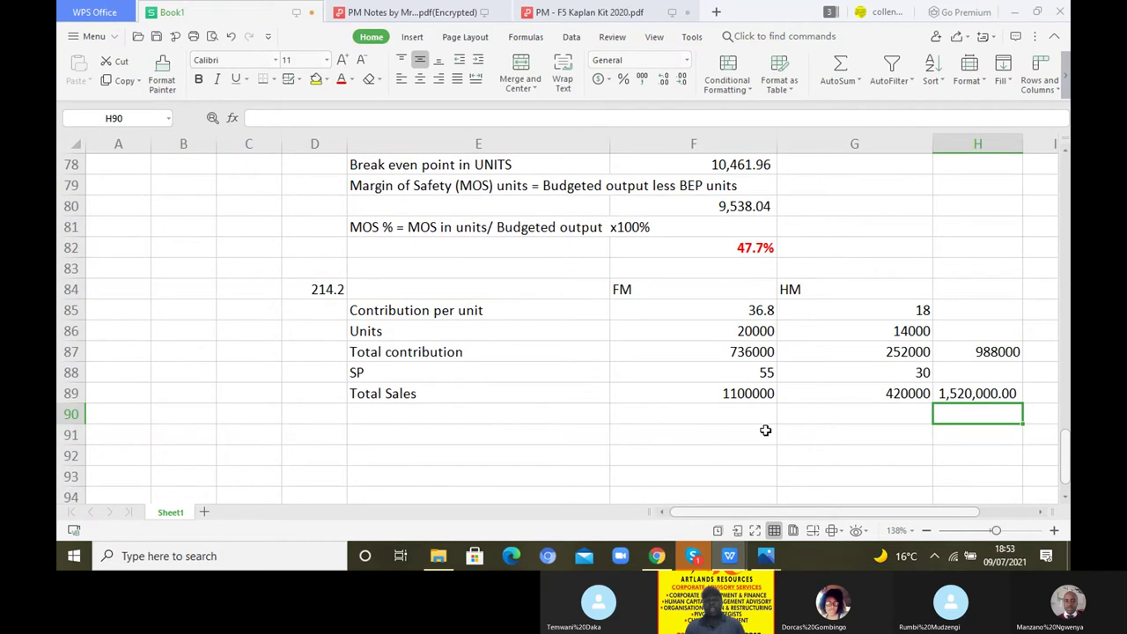
click(792, 422)
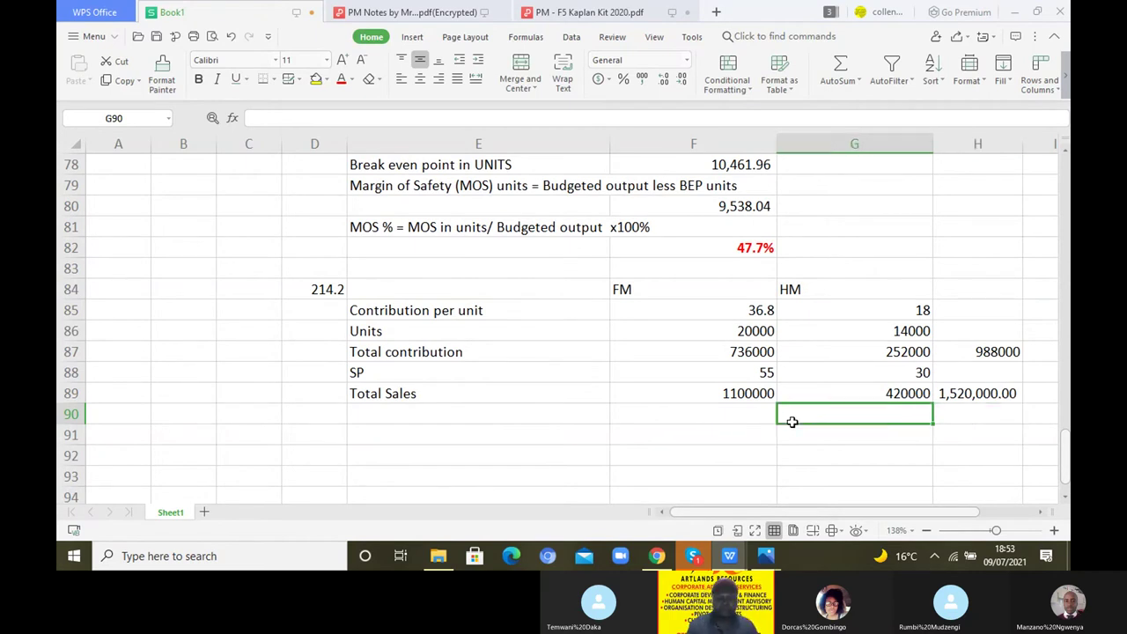
text(we)
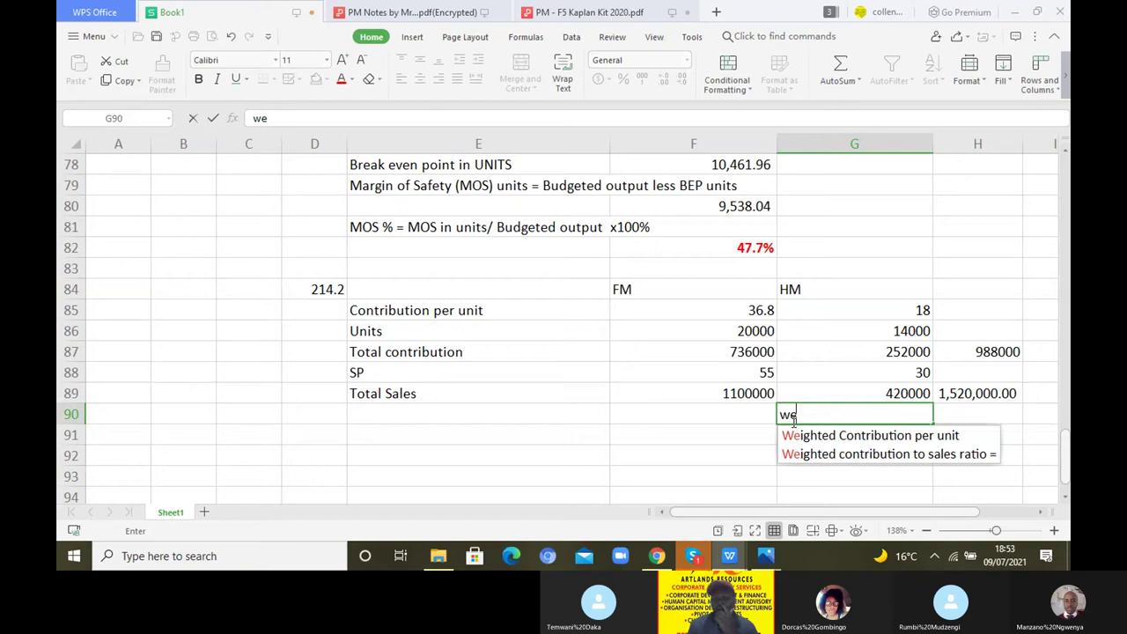
click(874, 453)
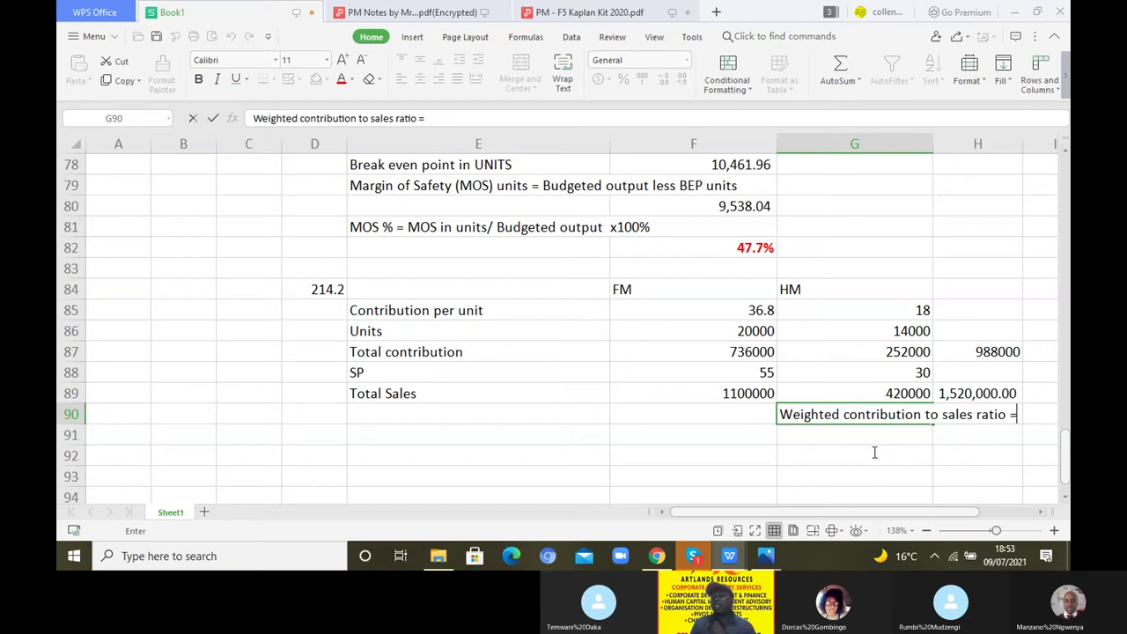
click(851, 441)
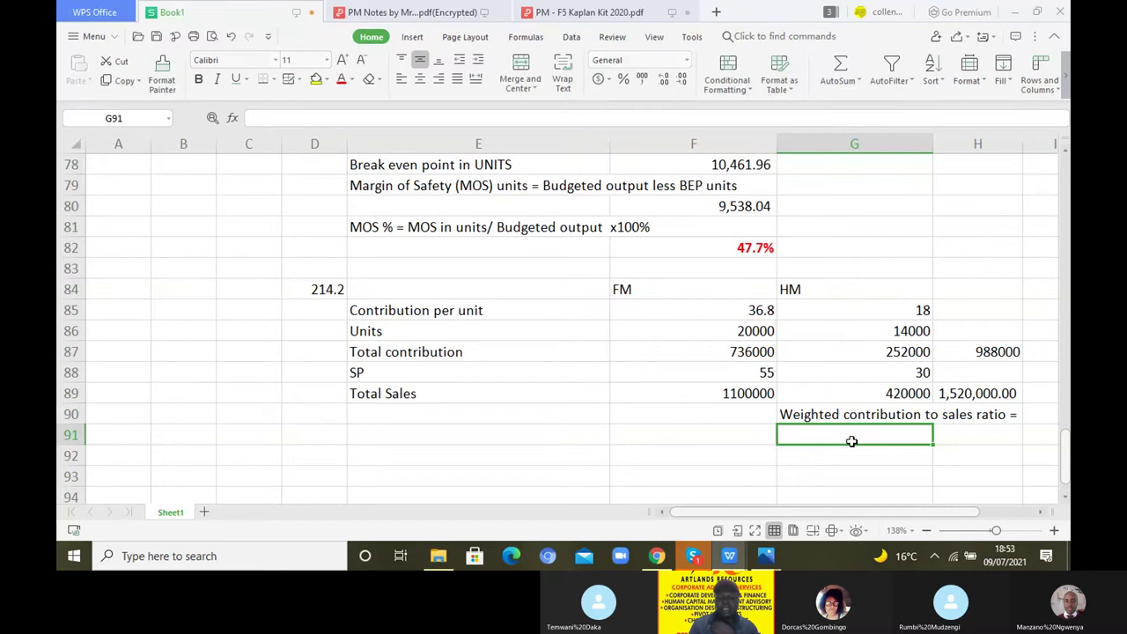
text(t)
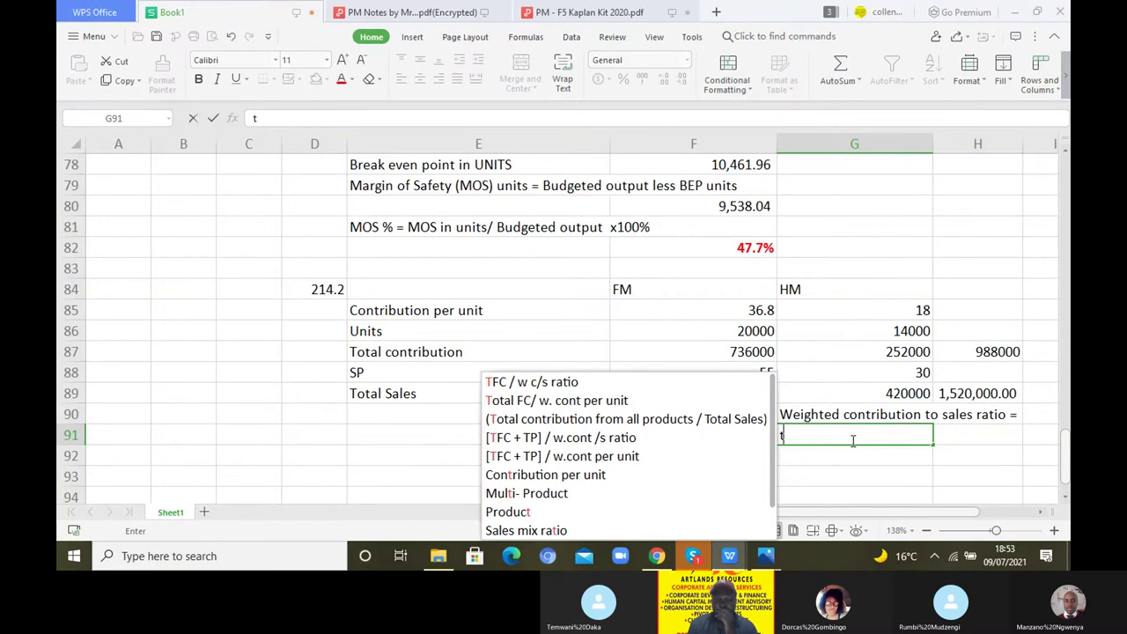
click(684, 422)
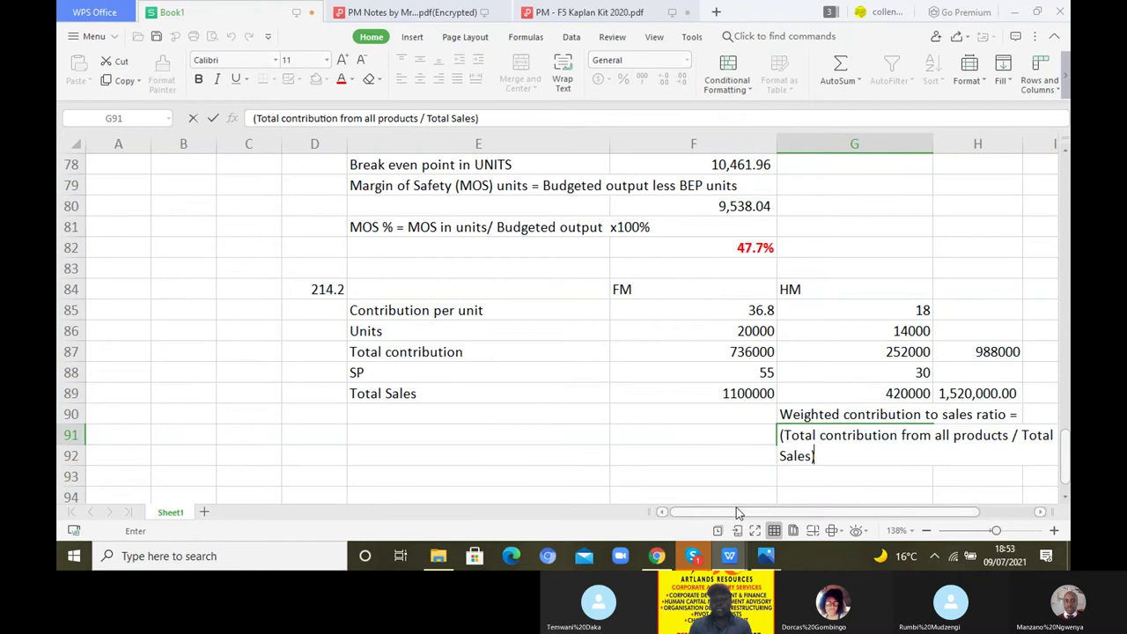
drag(736, 509, 750, 515)
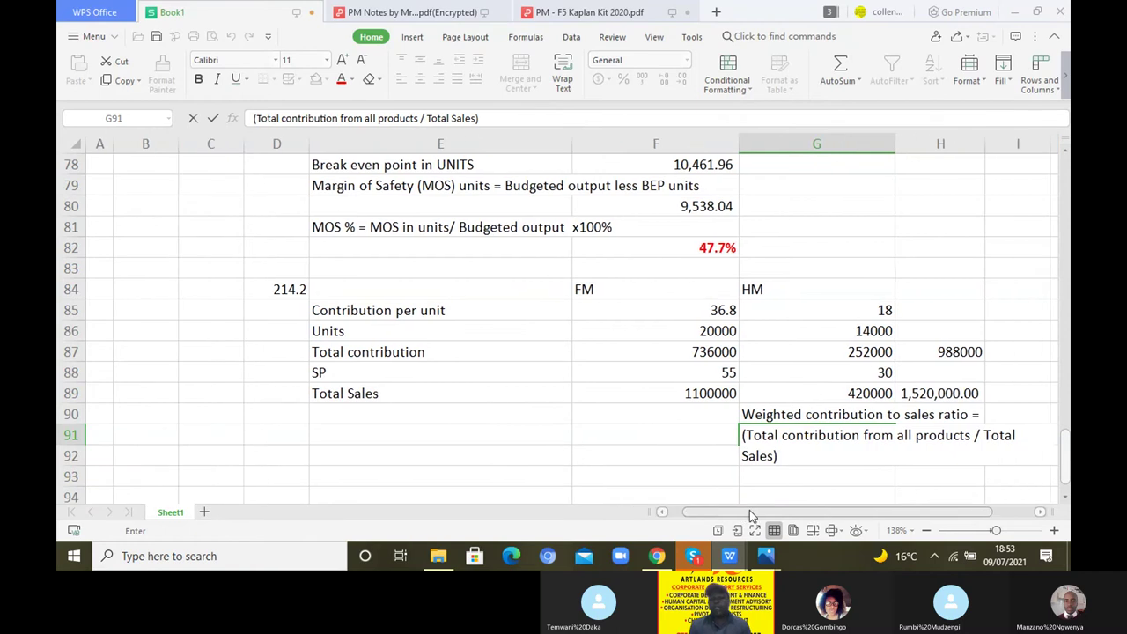
click(898, 464)
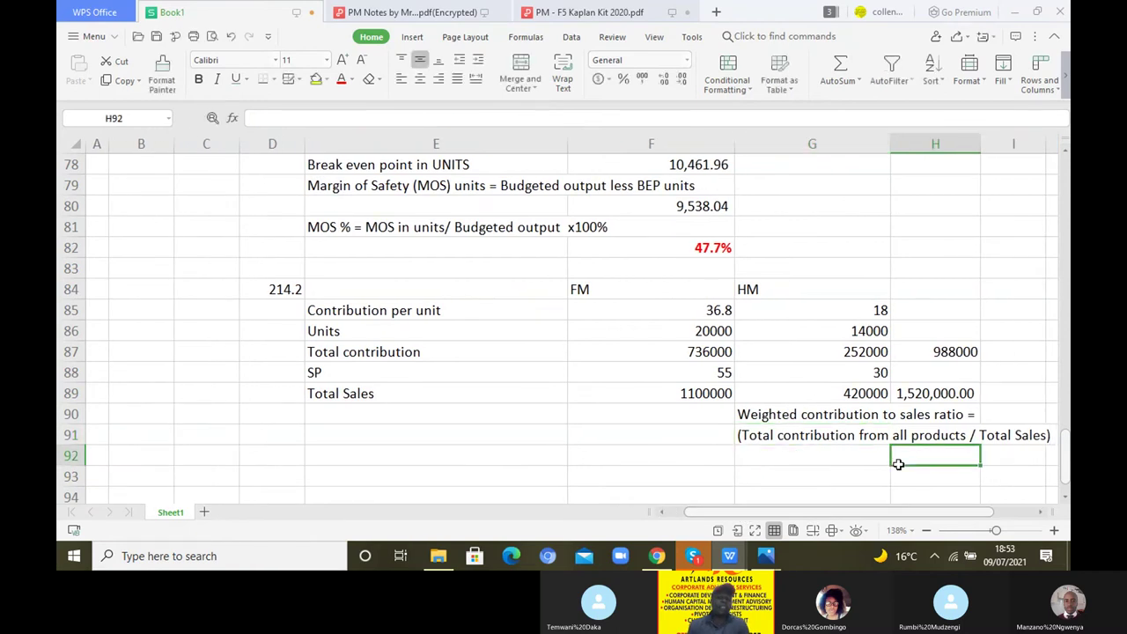
Put an equals sign in G93 and calculate the weighted contribution to sales ratio in H93 with =H87/H89.
click(781, 479)
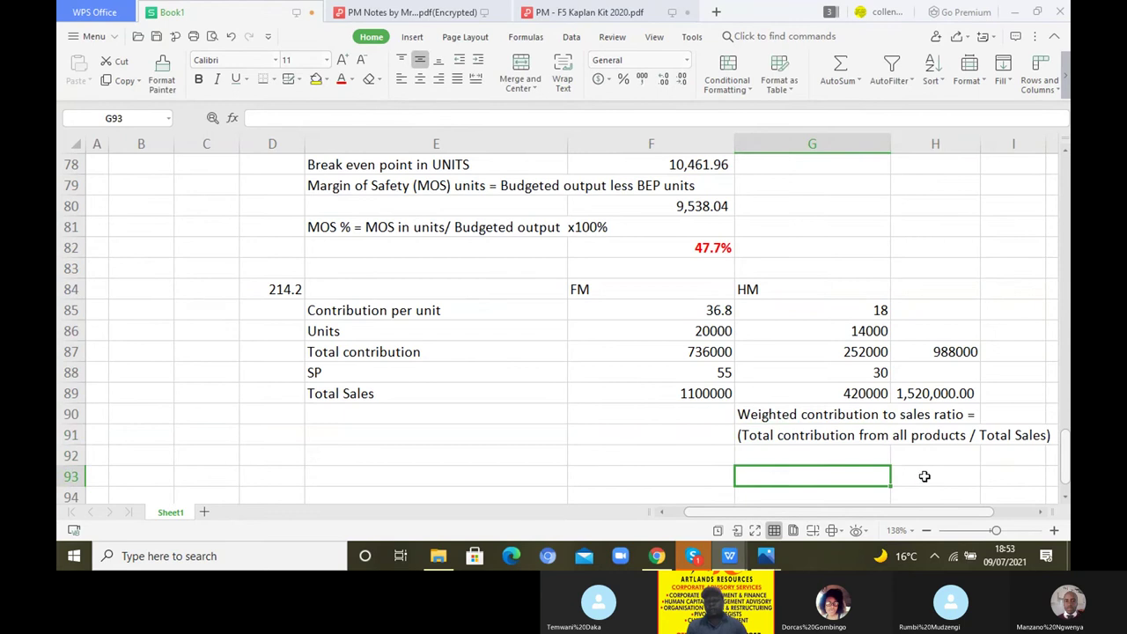
key(alt+Down)
text(=)
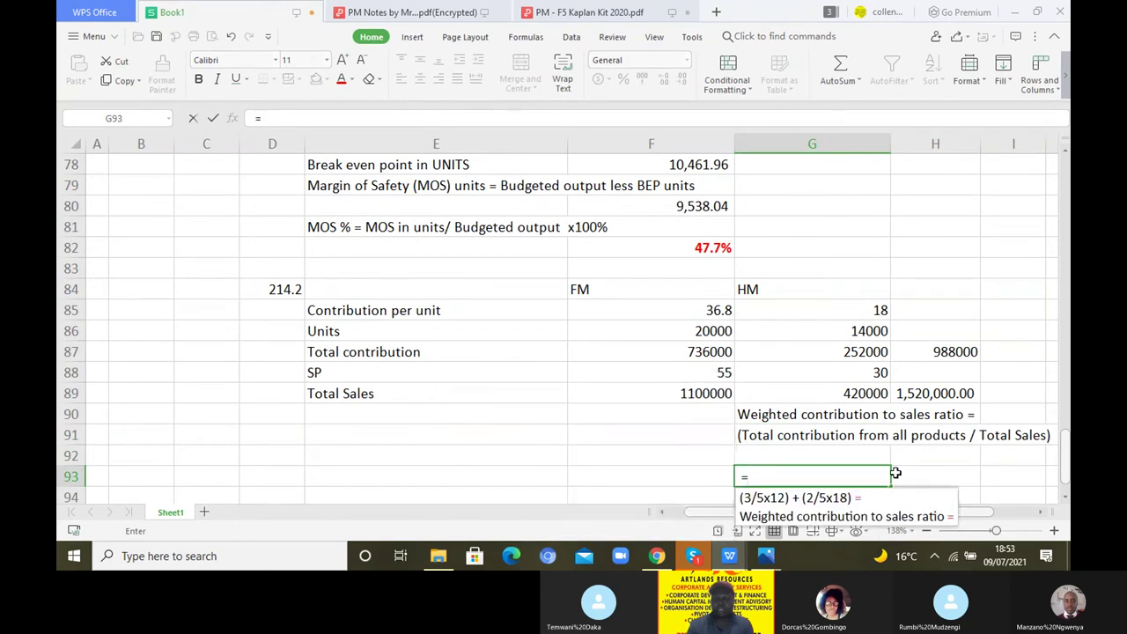
click(936, 473)
text(=)
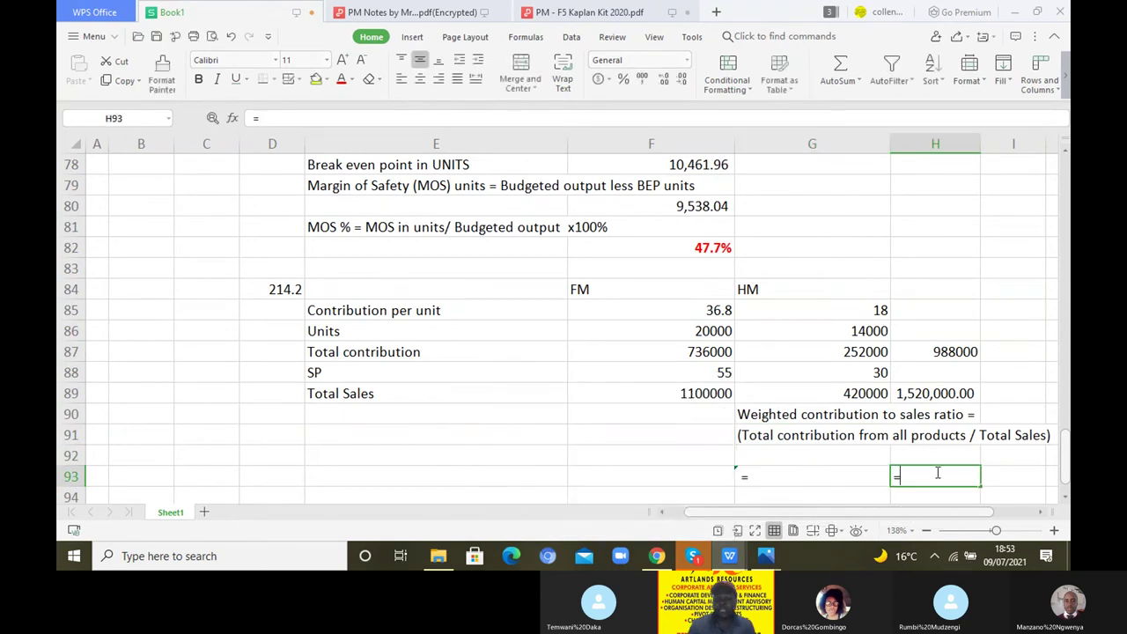
click(946, 351)
text(/)
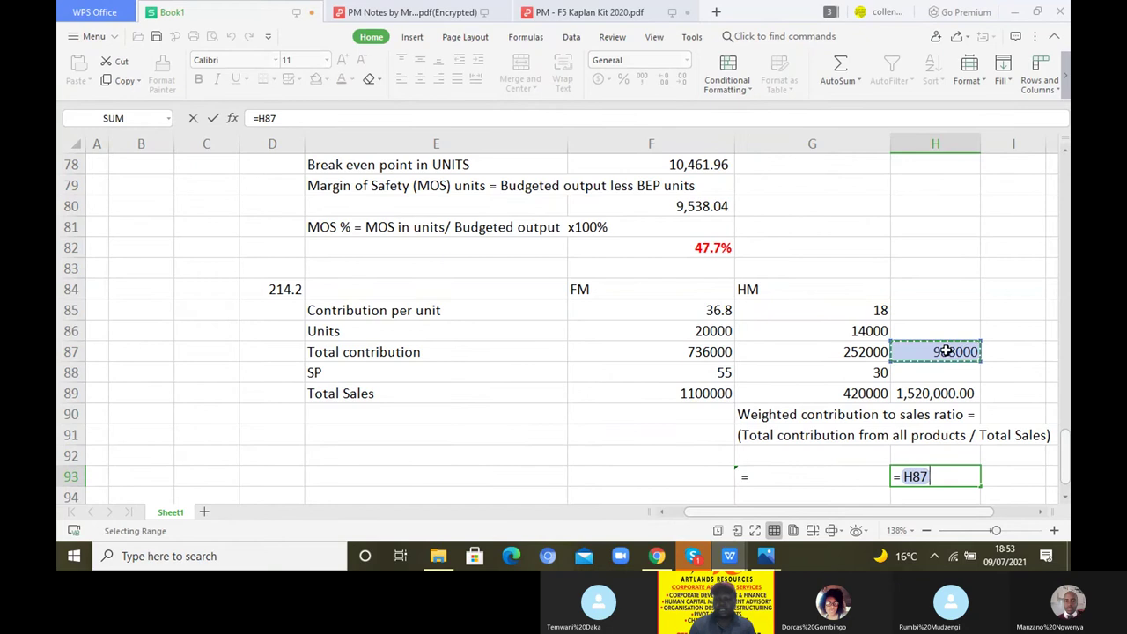
click(934, 393)
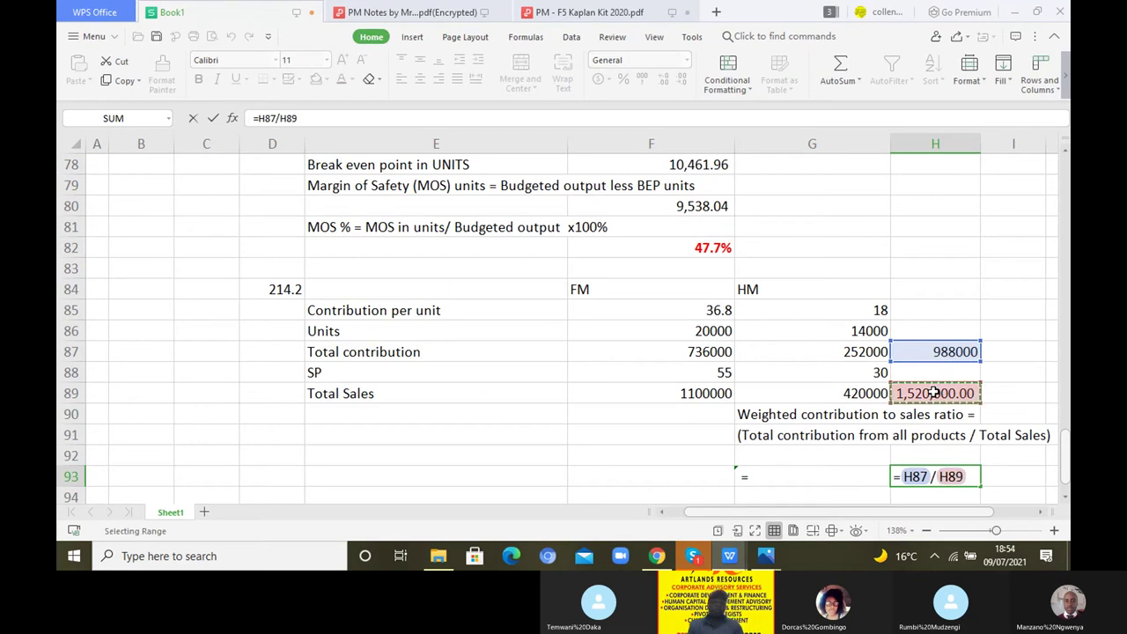
key(Return)
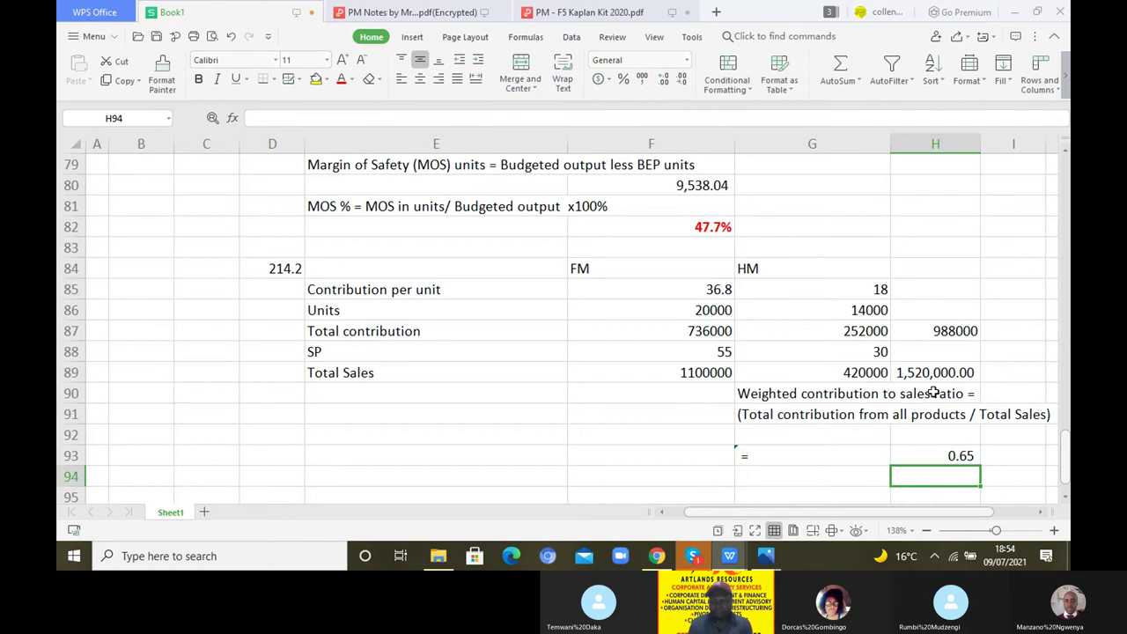
Label E94 "ii) BEP in $ (sales revenue) =" and G94 "TFC / w c/s ratio =".
click(1064, 498)
click(1064, 498)
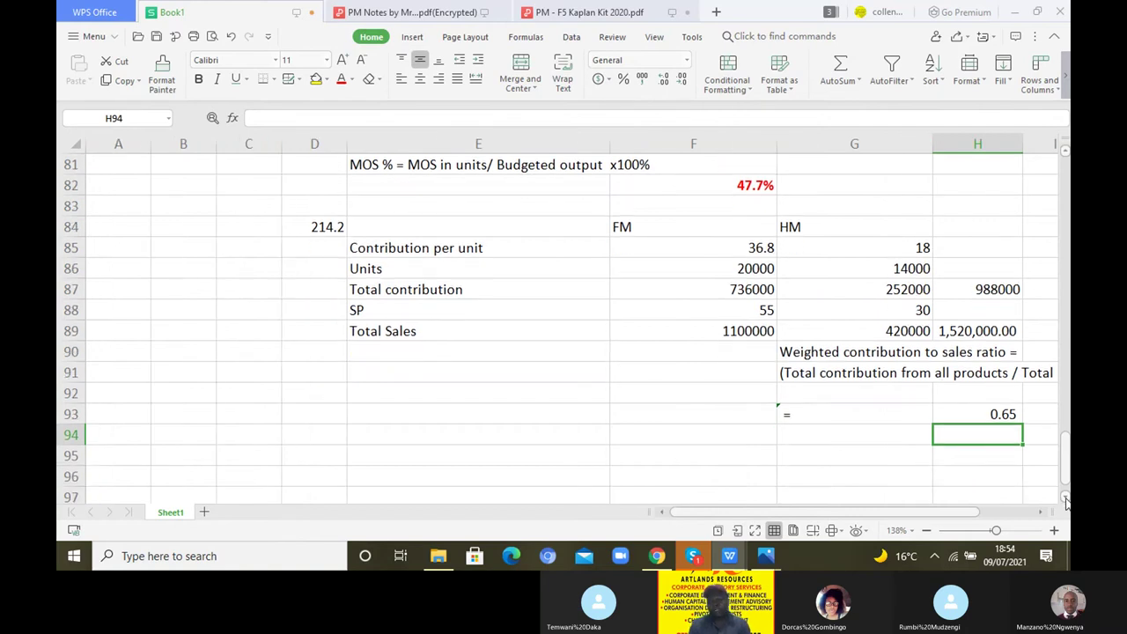
click(467, 434)
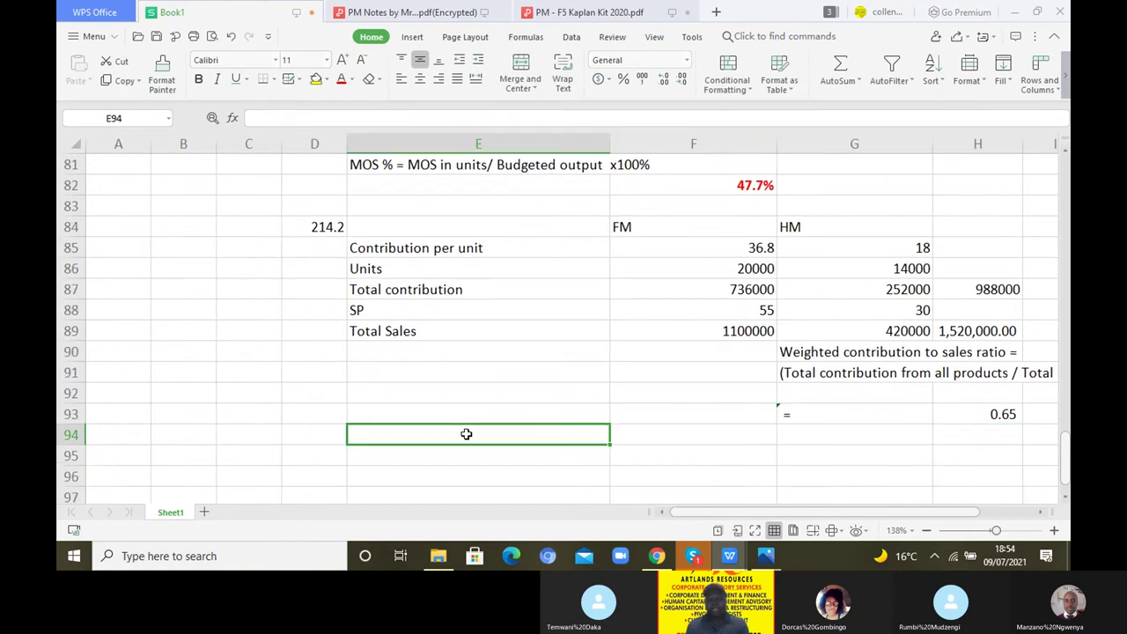
text(BE)
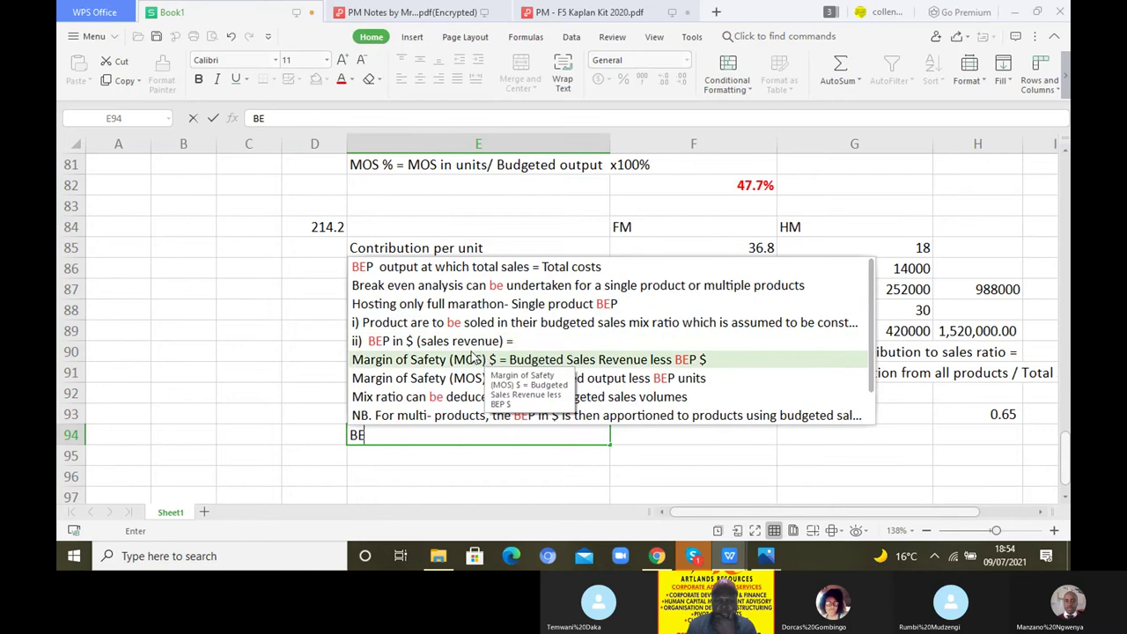
click(466, 348)
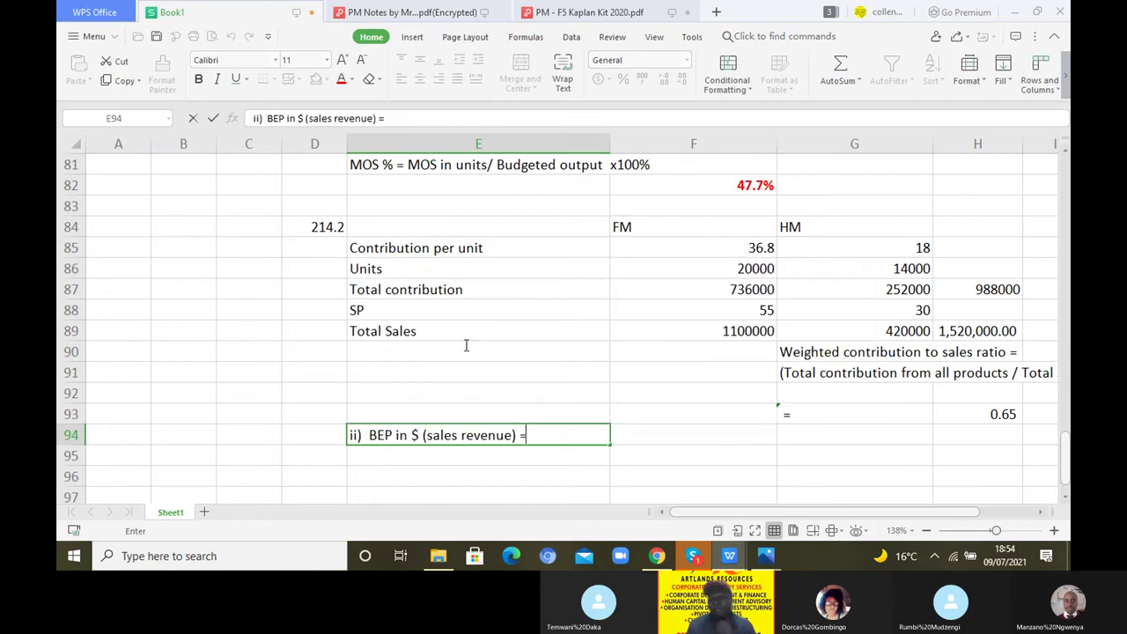
click(807, 439)
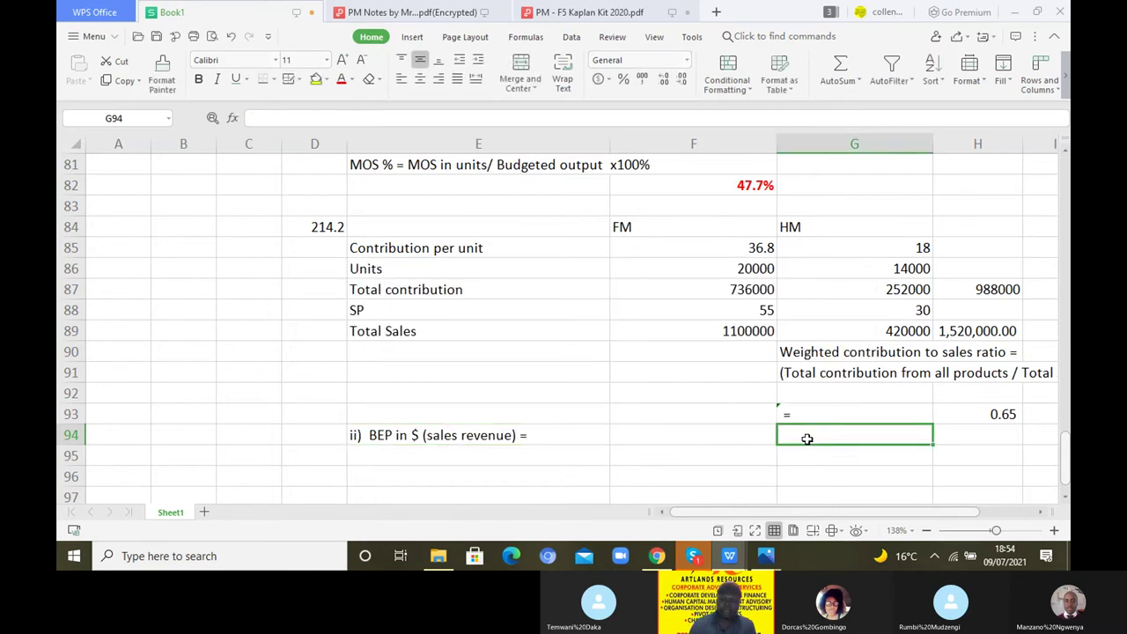
text(T)
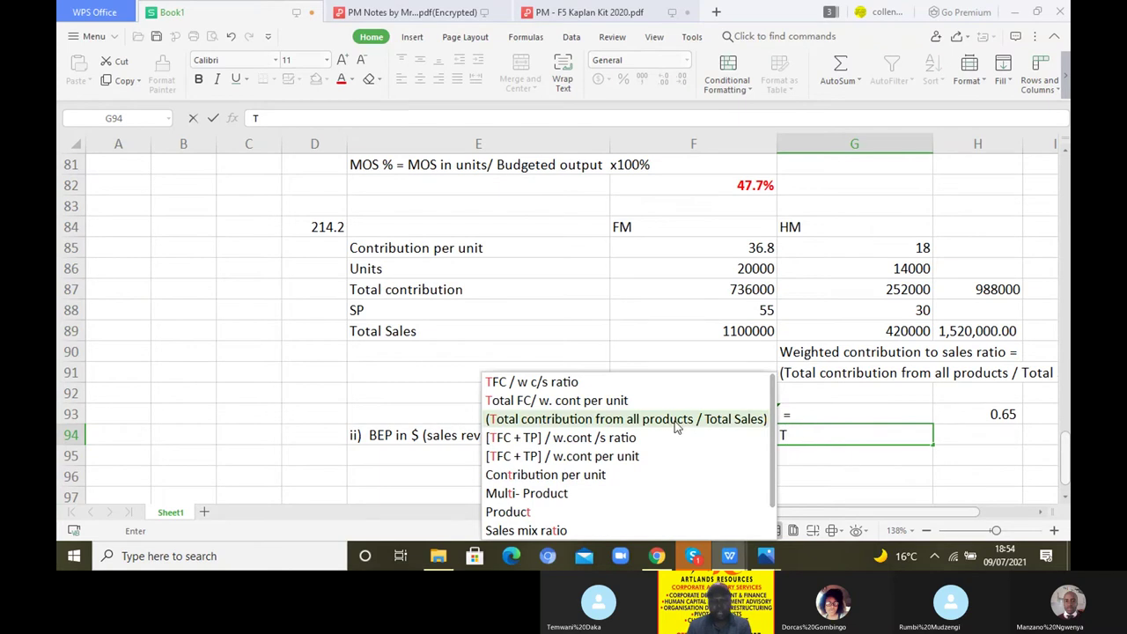
click(564, 386)
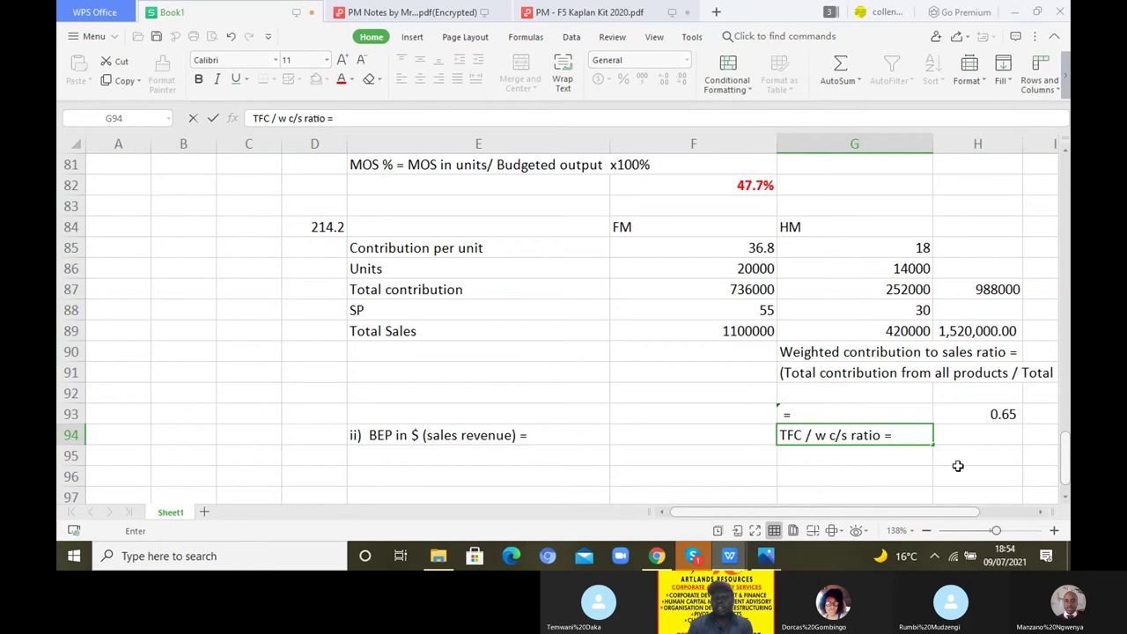
Calculate the break-even sales revenue in H94 with the formula =385000/H93.
click(989, 437)
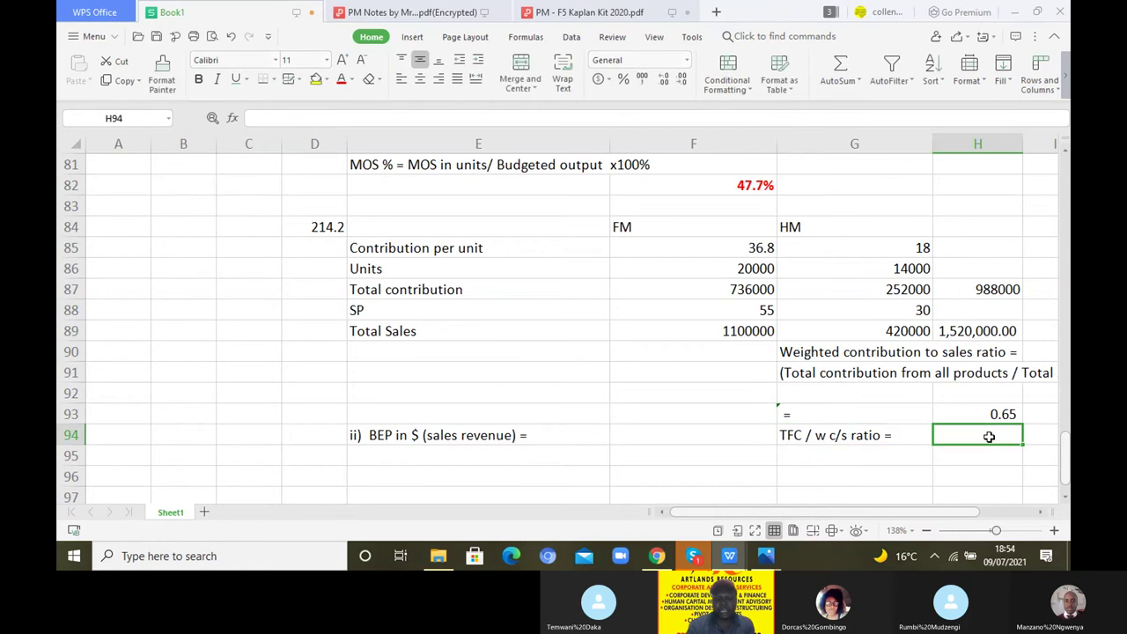
text(=385)
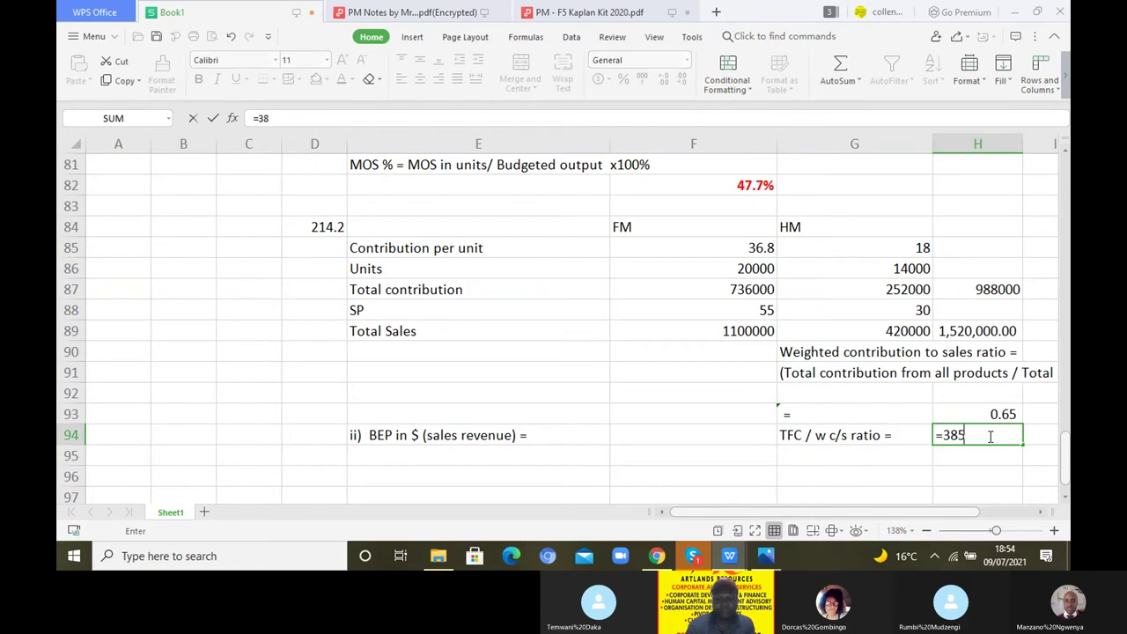
text(000/)
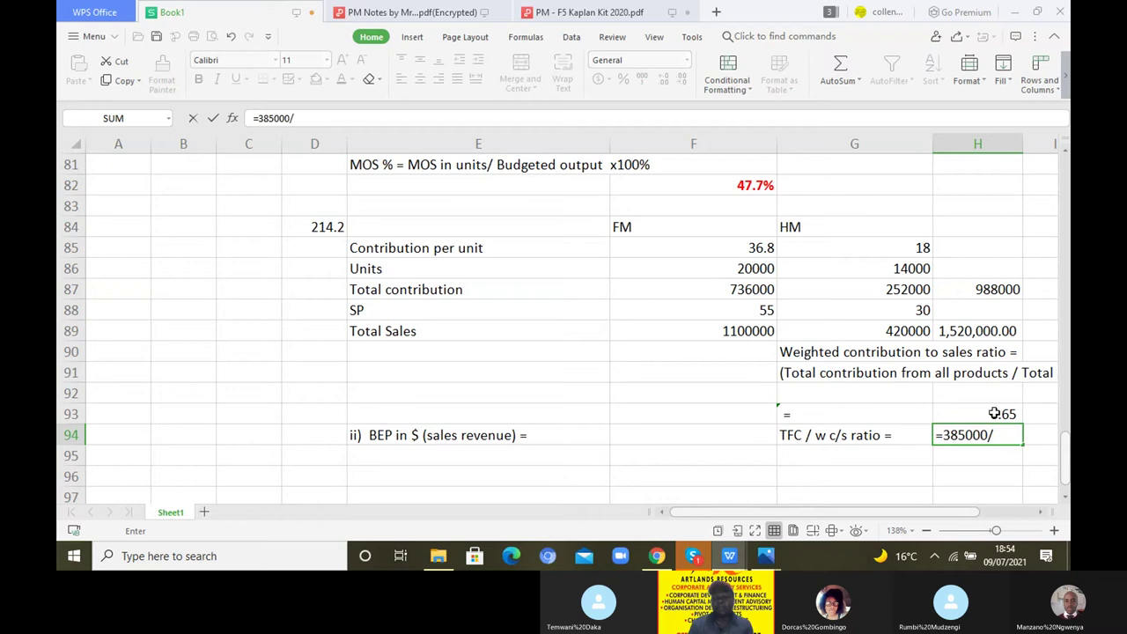
click(995, 414)
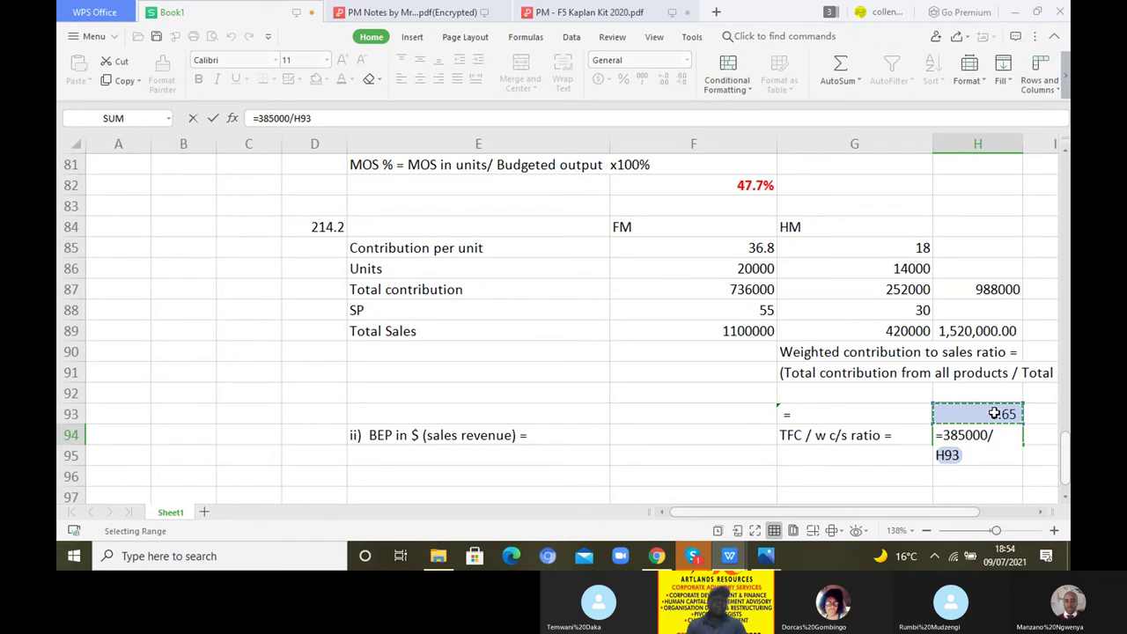
key(Return)
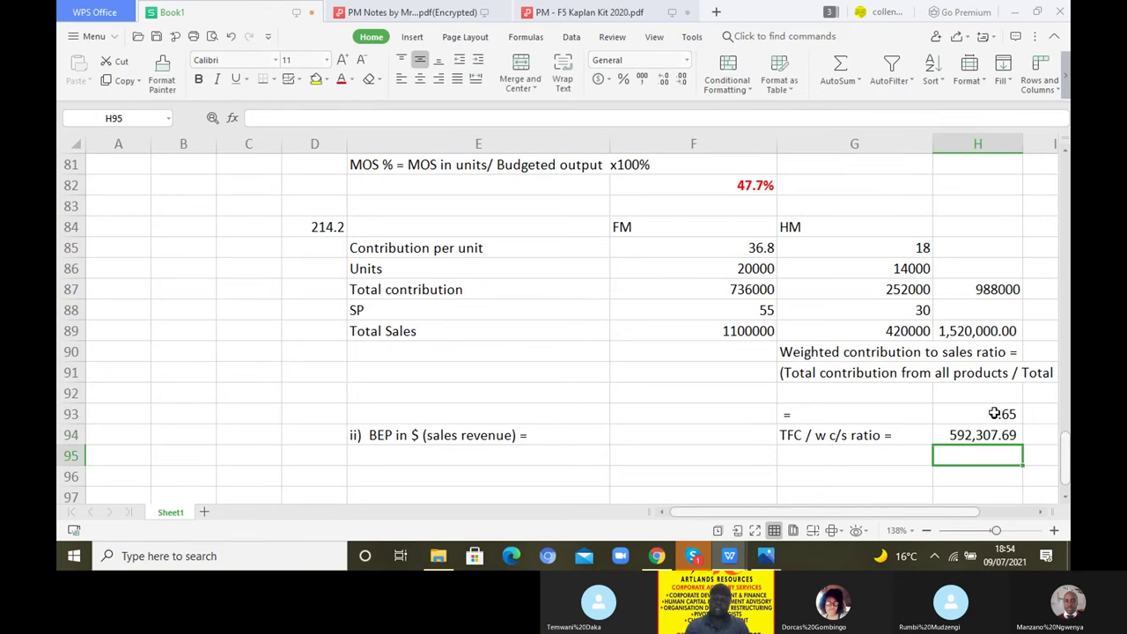
Make the break-even sales revenue in H94 bold and red.
click(967, 442)
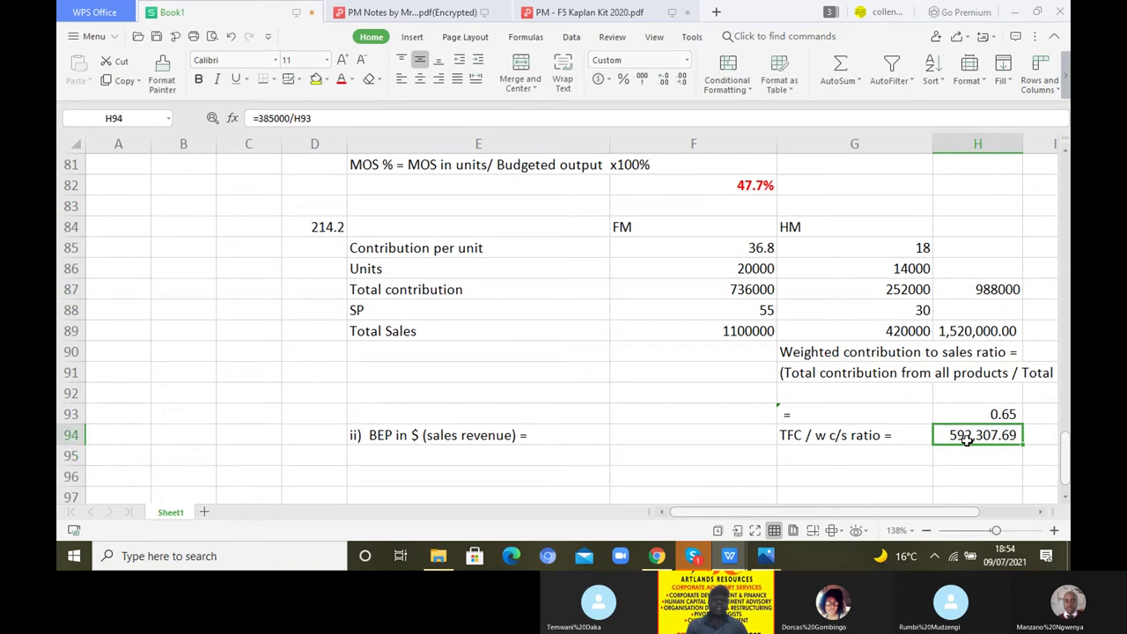
click(202, 79)
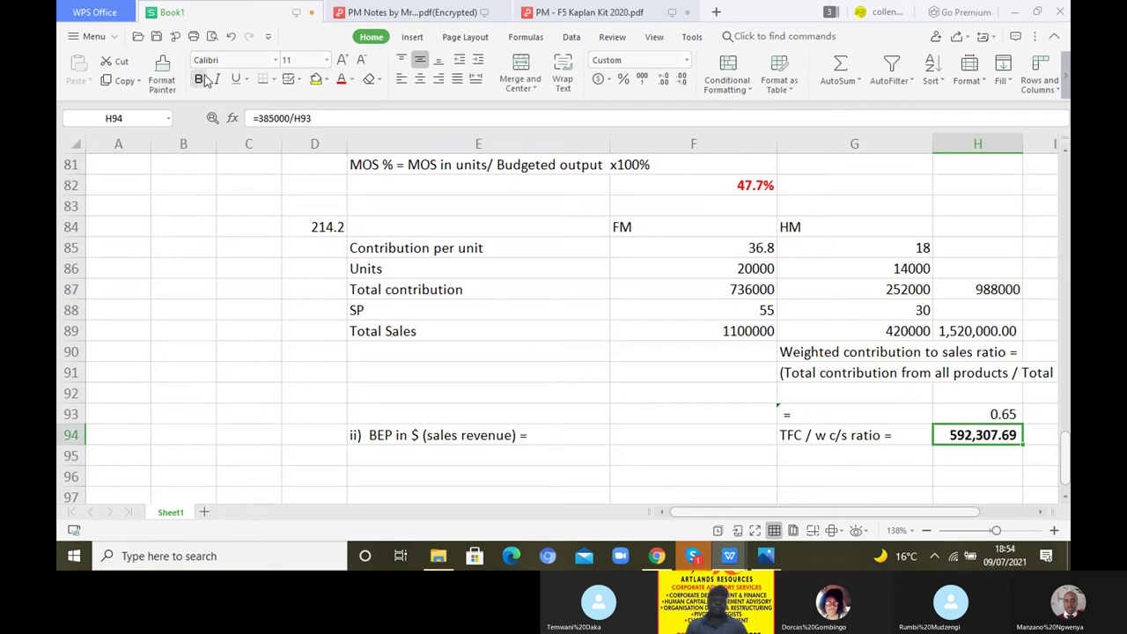
click(341, 78)
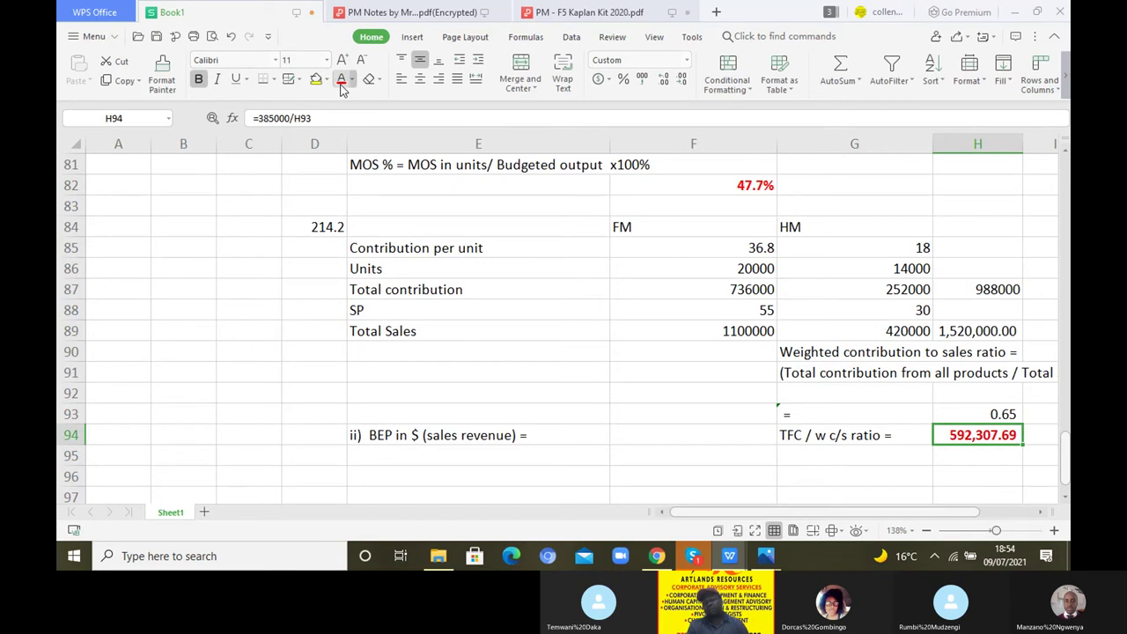
click(829, 473)
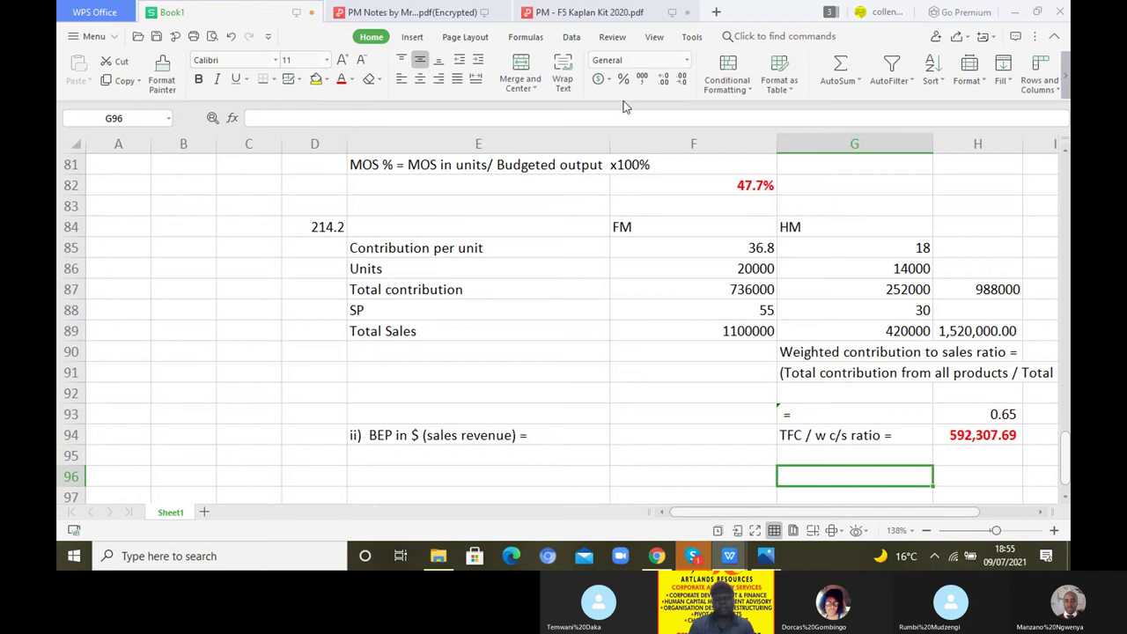
In the F5 Kaplan Kit PDF, highlight "to the nearest $000)?" in question 2 and mark answer letter C in yellow.
click(602, 15)
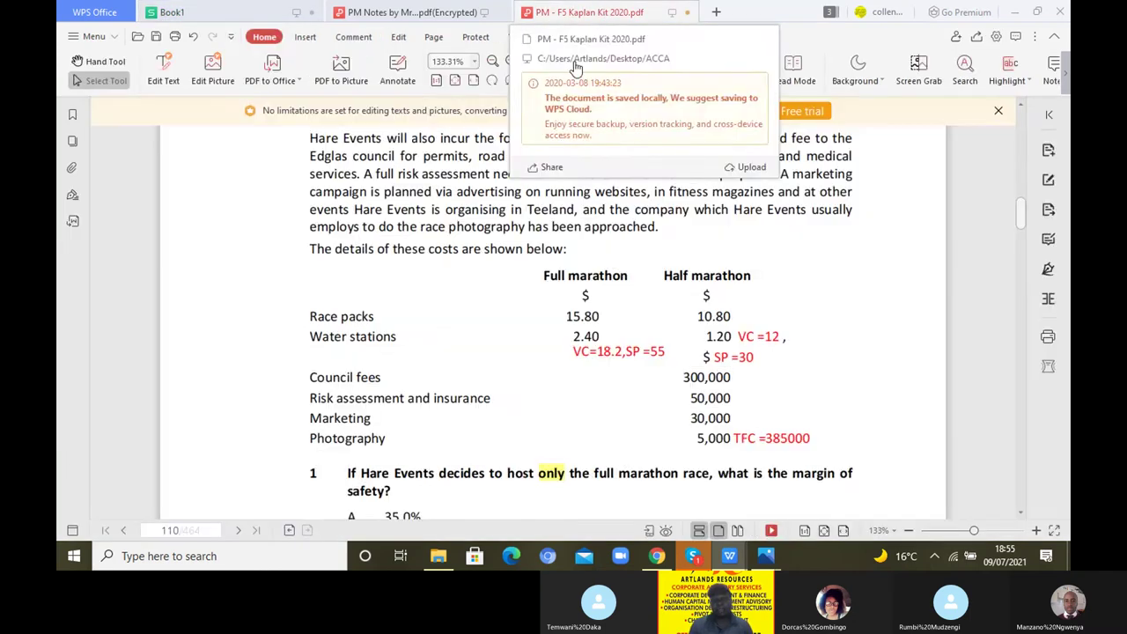
scroll(1024, 516, down, 5)
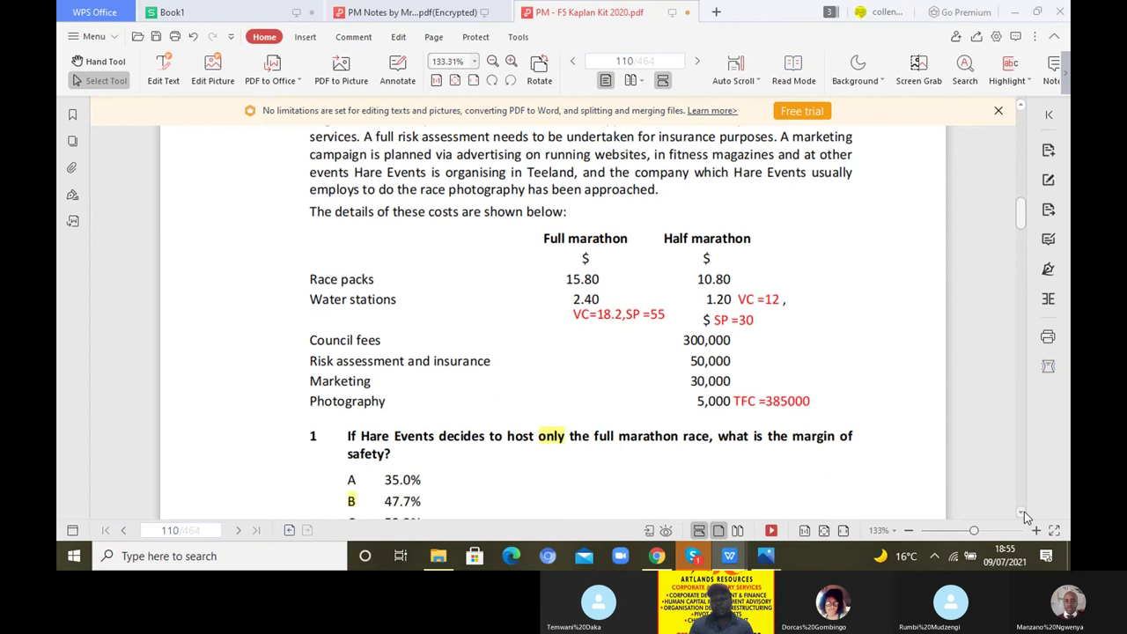
scroll(1026, 517, down, 3)
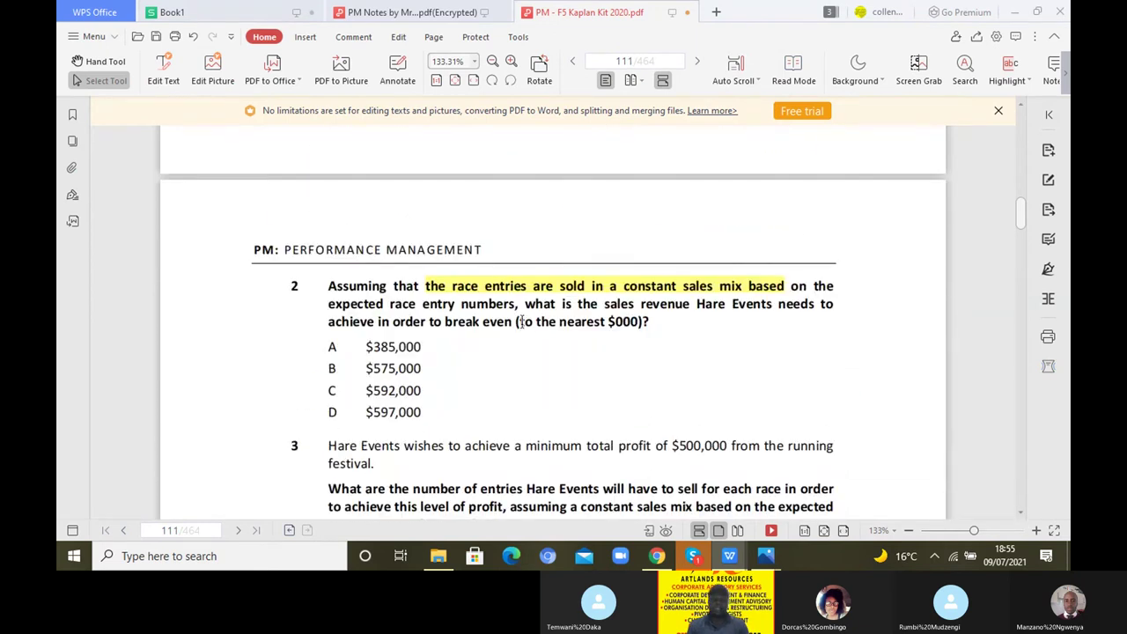
drag(518, 322, 650, 322)
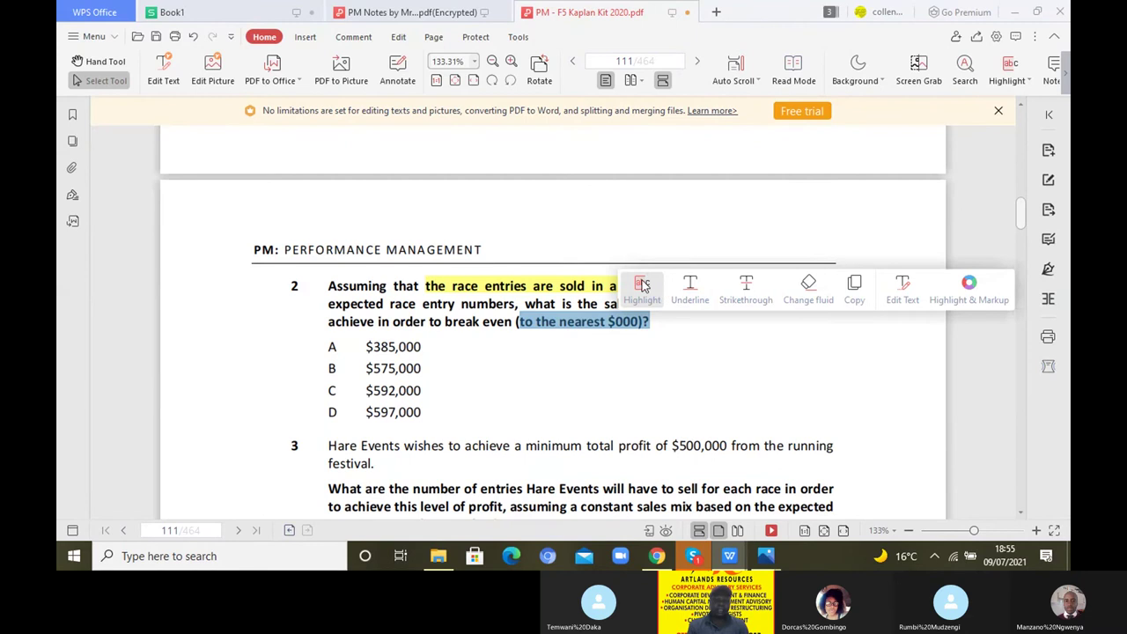
click(642, 285)
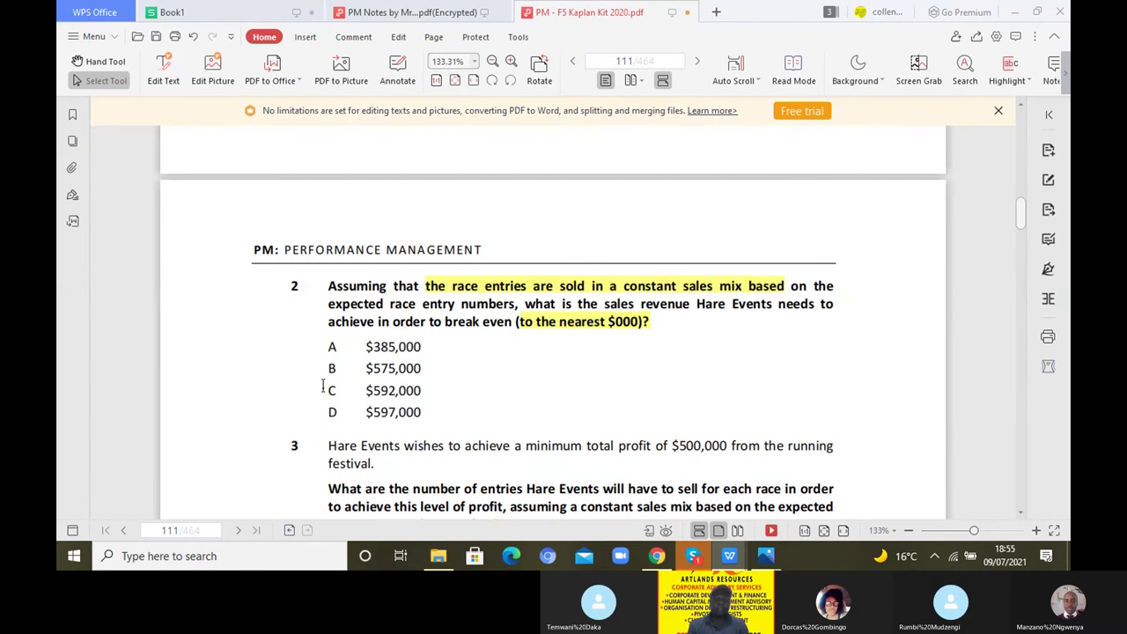
drag(322, 389, 337, 390)
click(360, 363)
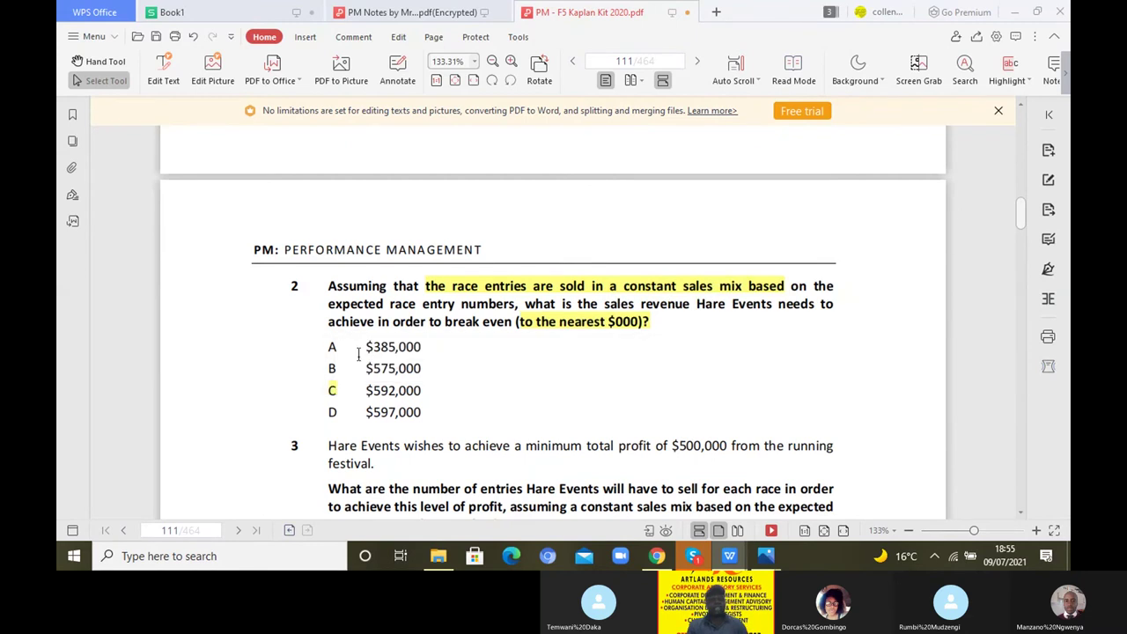
Return to the Book1 spreadsheet and enter the question number 214.3 in D96.
click(234, 14)
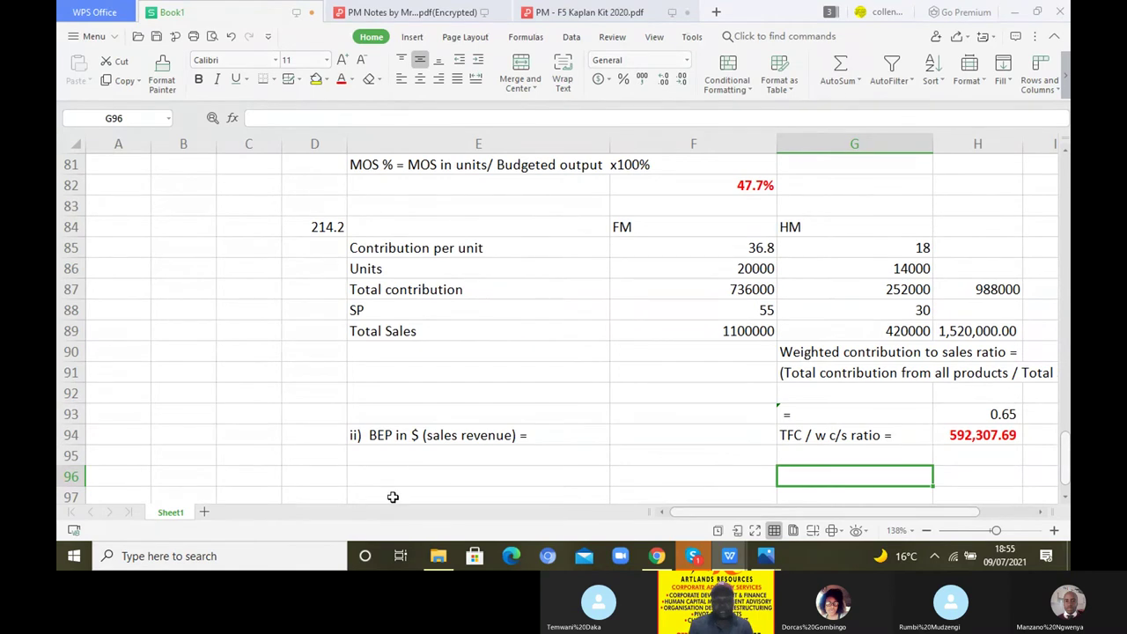
click(318, 480)
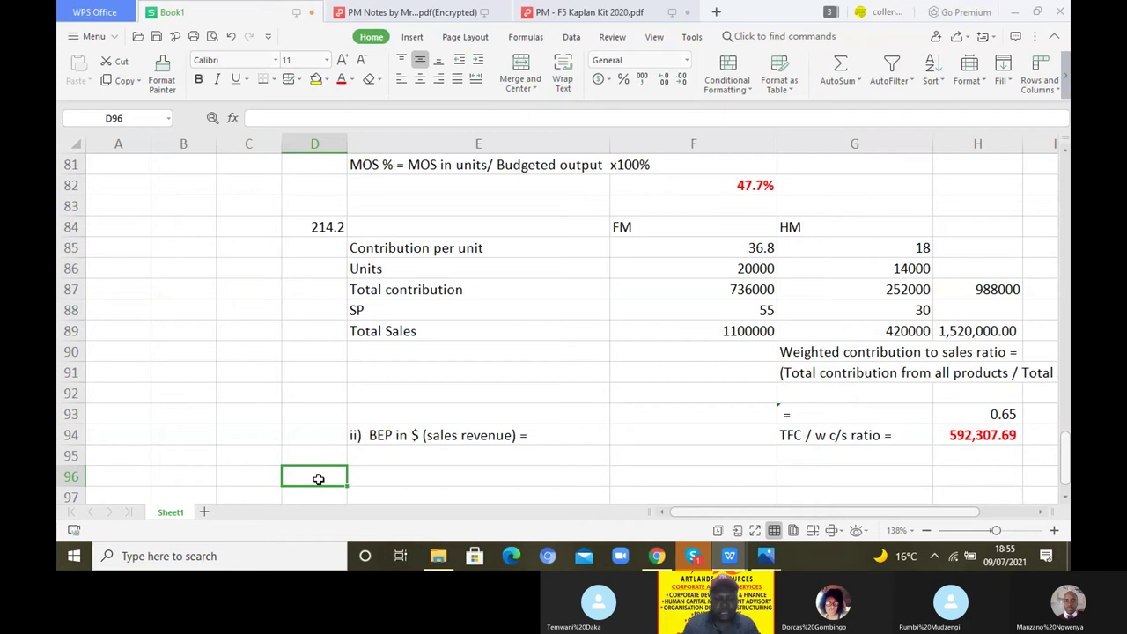
text(214.)
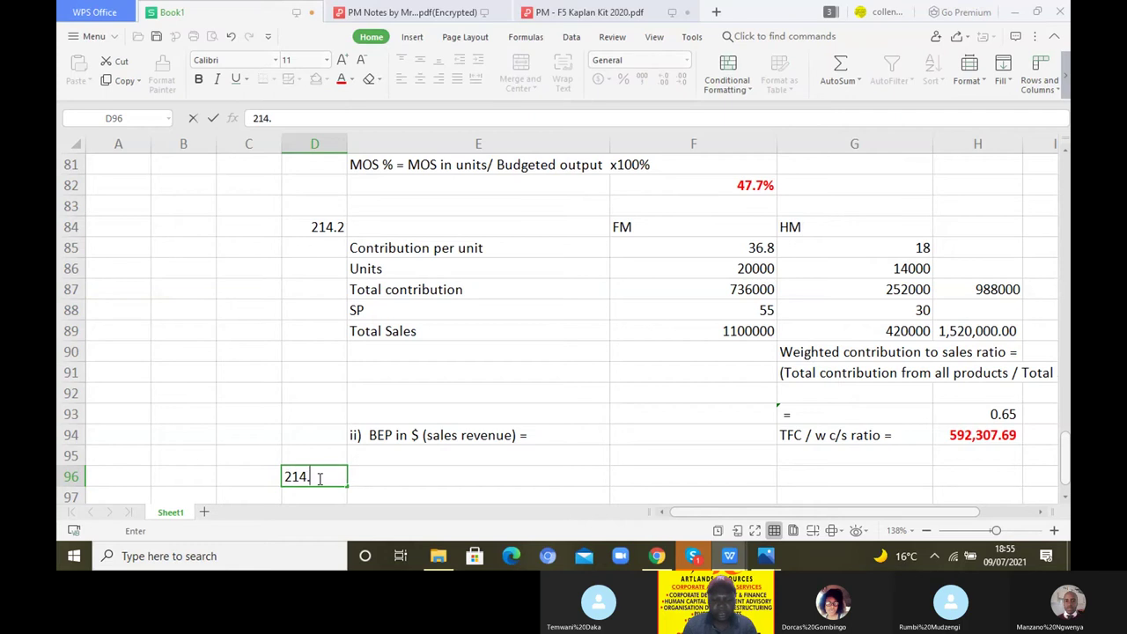
text(3)
key(Return)
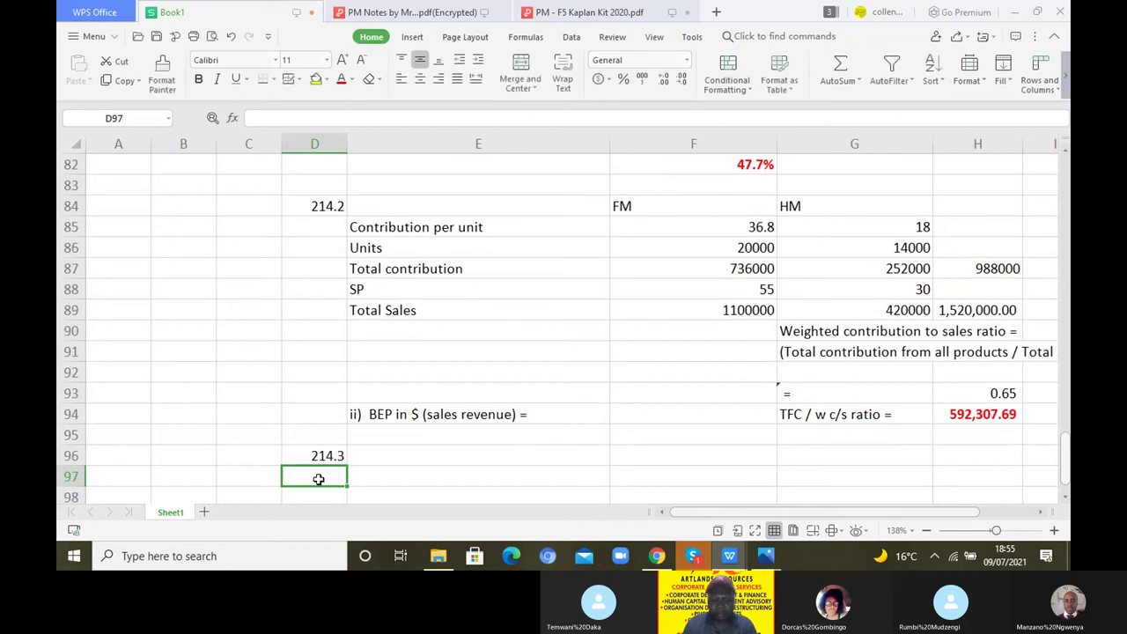
click(418, 456)
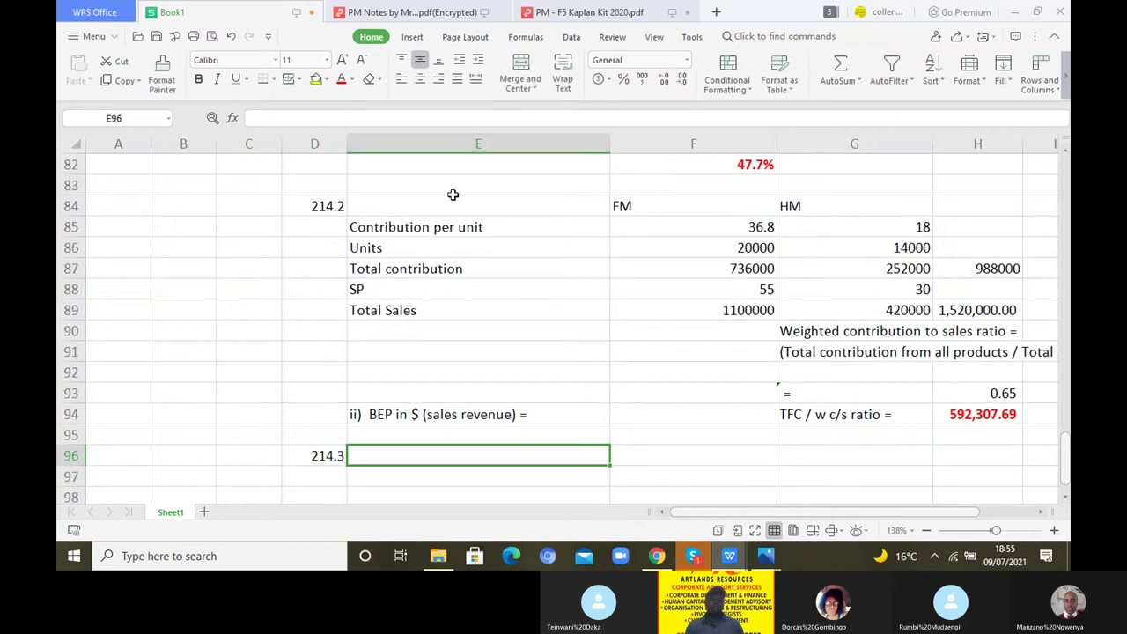
Switch to the F5 Kaplan Kit PDF and highlight "number of entries" in question 3 in yellow.
click(577, 15)
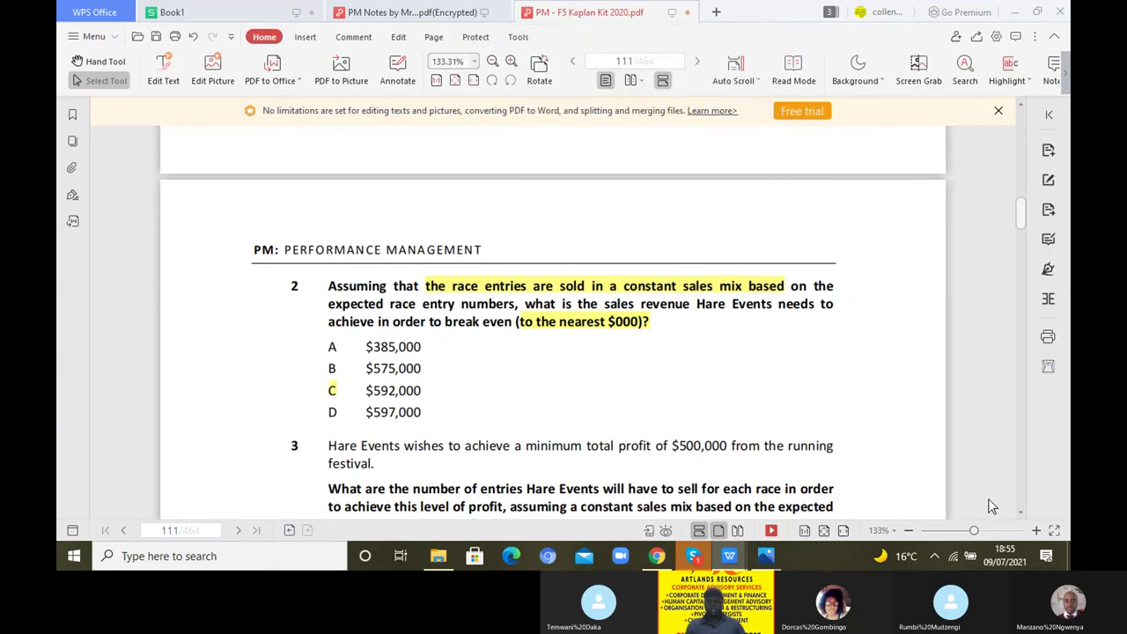
click(1020, 512)
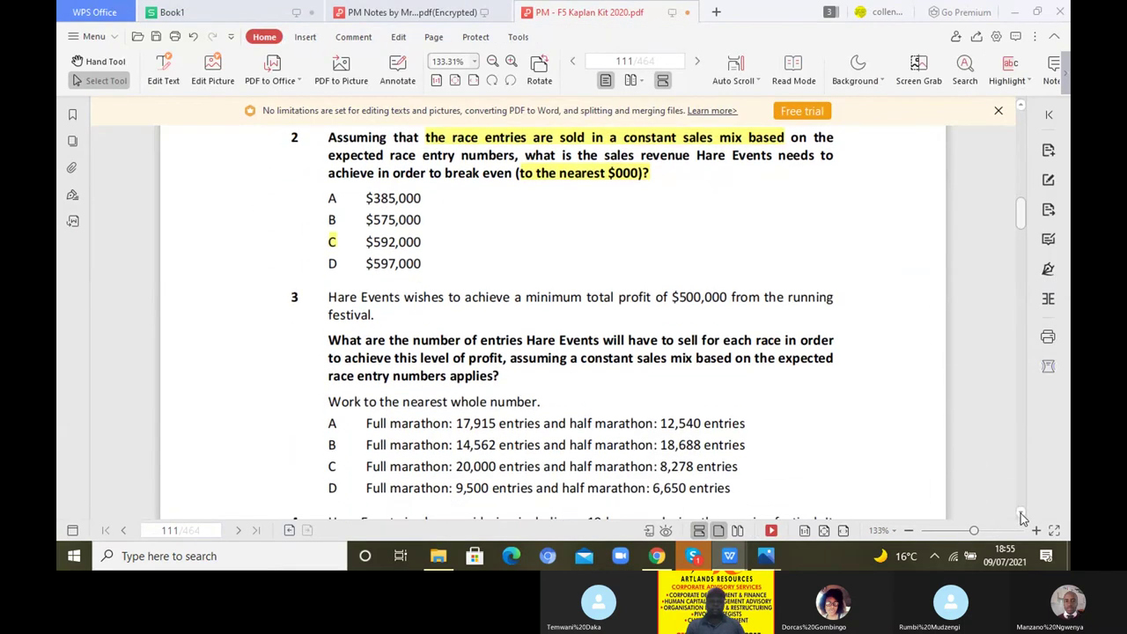
click(1021, 518)
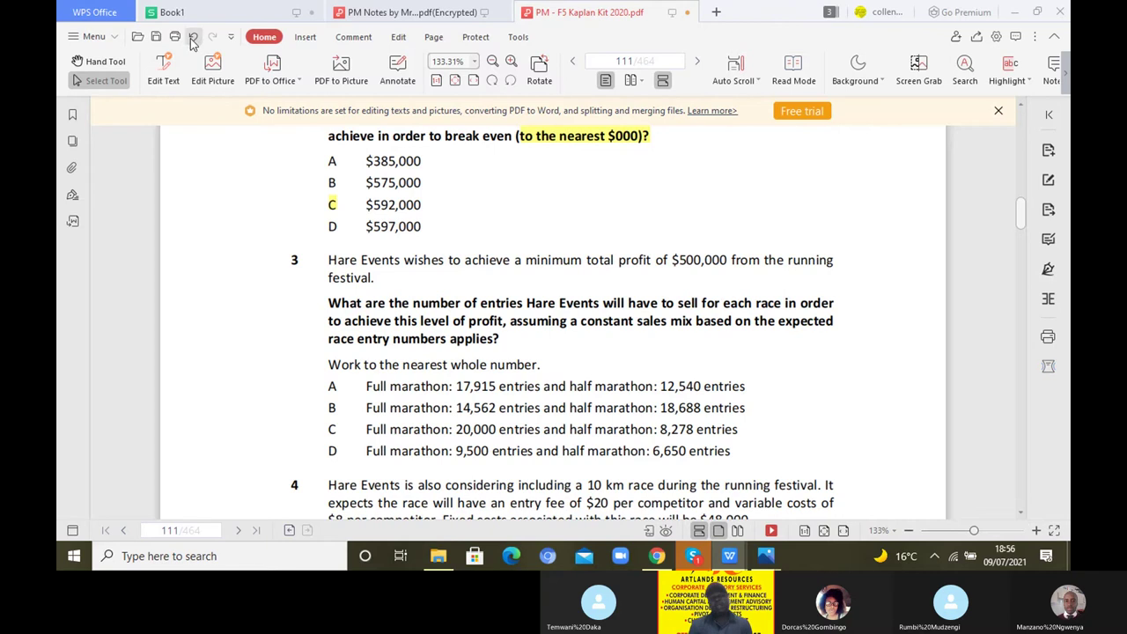
click(220, 14)
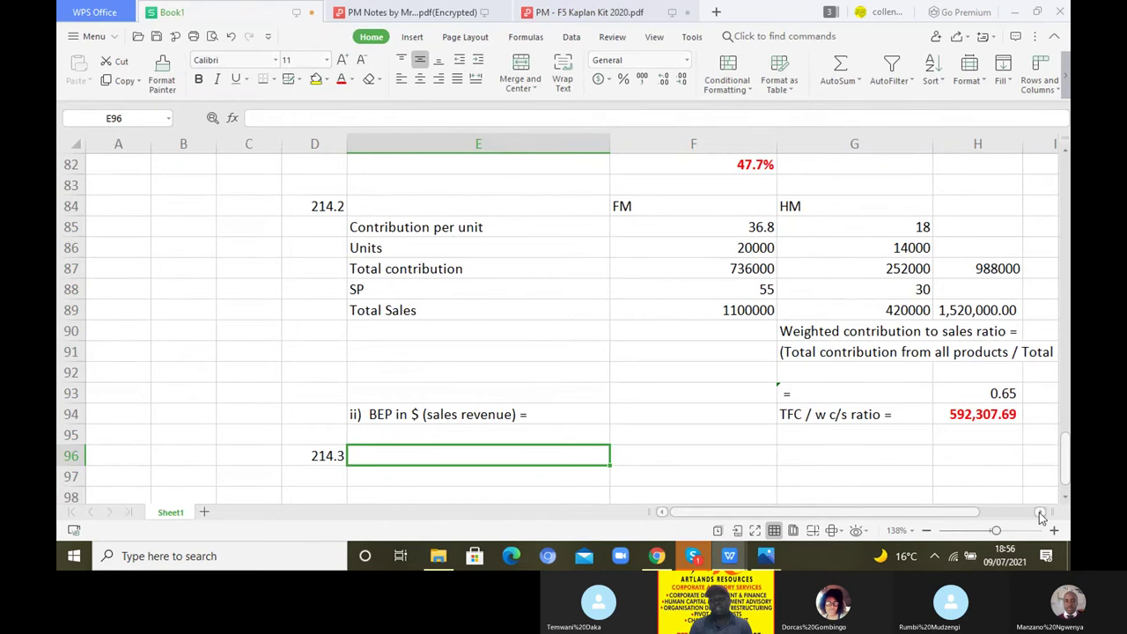
click(1040, 513)
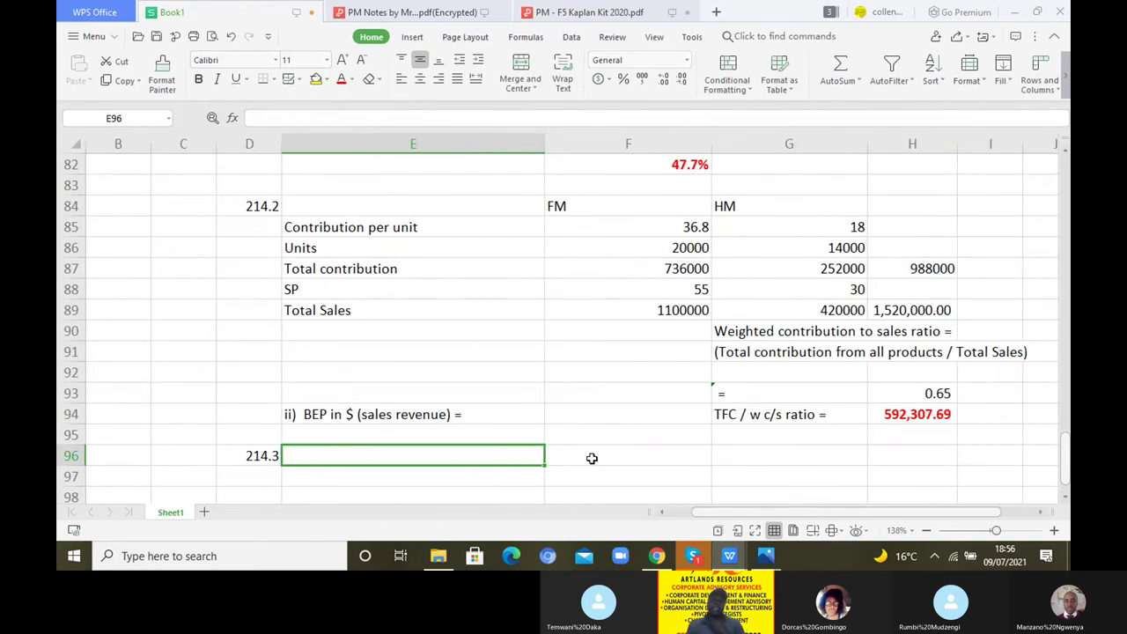
click(563, 16)
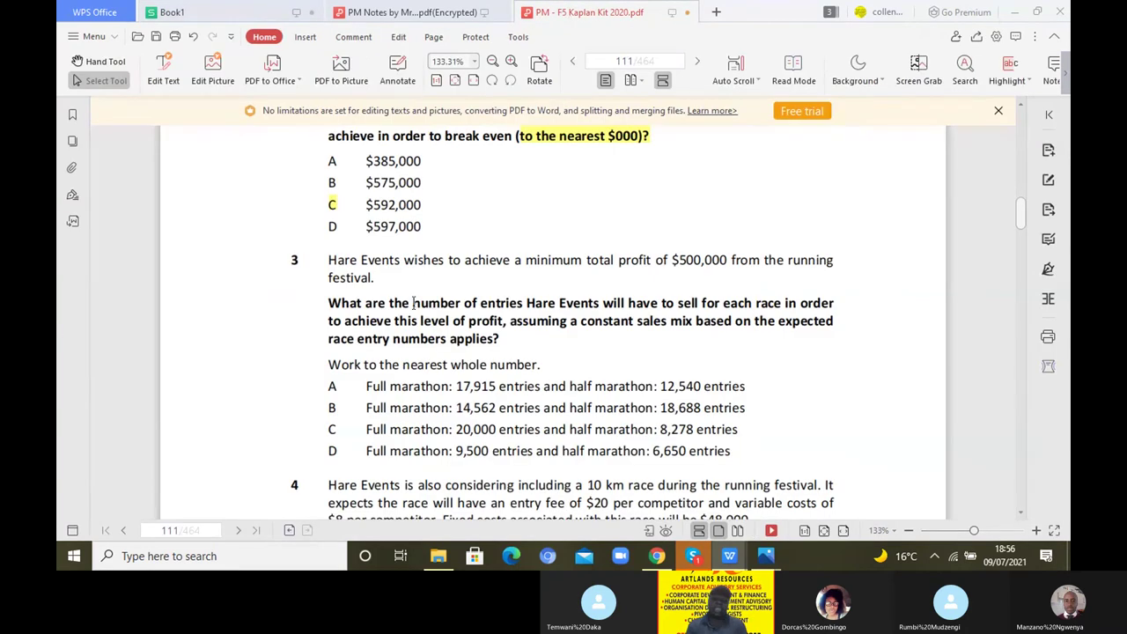
drag(413, 303, 527, 306)
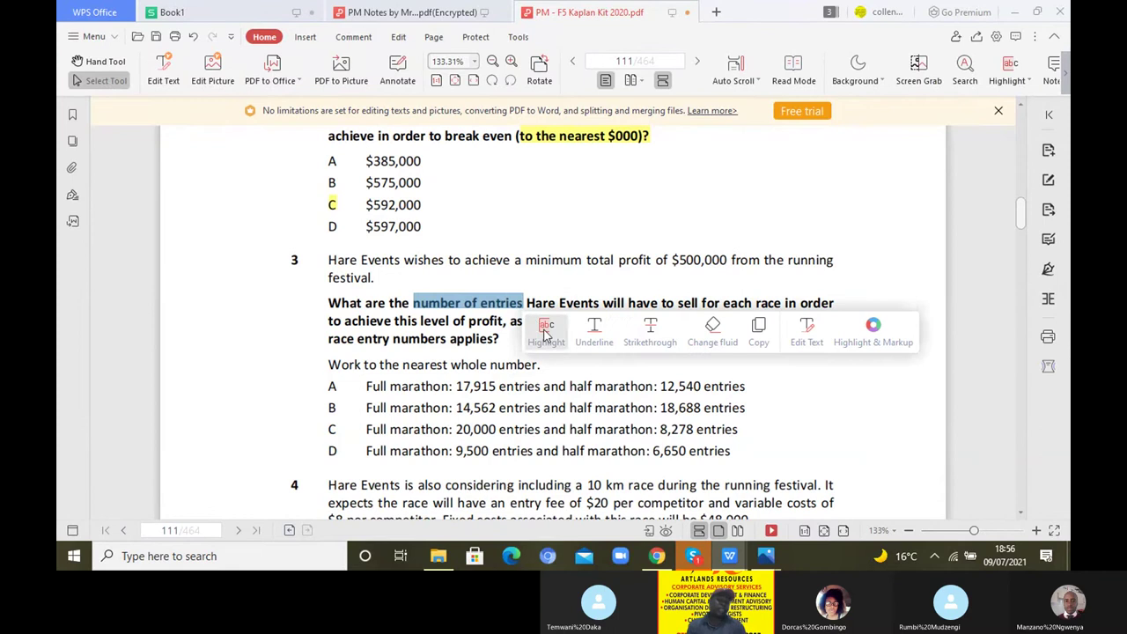
click(543, 327)
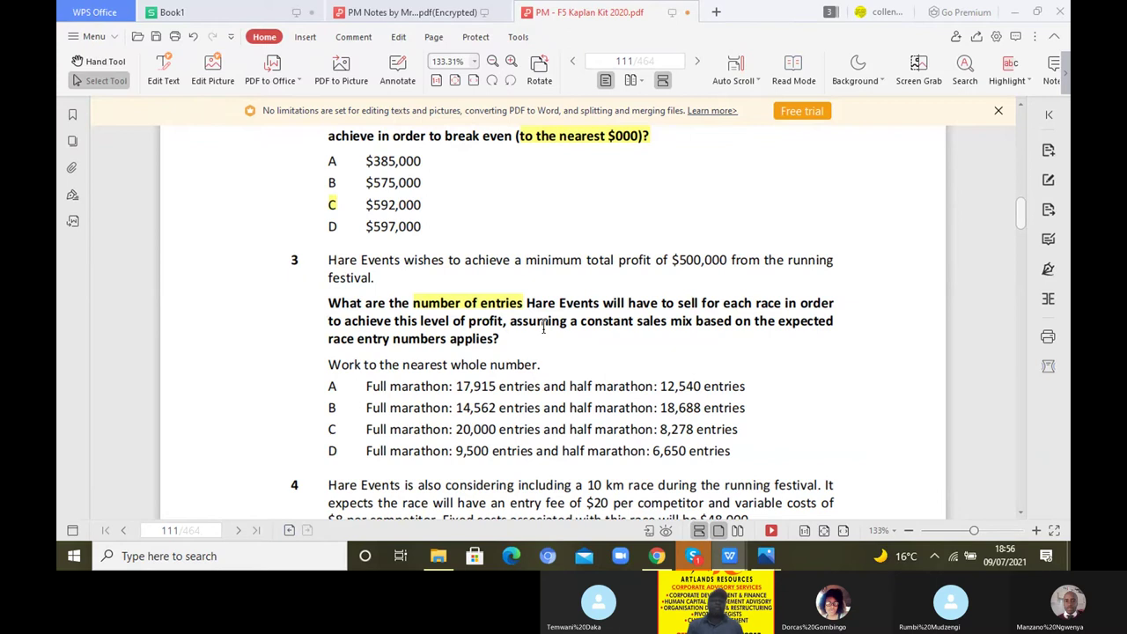
Return to the Book1 spreadsheet and enter the existing label "iii) Sales Volume (units) to achieve a" in E96.
click(244, 26)
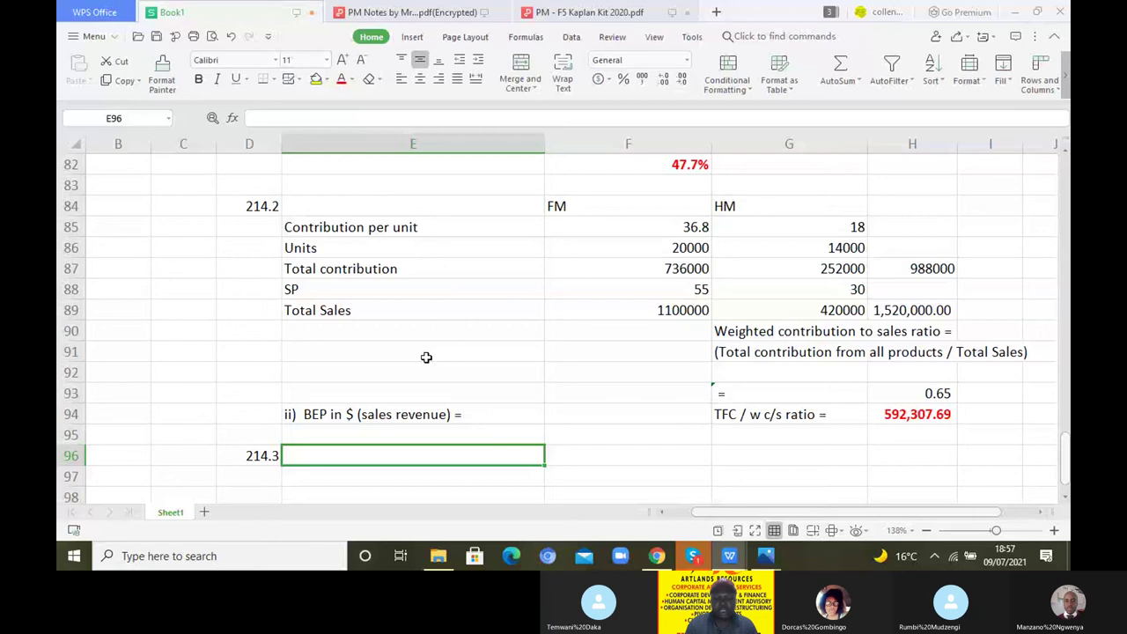
text(S)
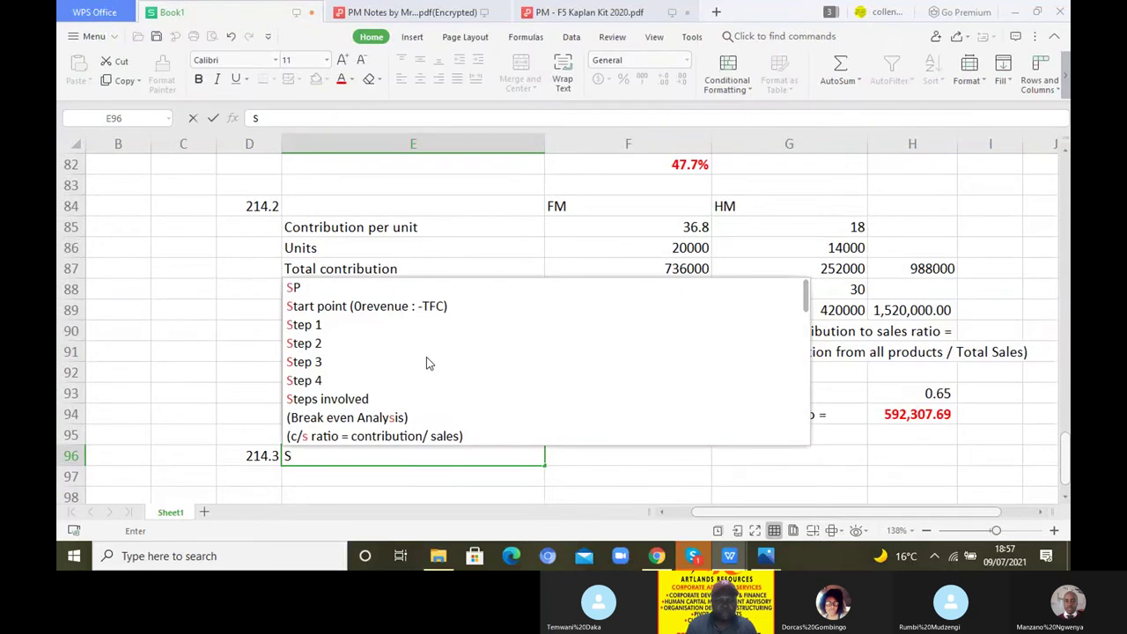
text(a)
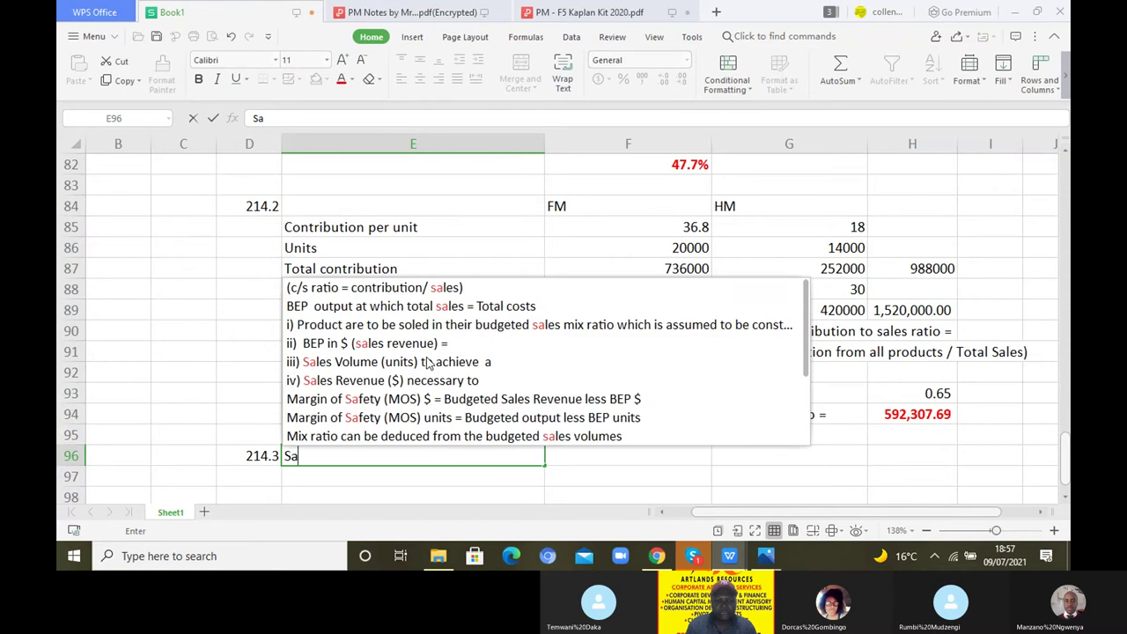
click(380, 362)
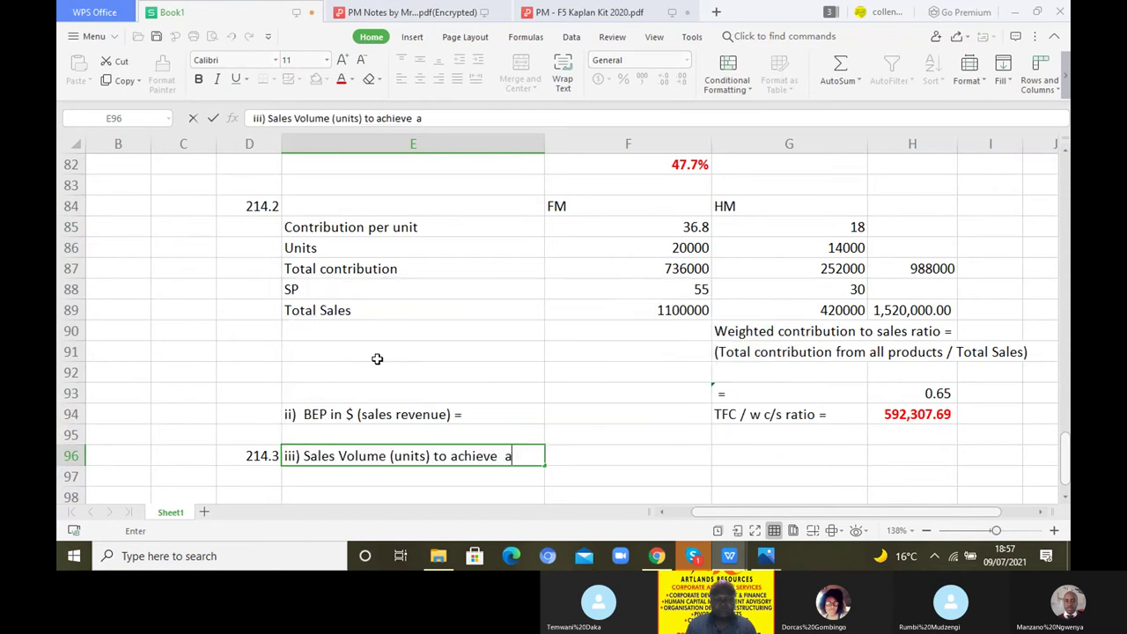
click(324, 477)
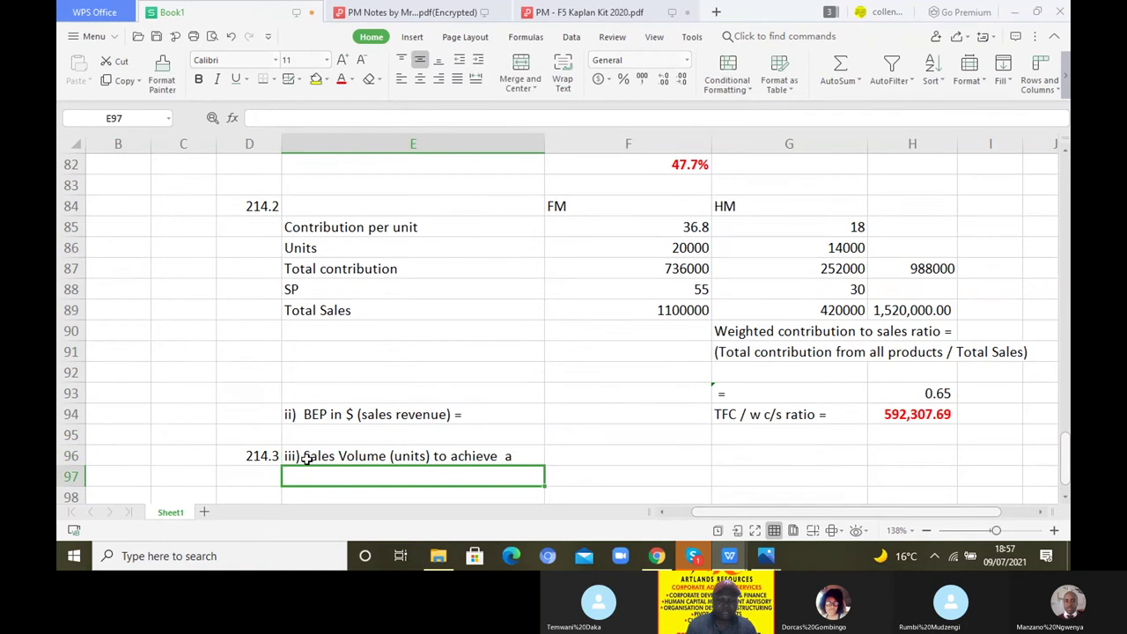
Remove the "iii)" numbering from the label in E96 and enter "Target Profit (TP)" in E97.
double_click(304, 456)
key(BackSpace)
key(BackSpace)
key(BackSpace)
key(BackSpace)
key(BackSpace)
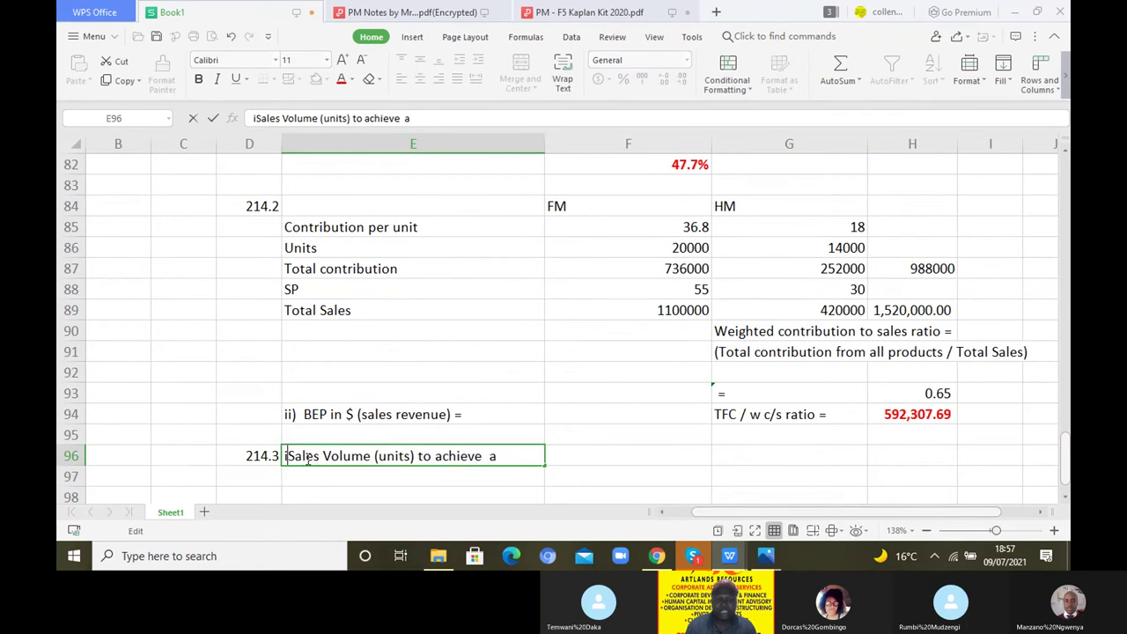
key(Return)
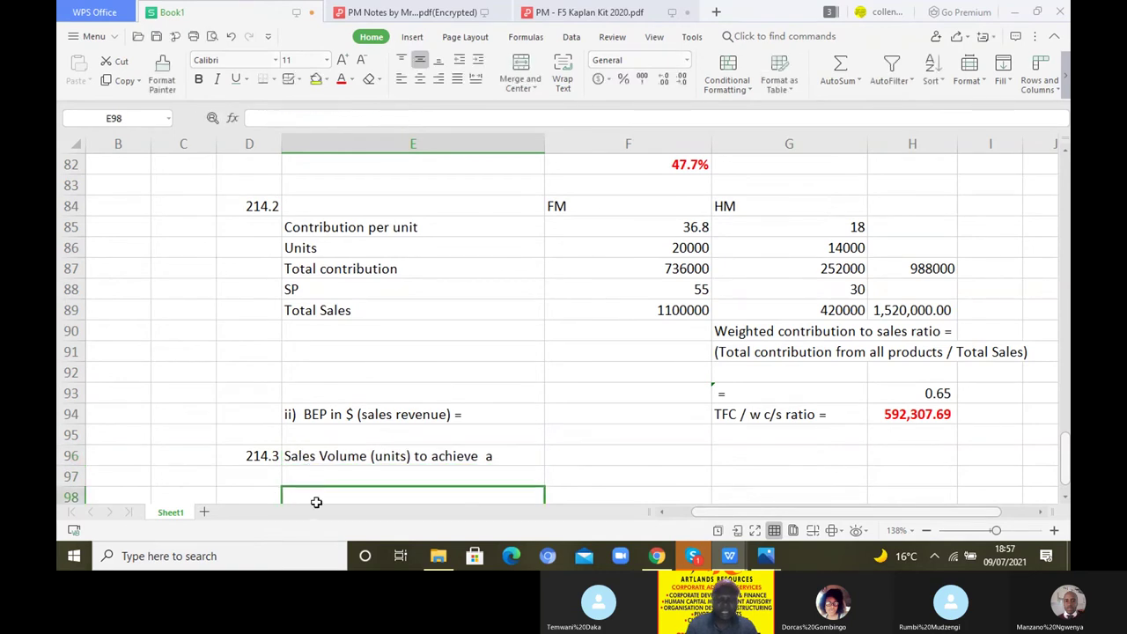
text(t)
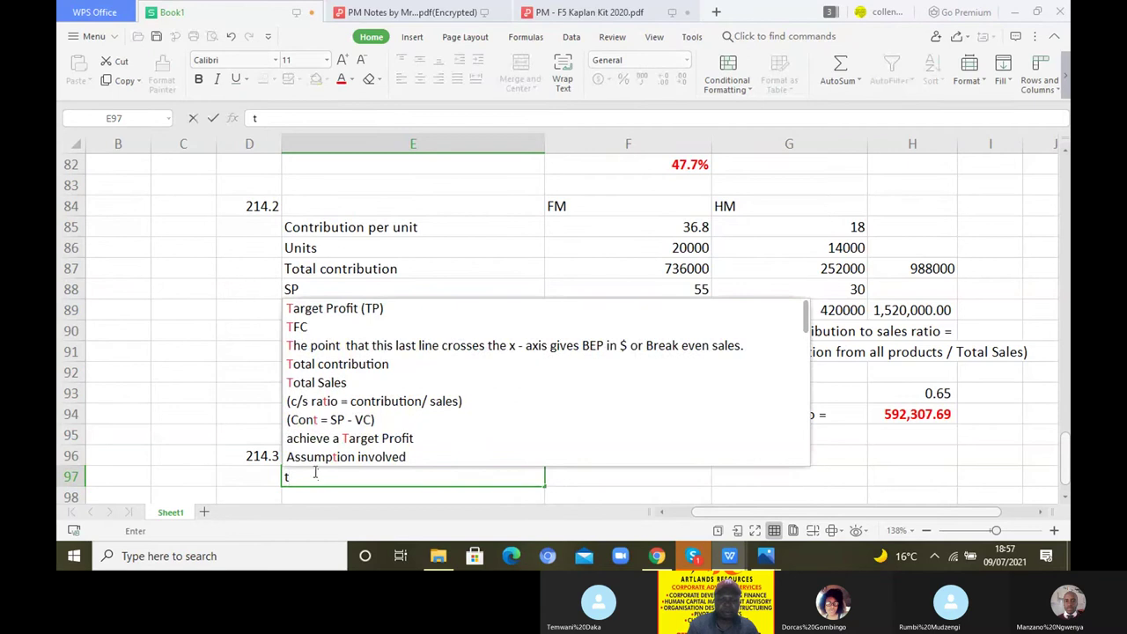
click(332, 312)
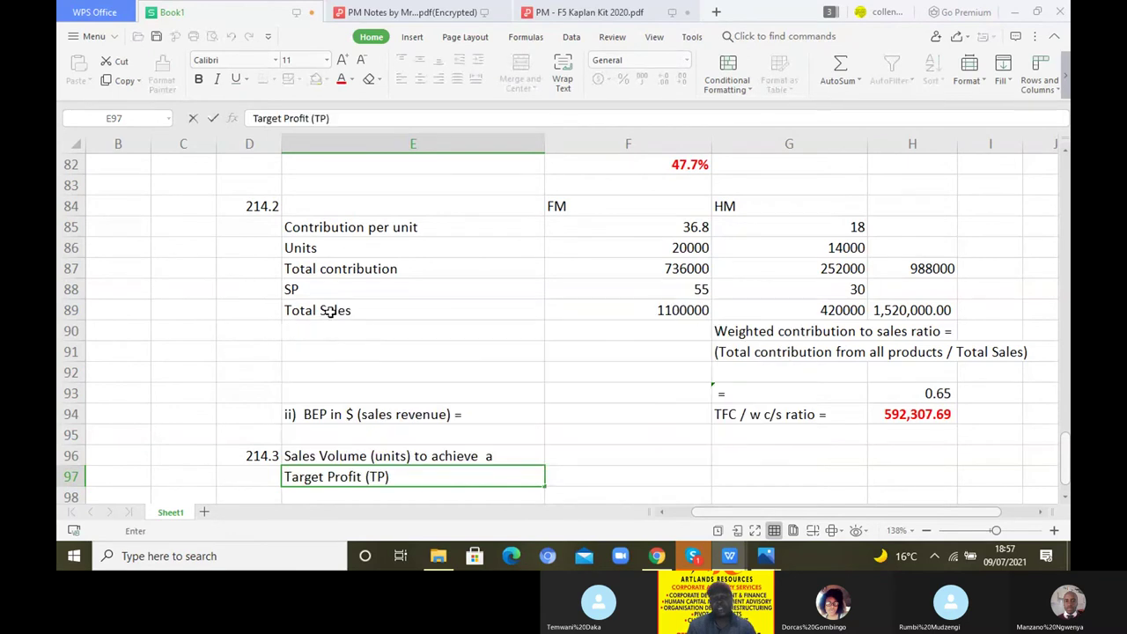
Enter the formula text "[TFC + TP] / w.cont per unit" in G96.
click(725, 456)
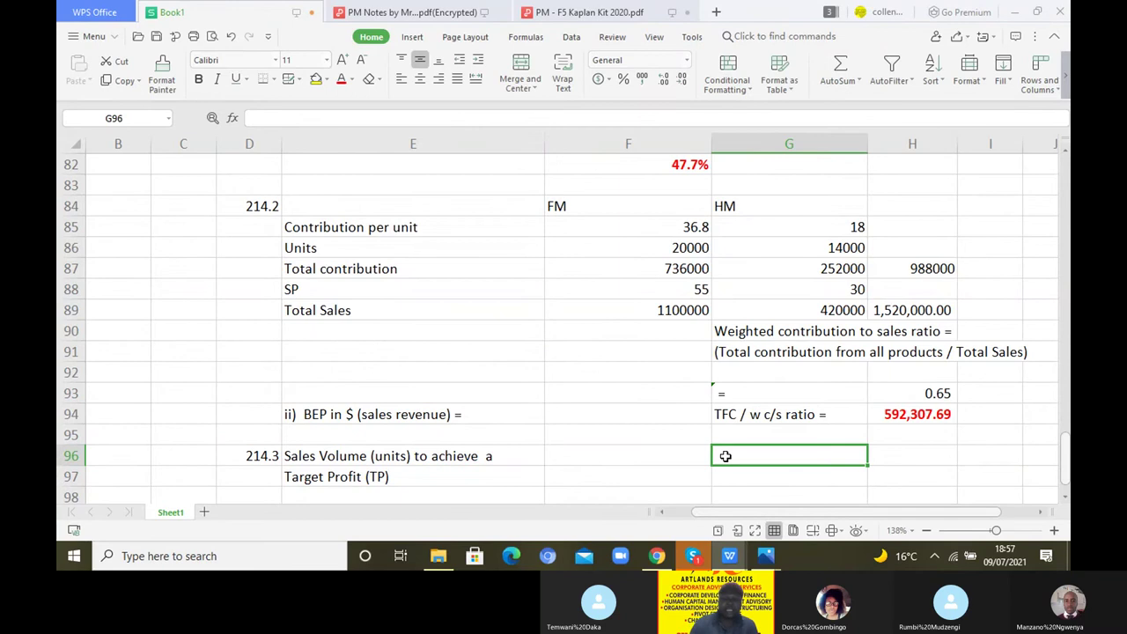
text(=)
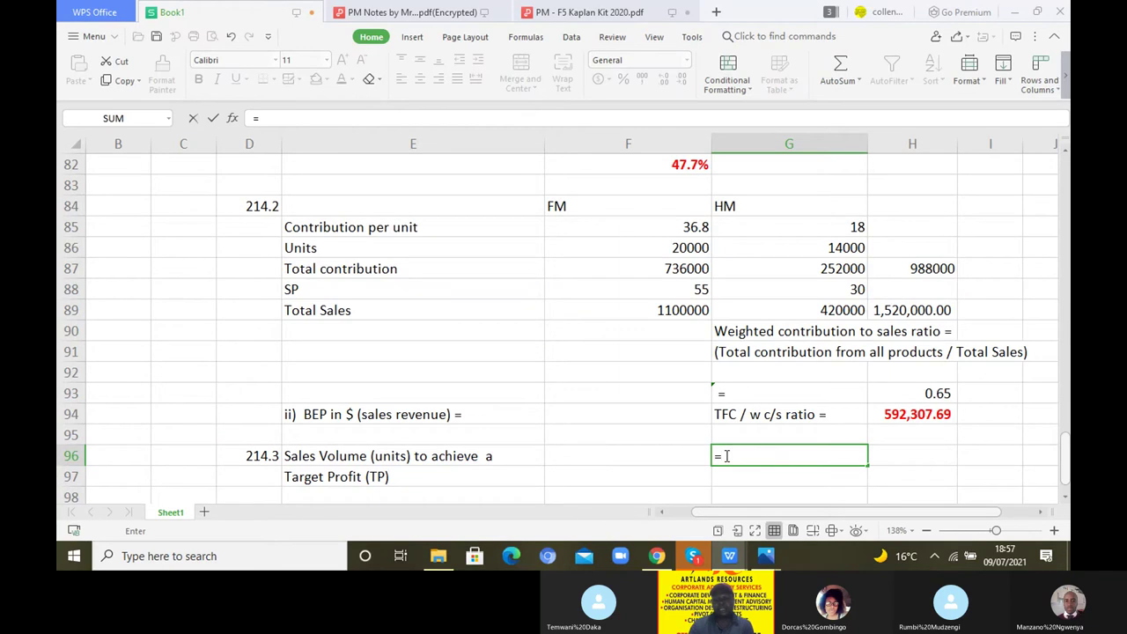
key(BackSpace)
text(t)
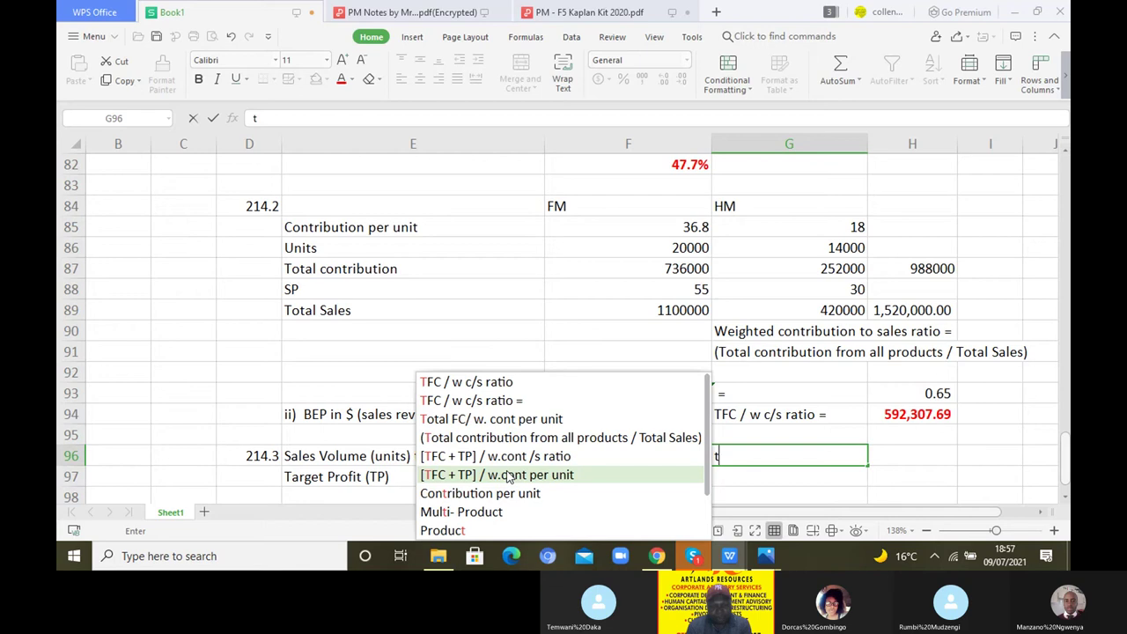
click(482, 476)
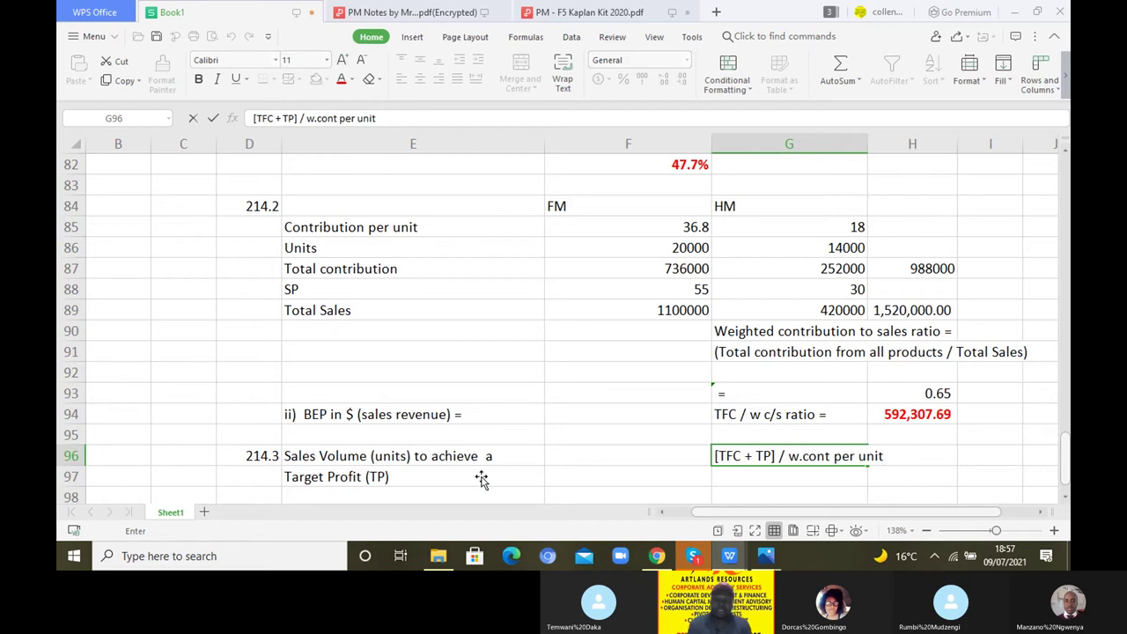
click(1064, 499)
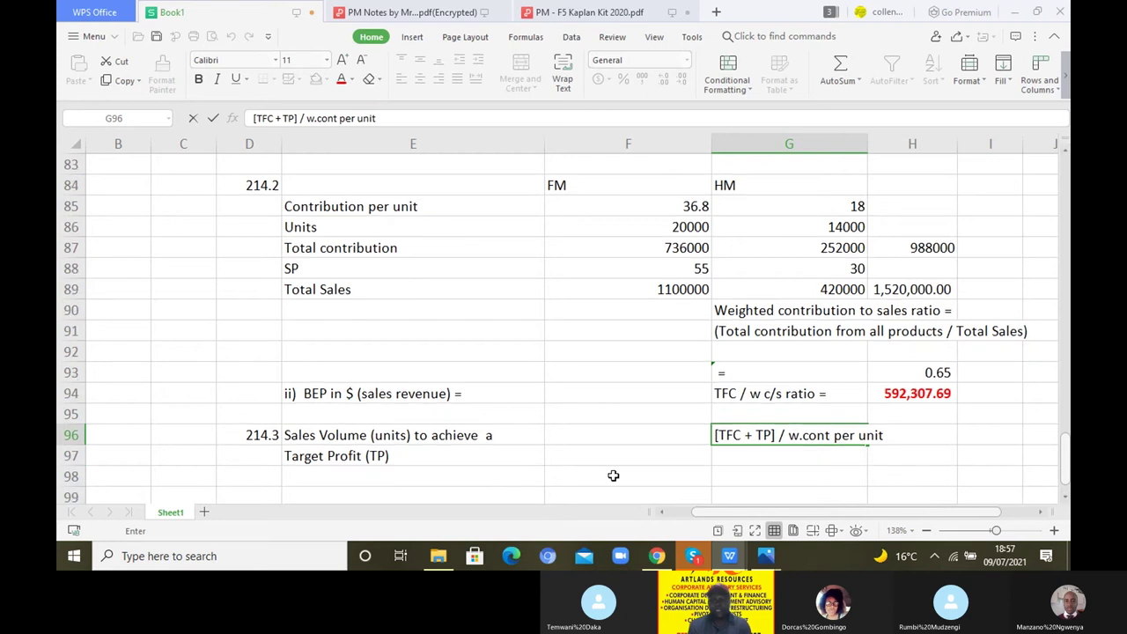
click(542, 476)
click(551, 478)
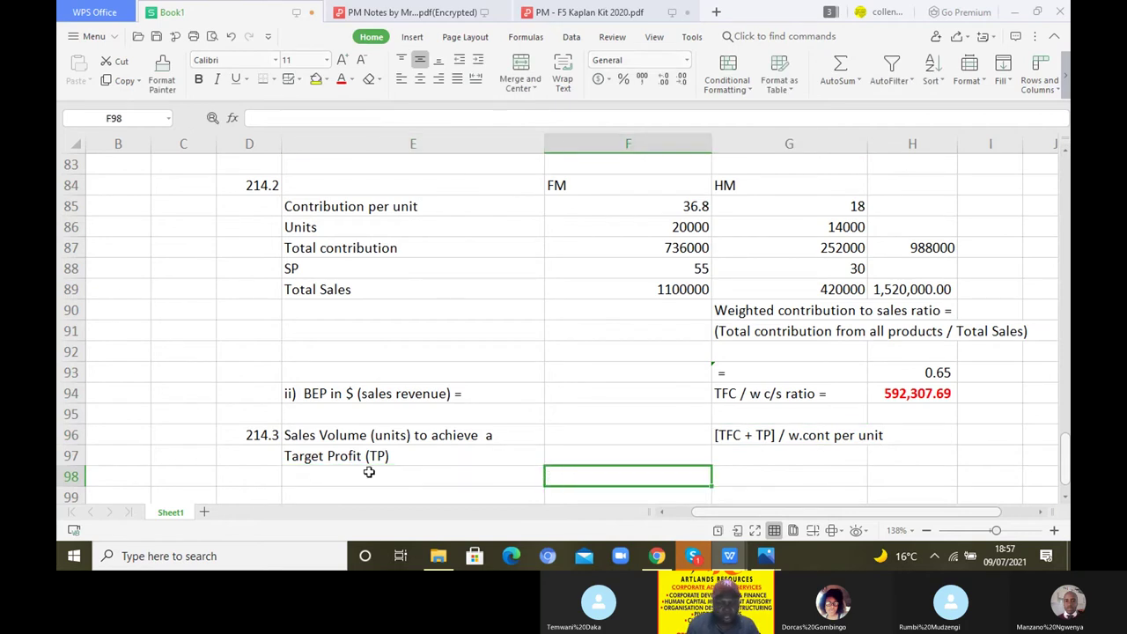
Add the FM and HM column headings in F98:G98 by linking F98 to F84 and filling it across.
click(339, 480)
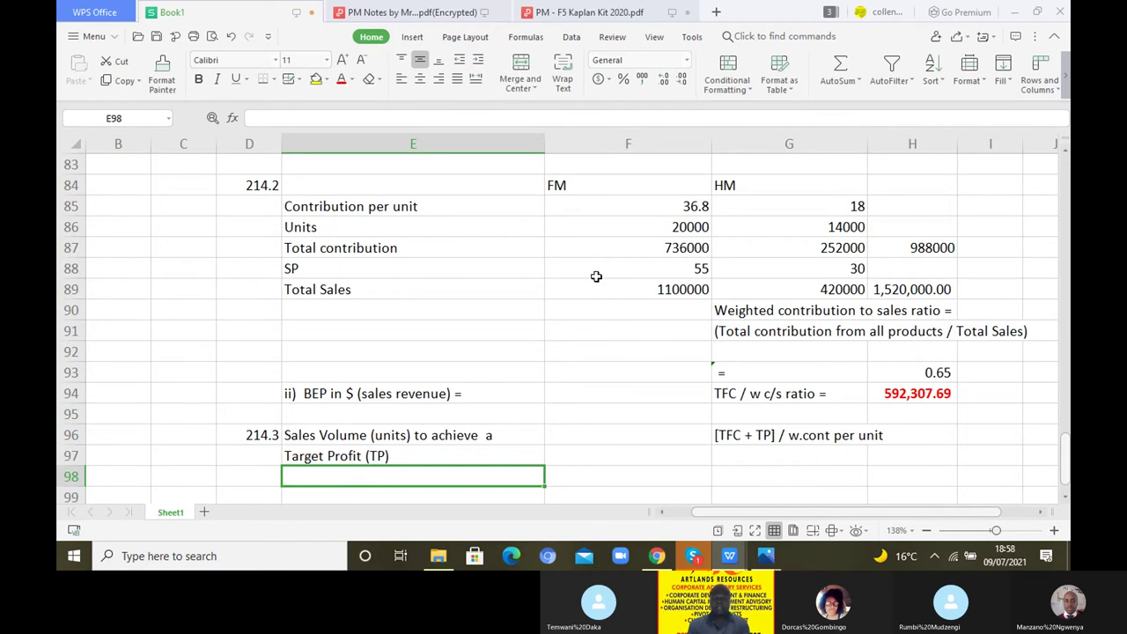
click(645, 480)
text(=)
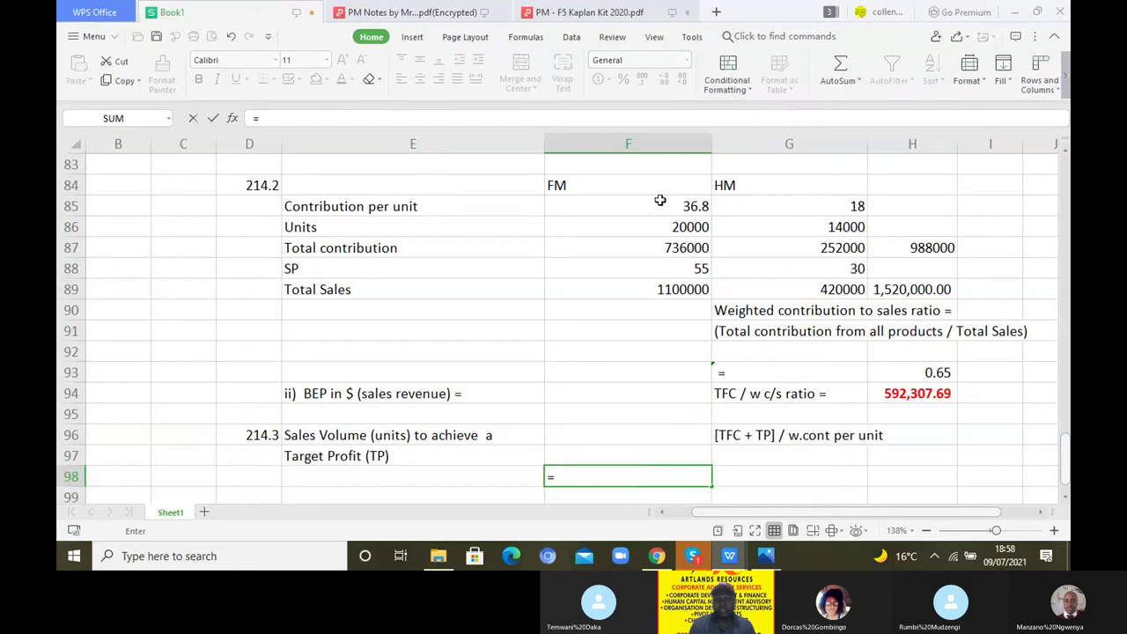
click(622, 189)
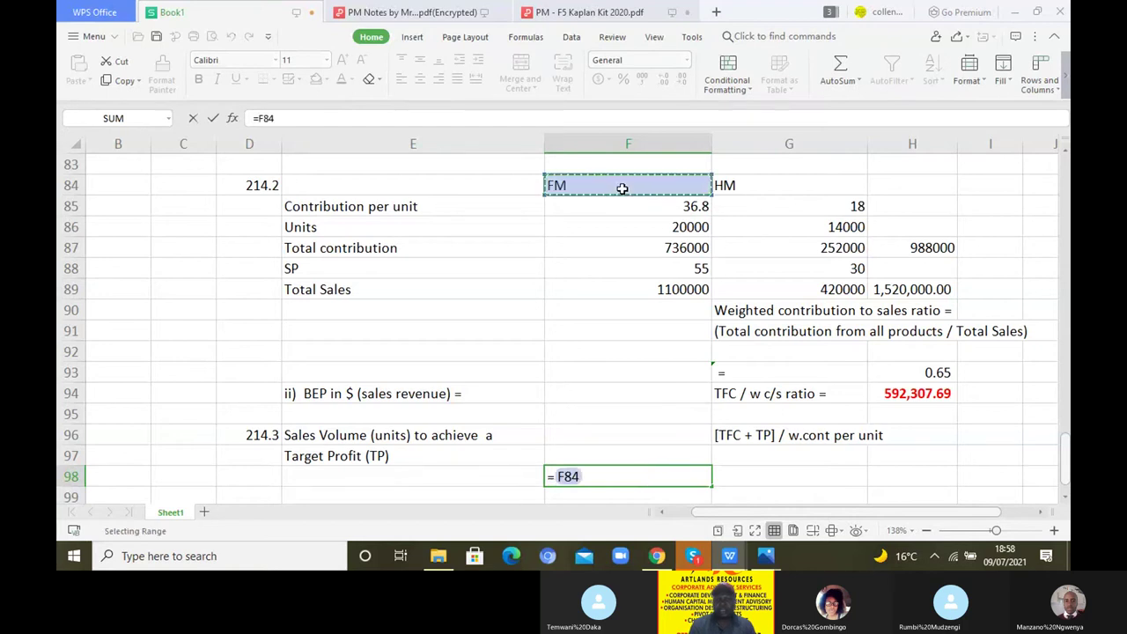
key(Return)
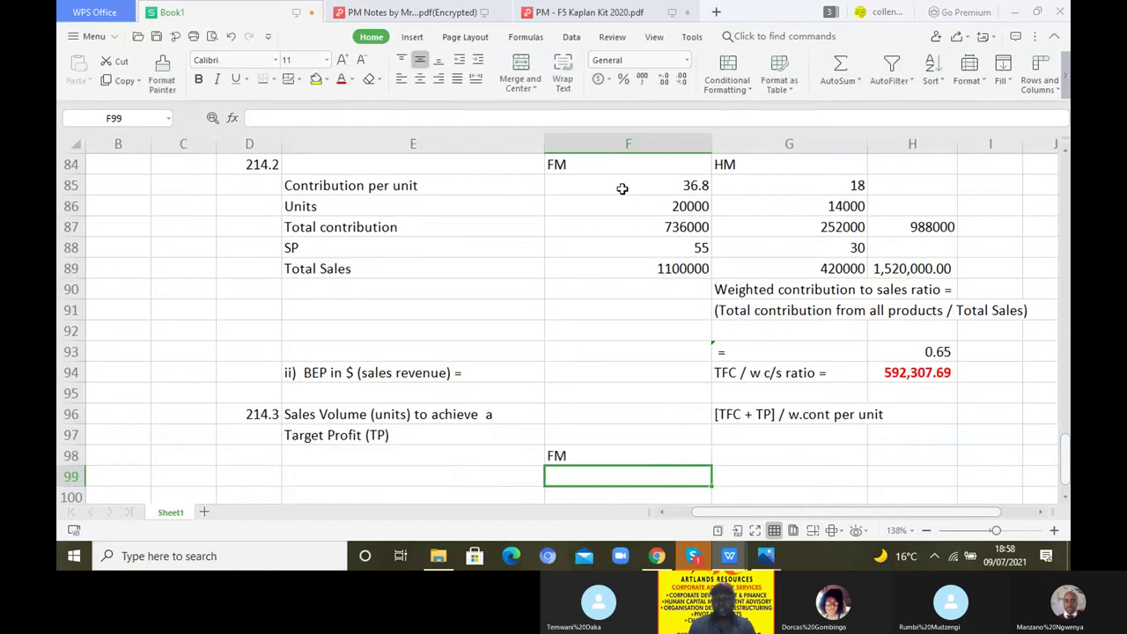
click(672, 457)
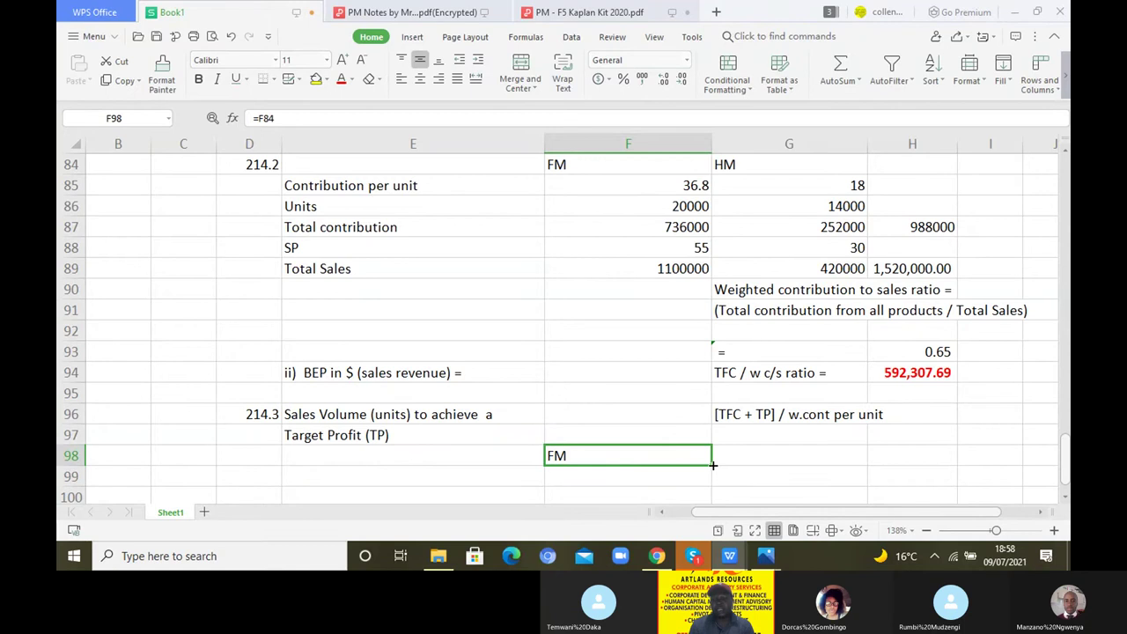
drag(713, 465, 839, 461)
Add a "Contribution per unit" row in row 99, with =F85 in F99 filled across to G99.
click(379, 482)
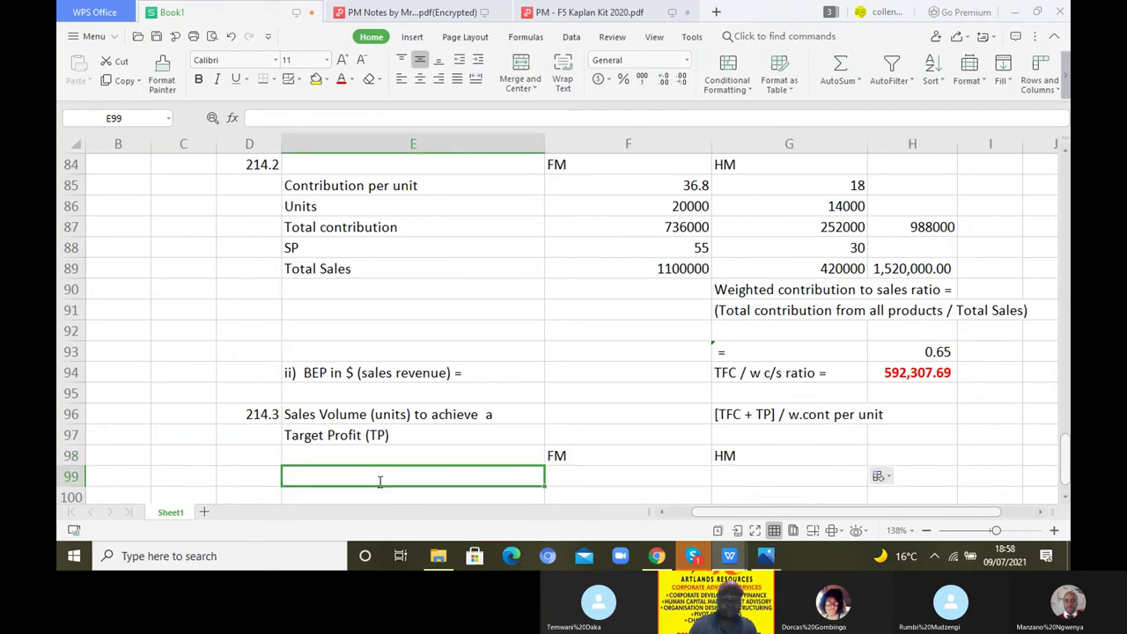
text(c)
click(402, 310)
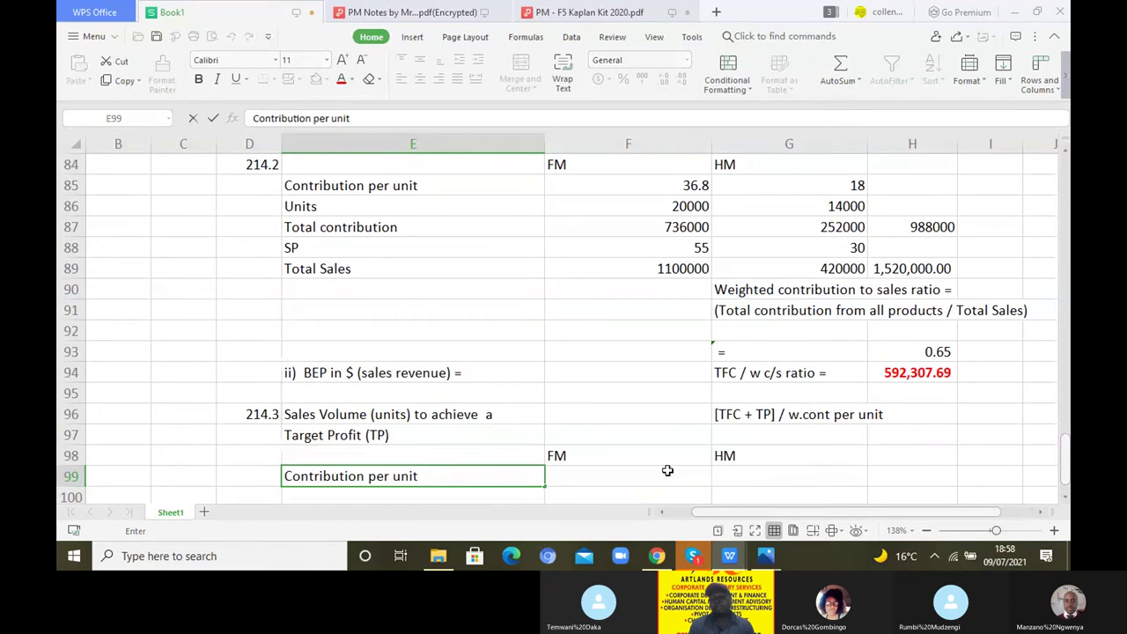
click(637, 478)
text(=)
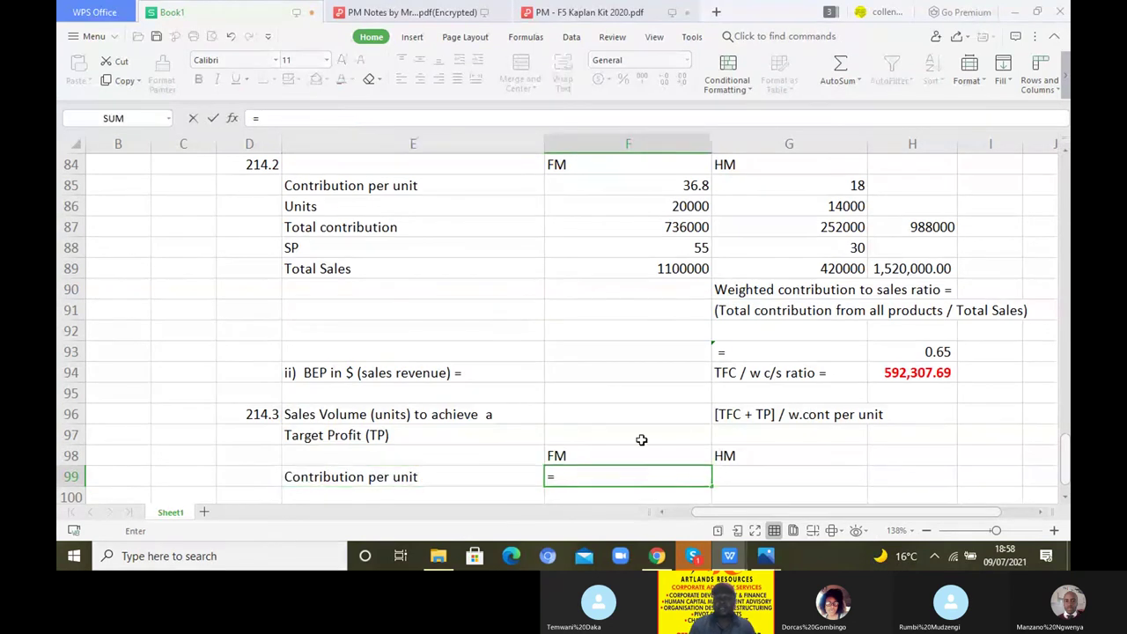
click(696, 185)
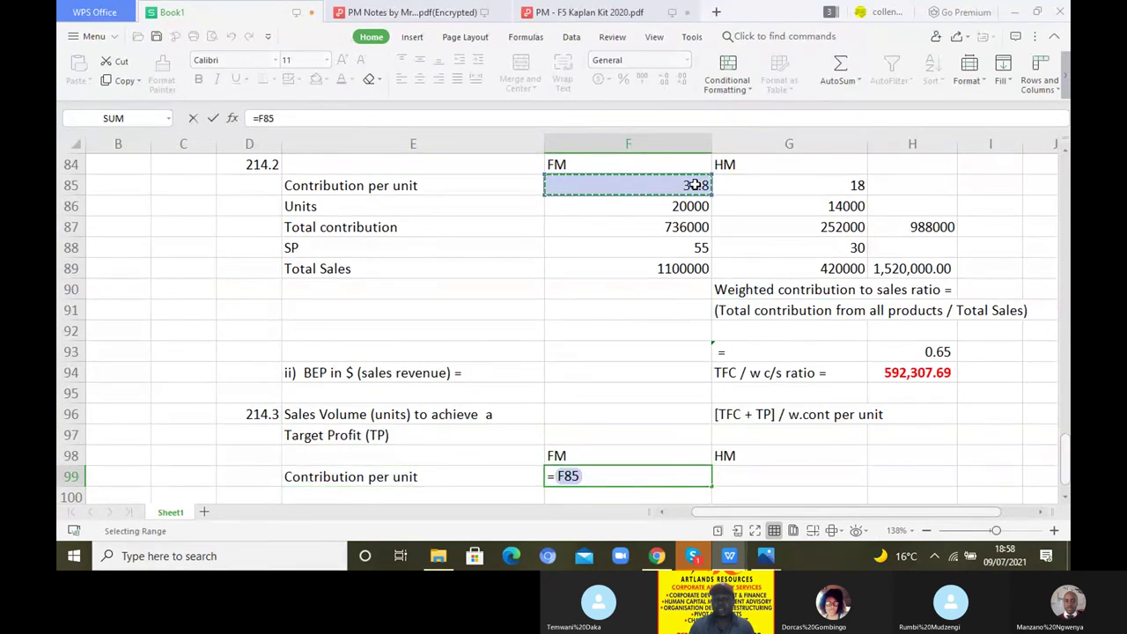
key(Return)
click(665, 459)
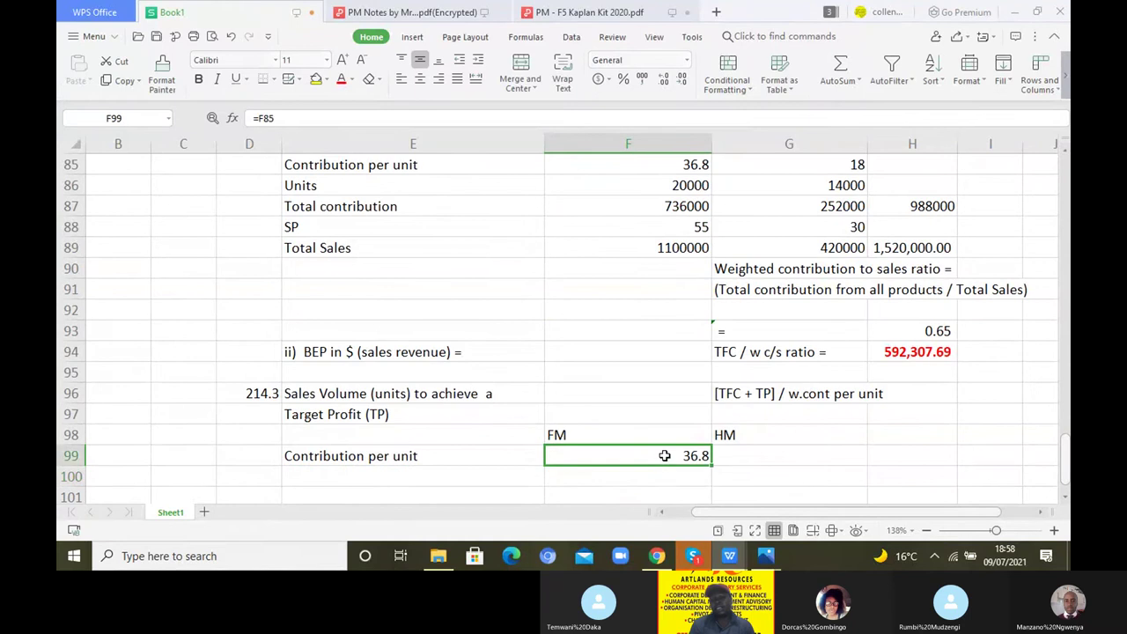
drag(713, 472, 801, 463)
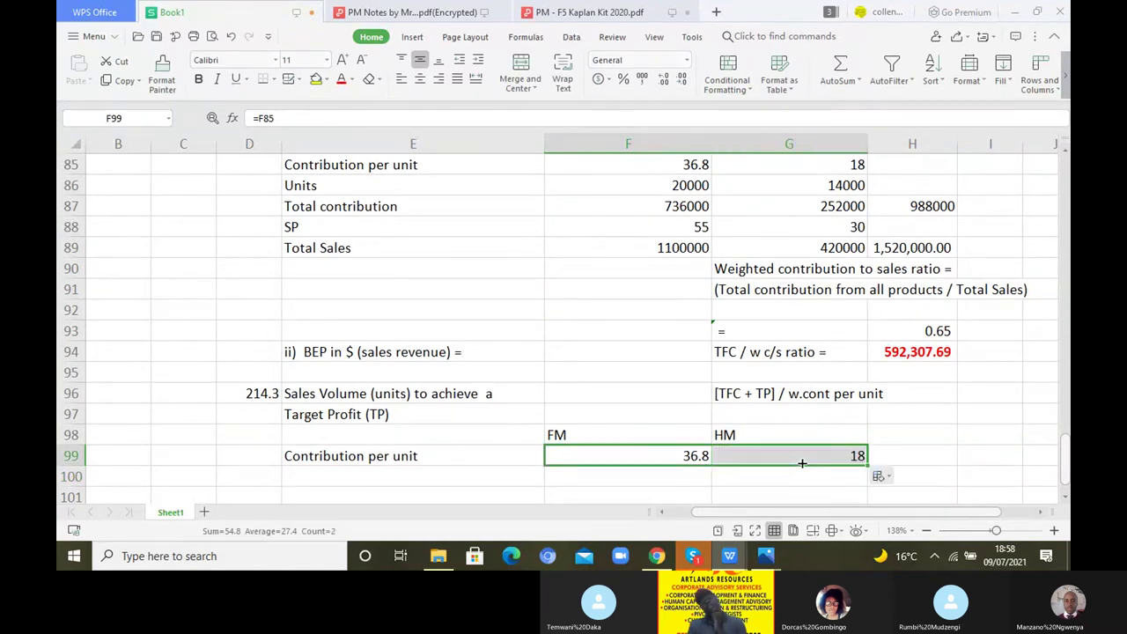
click(349, 473)
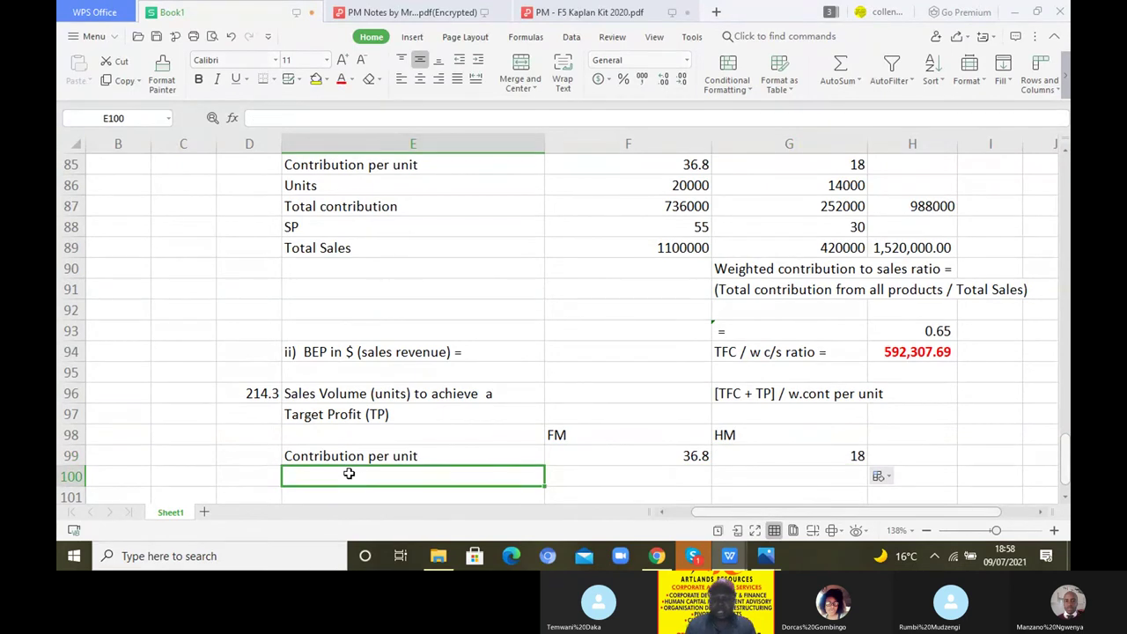
Add a "Sales mix Ratio" row in row 100, with "10 :" in F100 and 7 in G100.
text(S)
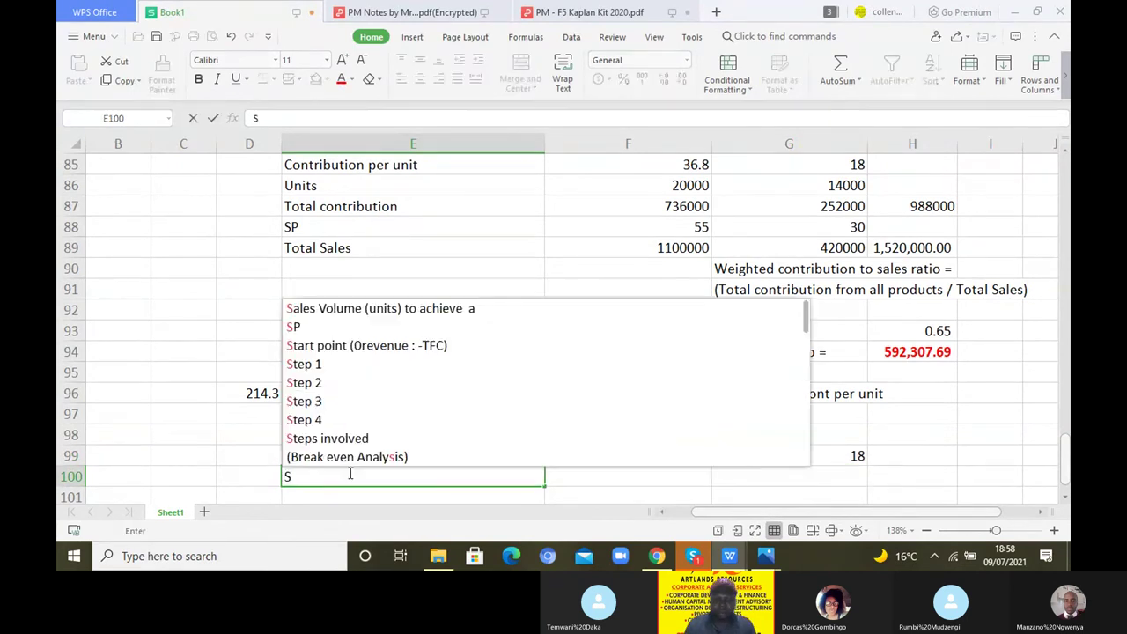
text(ales)
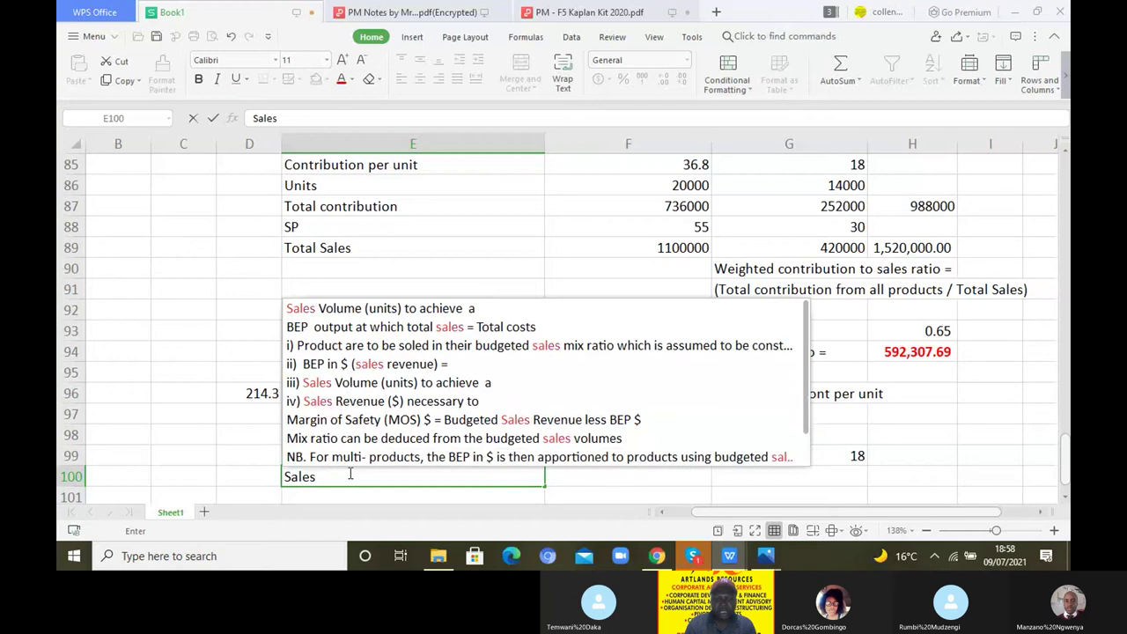
text( mix Ra)
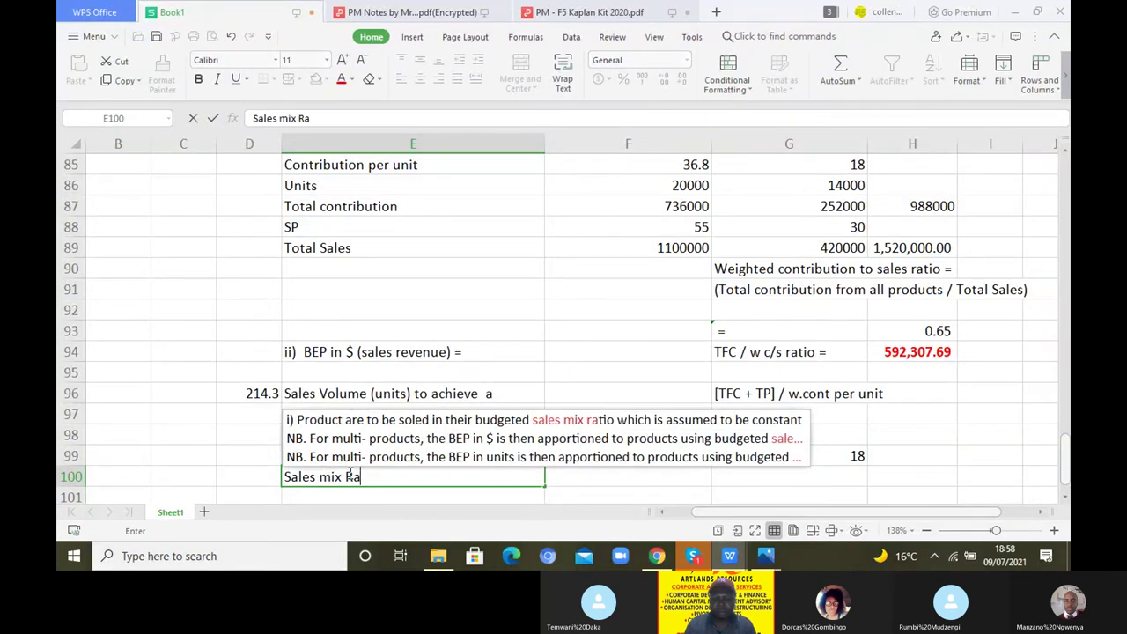
text(tio)
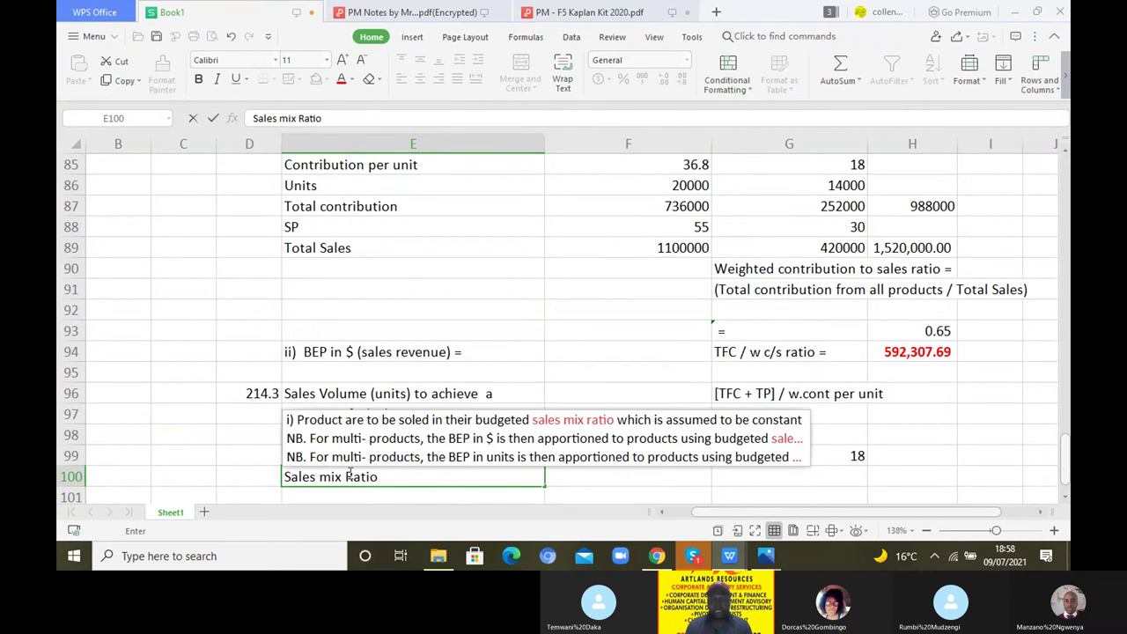
click(659, 477)
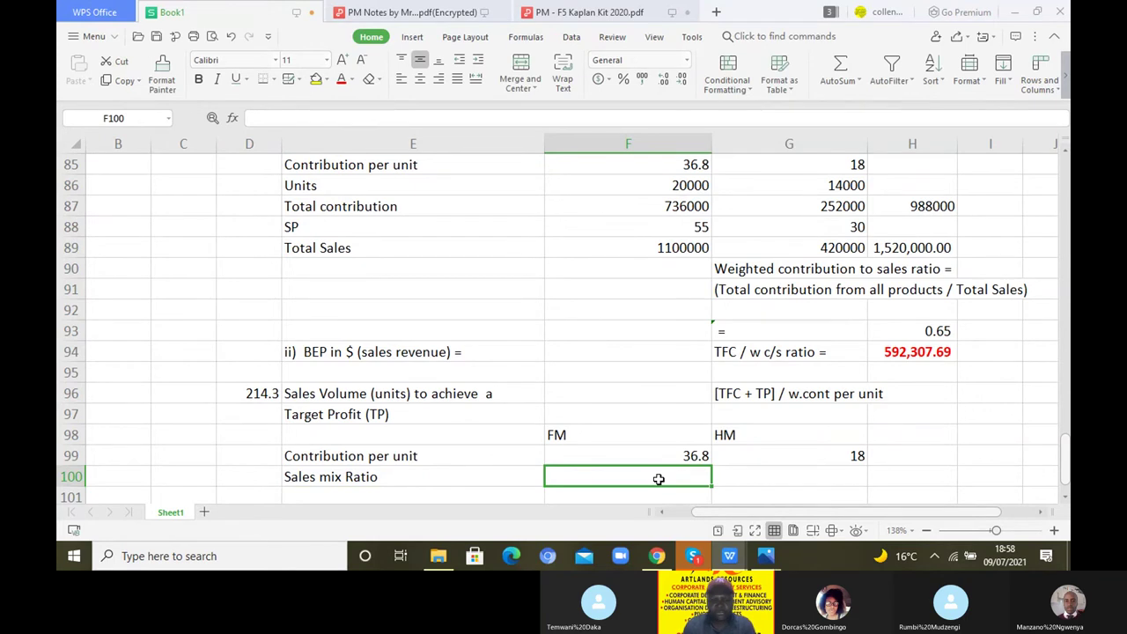
text(10)
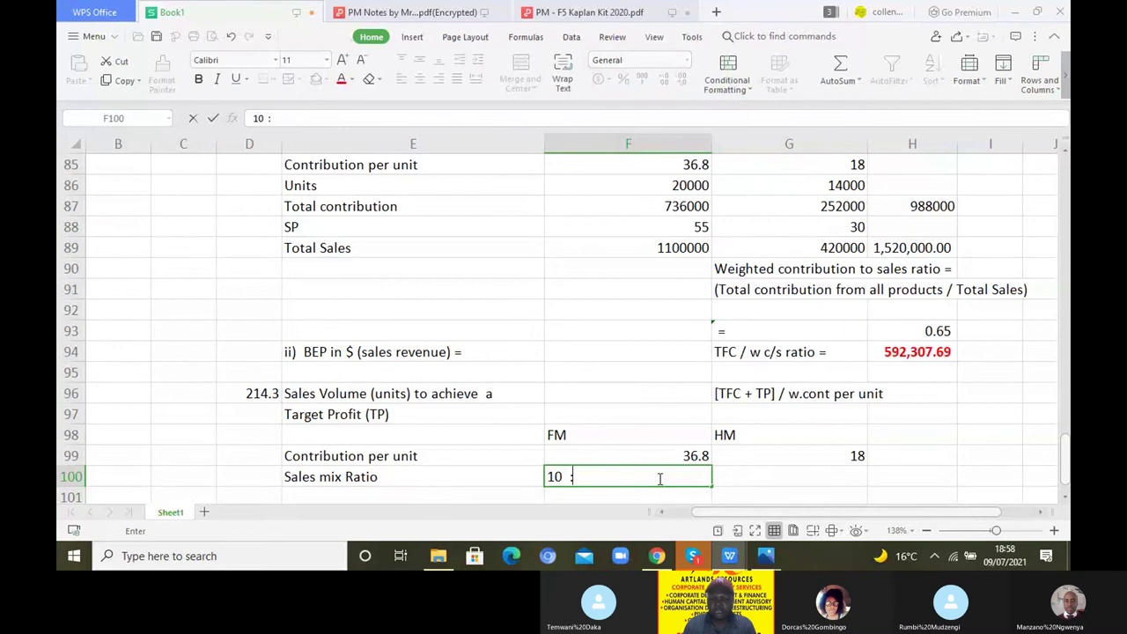
text(  :)
click(772, 475)
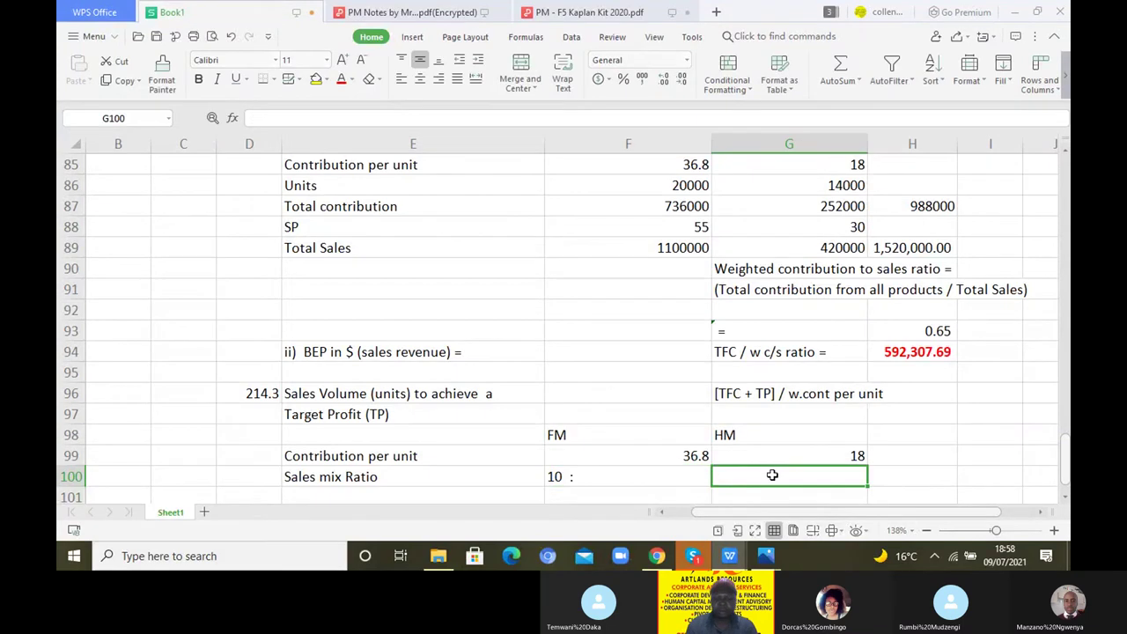
text(7)
key(Return)
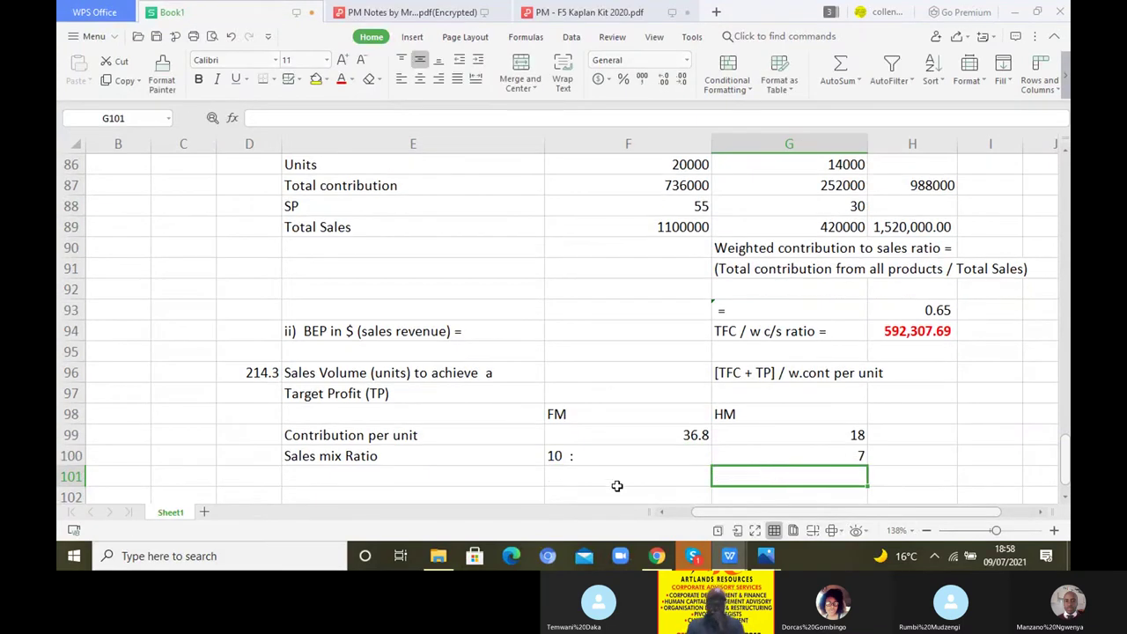
Enter the working "weighted cont per unit = (10/14x36.8 +7/14*18) =" as text in E101.
click(426, 477)
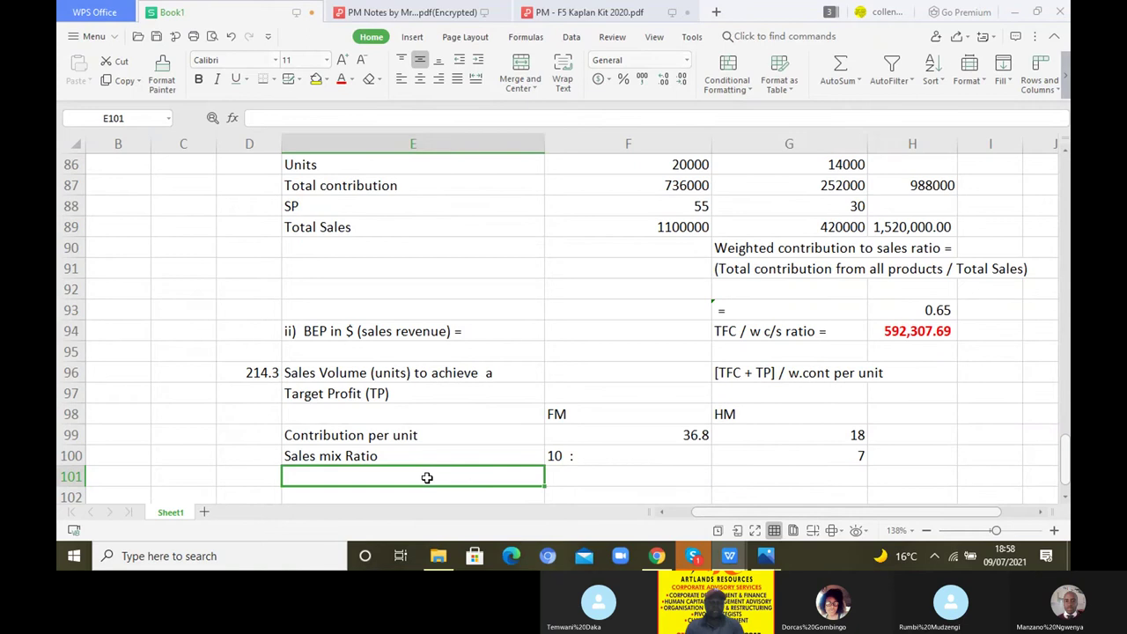
text(w)
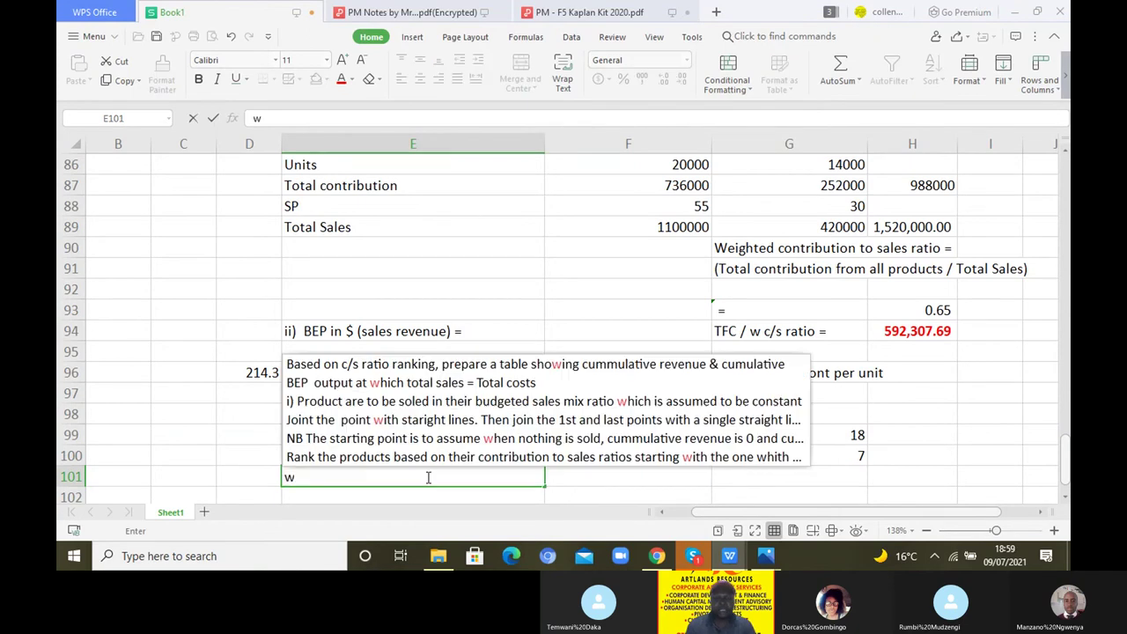
text(e)
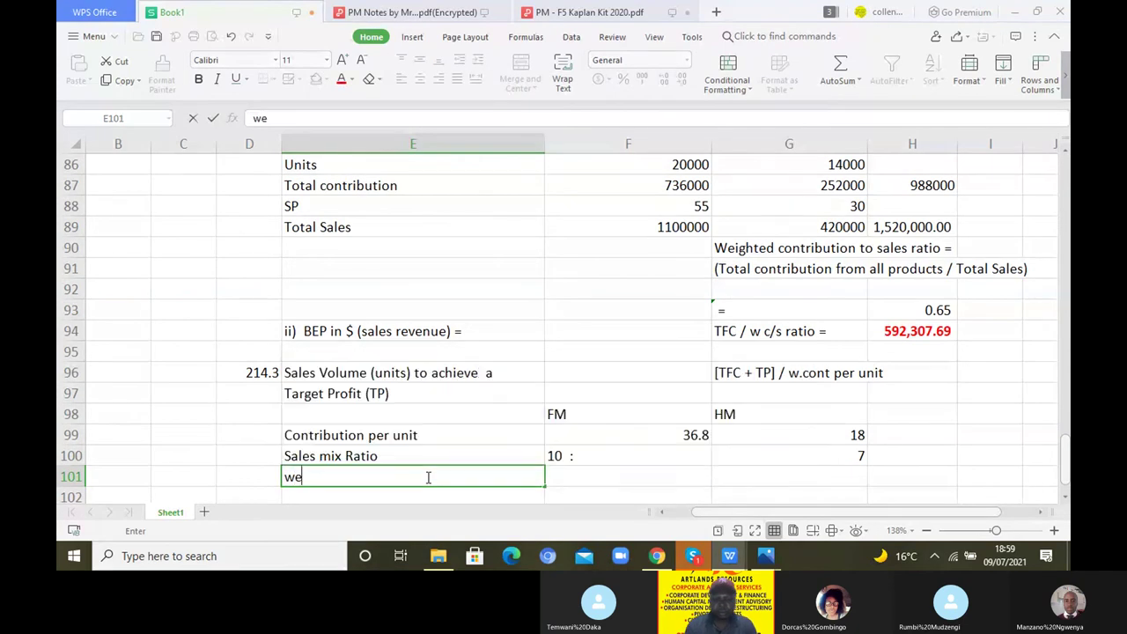
text(ighted c)
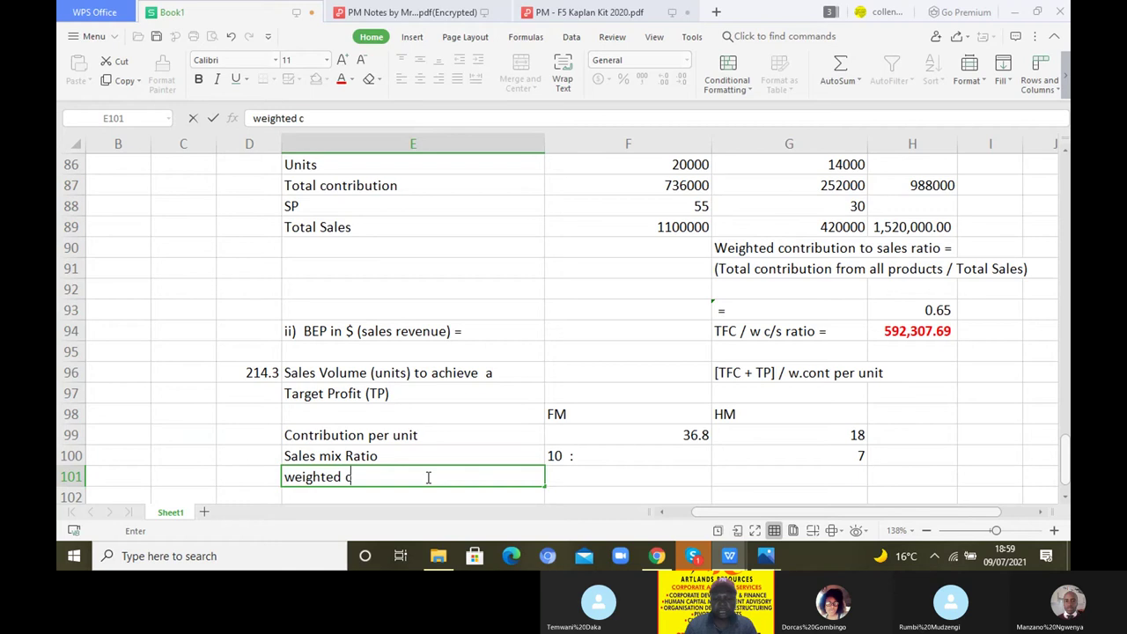
text(ont per unit =)
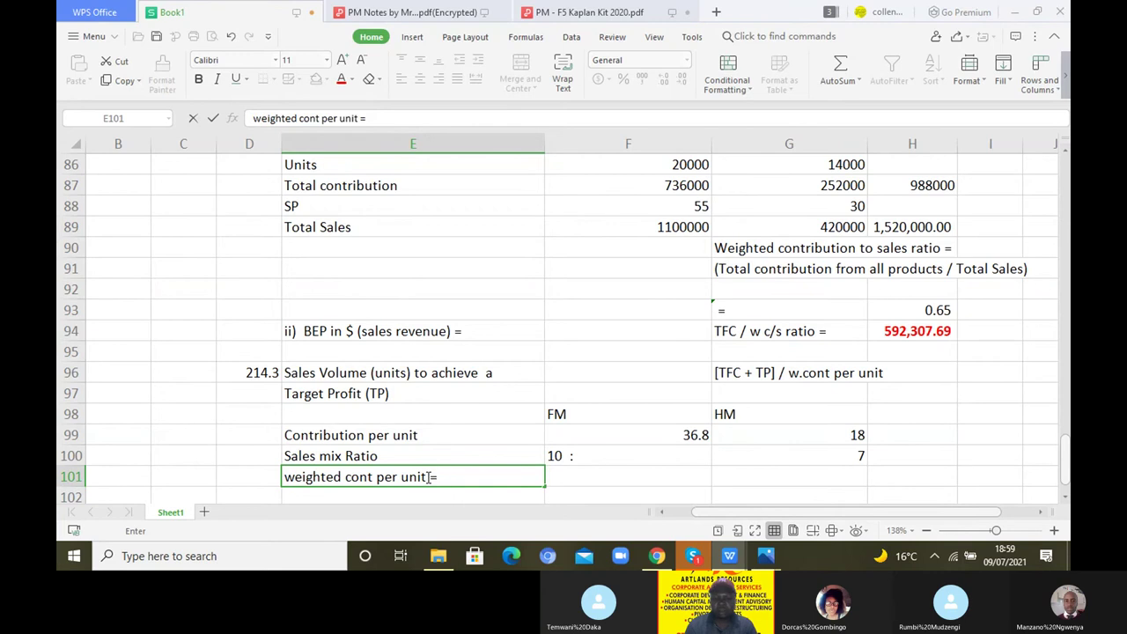
text( (10/14x)
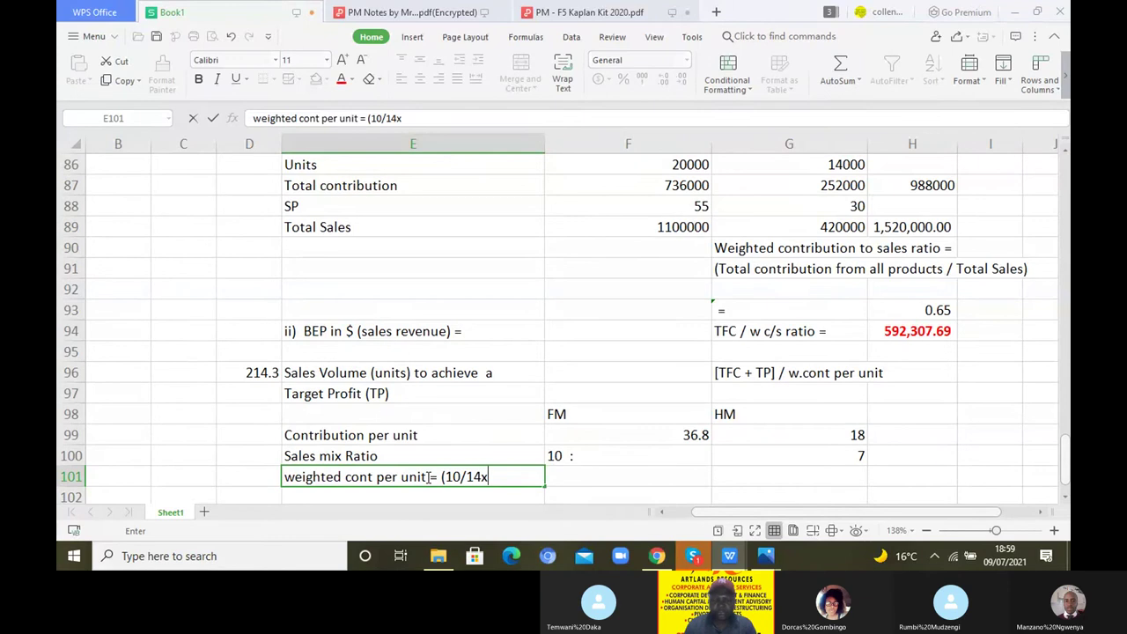
text(36)
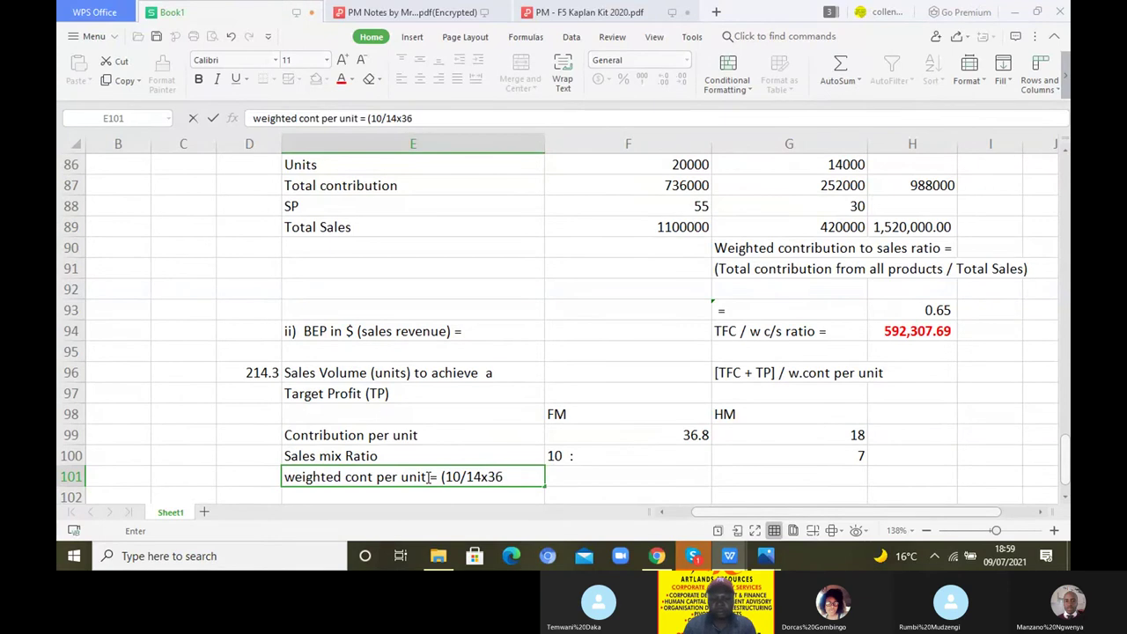
text(.8 )
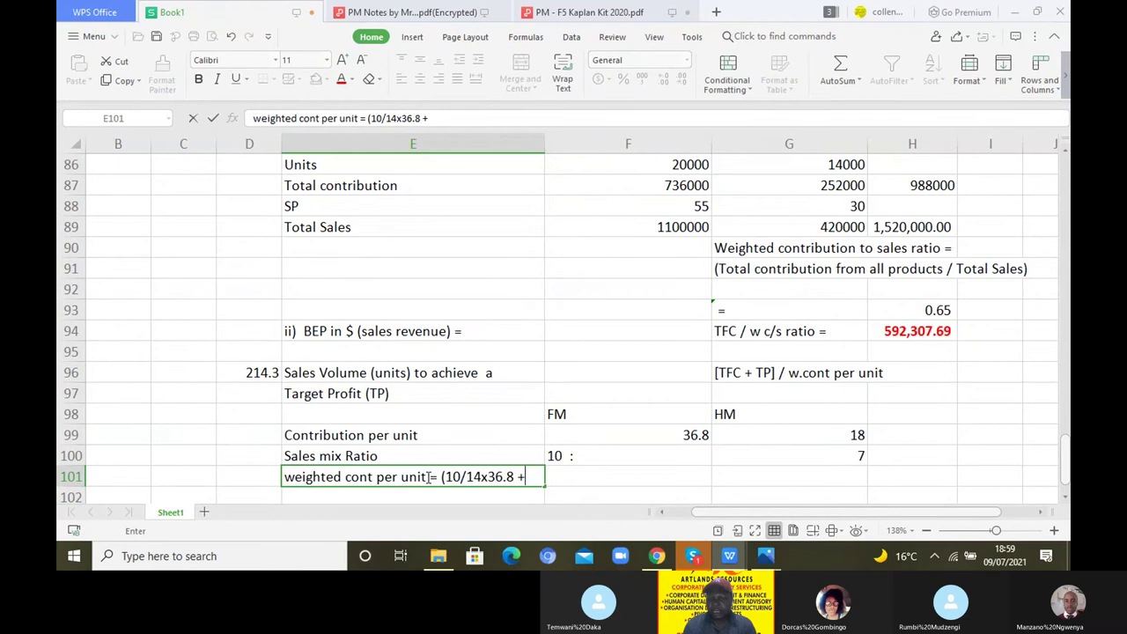
text(+7/1)
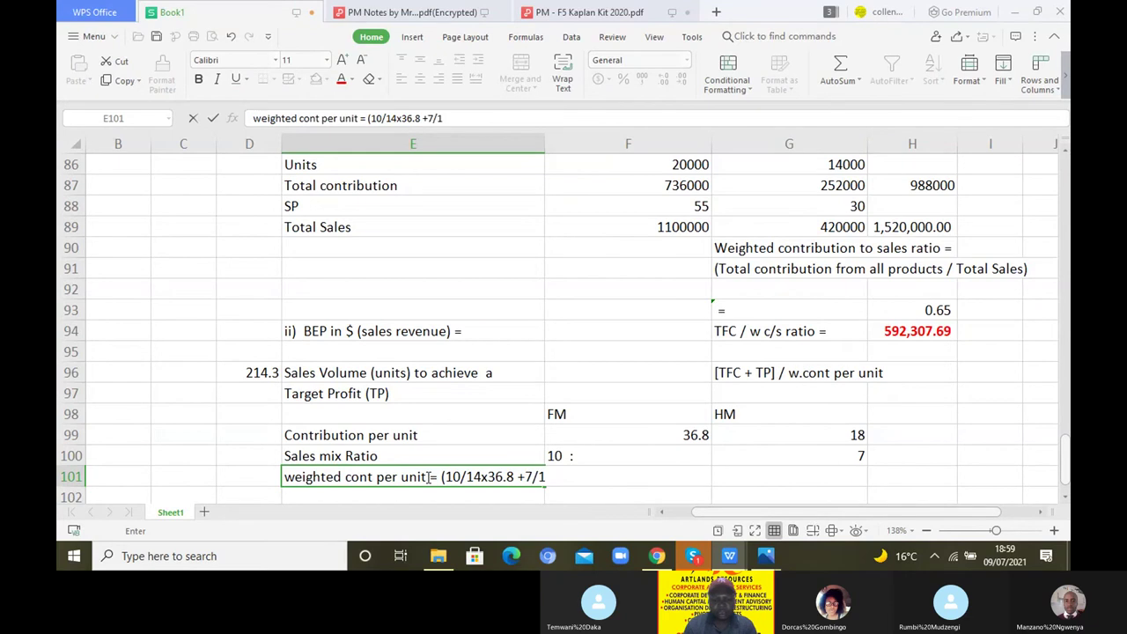
text(4*18)
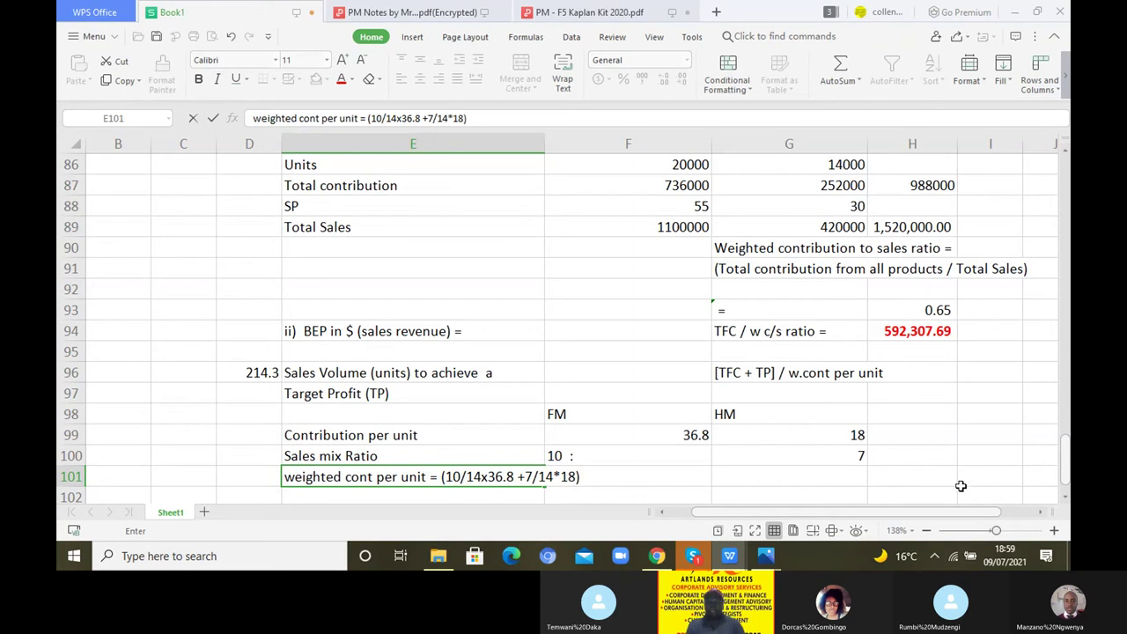
click(1064, 498)
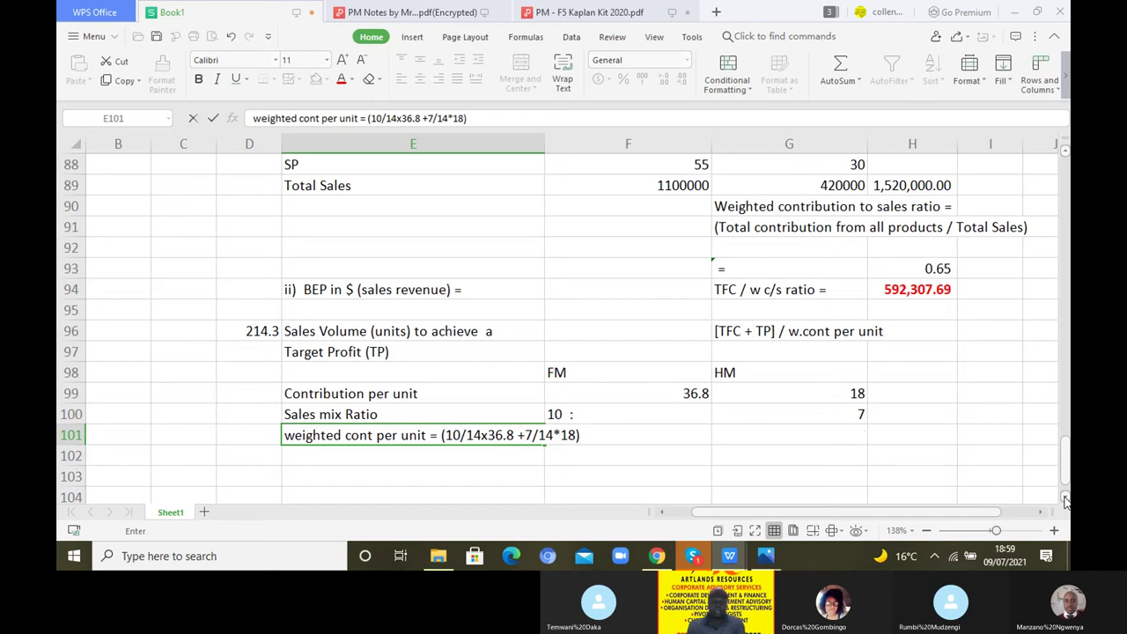
text(=)
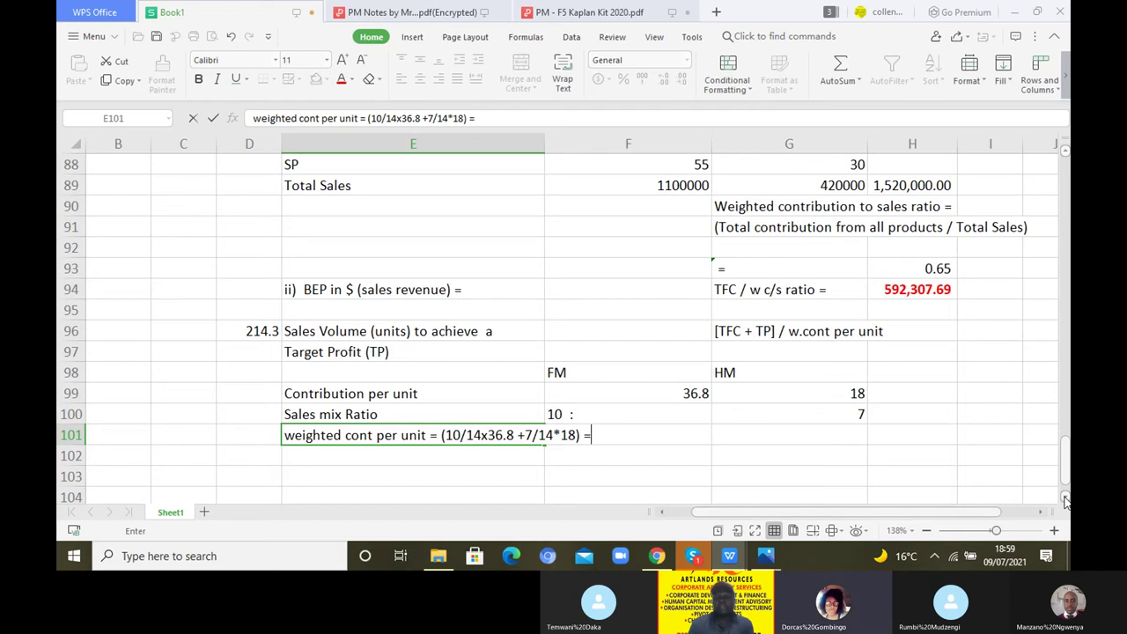
click(631, 457)
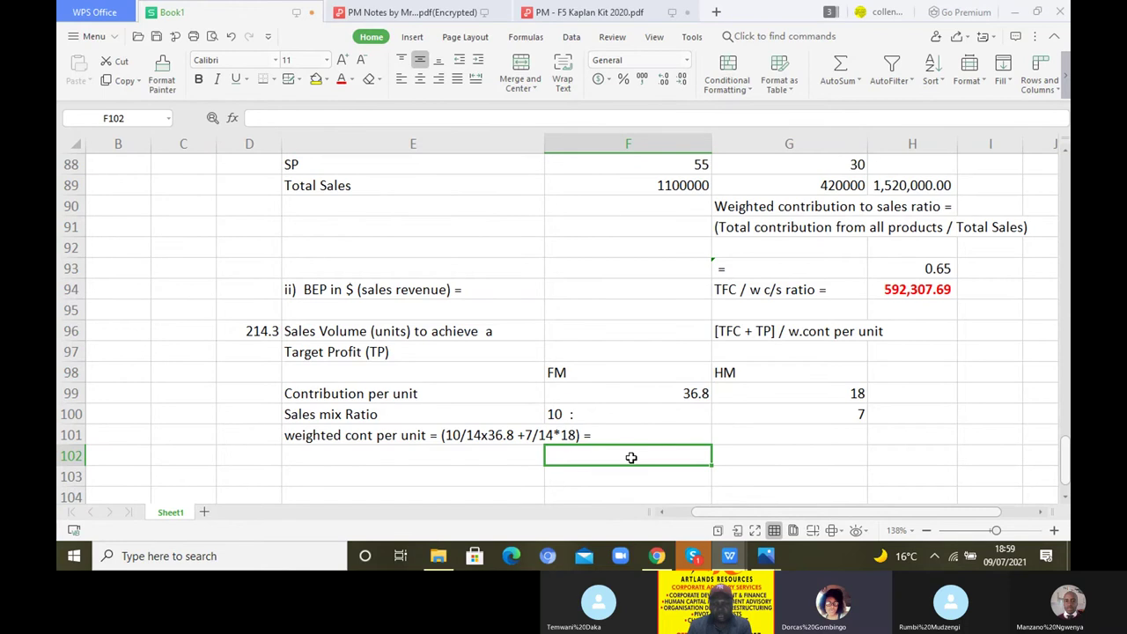
Replace both denominators in the weighted contribution per unit expression in E101 so it reads (10/17x36.8 +7/17*18).
click(459, 438)
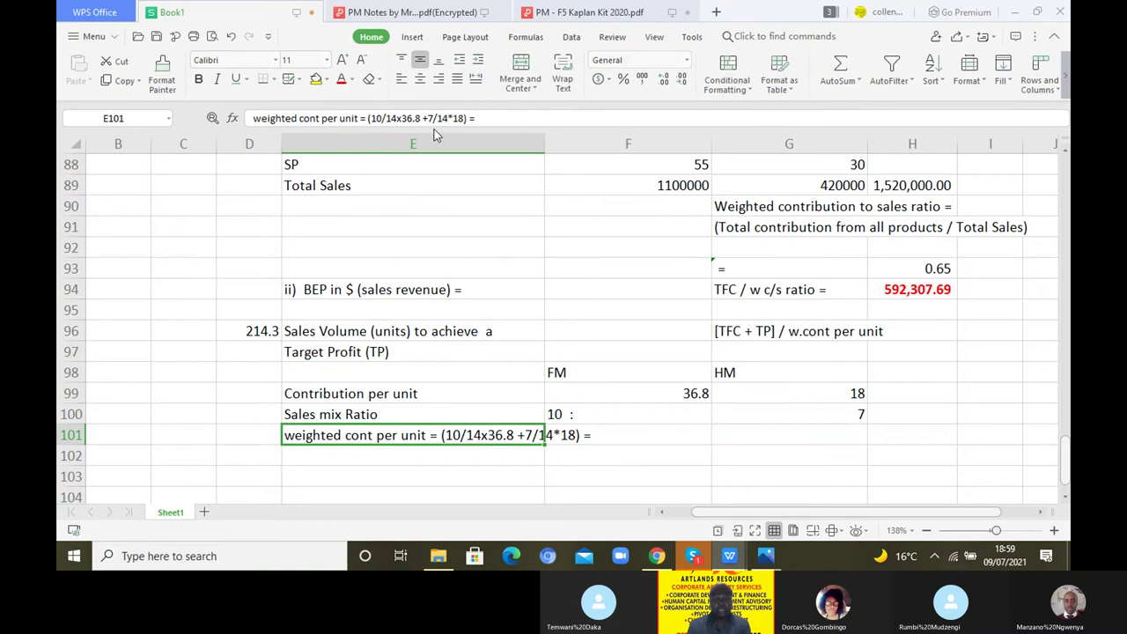
click(395, 118)
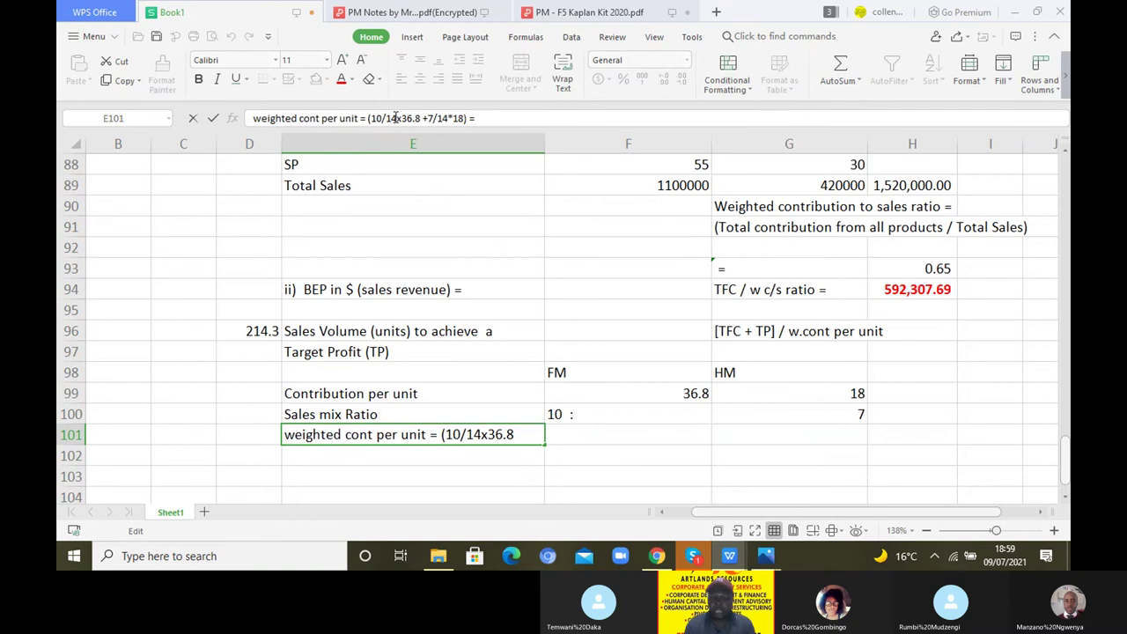
key(BackSpace)
key(BackSpace)
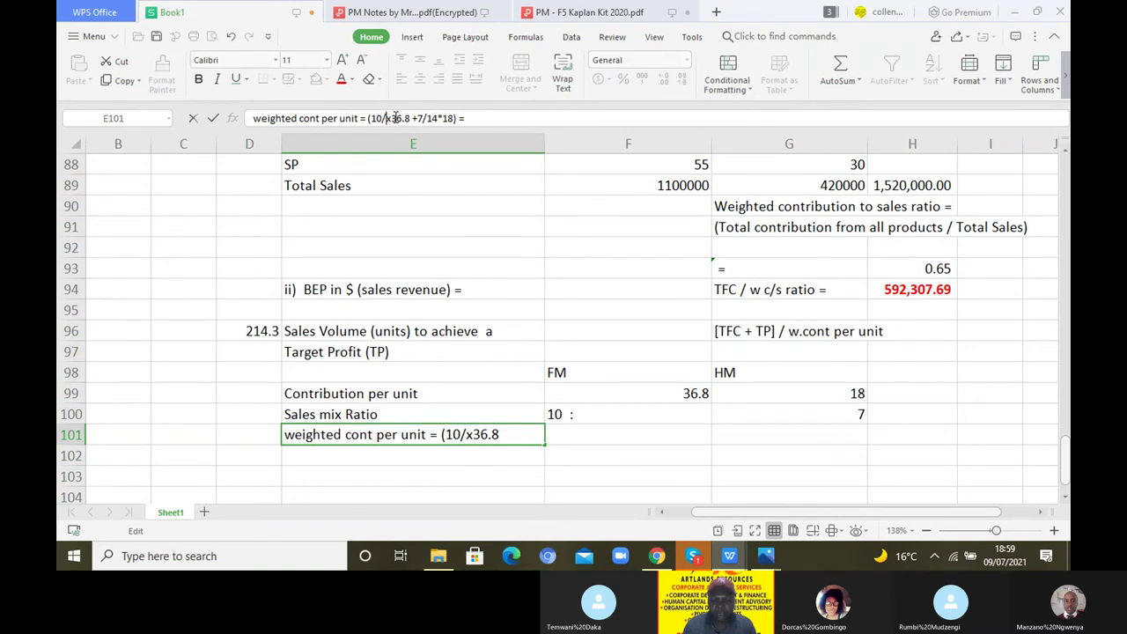
text(7)
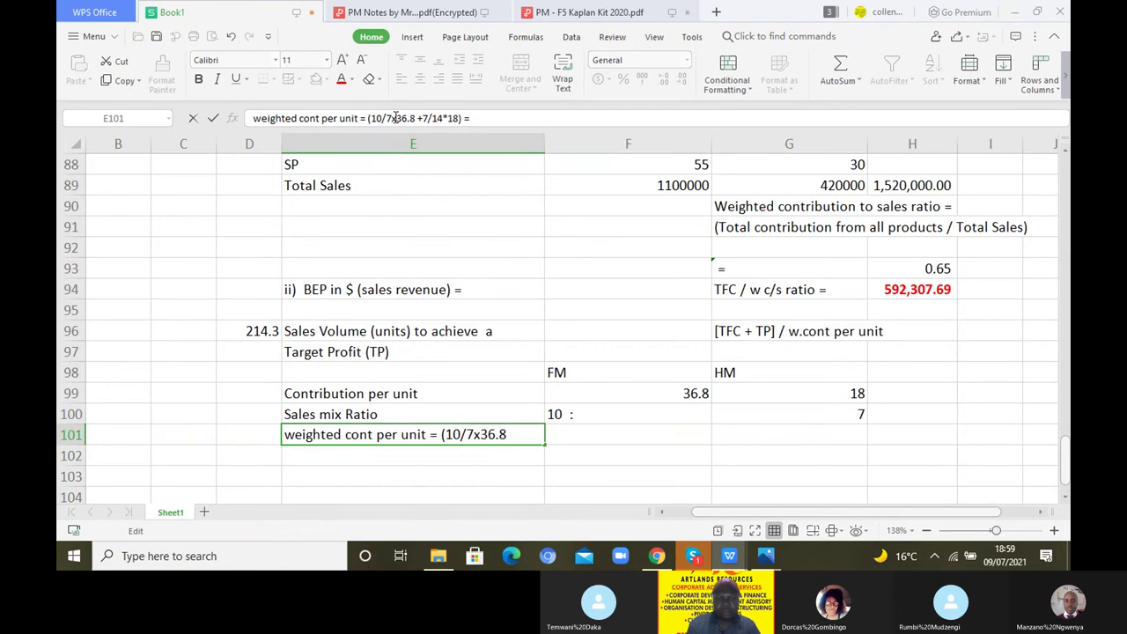
click(443, 118)
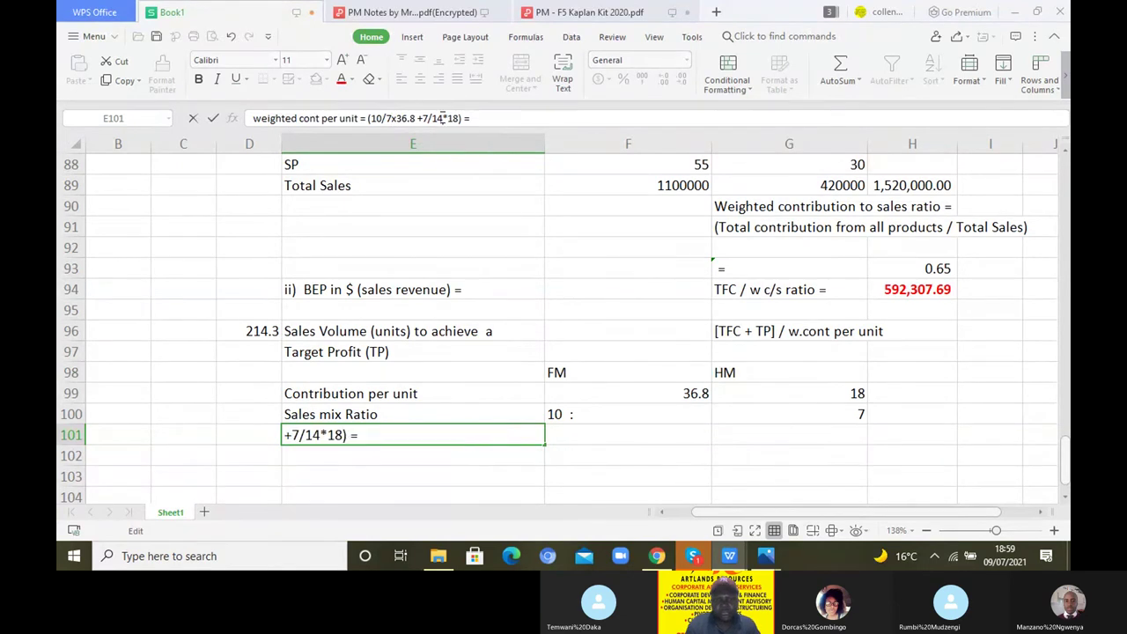
key(BackSpace)
key(BackSpace)
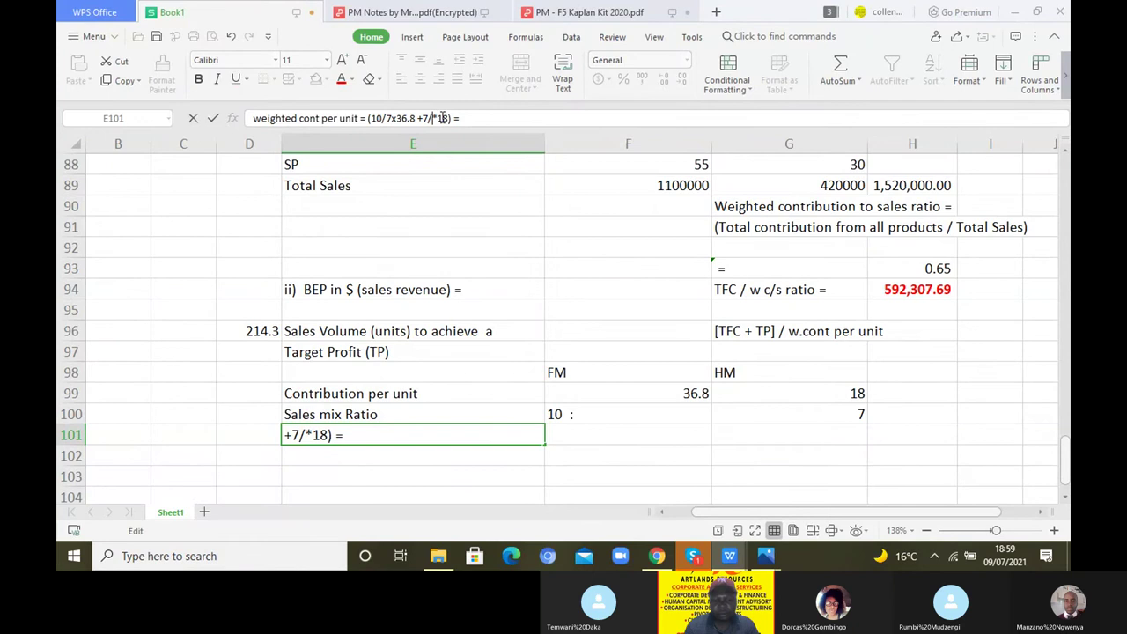
text(17)
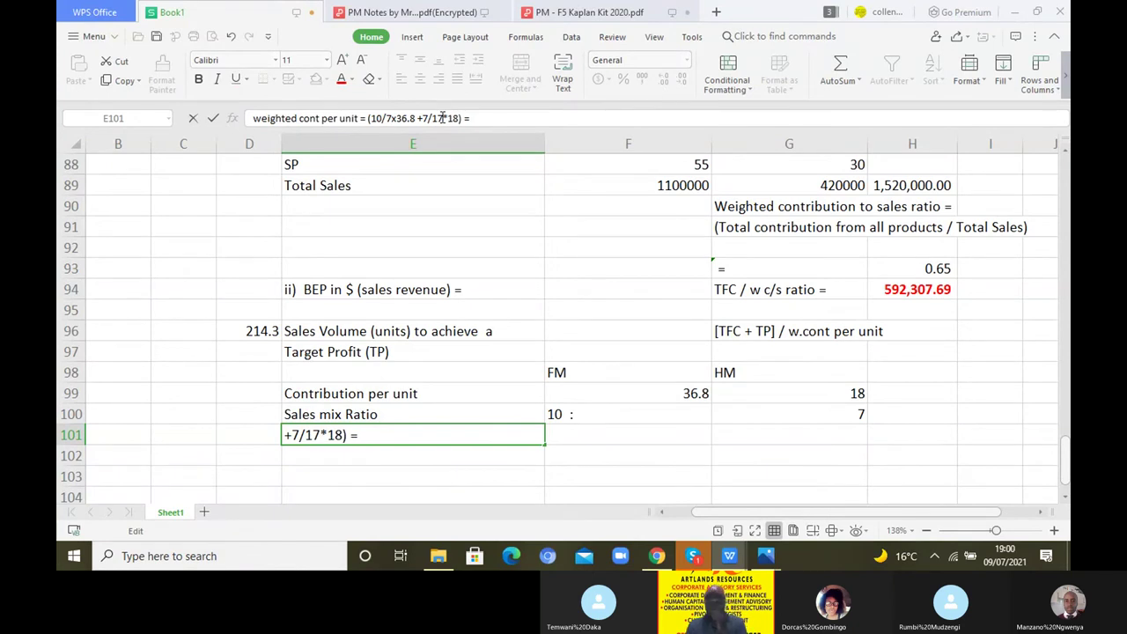
key(Return)
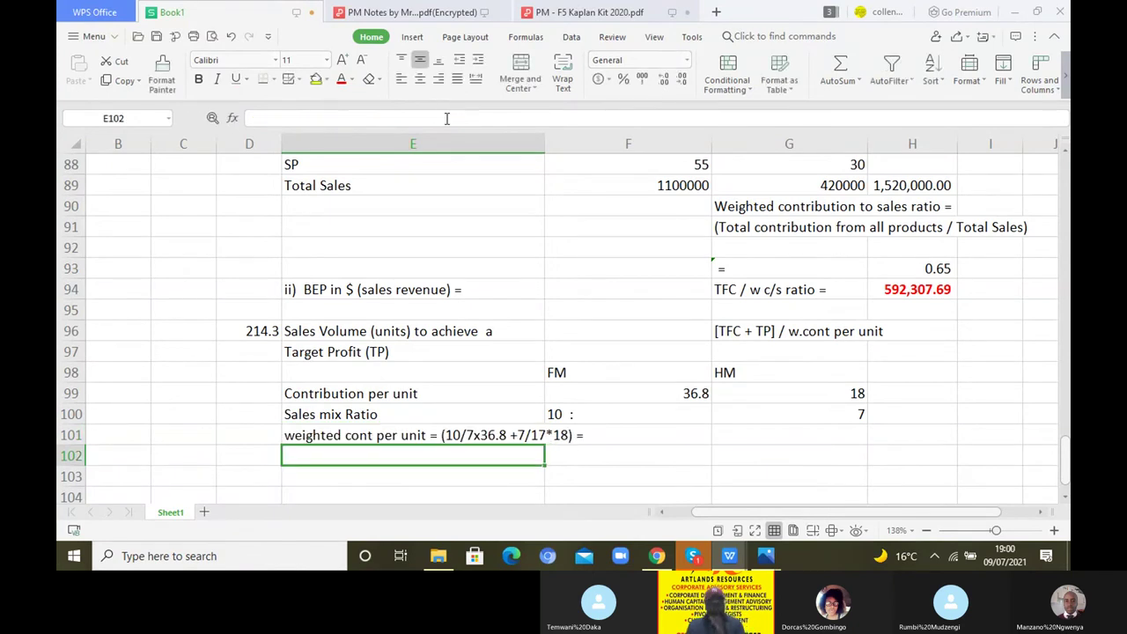
click(458, 435)
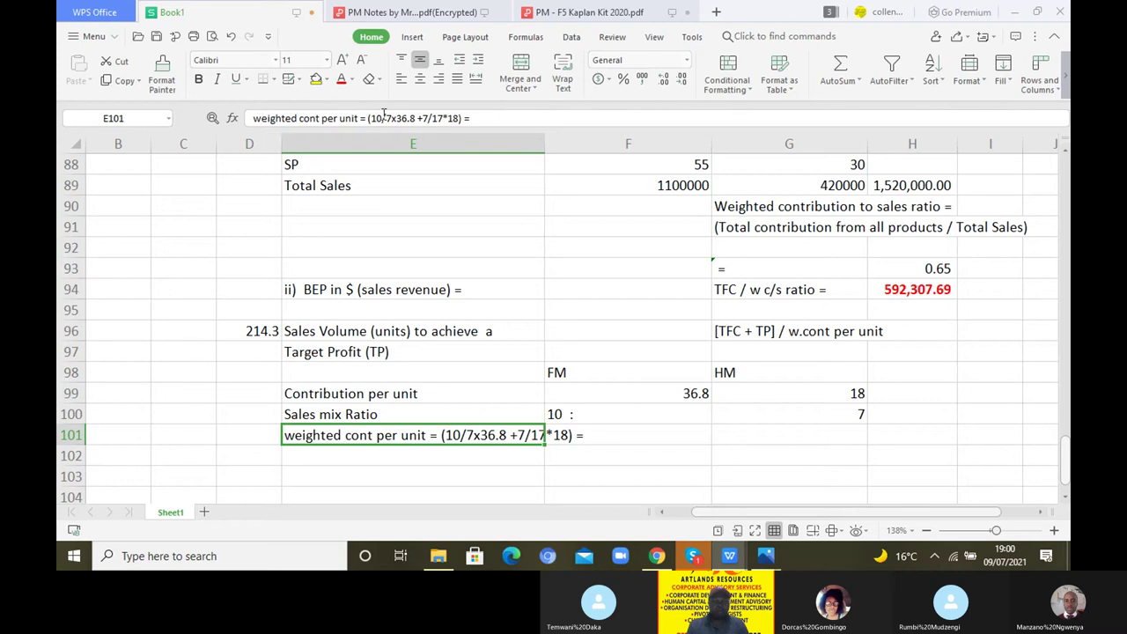
click(387, 118)
text(1)
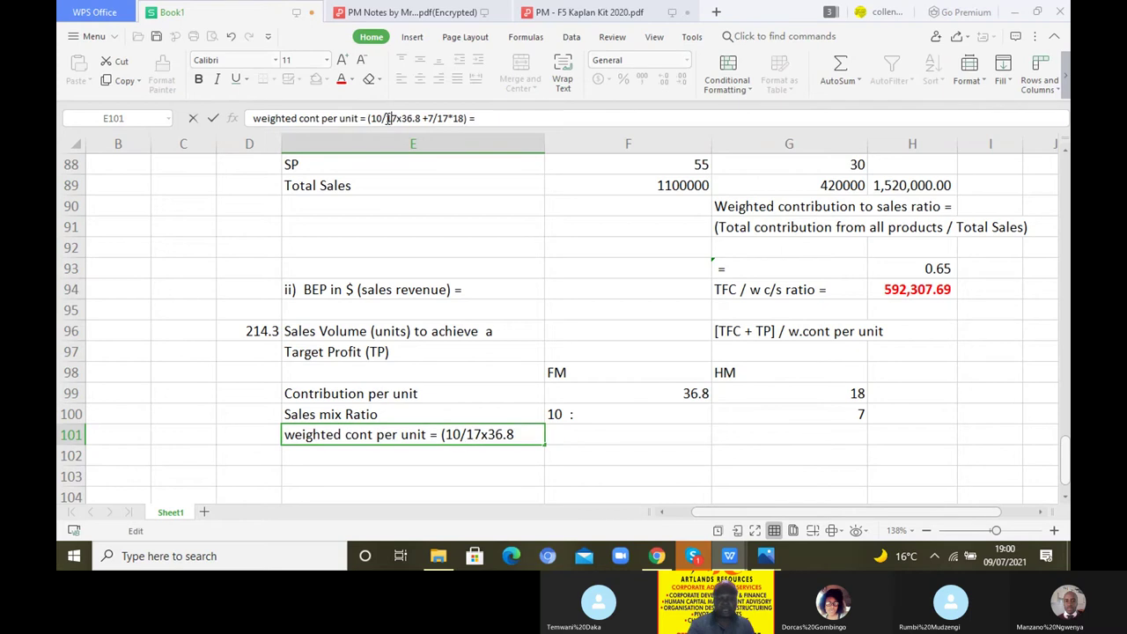
key(Return)
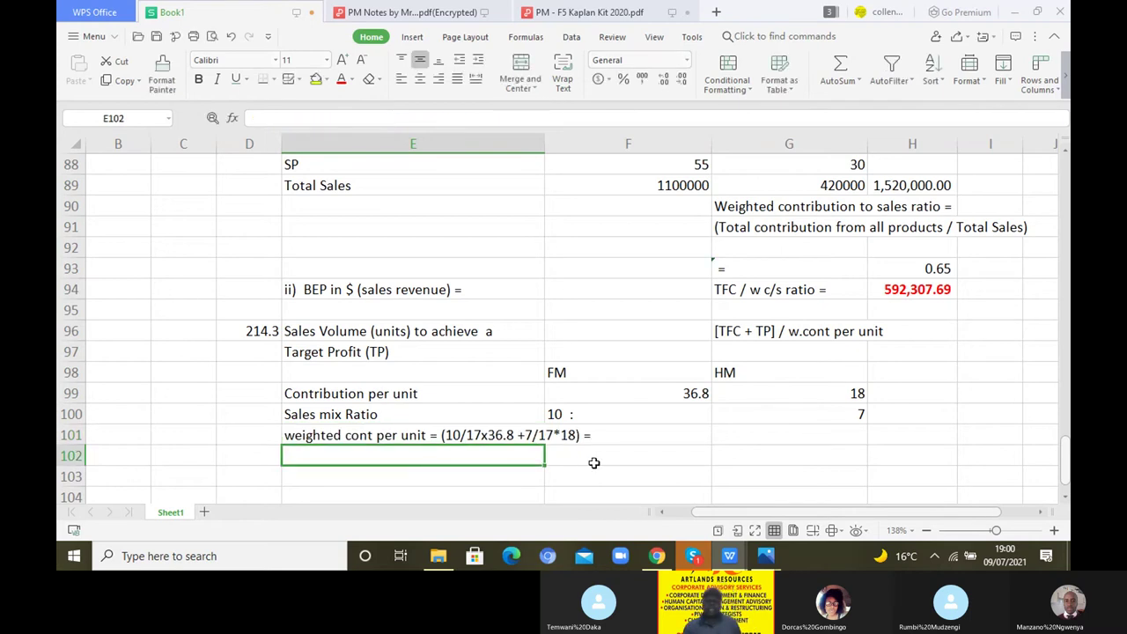
Calculate the weighted contribution per unit in F102 with the formula =10/17*F99+7/17*G99.
click(596, 457)
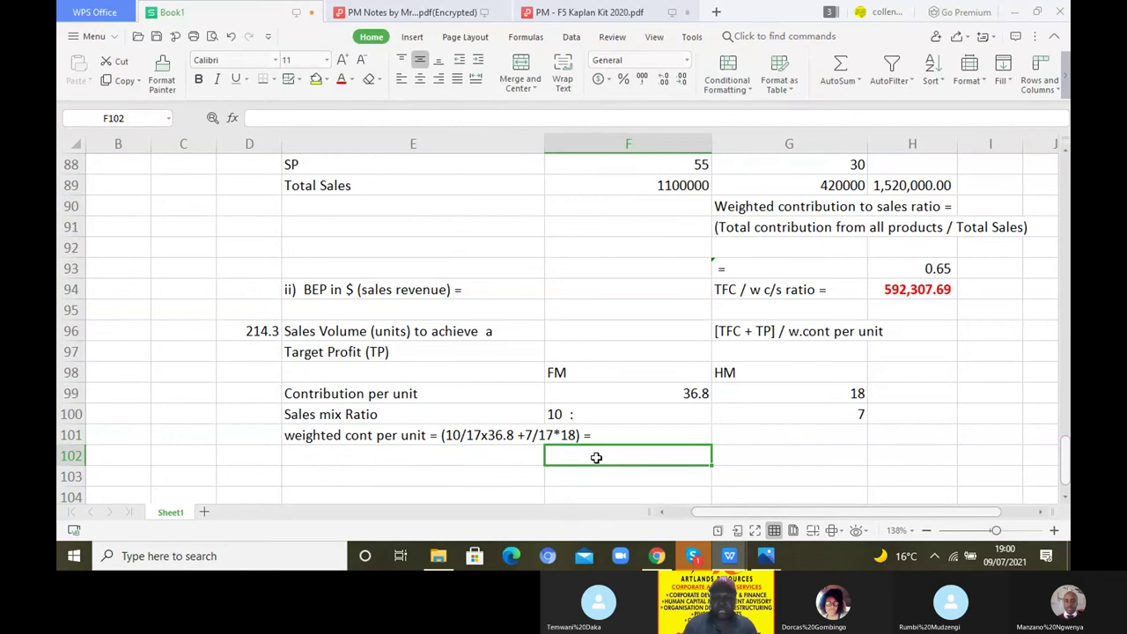
text(=10/1)
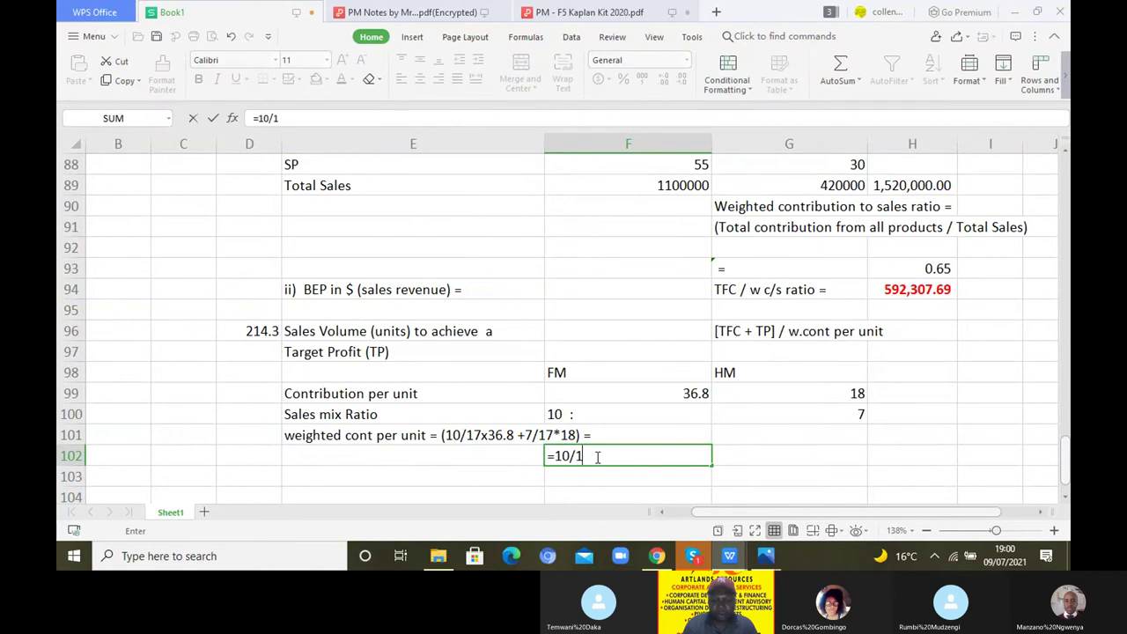
text(7)
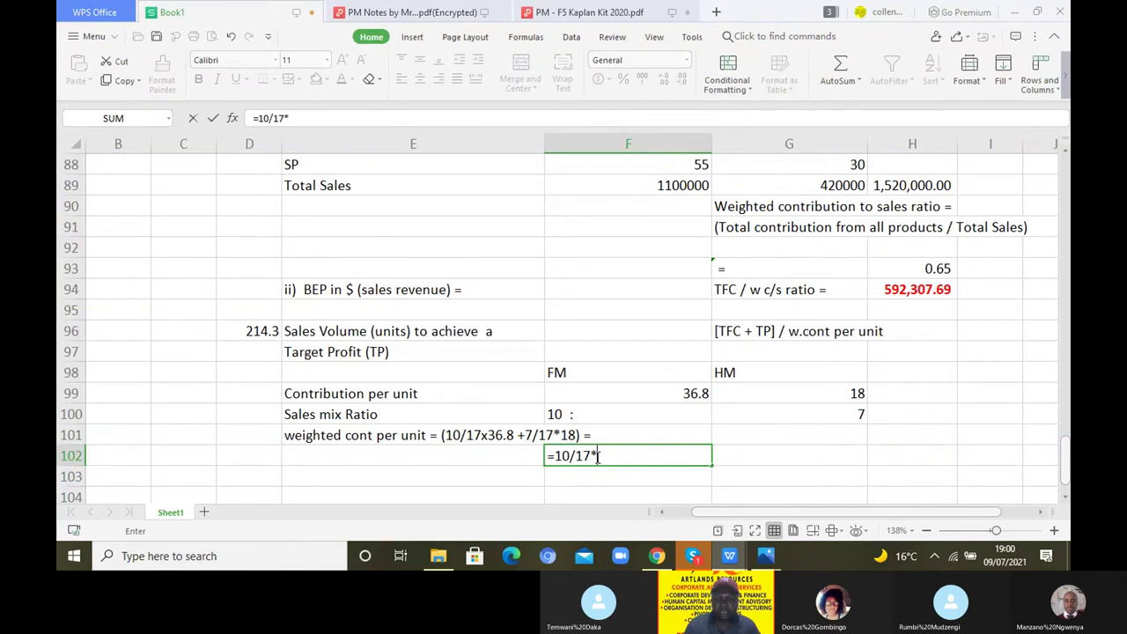
text(*)
click(687, 394)
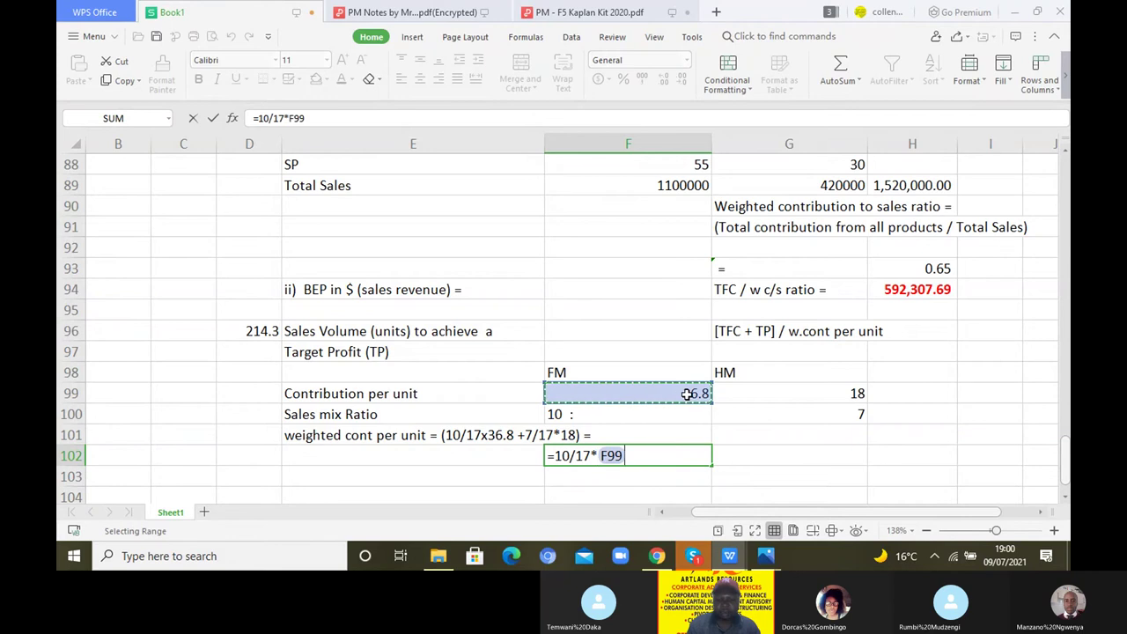
text(+7/17*)
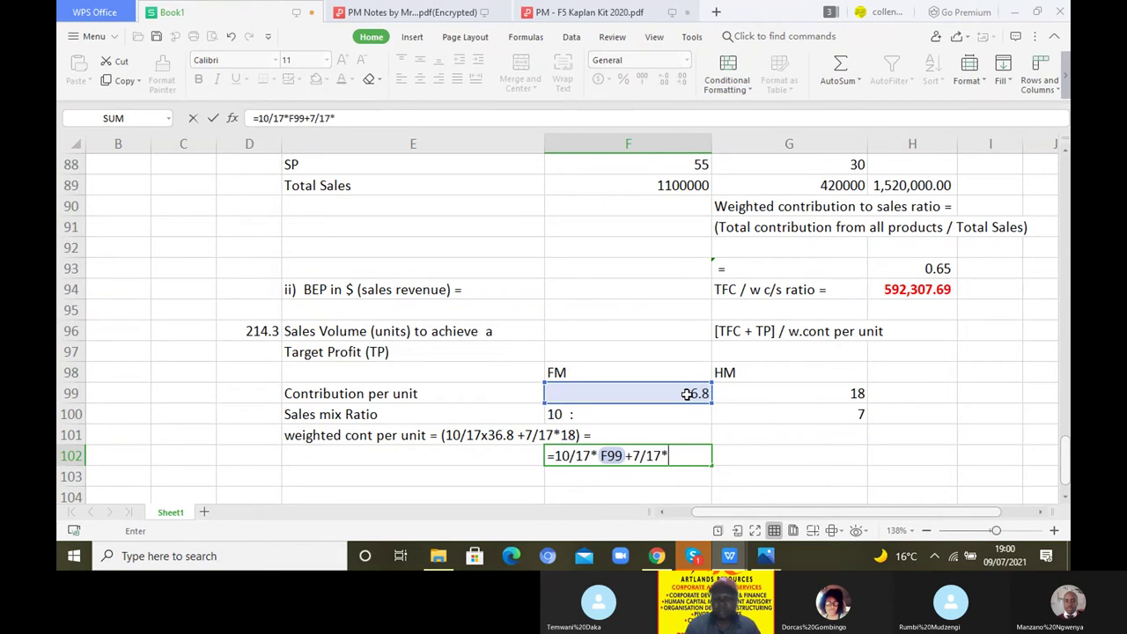
click(851, 394)
key(Return)
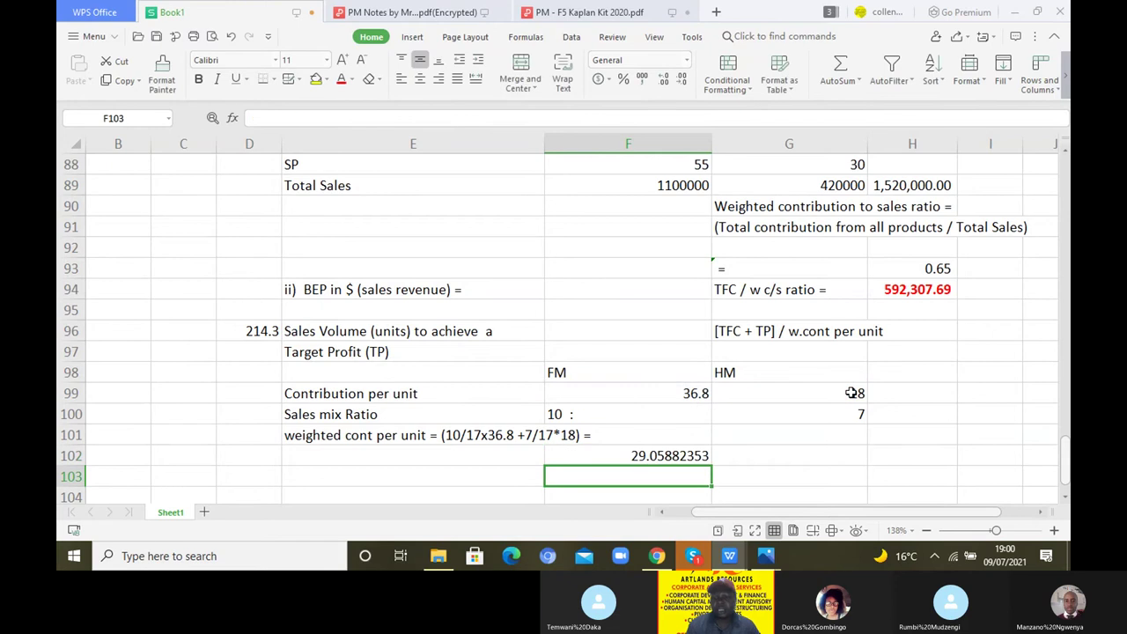
Apply the thousands-separator number format to F102 and fill the weighted contribution cells E101:F102 with yellow.
click(641, 456)
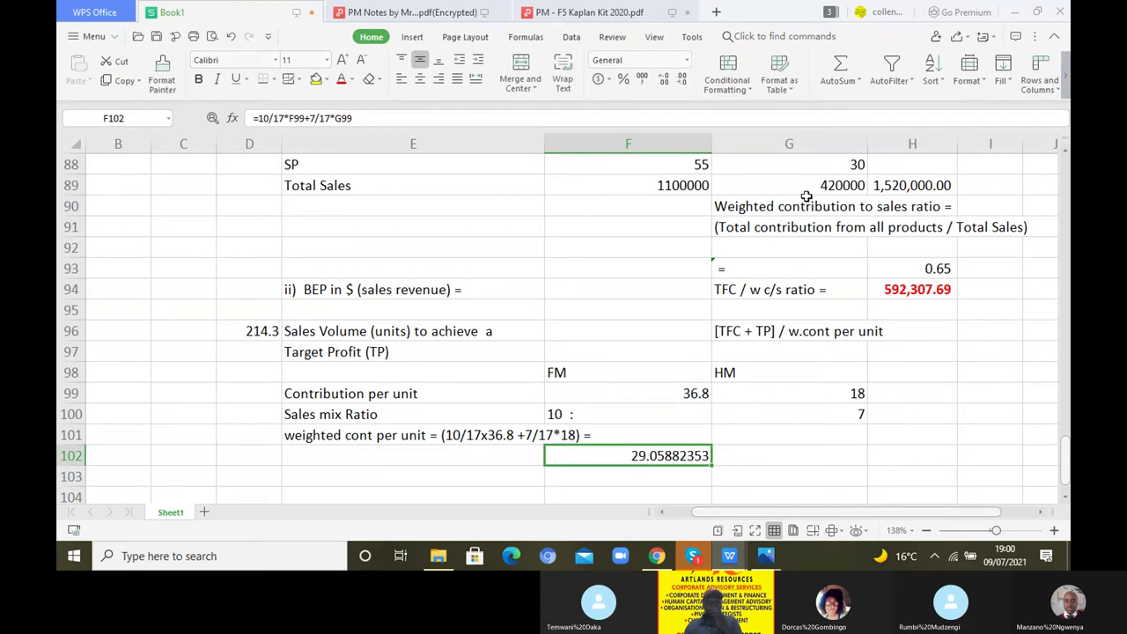
click(645, 79)
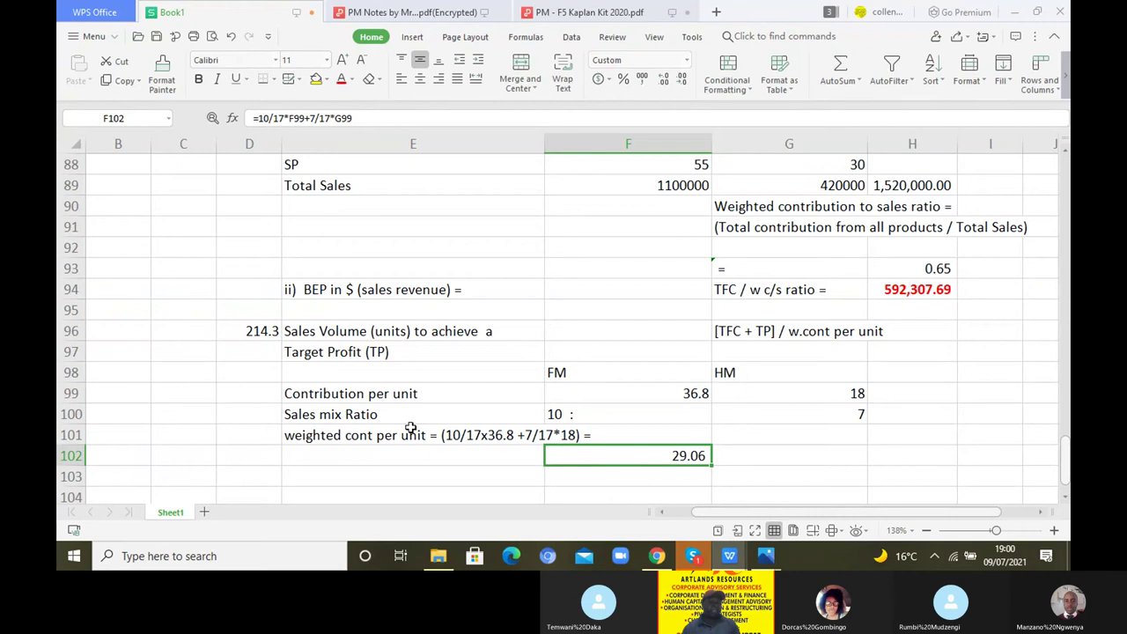
drag(351, 437, 647, 456)
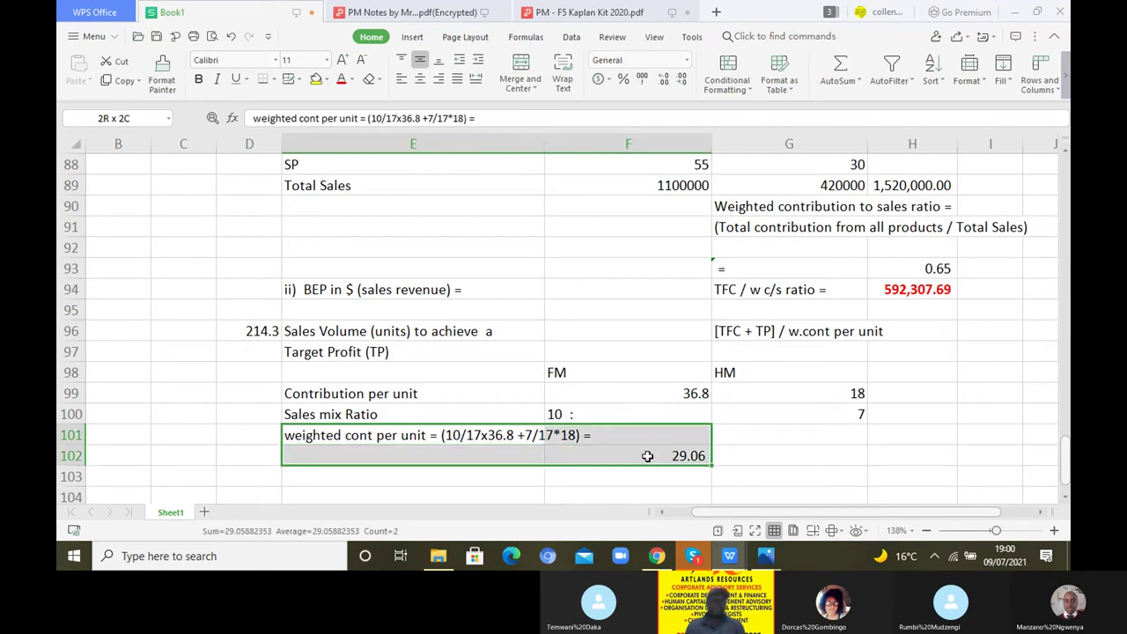
click(315, 79)
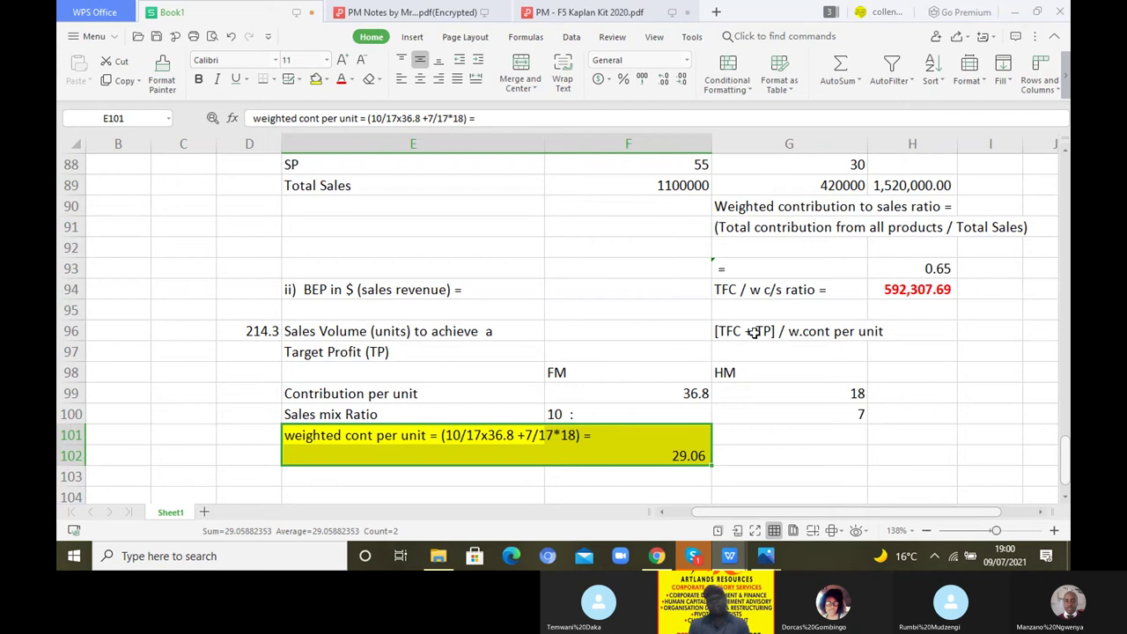
Make the target profit sales volume heading and its formula text in E96:G97 bold and red.
drag(365, 332, 822, 346)
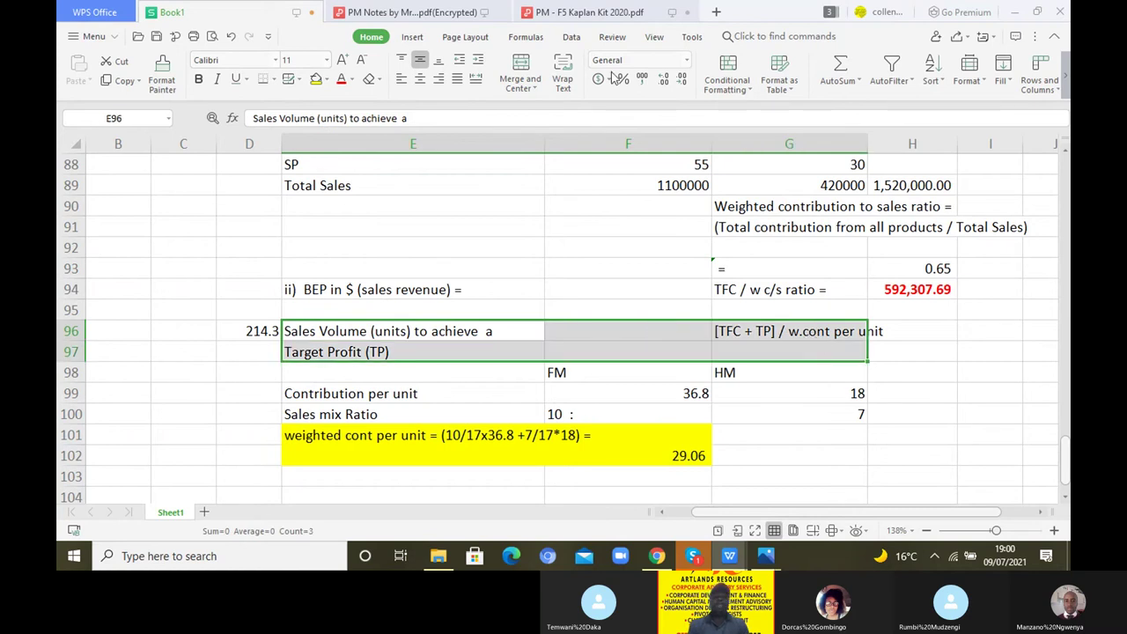
click(198, 78)
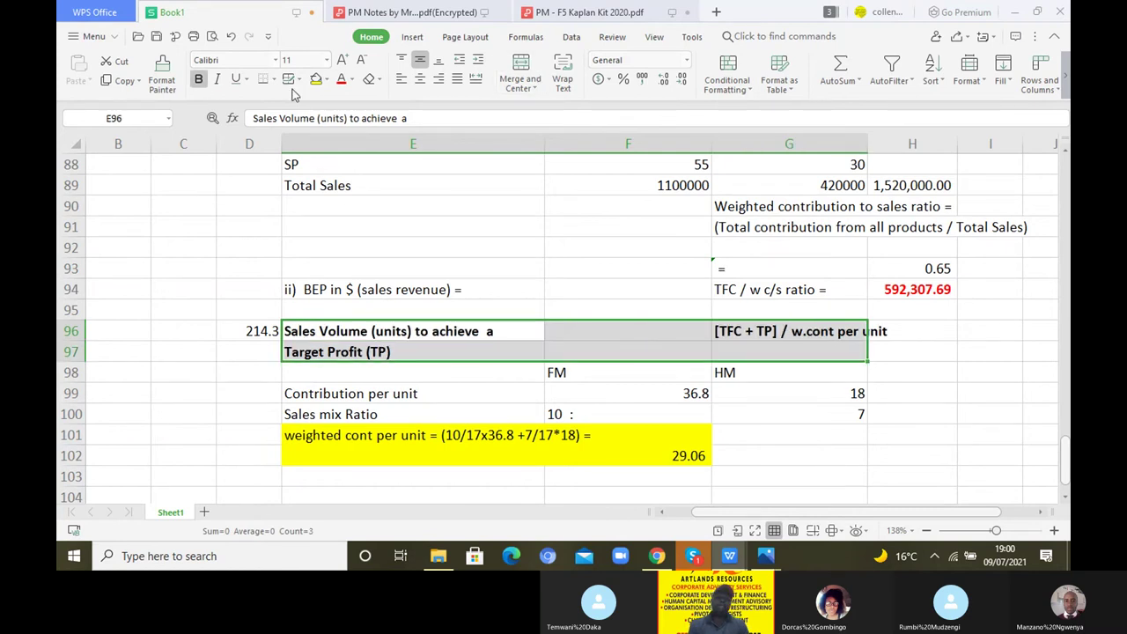
click(341, 79)
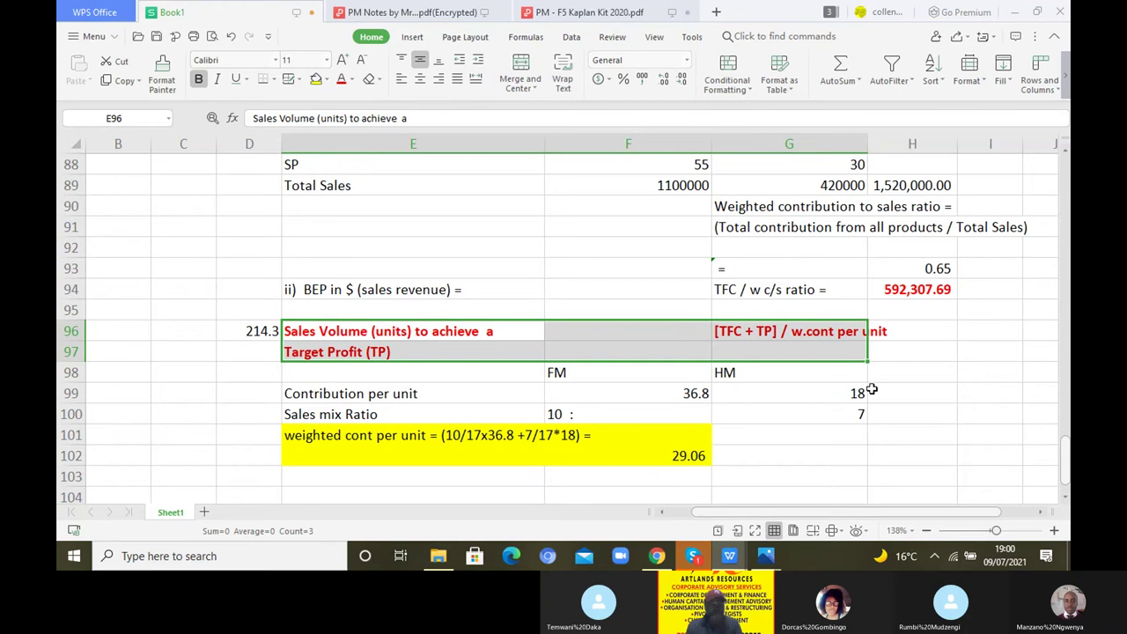
click(820, 370)
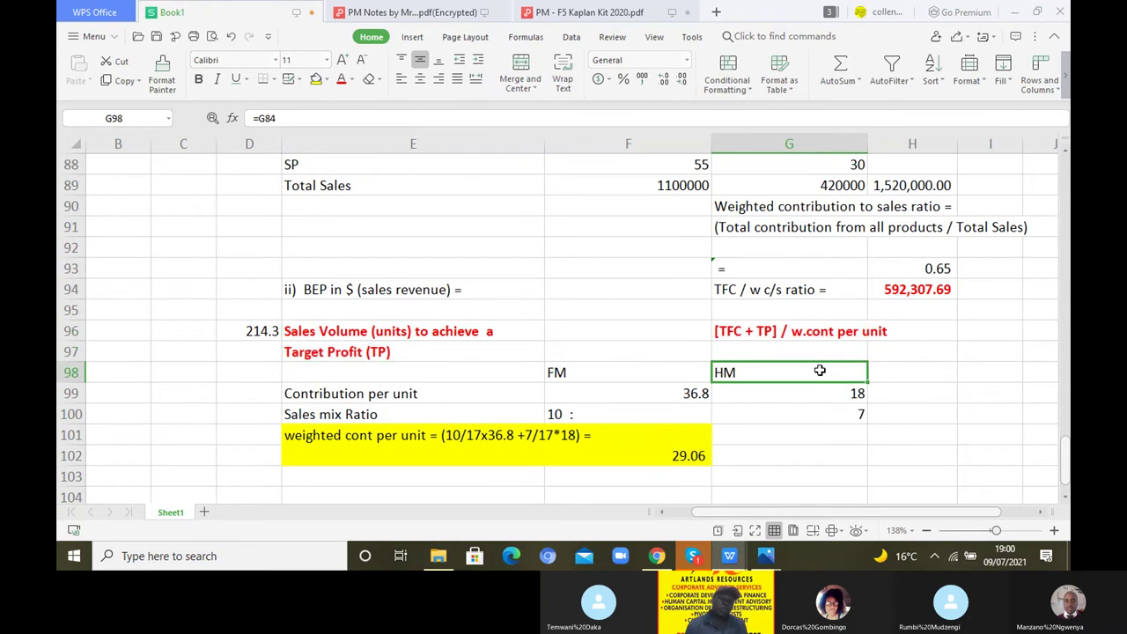
Add a TFC row below the weighted contribution, with the label in E103 and 385000 in G103.
click(734, 474)
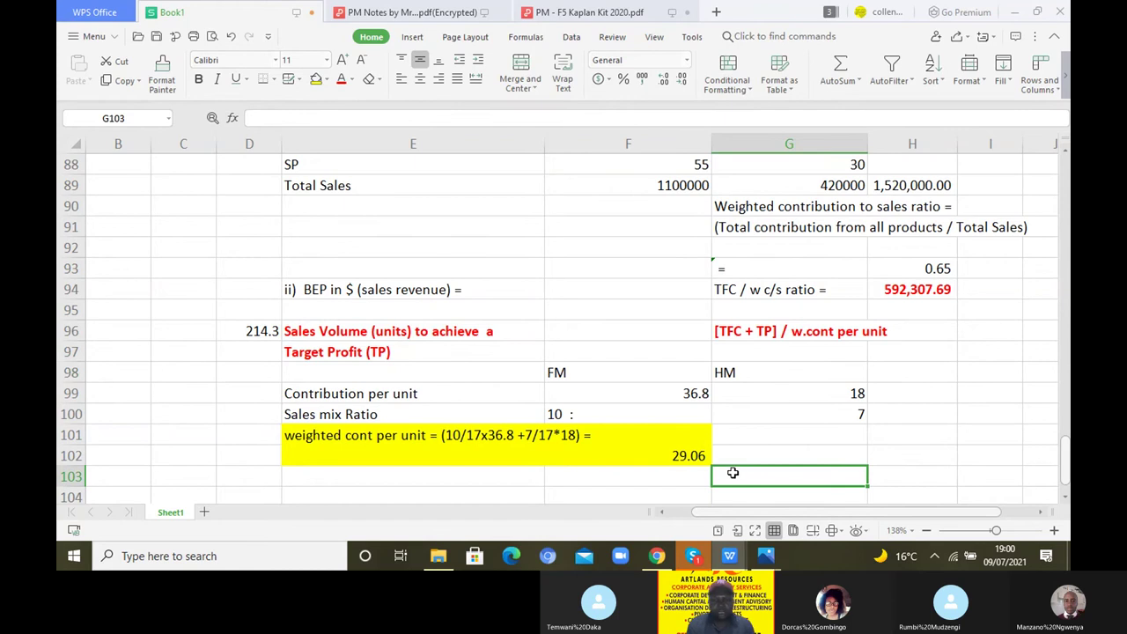
click(437, 479)
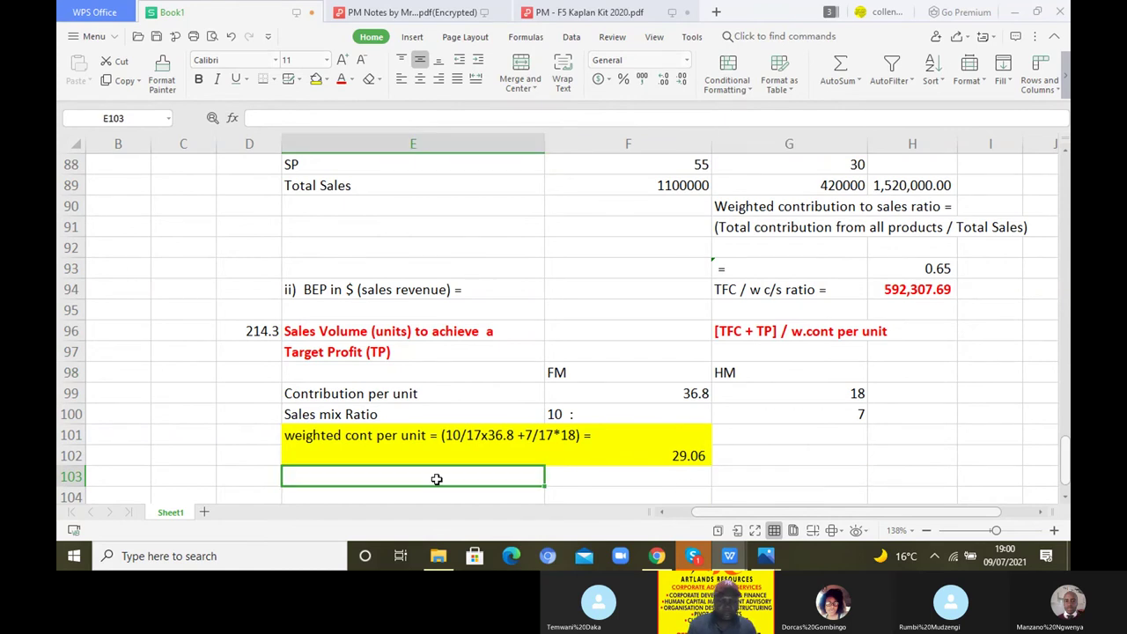
text(T)
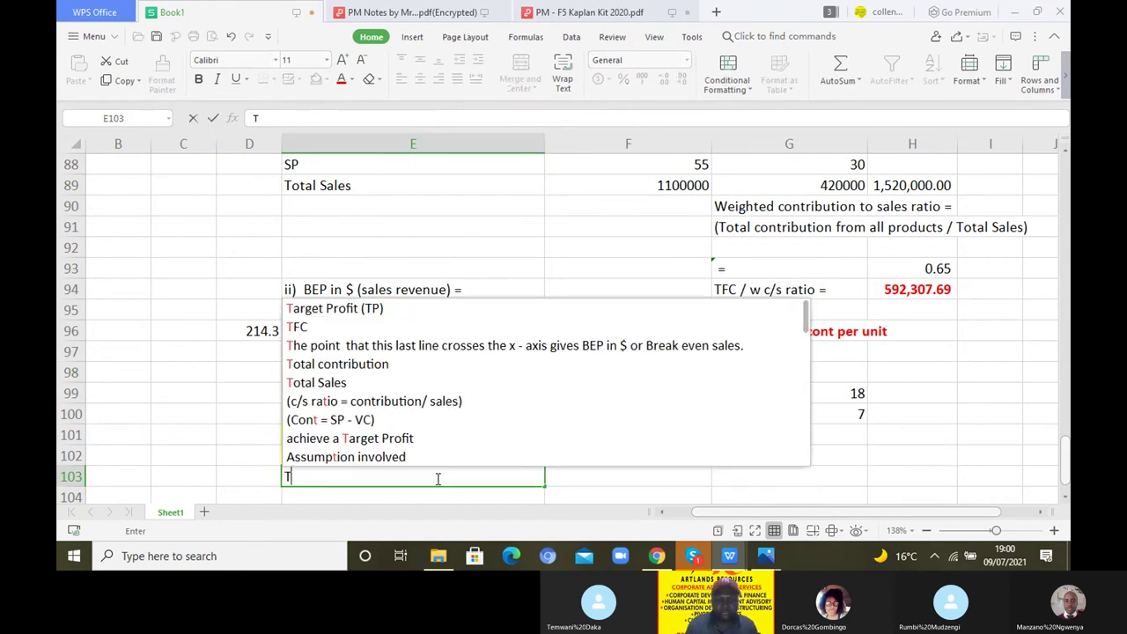
click(334, 327)
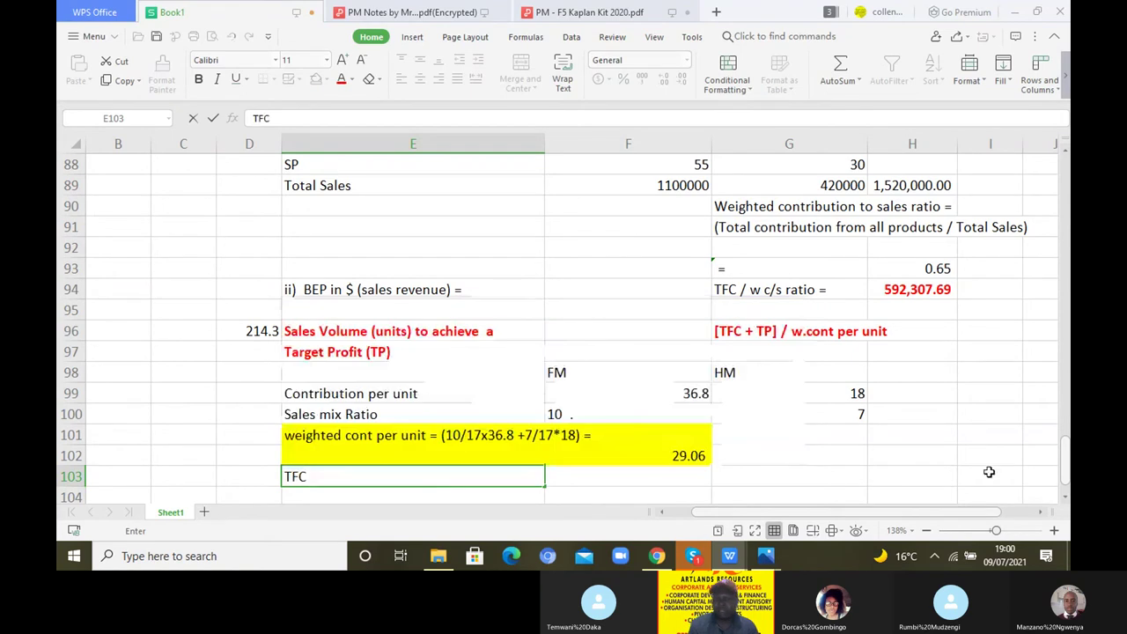
click(816, 479)
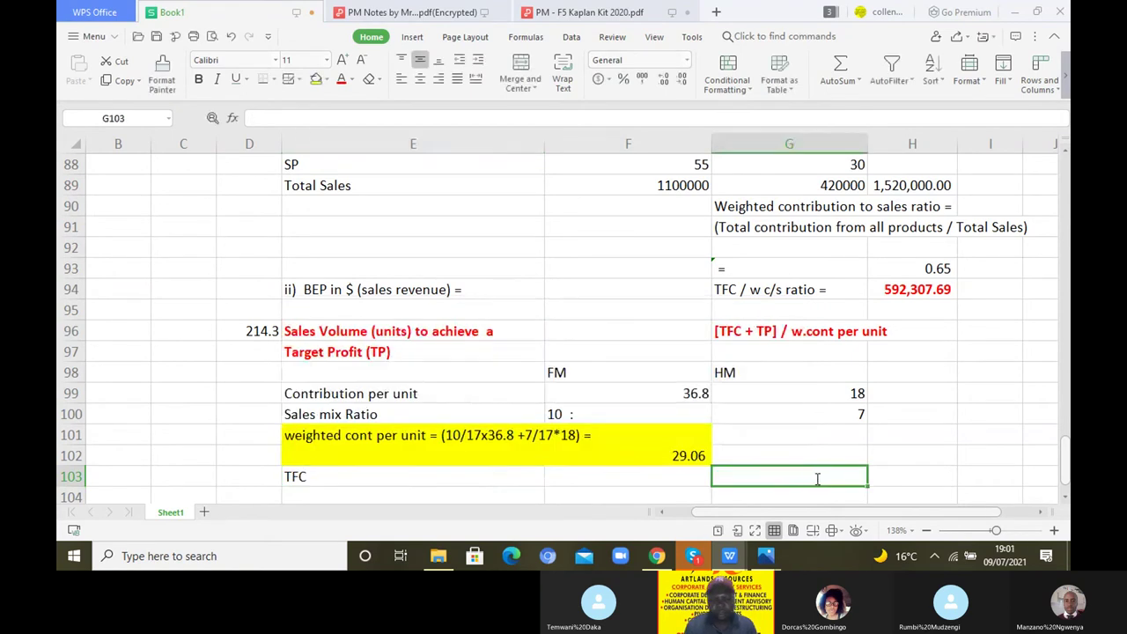
text(385000)
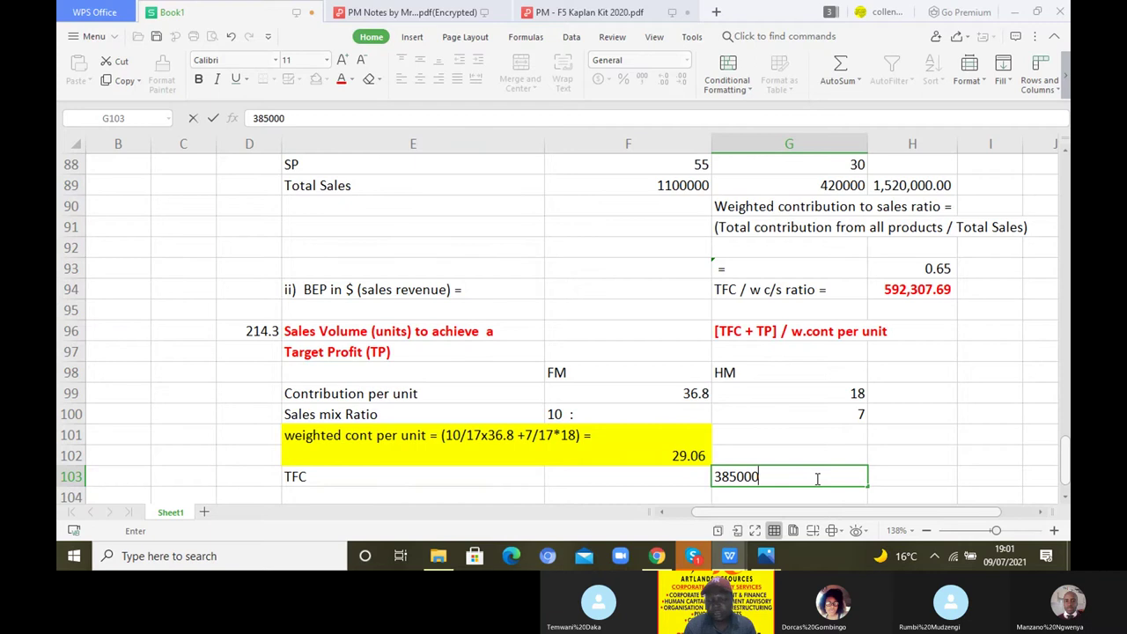
key(Return)
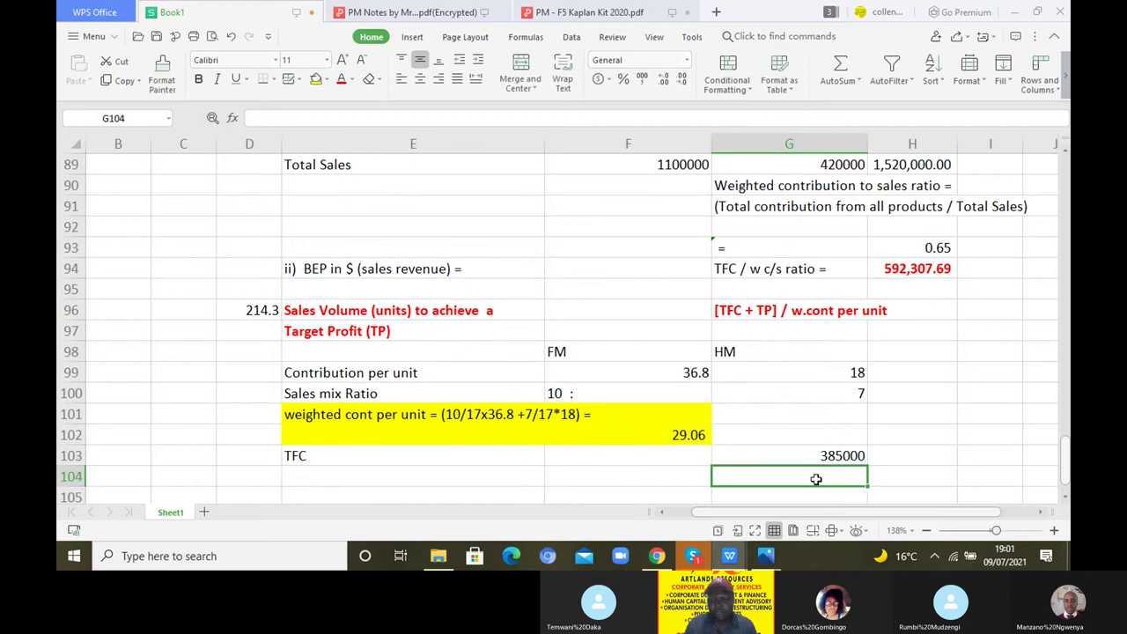
Add a TP row below the TFC row, with the label in E104 and 500000 in G104.
click(337, 479)
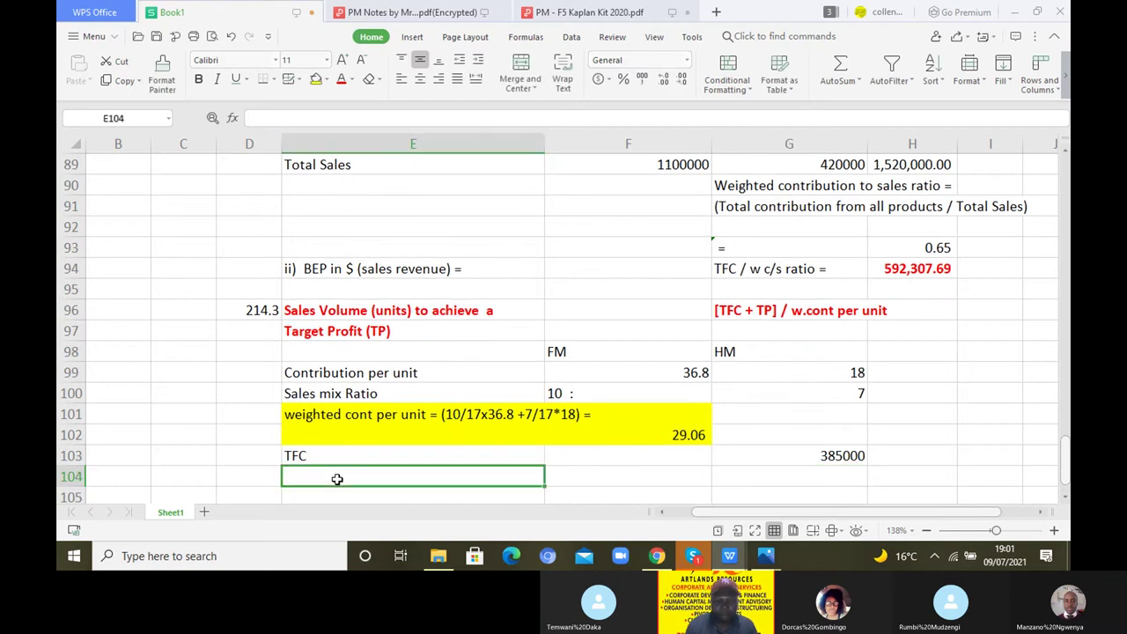
text(T)
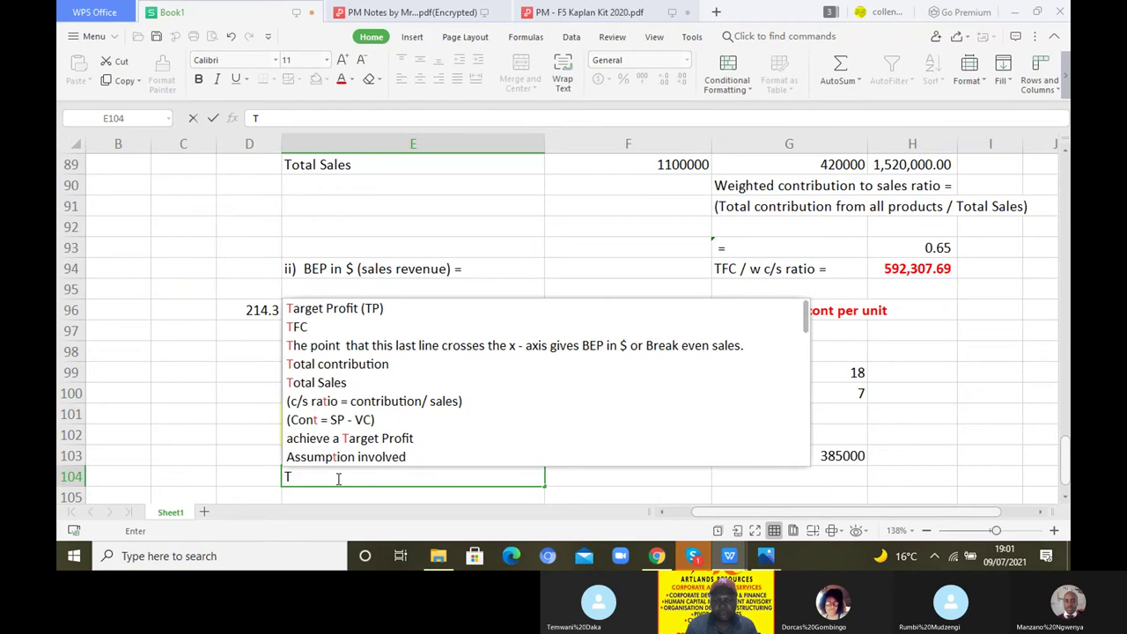
text(P)
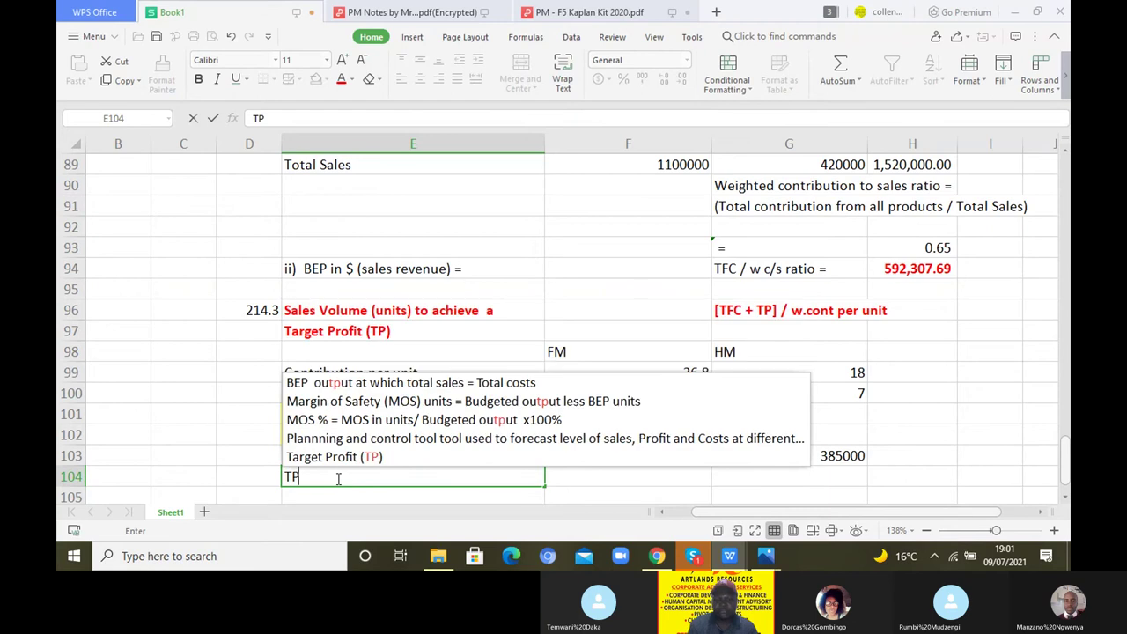
click(790, 477)
text(500000)
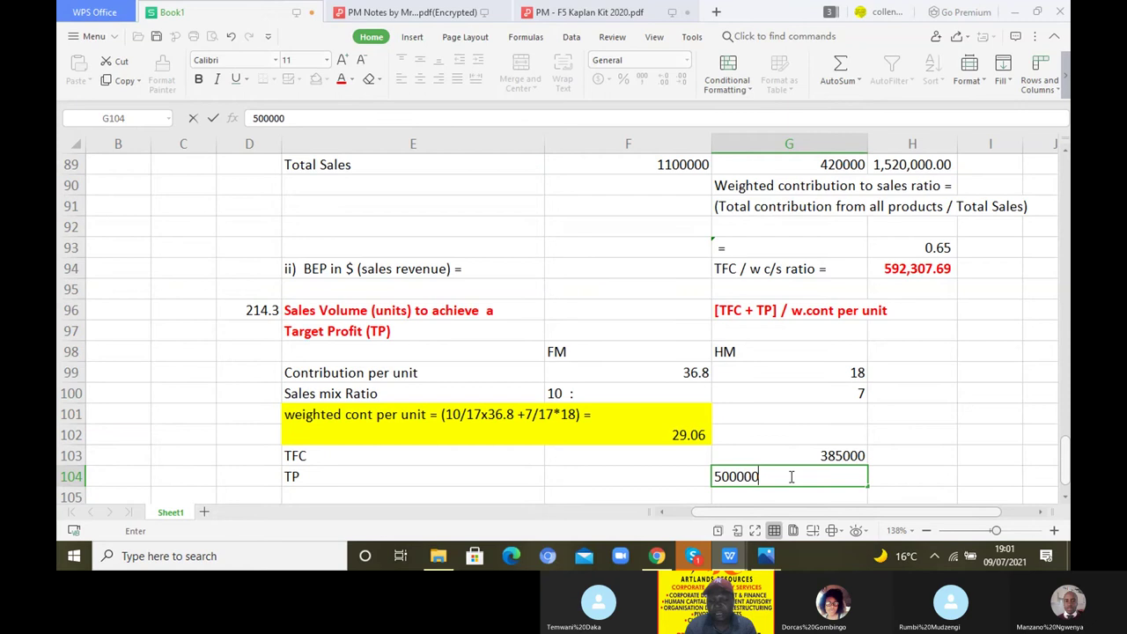
key(Return)
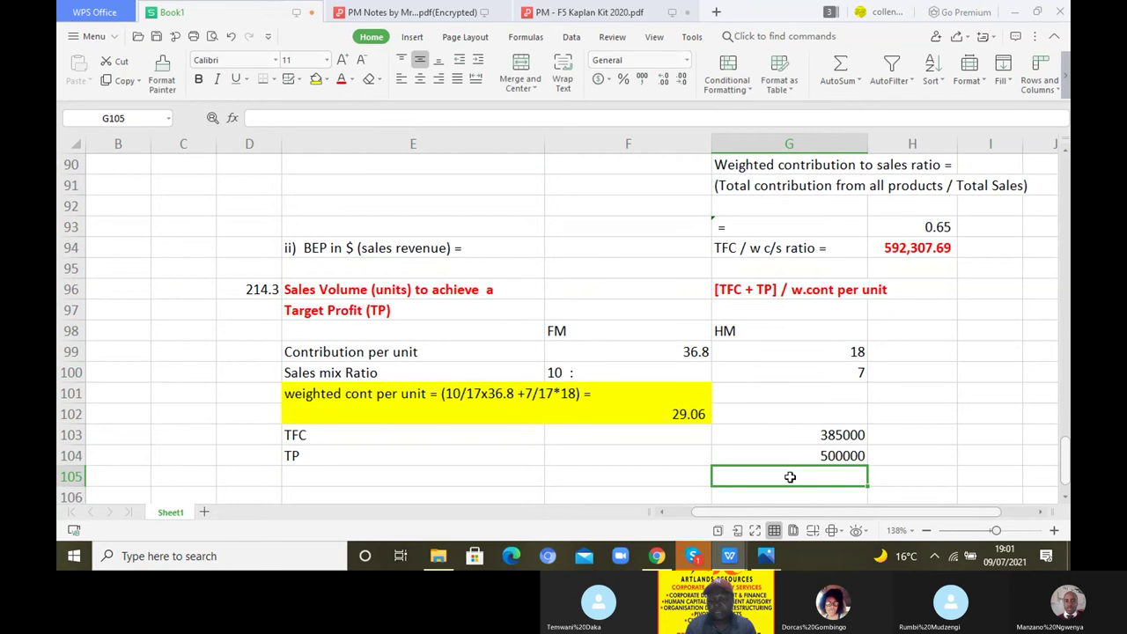
Add a "TFC +TP" row with the label in E105 and the sum of the TFC and TP amounts in G105.
click(359, 476)
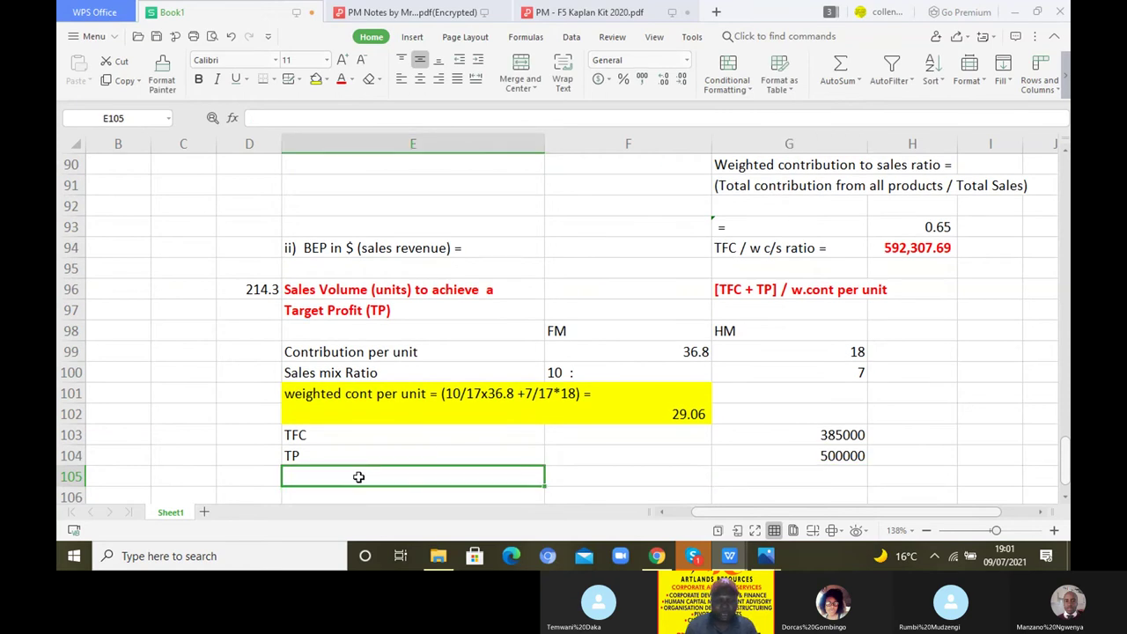
text(TFC )
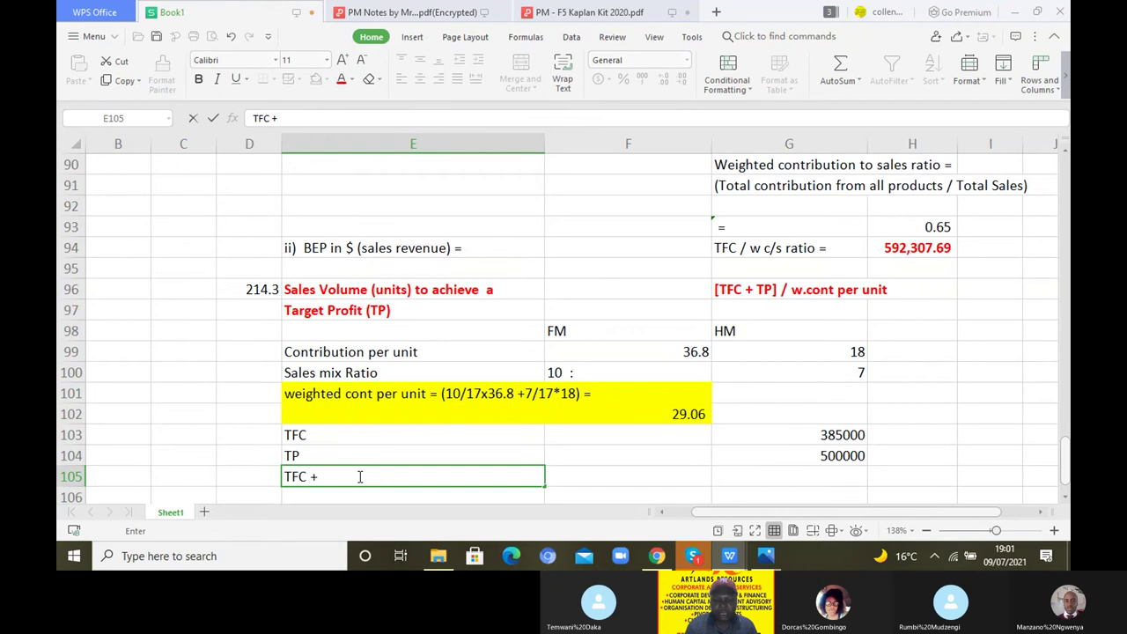
text(+TP)
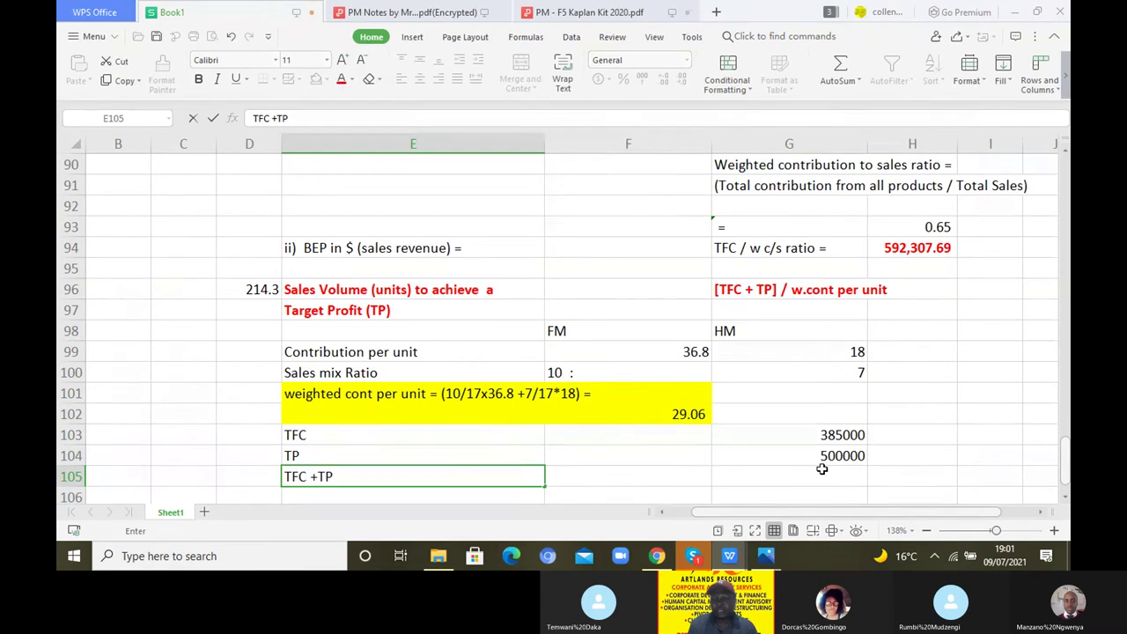
click(821, 471)
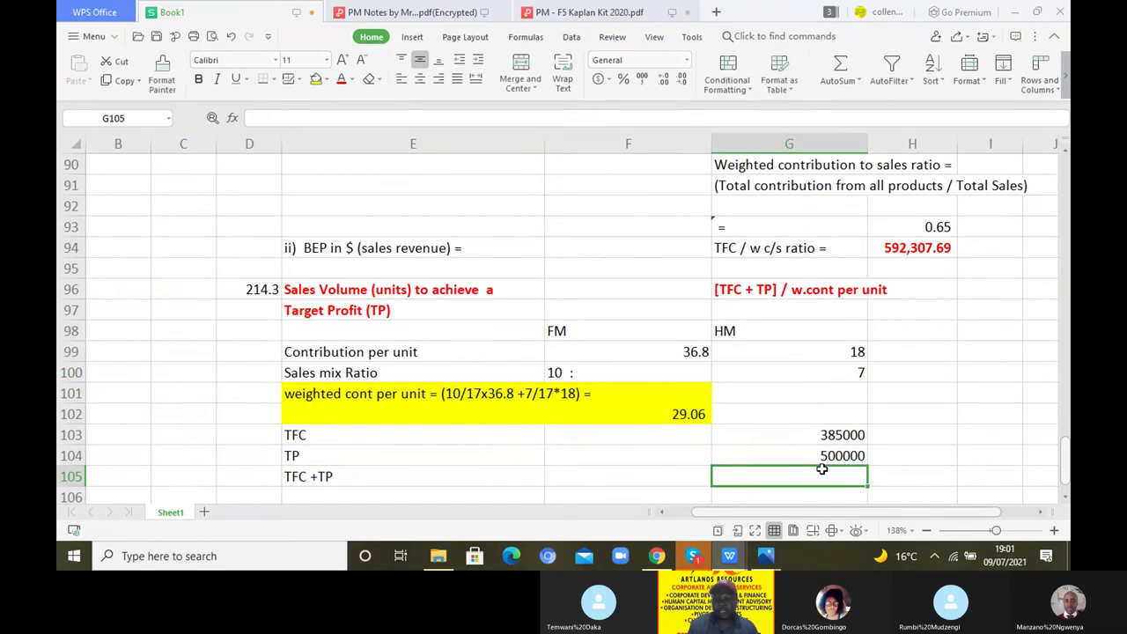
click(839, 67)
key(Return)
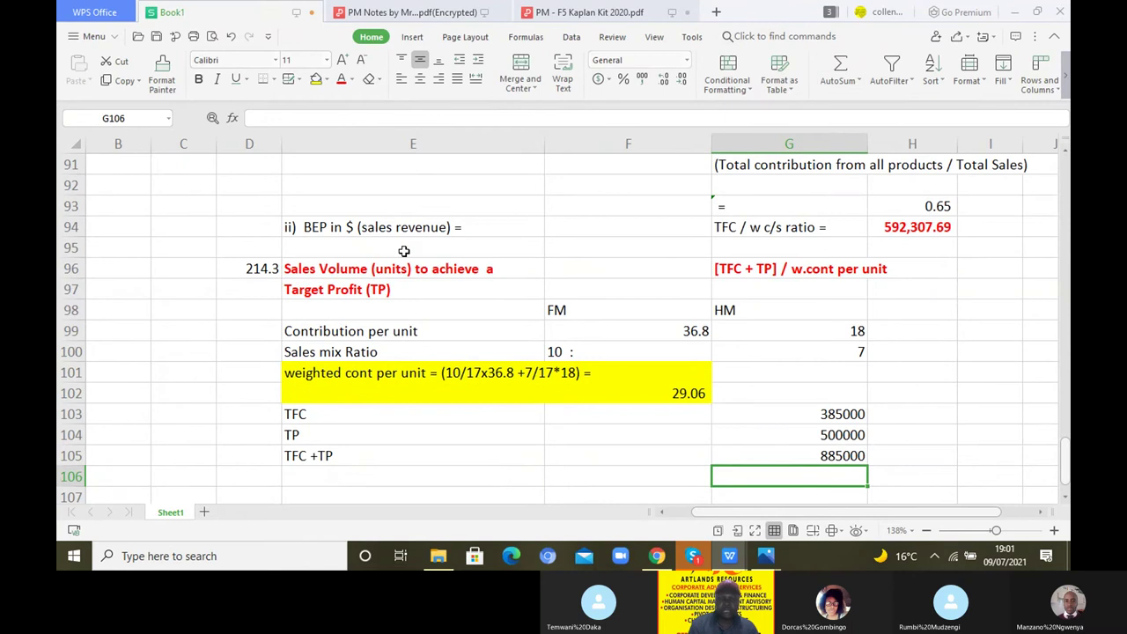
Copy the red target profit sales volume heading from E96:E97 into E106:E107.
click(327, 479)
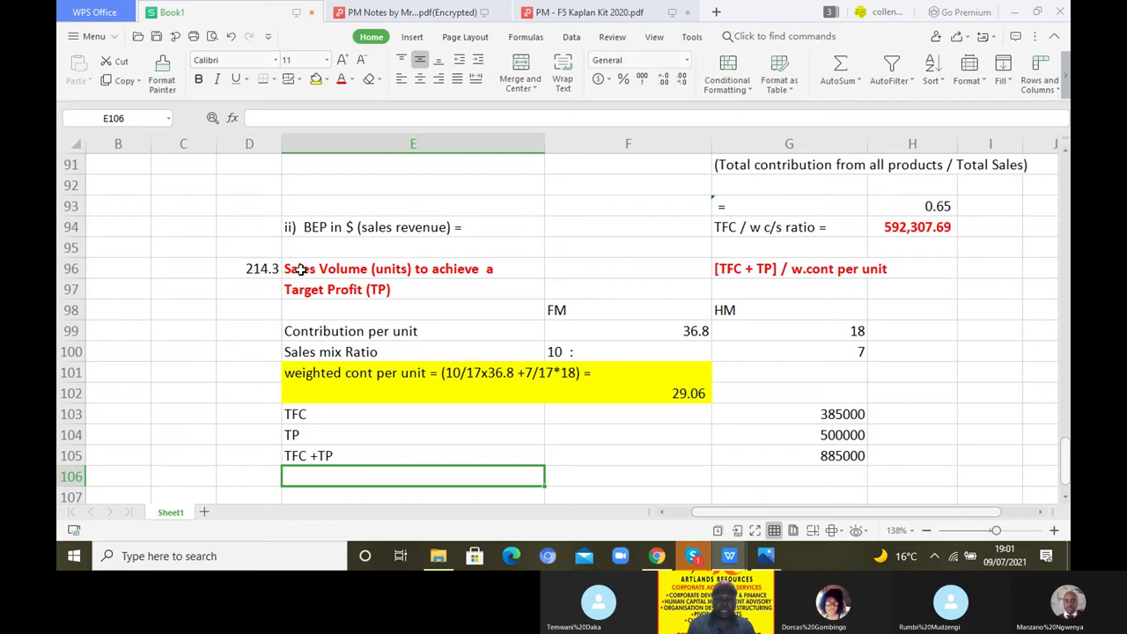
drag(301, 272, 301, 288)
key(ctrl+c)
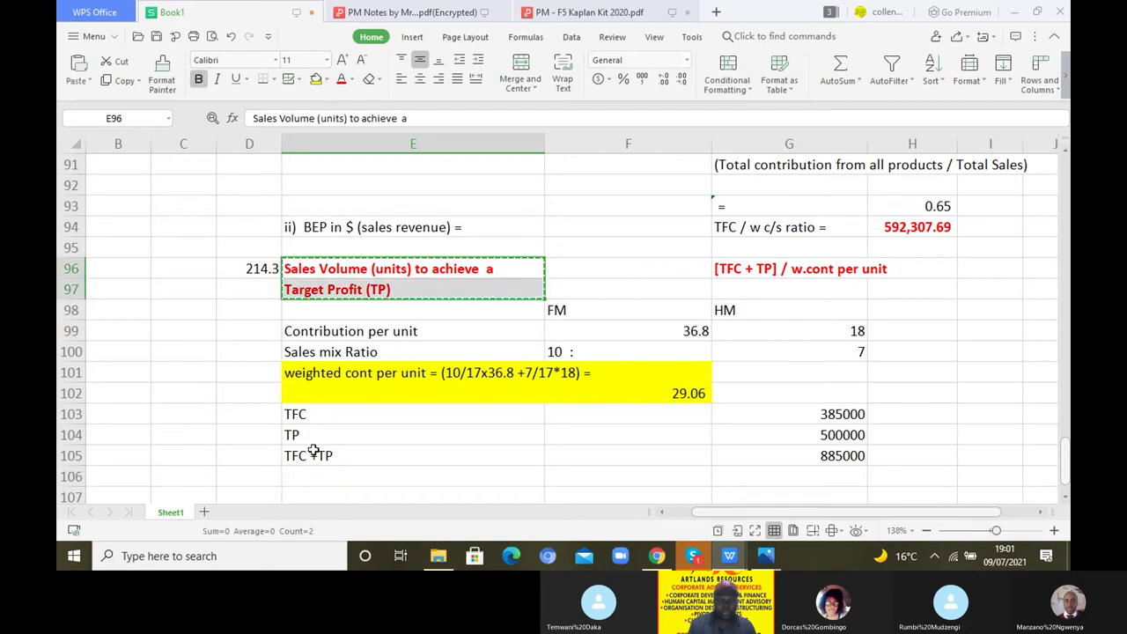
click(319, 479)
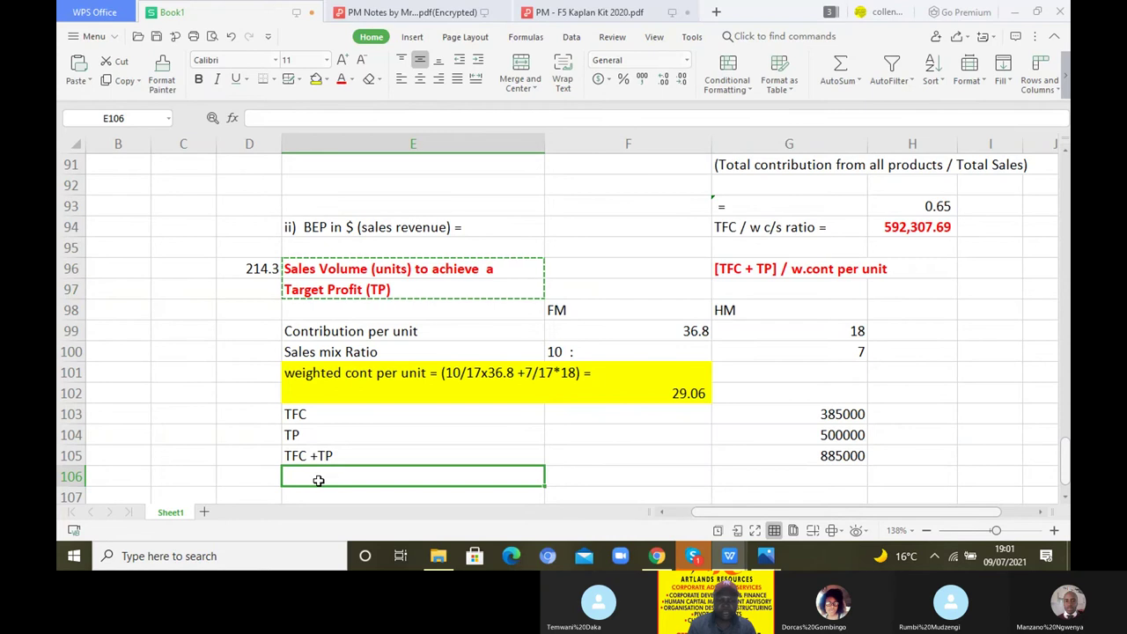
key(ctrl+v)
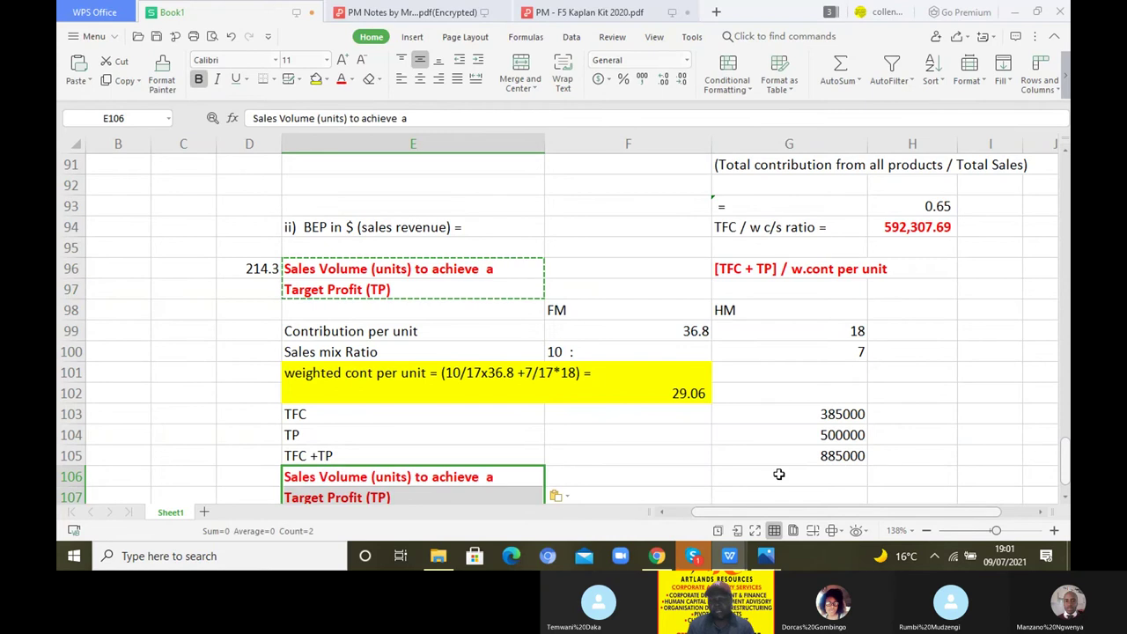
Link G106 to the formula text "[TFC + TP] / w.cont per unit" in G96.
click(779, 474)
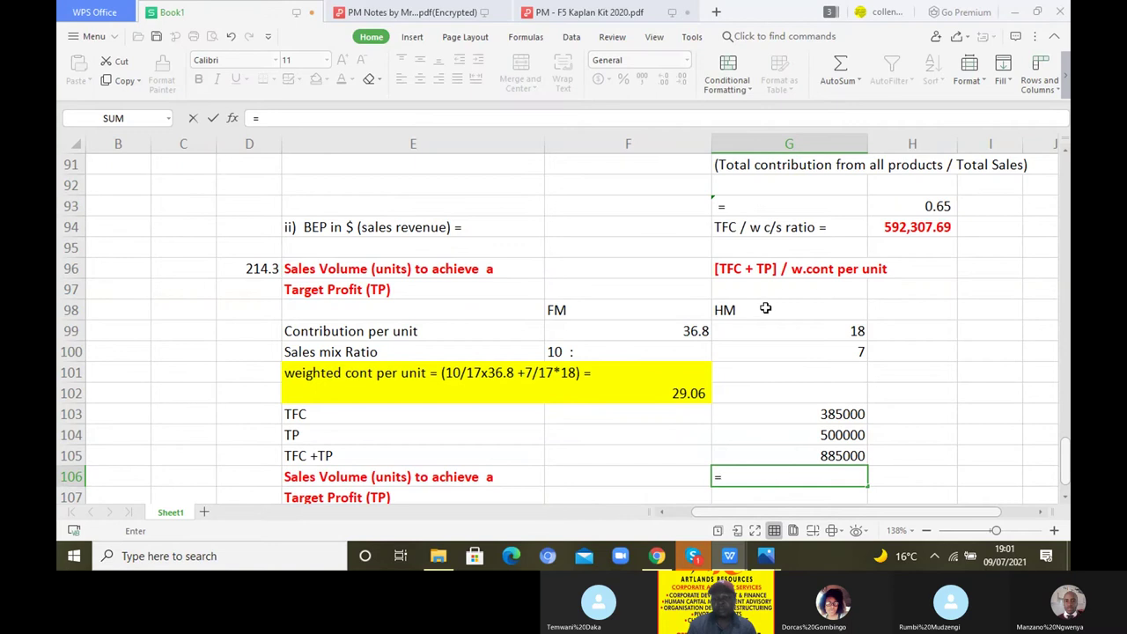
click(763, 272)
key(Return)
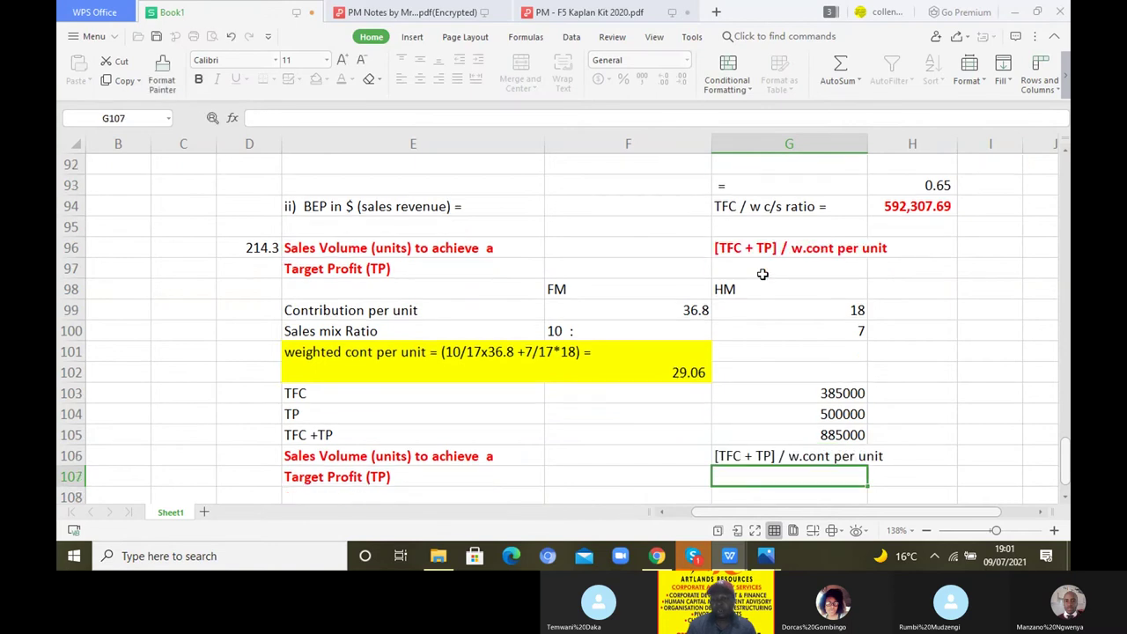
Calculate the target profit sales volume in G107 with the formula =G105/F102.
text(=)
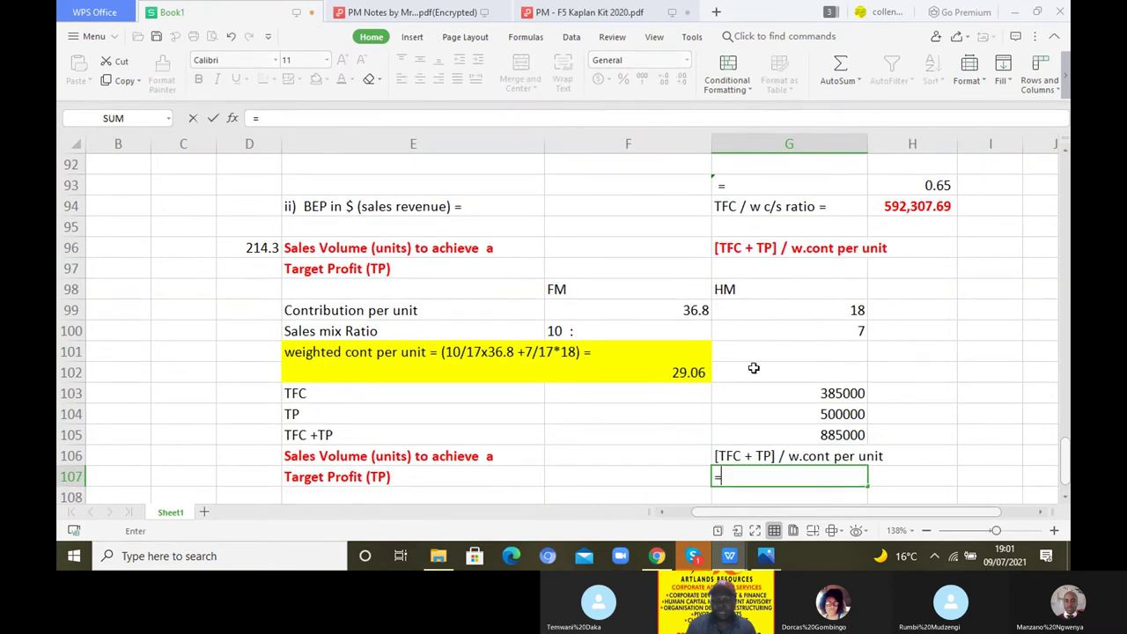
click(820, 434)
text(/)
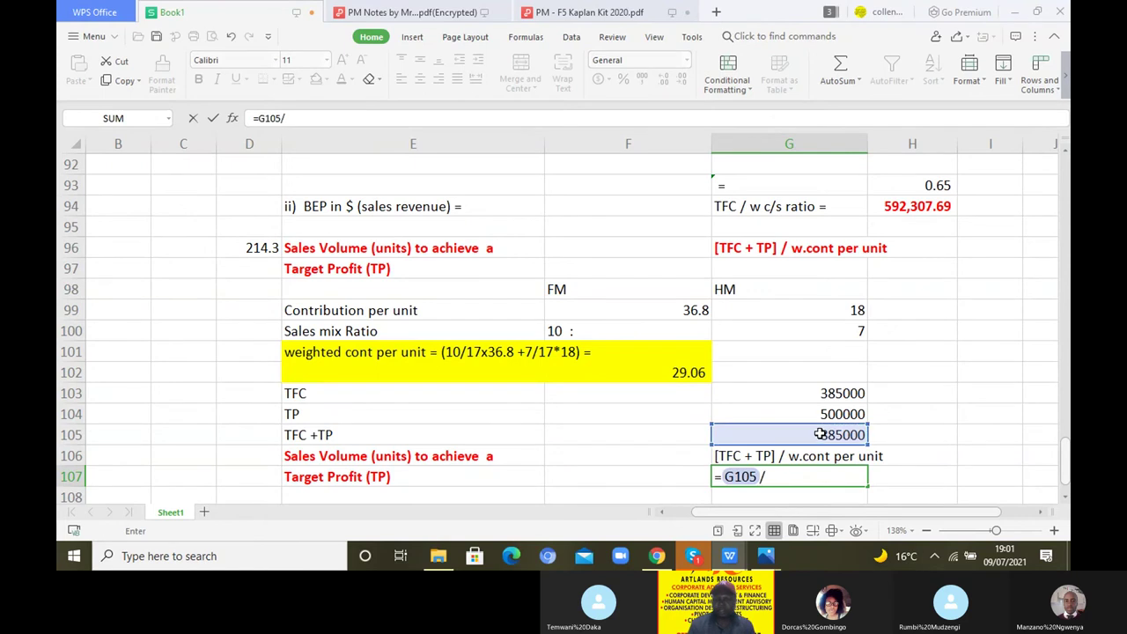
click(681, 372)
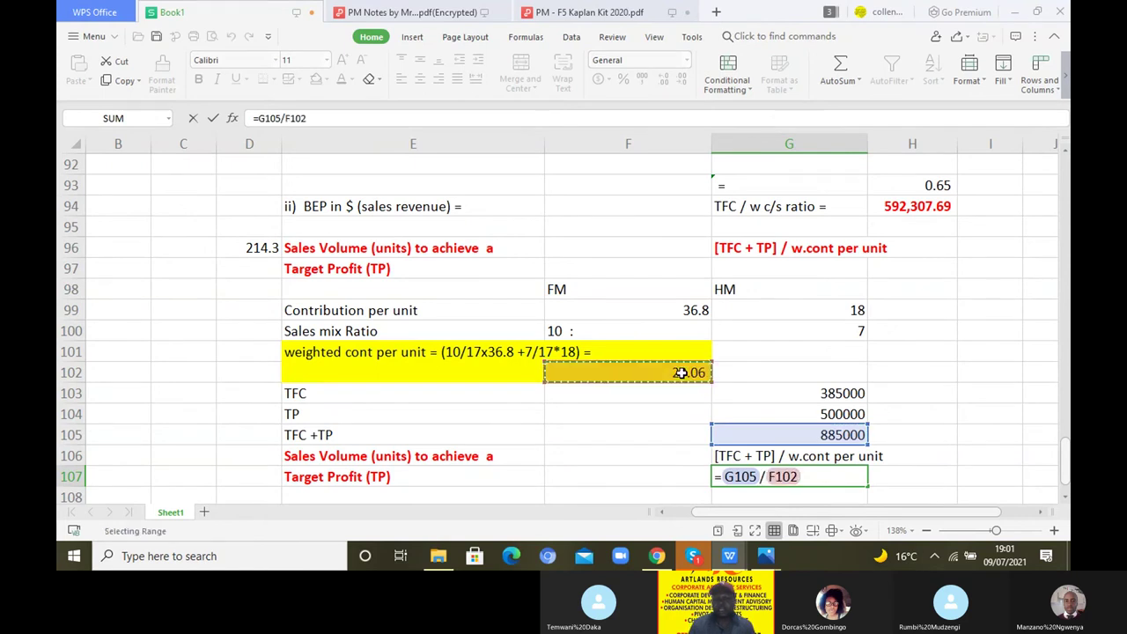
key(Return)
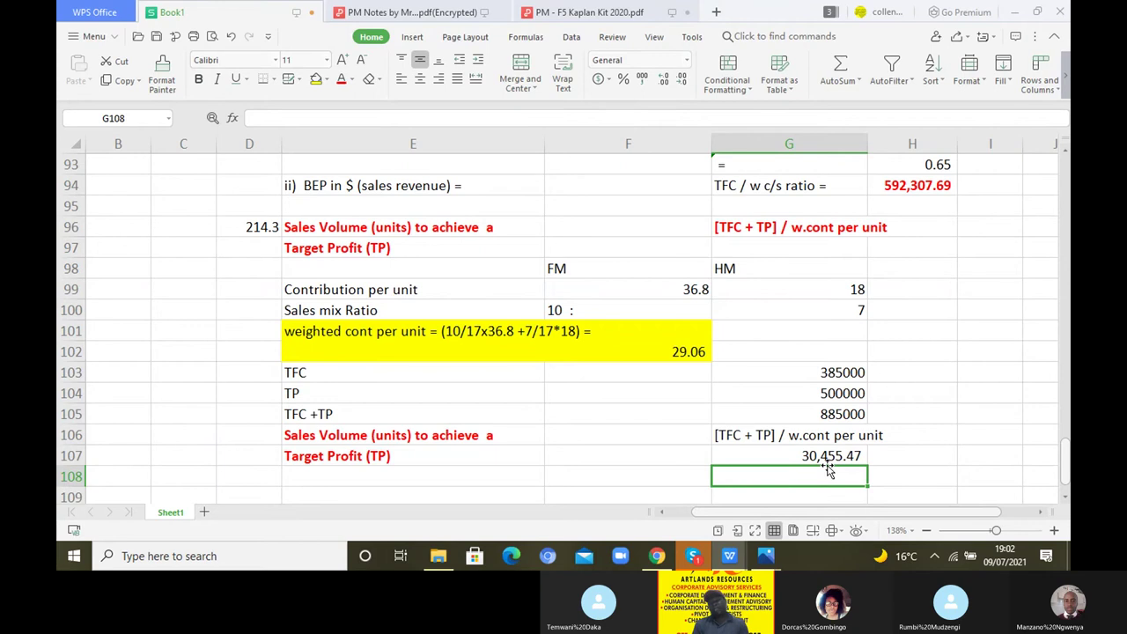
Enter in E109 the existing NB note that multi-product BEP in units is apportioned to products using budgeted sales mix ratios.
click(1067, 499)
click(1067, 499)
click(1067, 500)
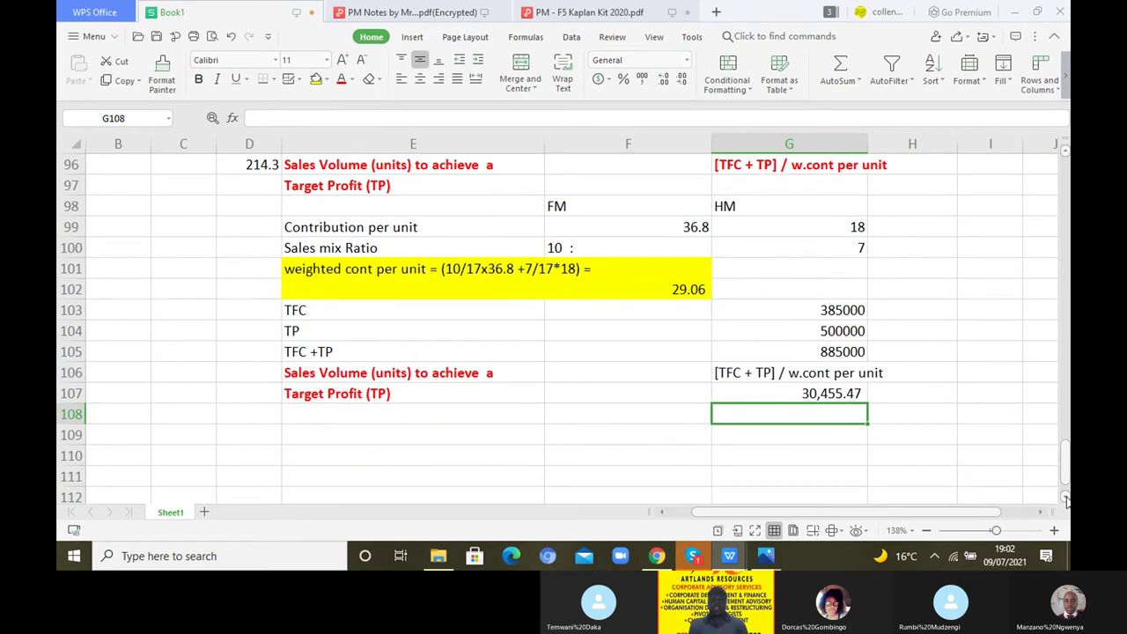
click(335, 437)
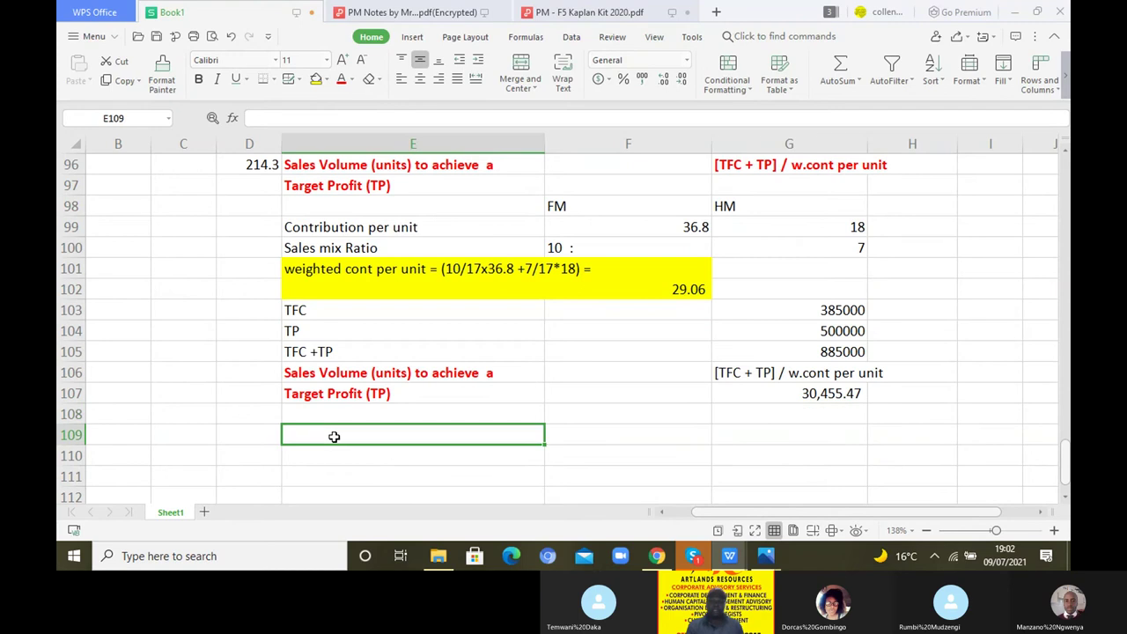
text(NB)
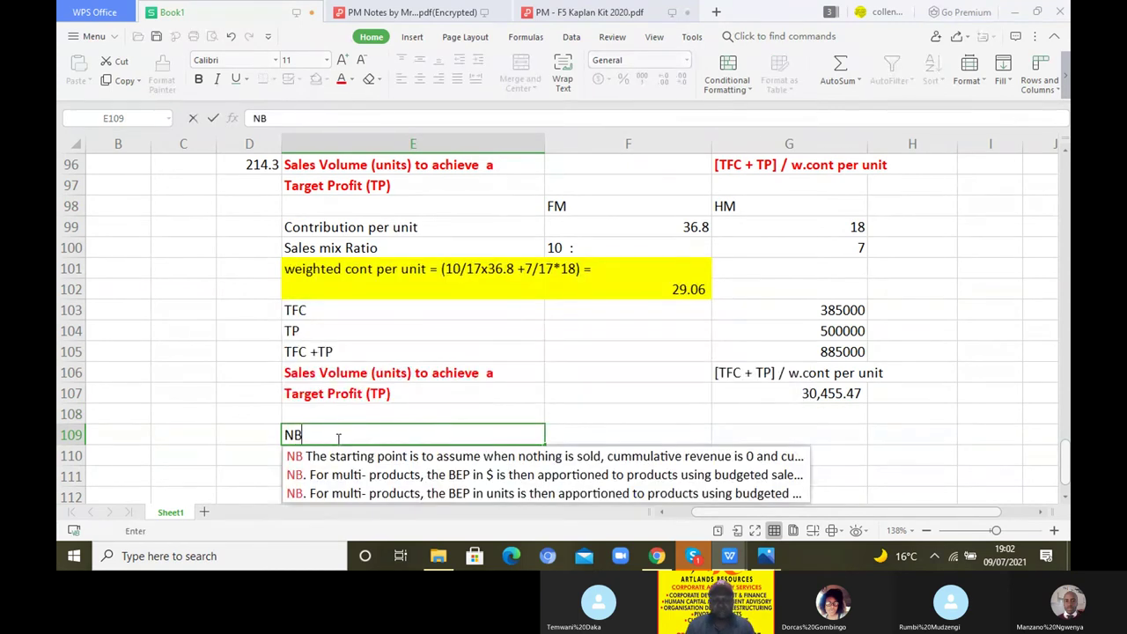
click(381, 496)
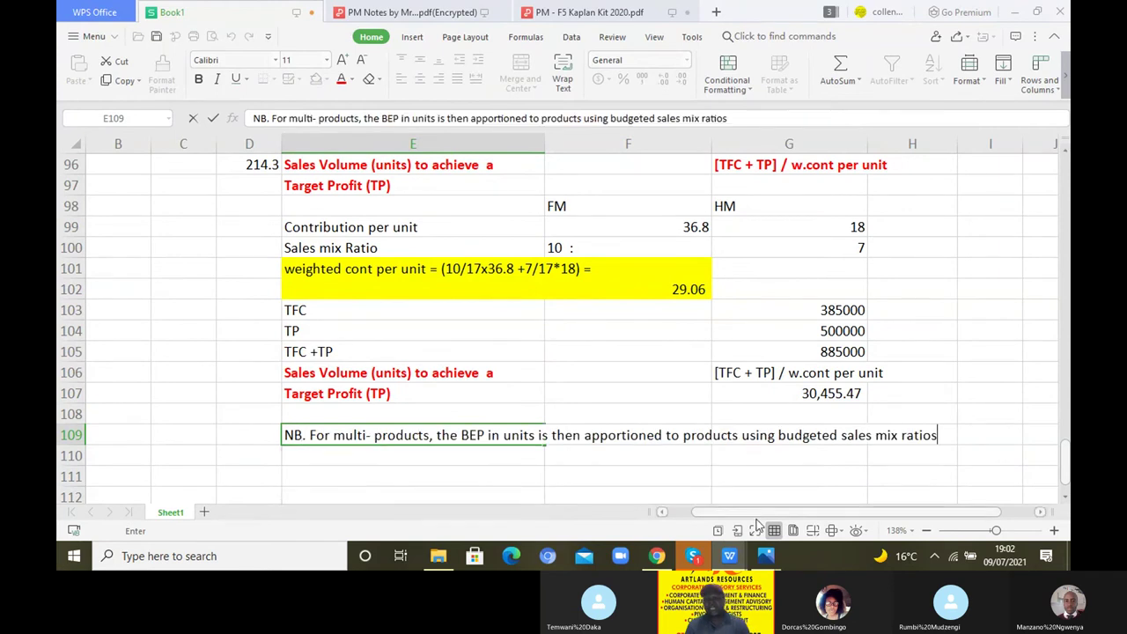
click(879, 453)
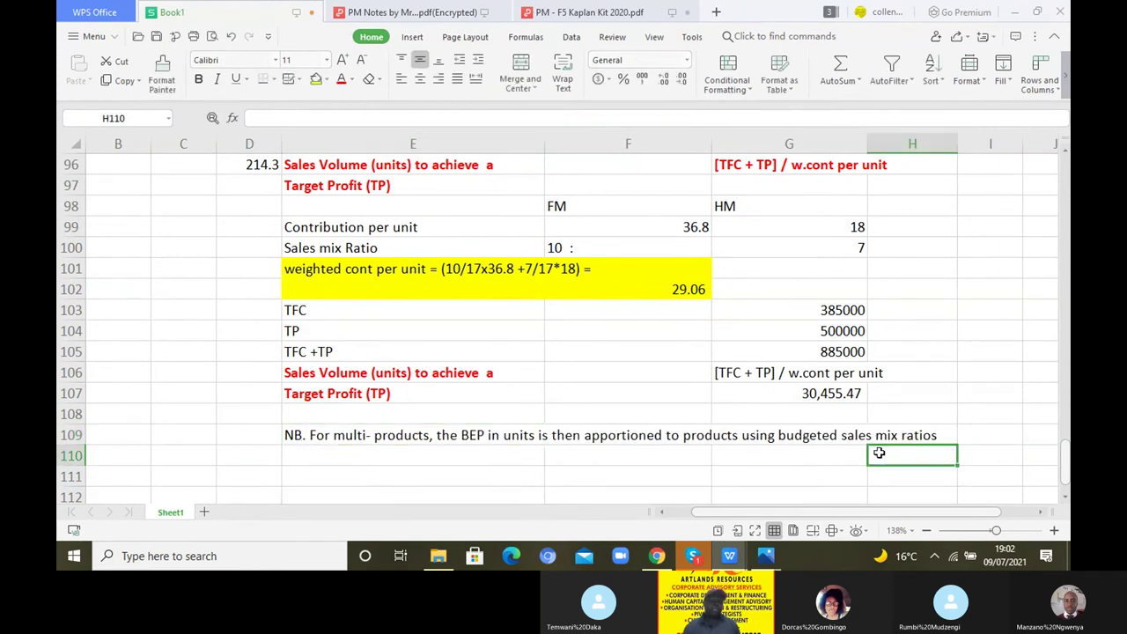
Make the NB note in E109 bold and red.
click(314, 434)
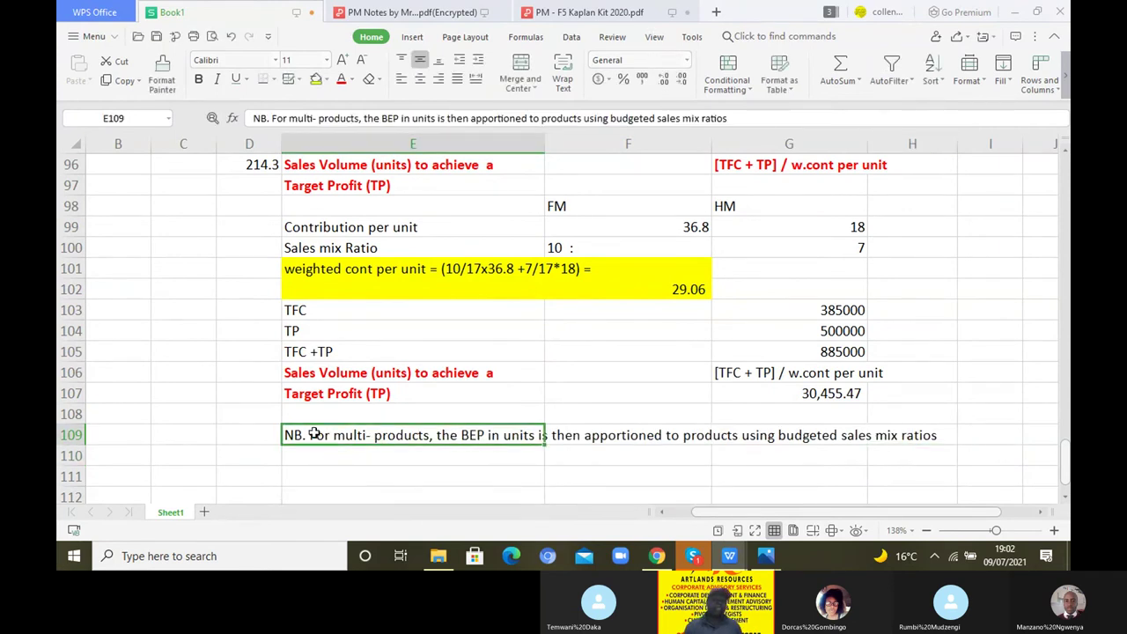
click(198, 78)
click(342, 78)
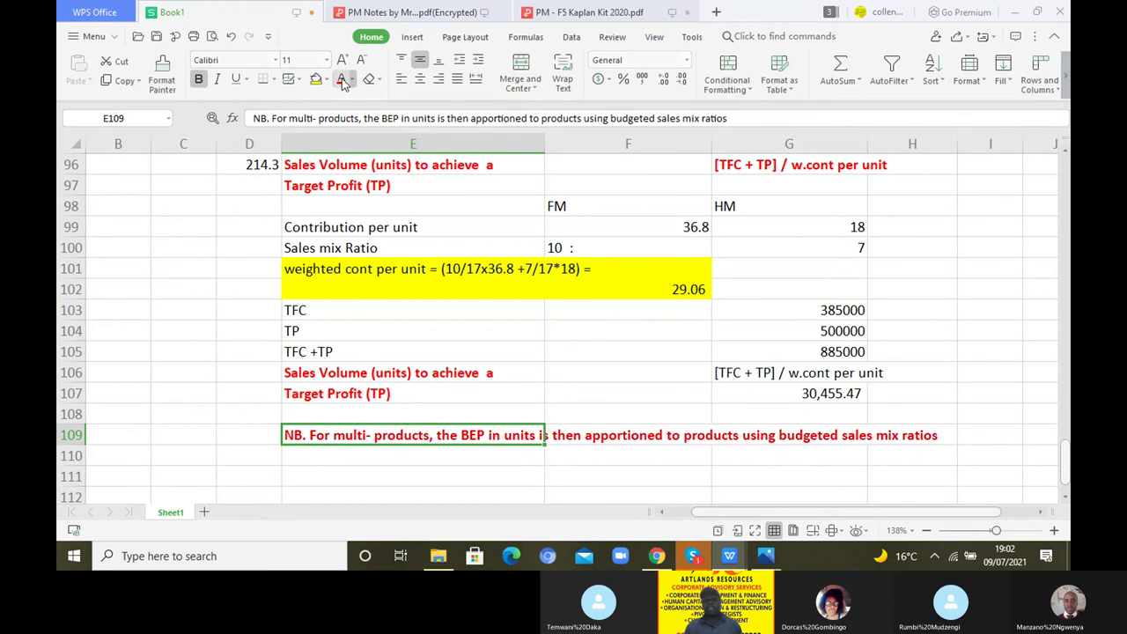
click(527, 472)
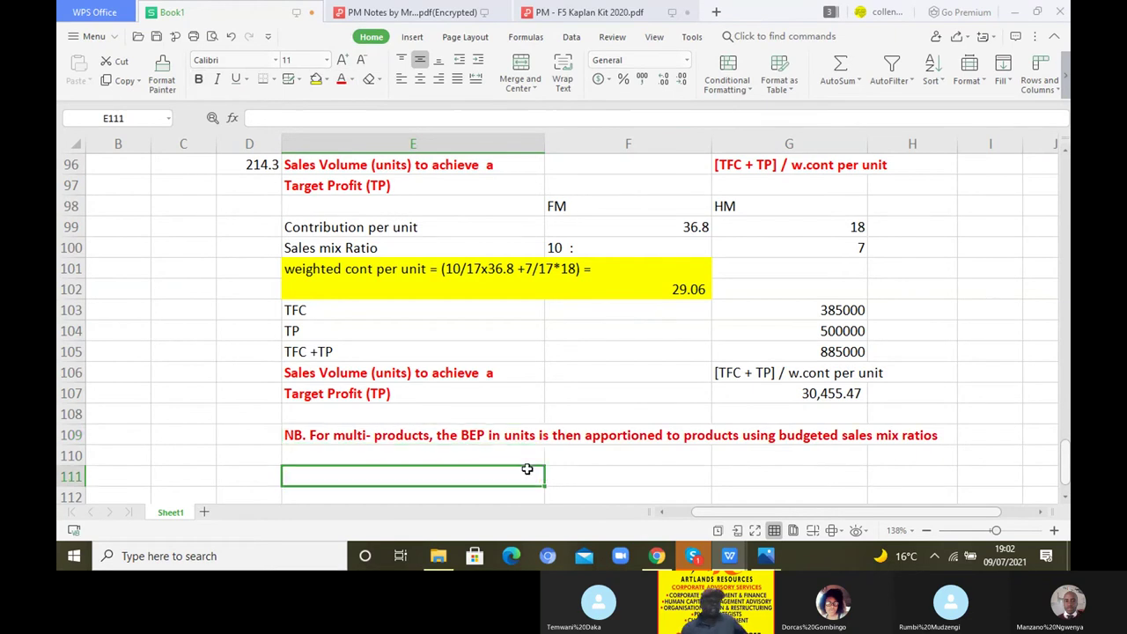
Check question 3 in the PM - F5 Kaplan Kit 2020 PDF and enter the label "FM (10/17*30455.47)" in F110 of Book1.
click(588, 14)
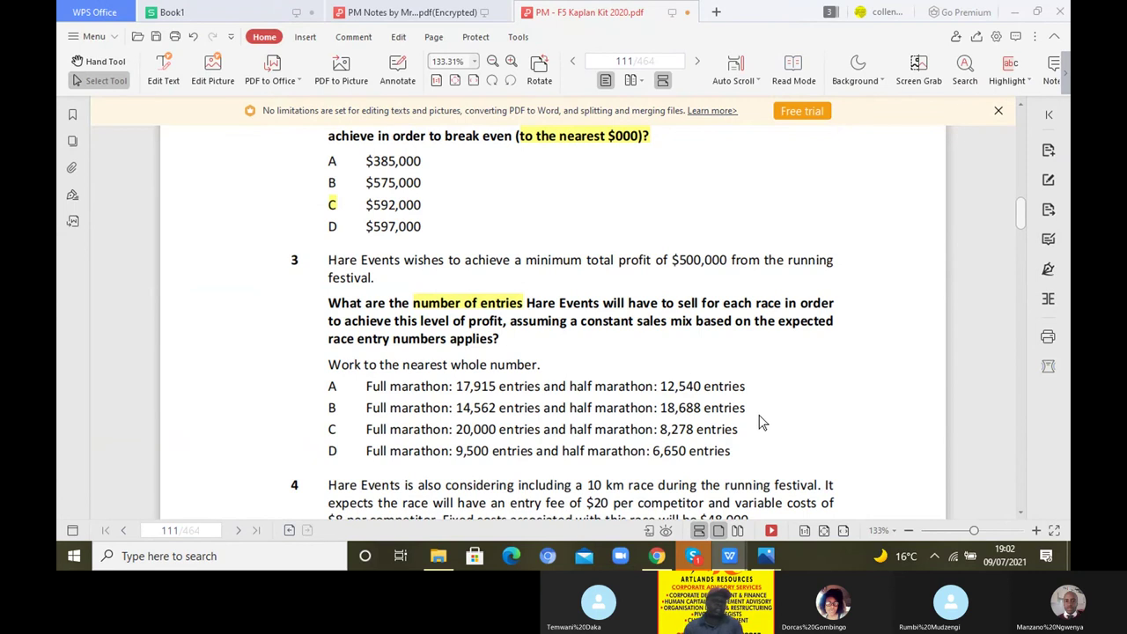
click(240, 9)
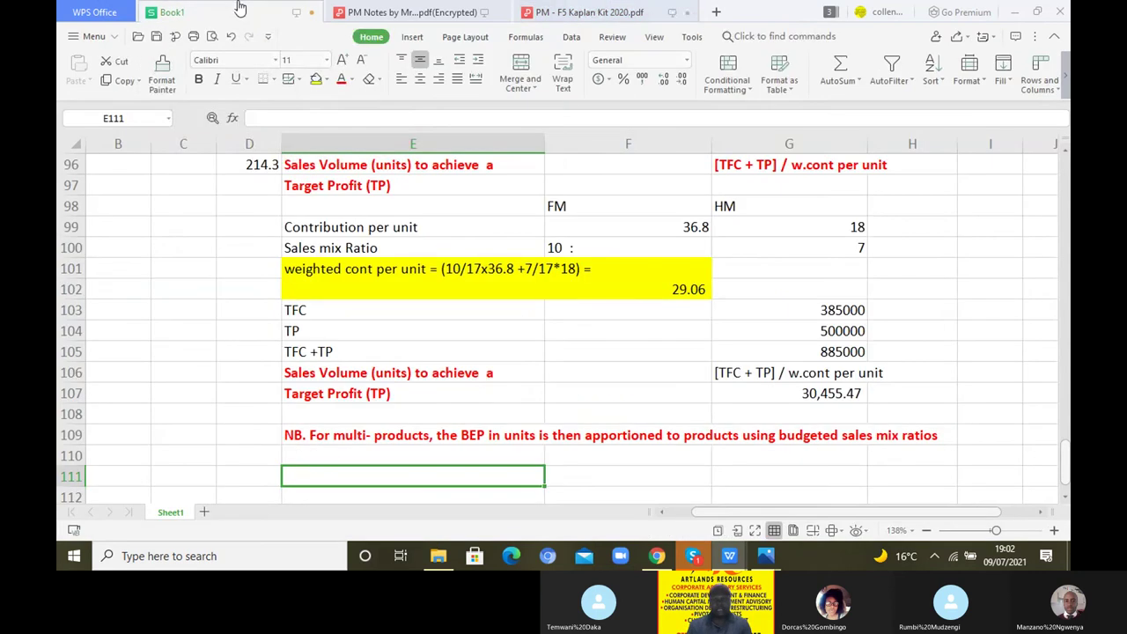
click(579, 458)
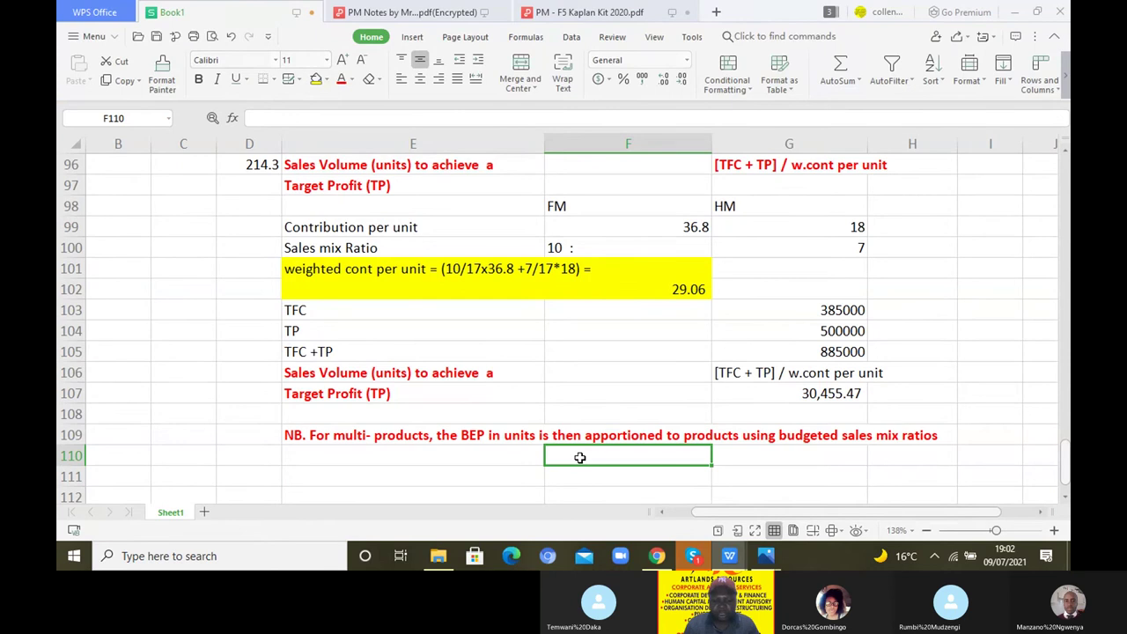
text(FM)
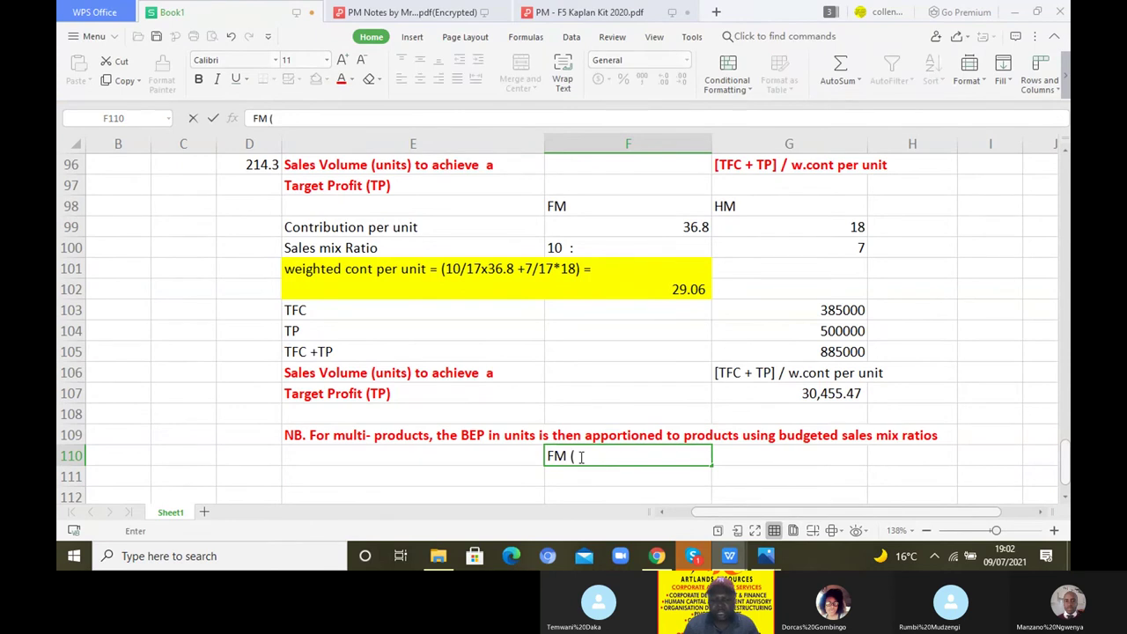
text( (10/17*30455)
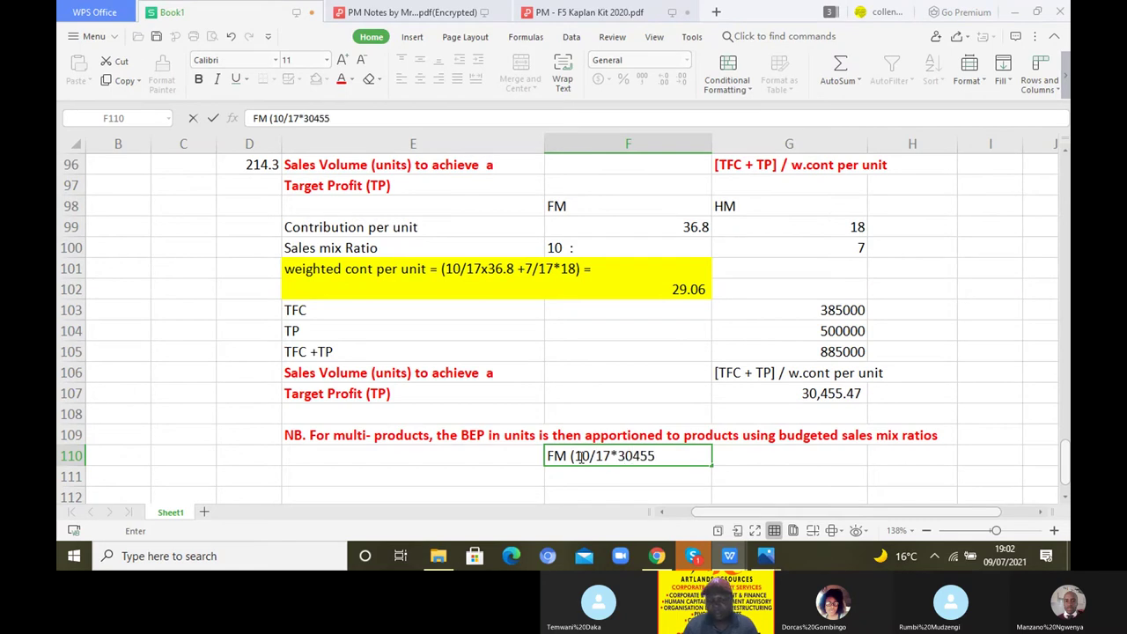
text(.47))
key(Return)
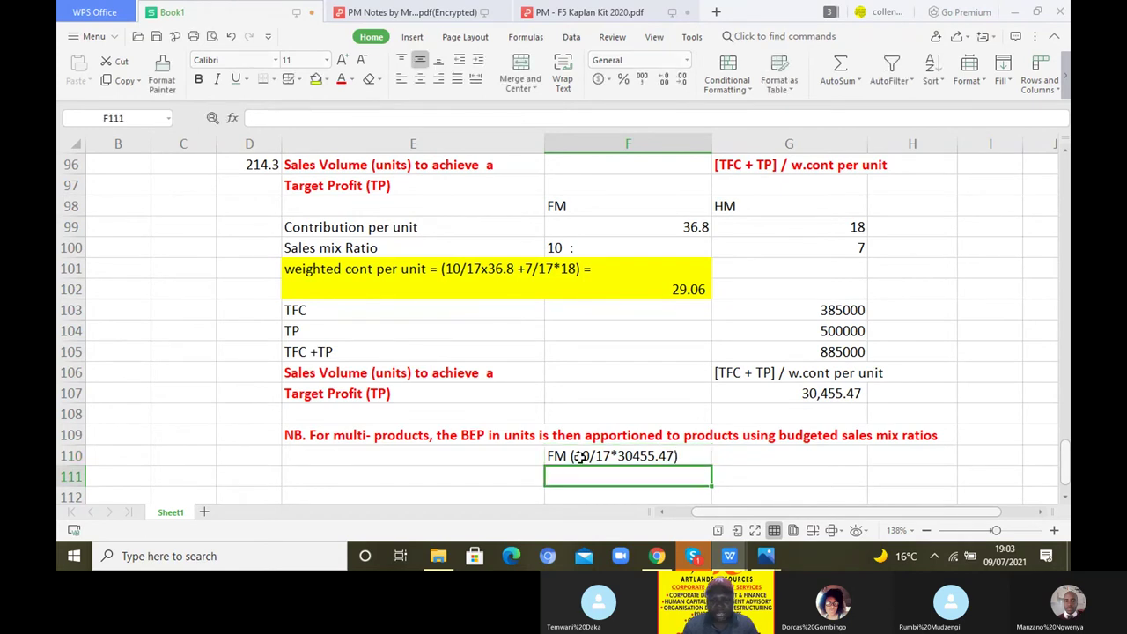
Enter the half marathon apportionment label "HM (7/17*30455.47)" in F111.
text(HM)
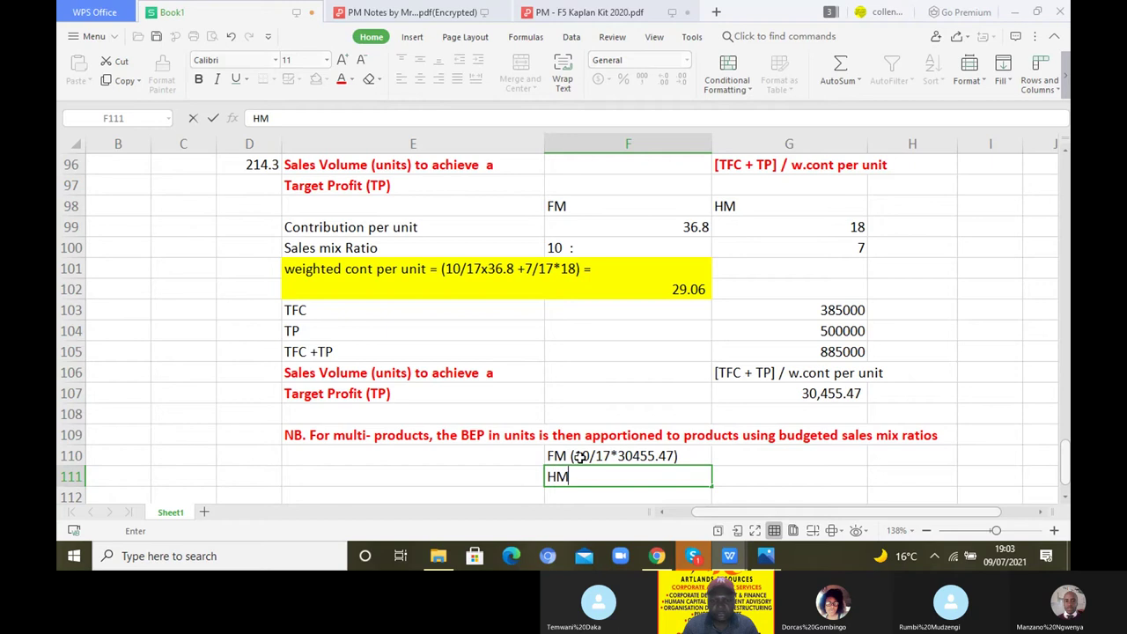
text( (7/17*)
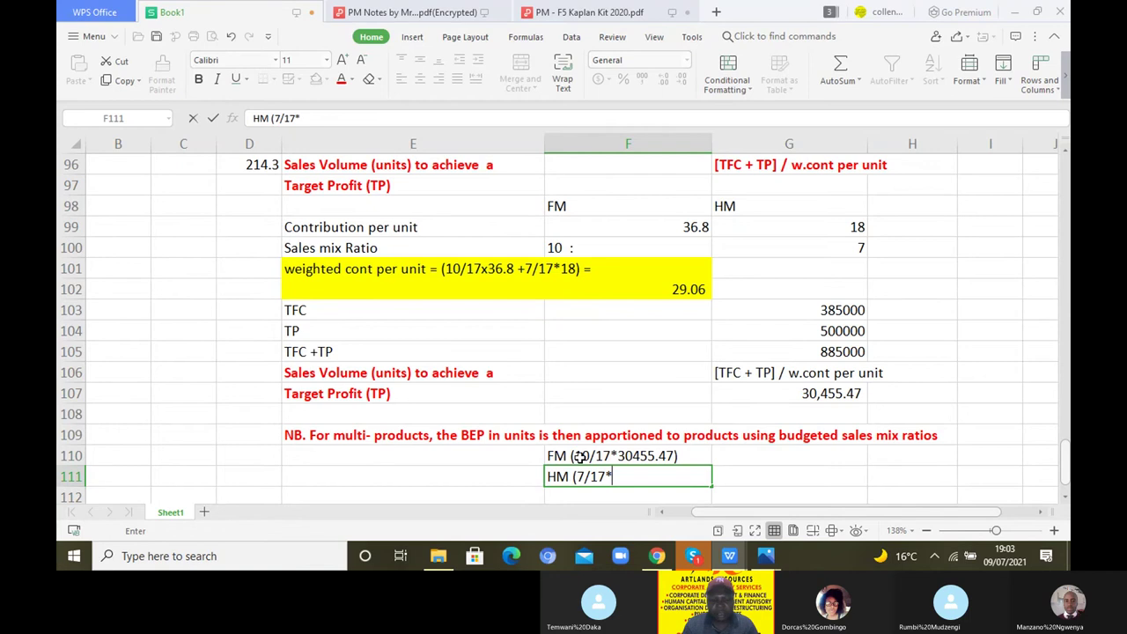
text(30455)
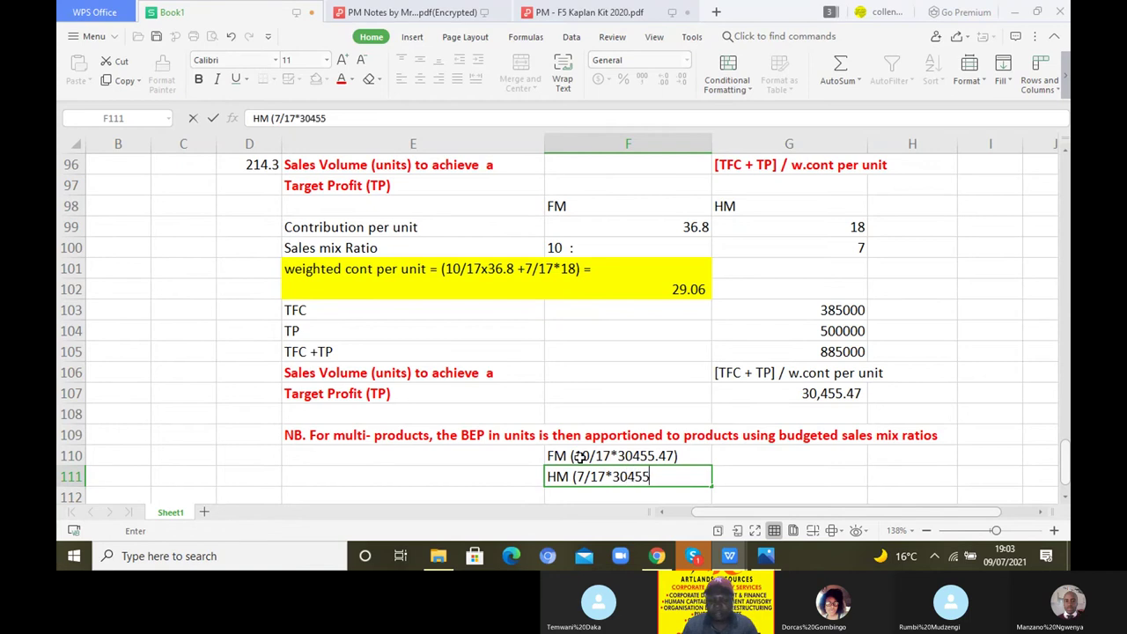
text(.47))
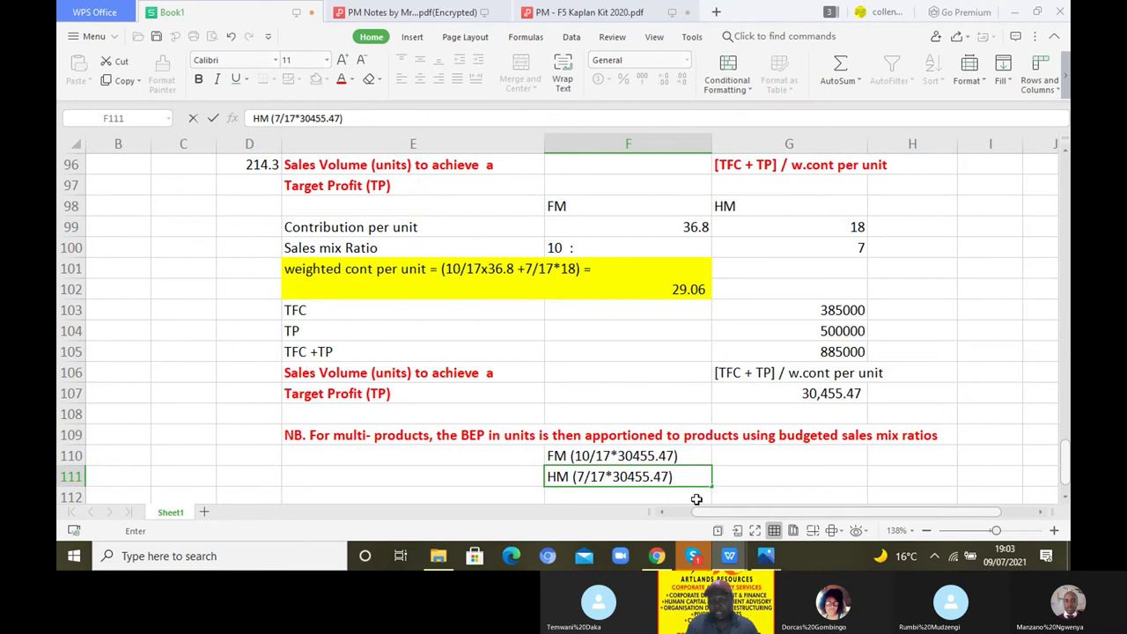
Apportion the target sales volume with =10/17*G107 in G110 for FM and =7/17*G107 in G111 for HM.
click(785, 459)
text(=)
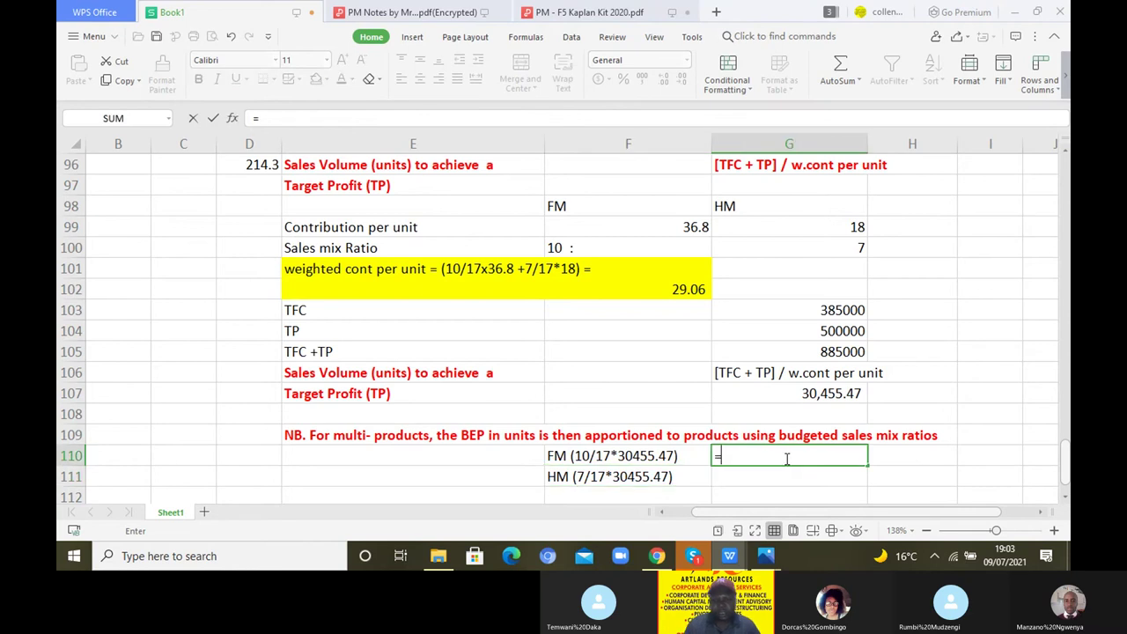
text(10/17*)
click(846, 394)
key(Return)
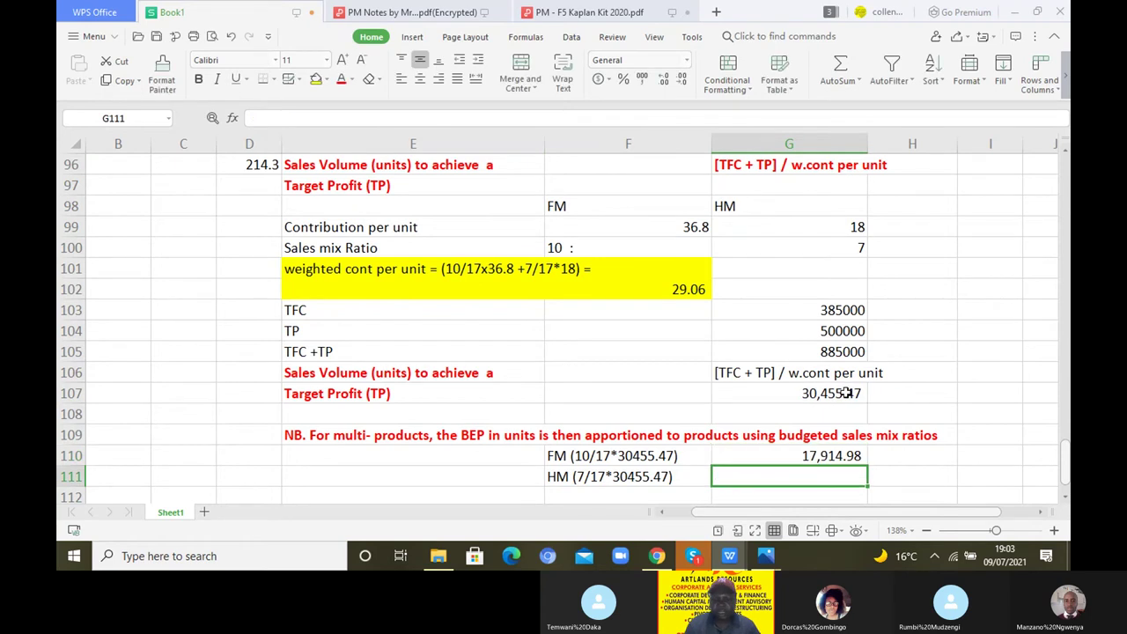
text(=7/17*)
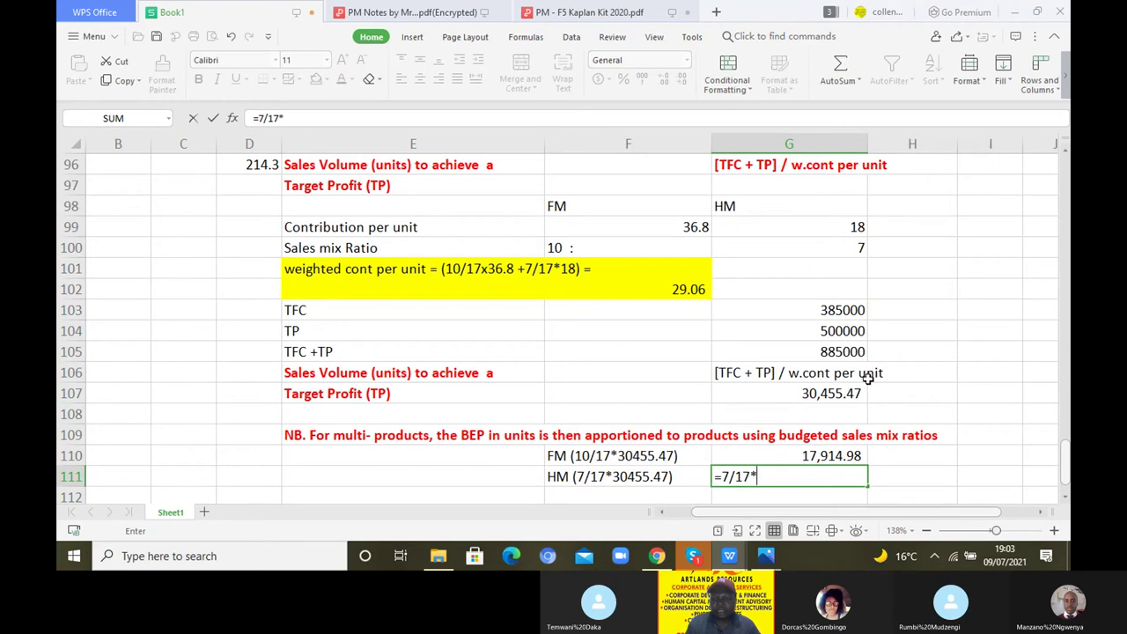
click(831, 396)
key(Return)
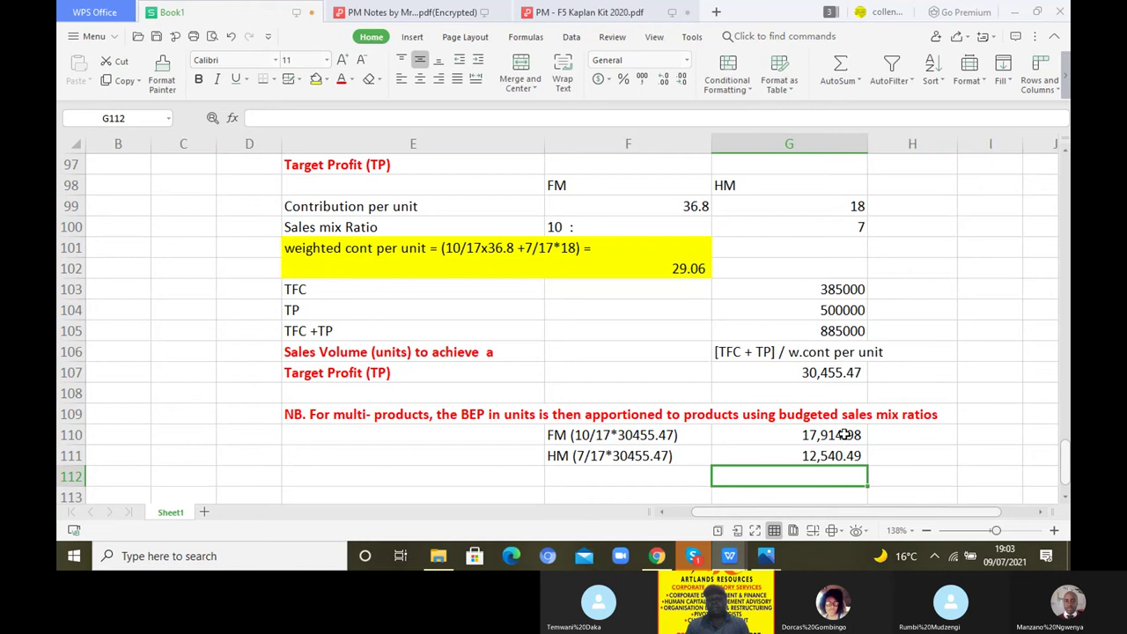
Format the apportioned FM and HM volumes in G110:G111 to show no decimal places.
drag(844, 438, 846, 453)
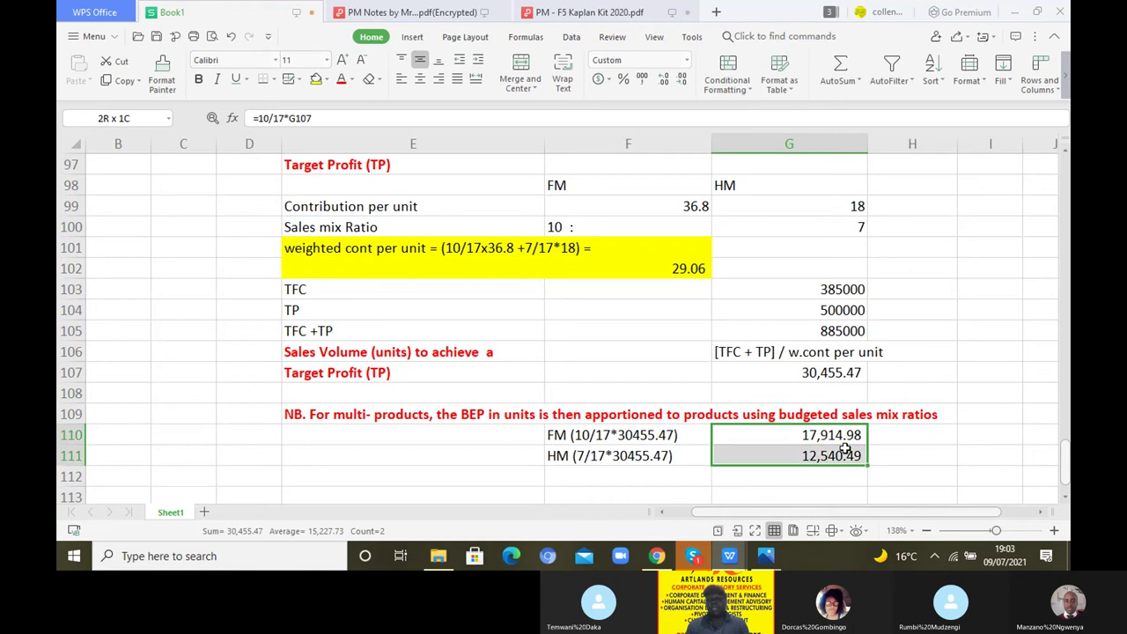
click(681, 81)
click(681, 81)
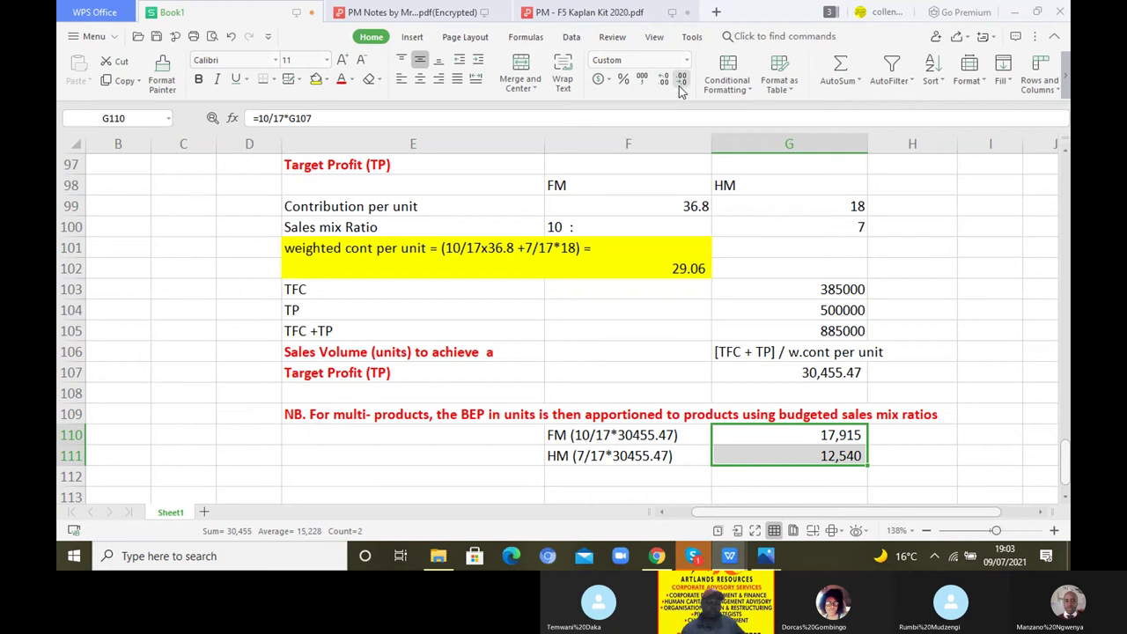
click(862, 472)
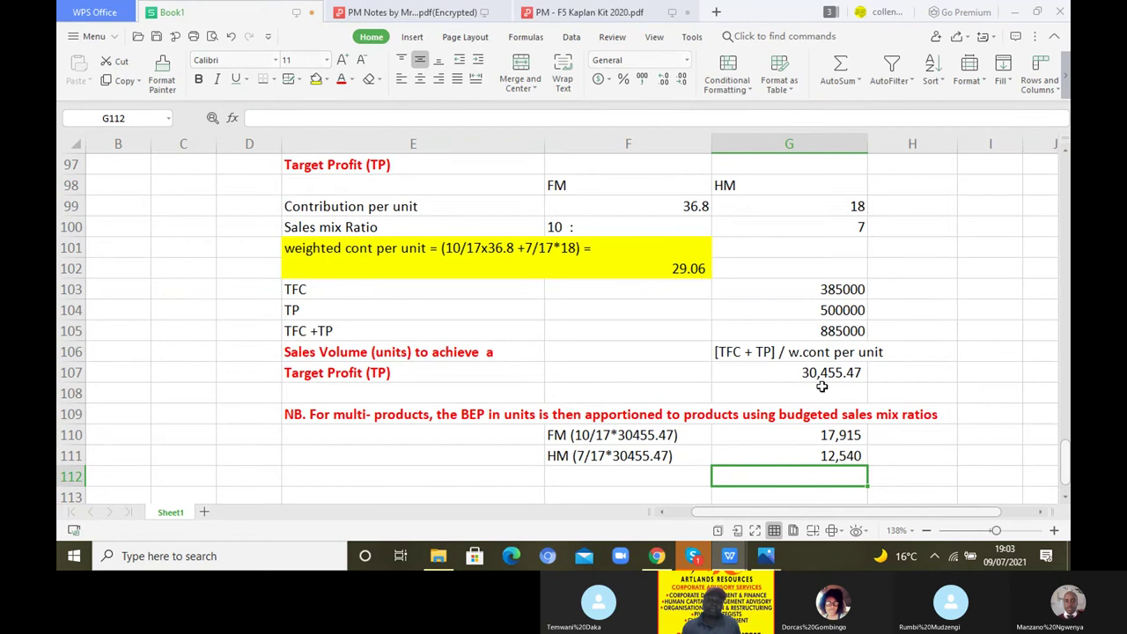
Switch to the PM - F5 Kaplan Kit 2020 PDF and highlight the letter of answer option A under question 3.
click(571, 14)
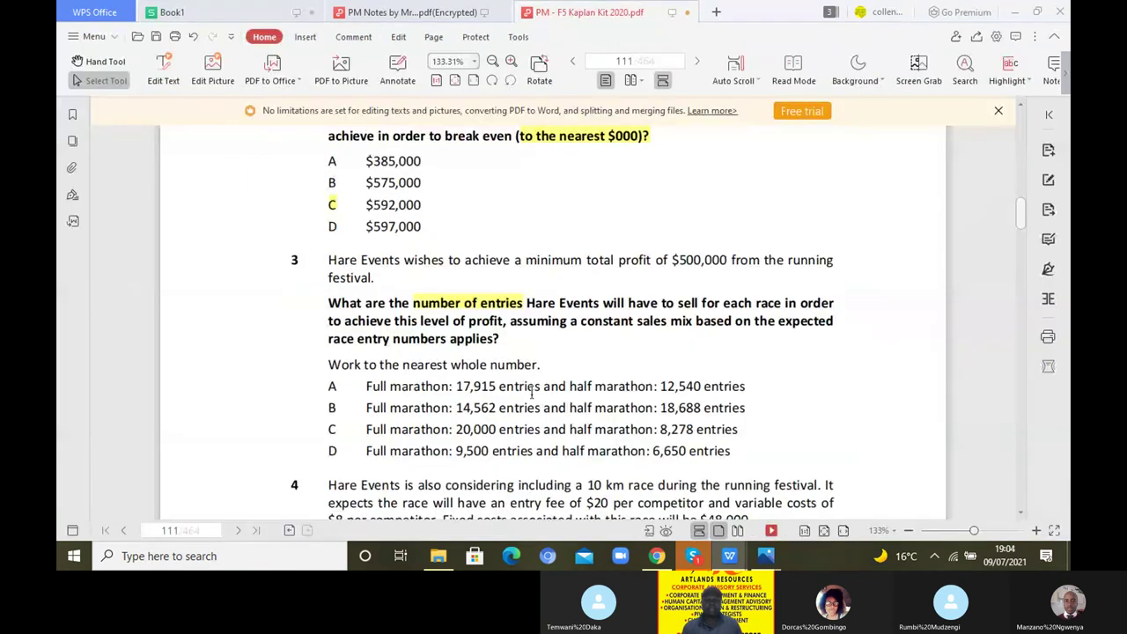
drag(344, 391, 326, 388)
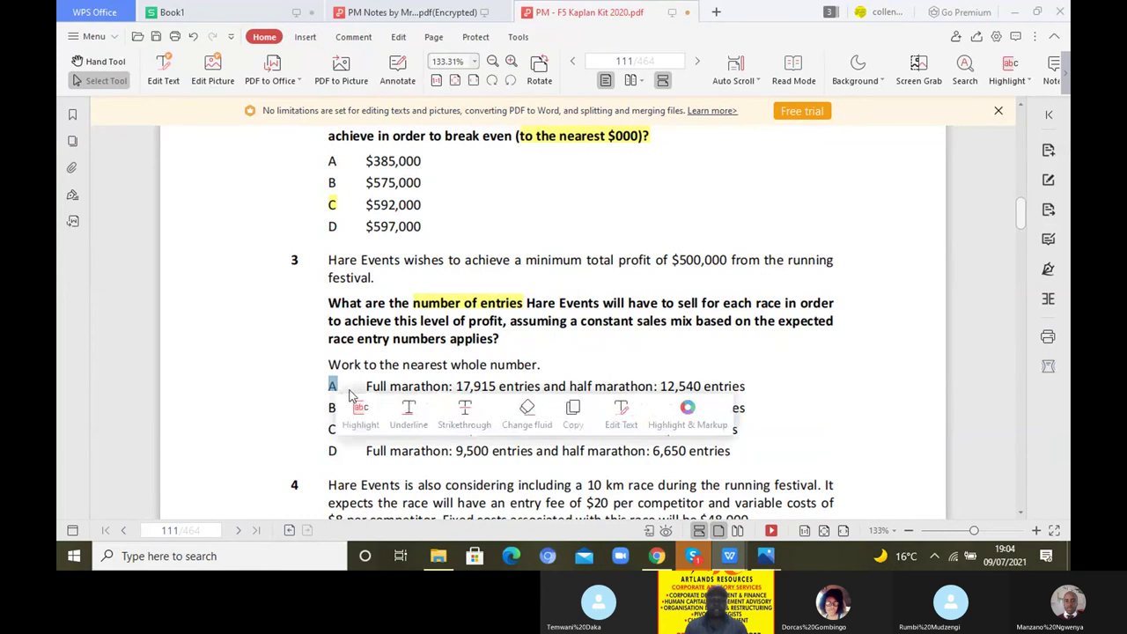
click(362, 410)
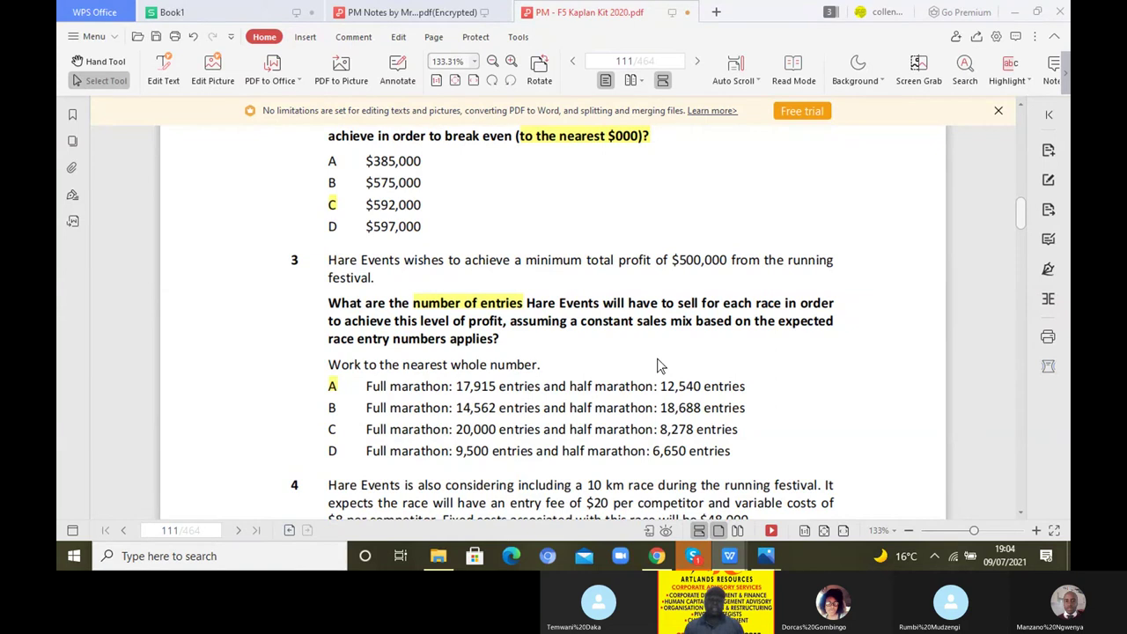
click(258, 12)
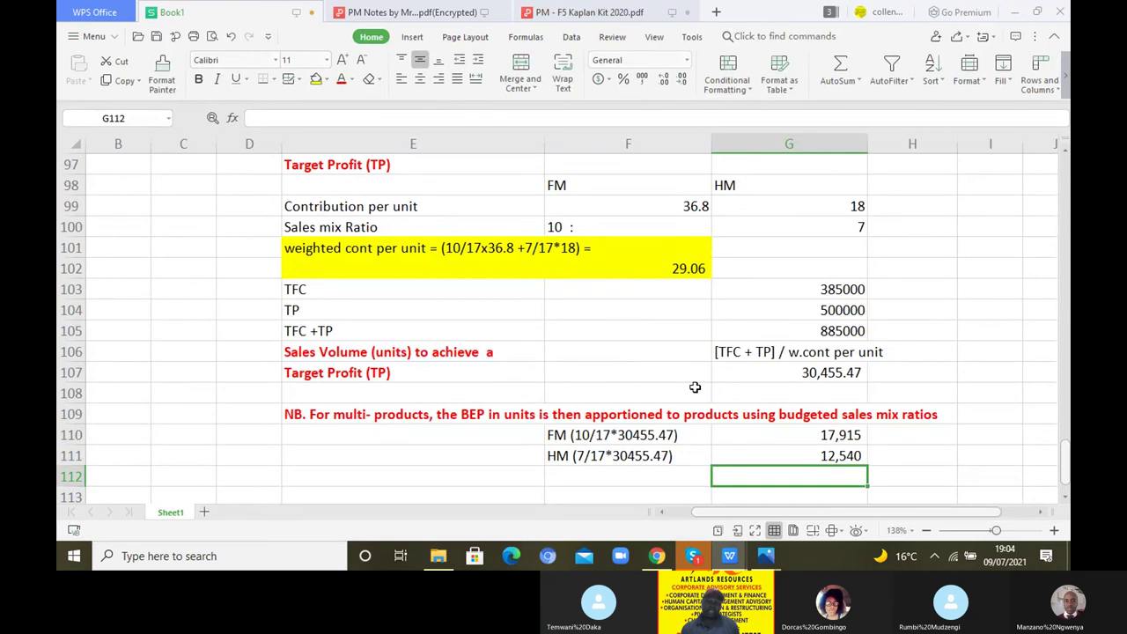
click(827, 373)
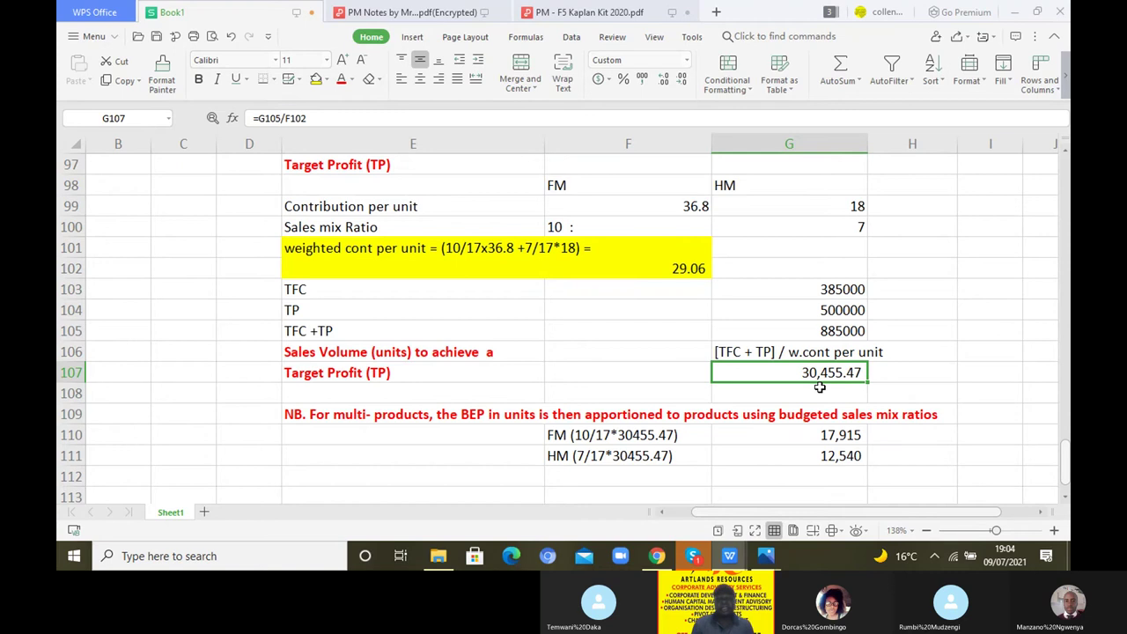
click(583, 16)
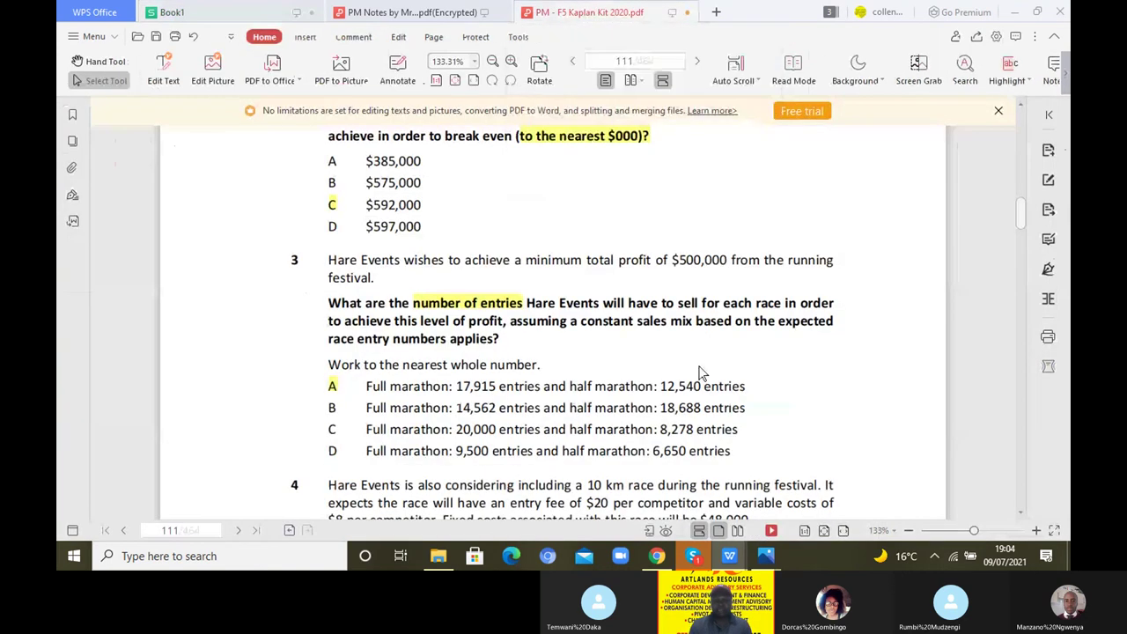
Return to the Book1 worksheet and enter the bold heading "Assumption involved in Break even analysis" in E113.
click(259, 17)
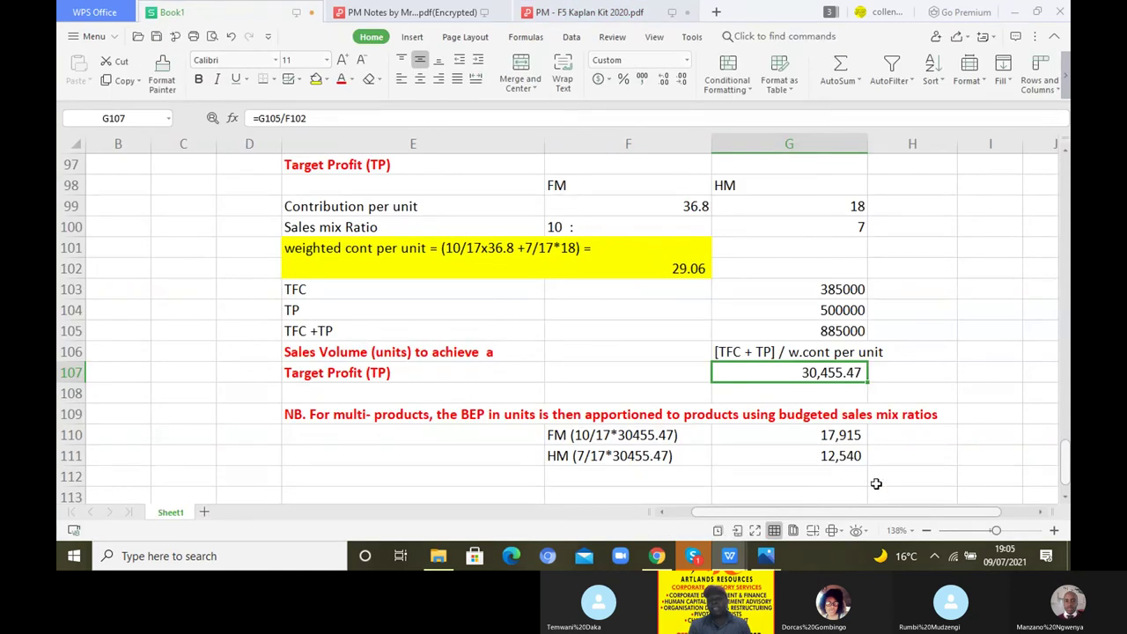
scroll(1062, 498, down, 2)
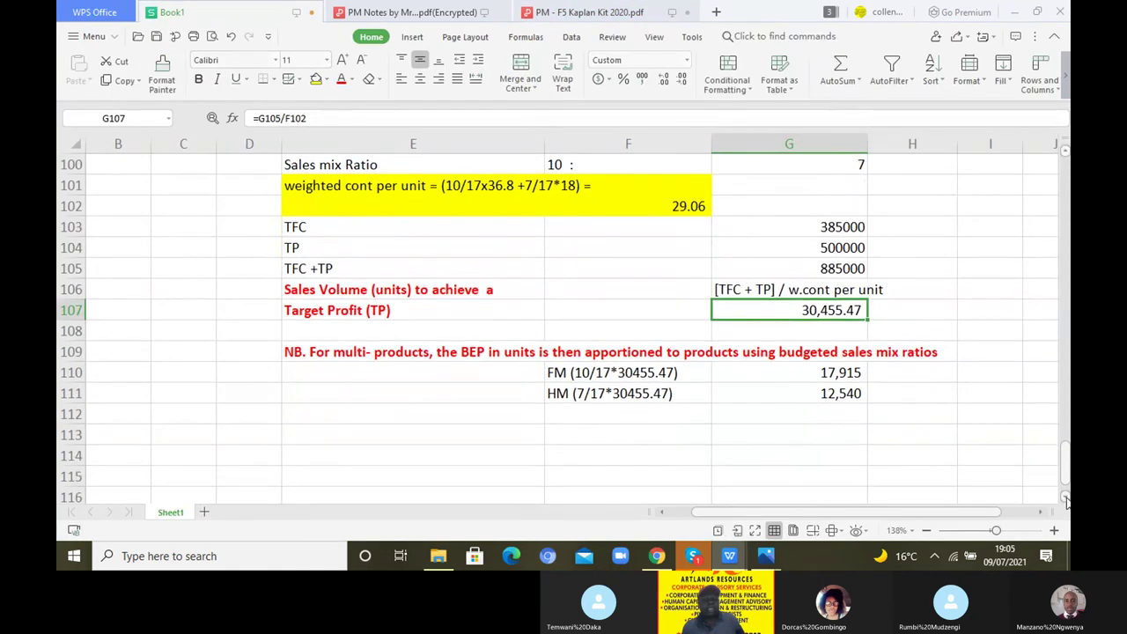
click(368, 389)
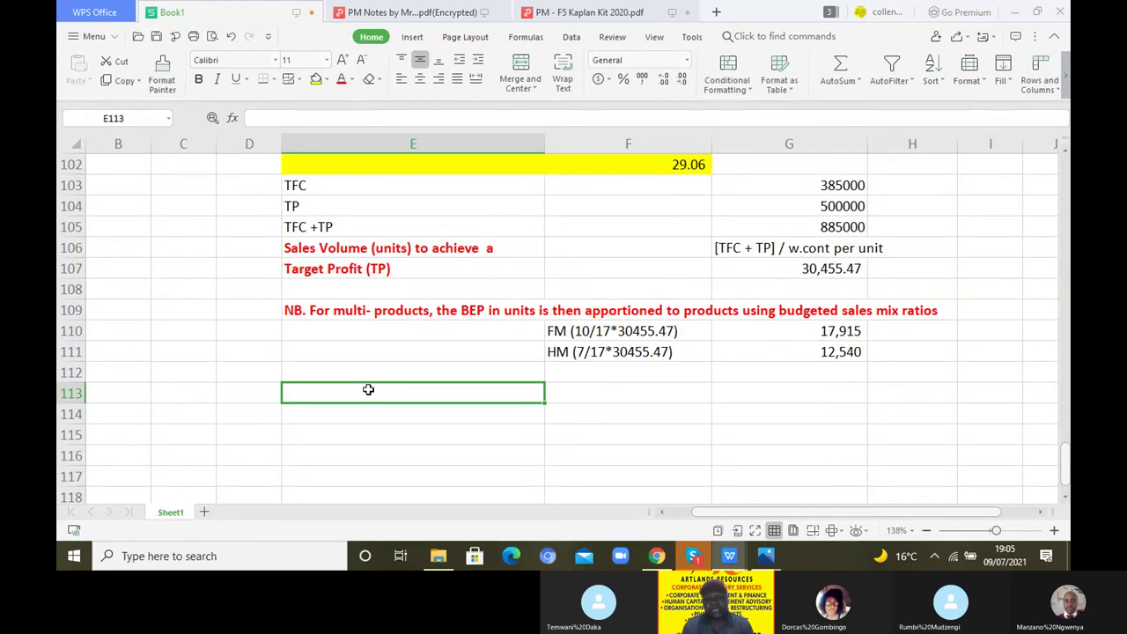
text(Ass)
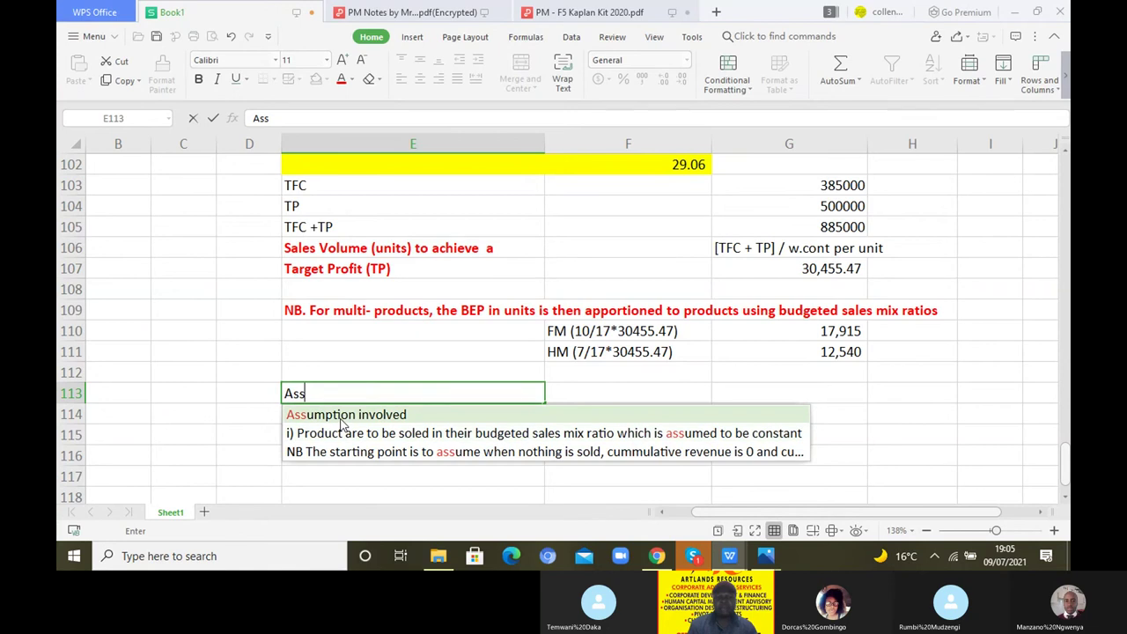
click(337, 412)
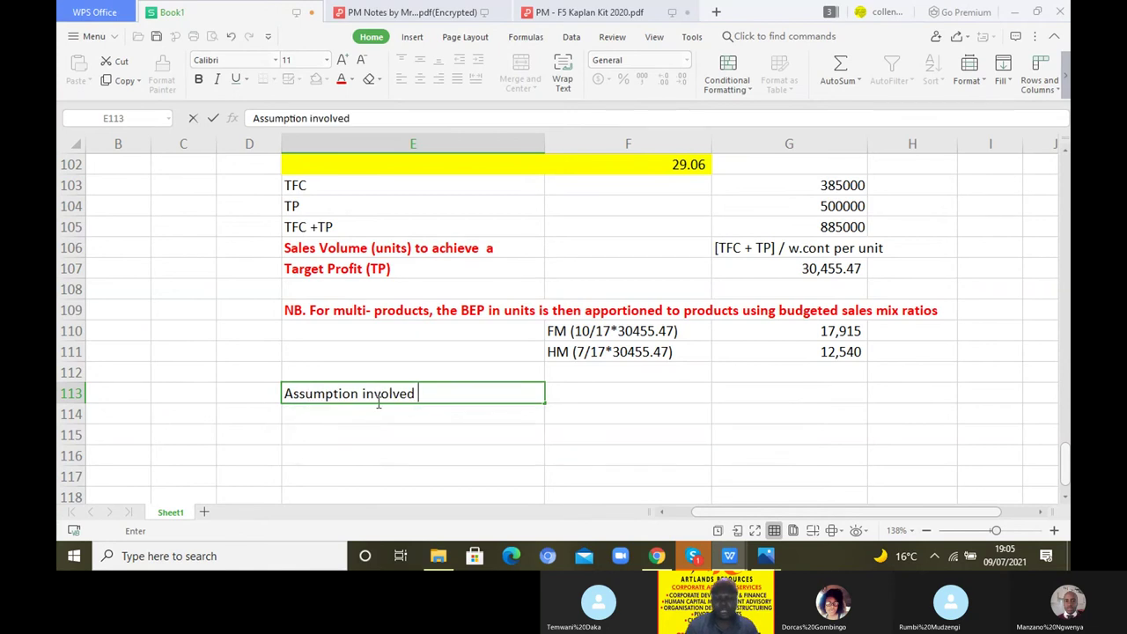
text(inB)
key(BackSpace)
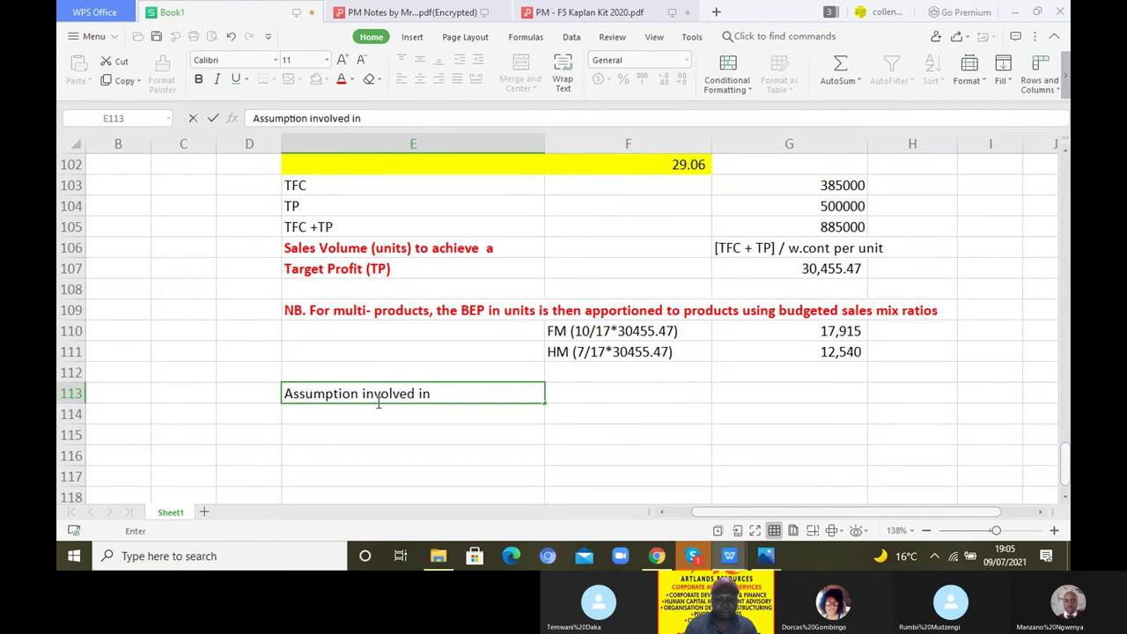
text(Brea)
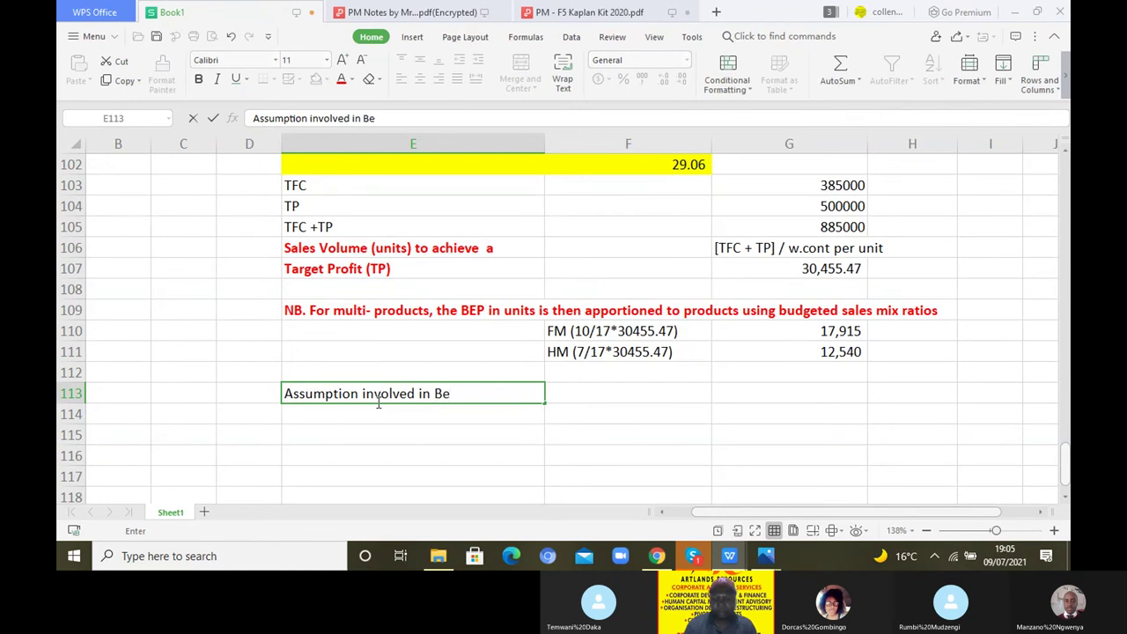
text(k )
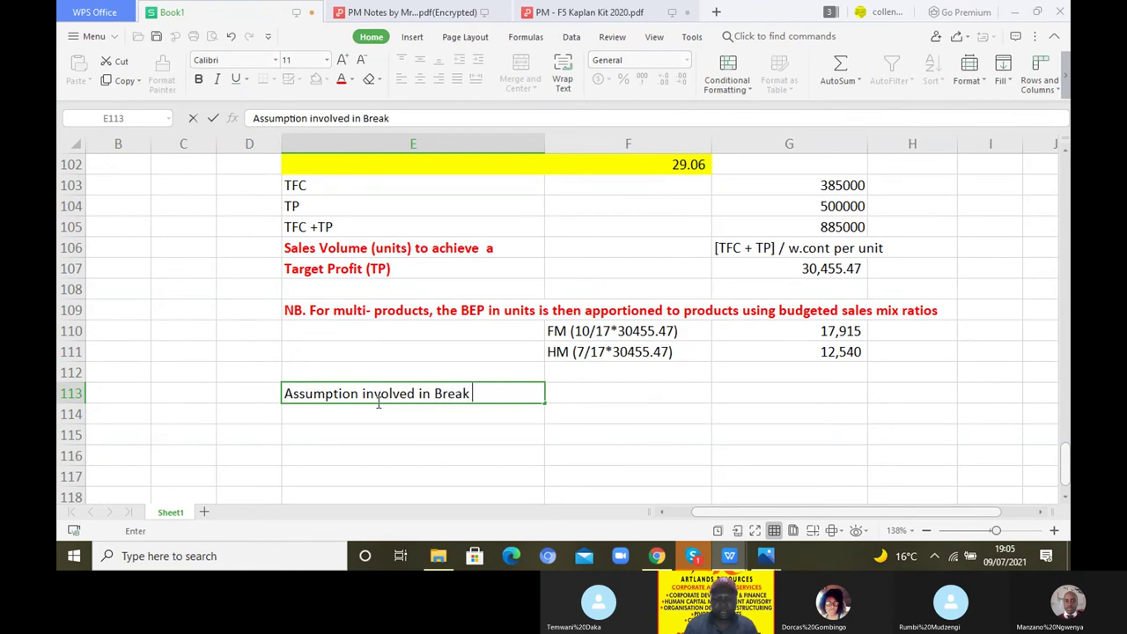
text(even ana)
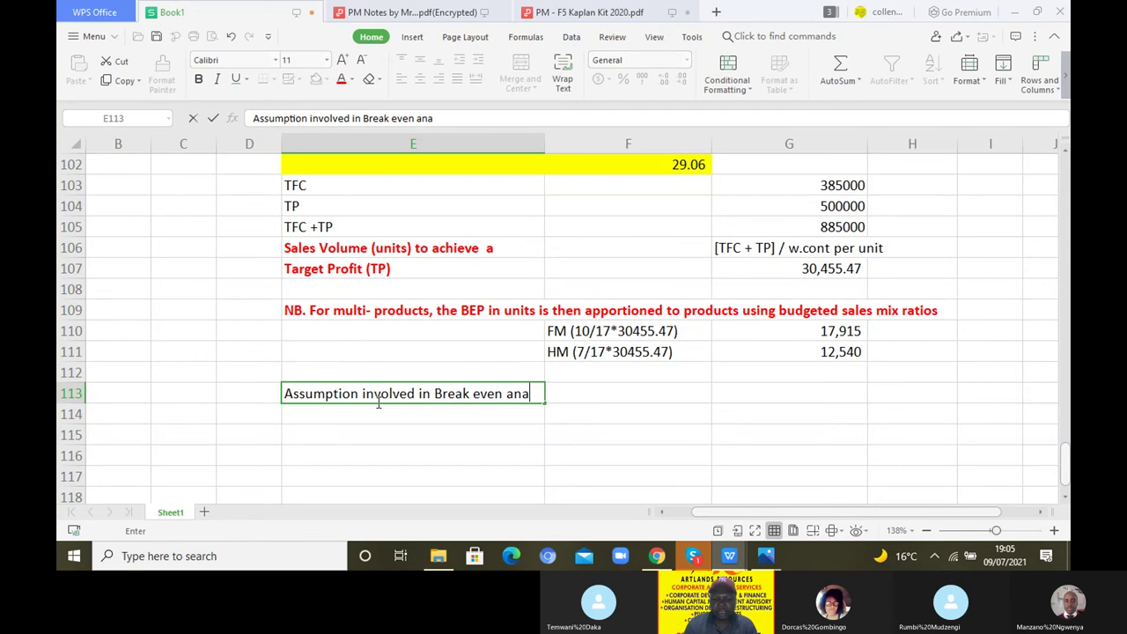
text(lysis)
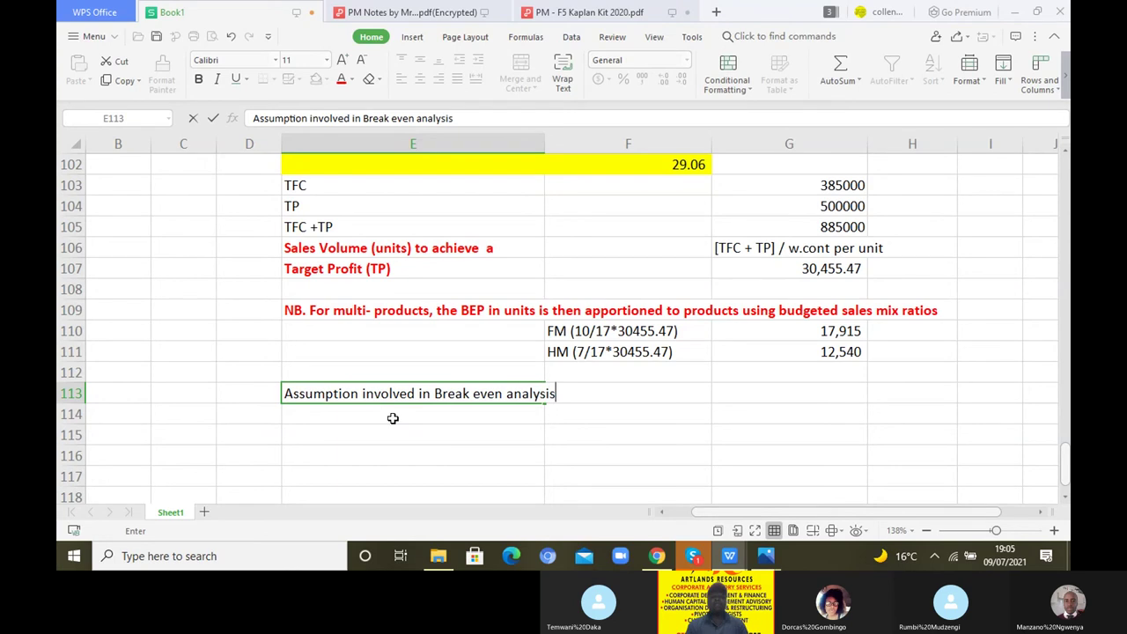
key(Return)
click(381, 395)
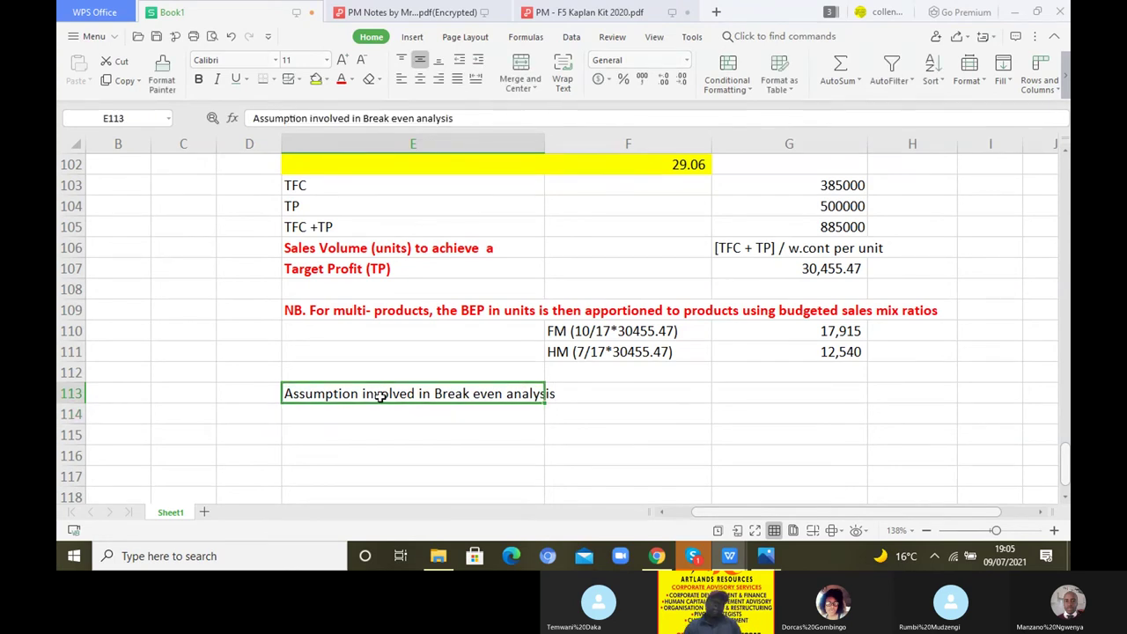
click(199, 80)
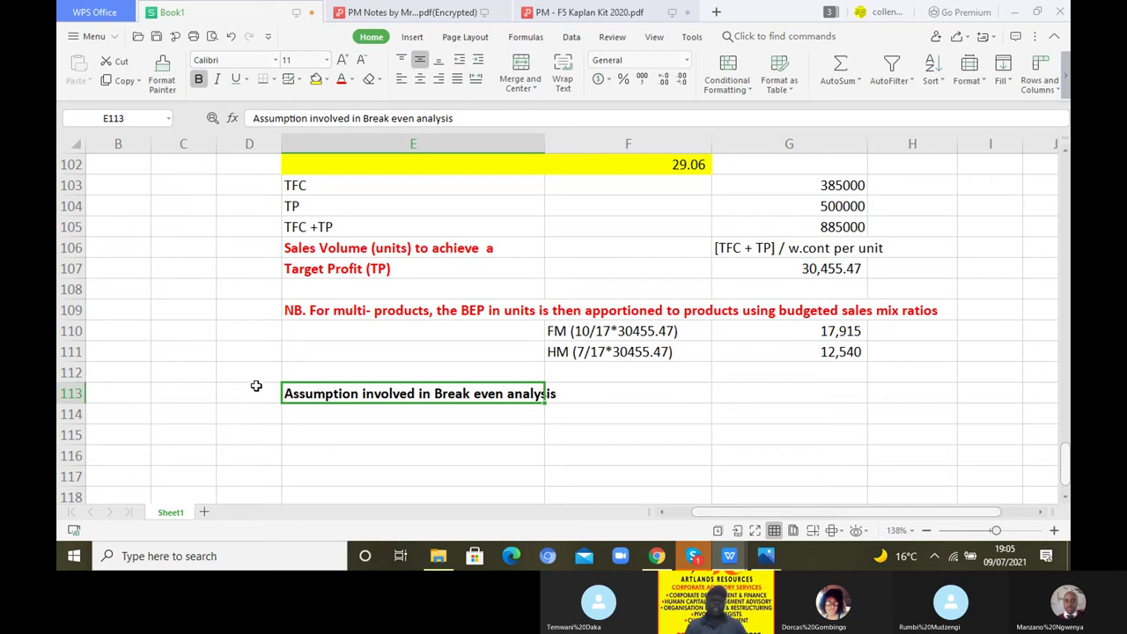
Enter the first assumption, "i) FC are expcted to remain unchanged", in E114 under the bold heading.
click(291, 417)
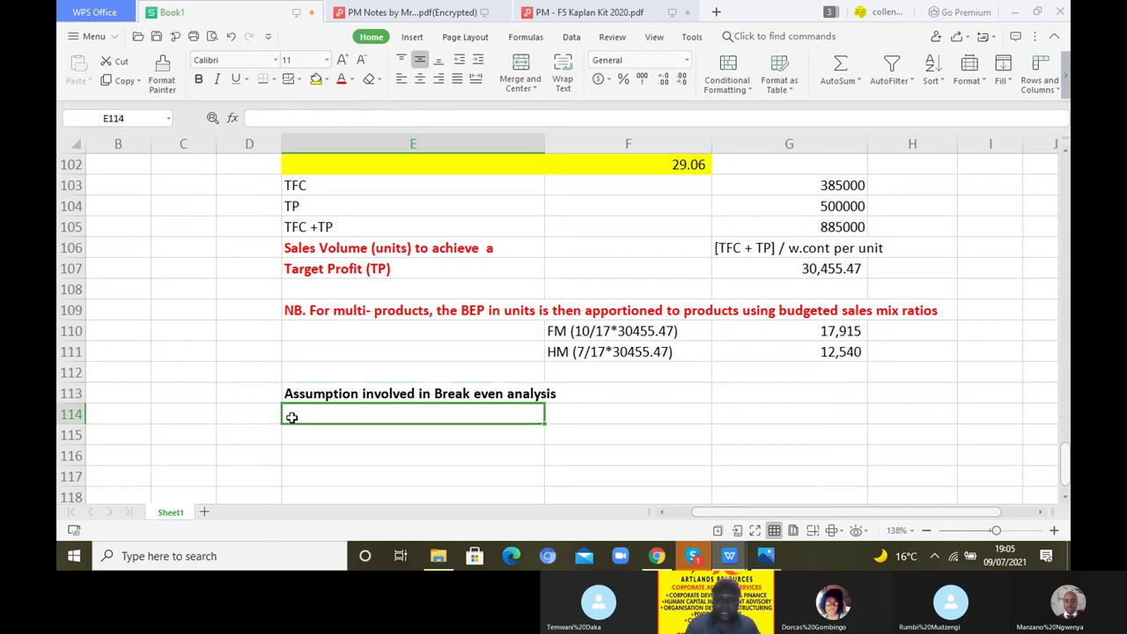
text(i))
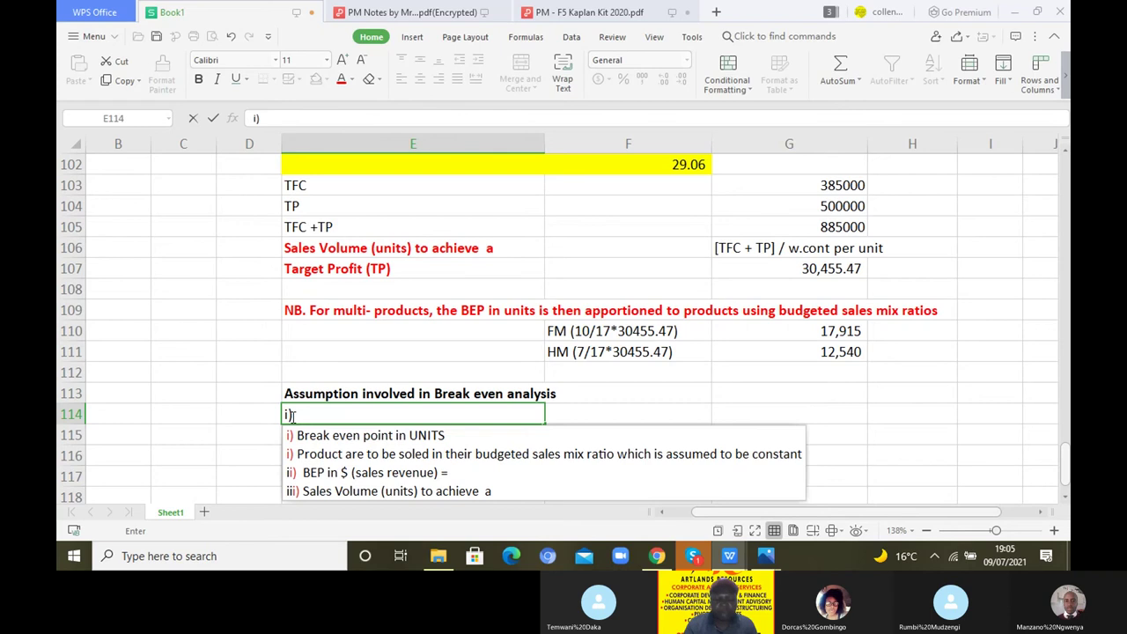
text( FC)
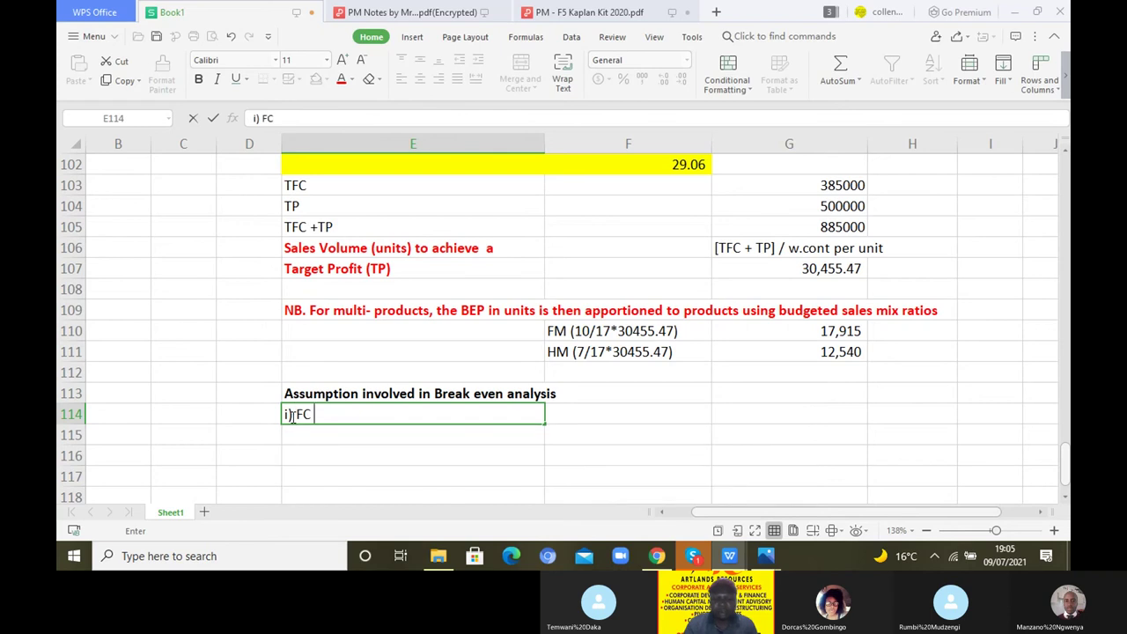
text( are)
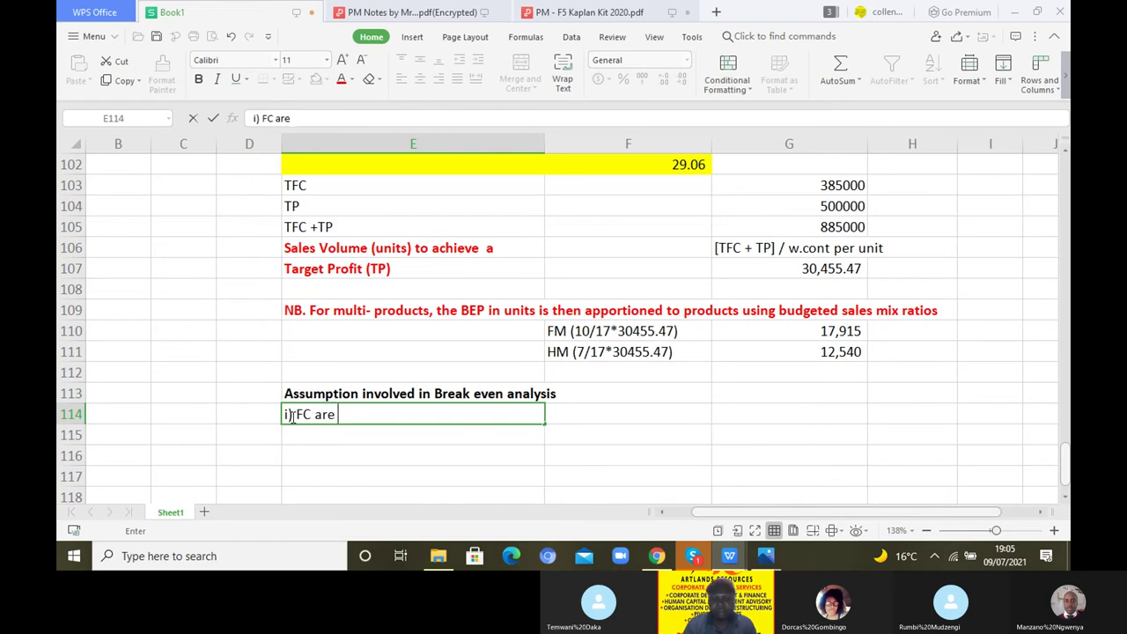
text( expcted to)
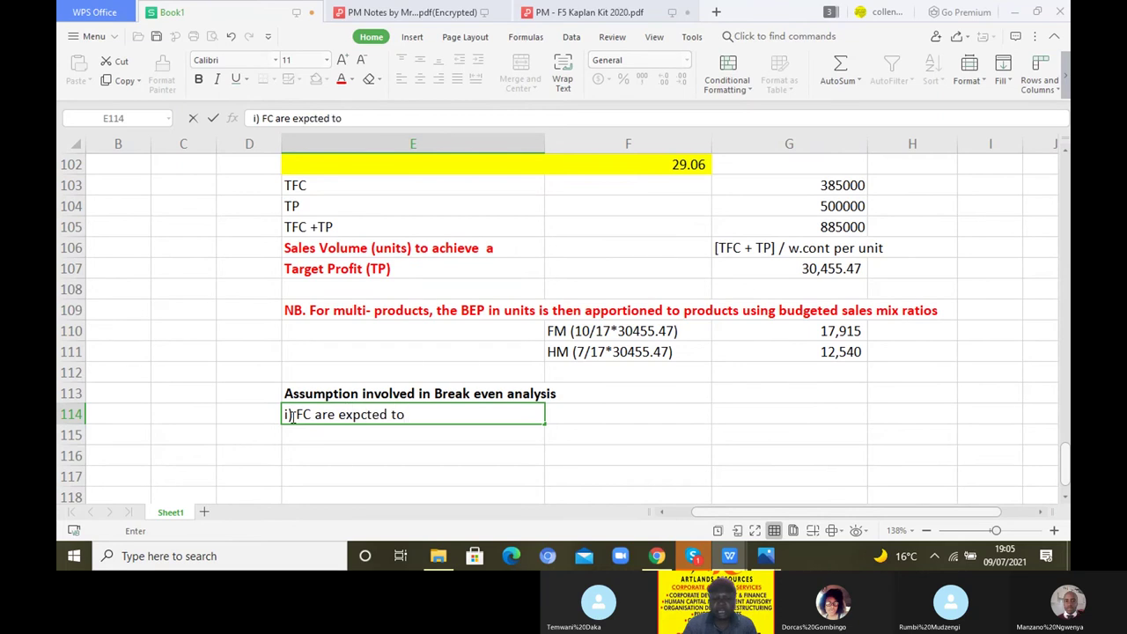
text( remain uncha)
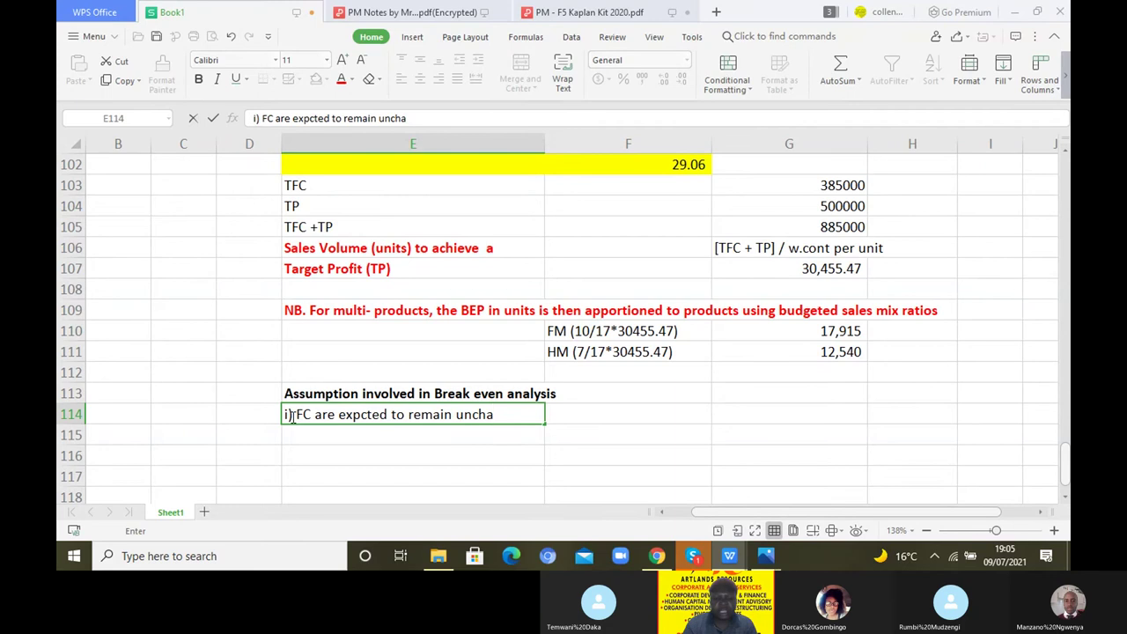
text(nged)
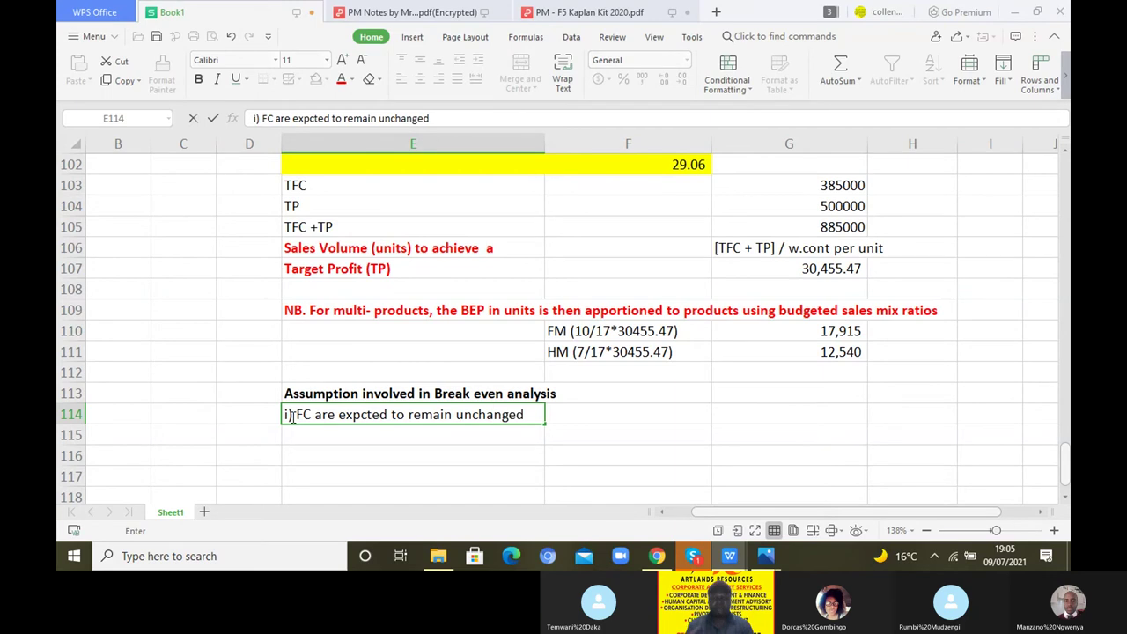
key(Return)
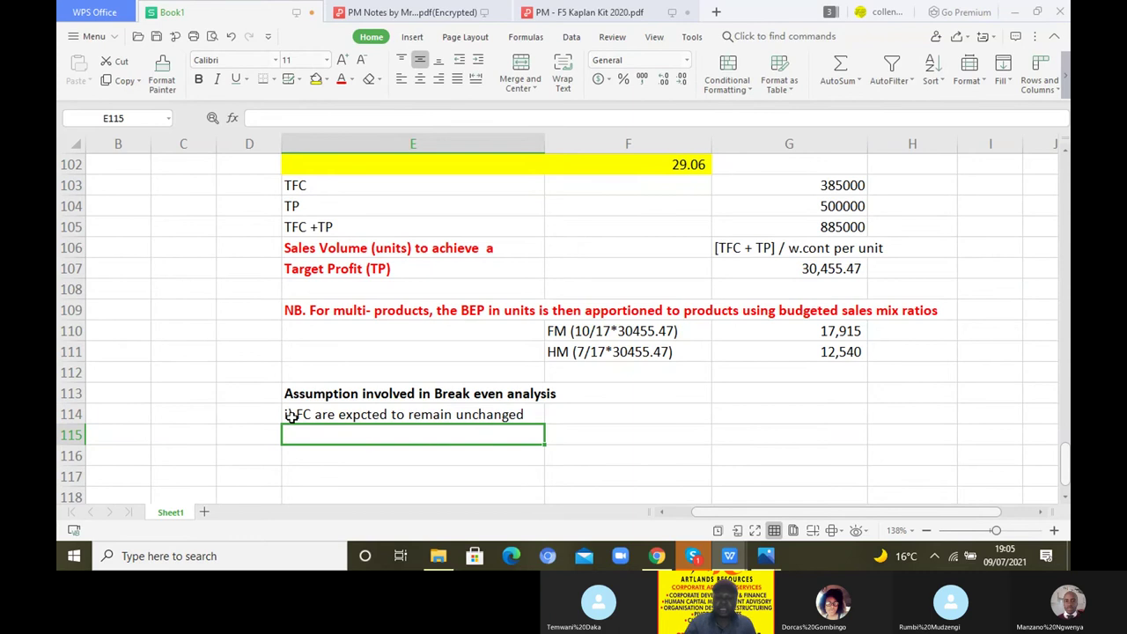
Enter the second assumption, "ii) SP & VC per unit are expected to be constant", in E115.
text(ii)
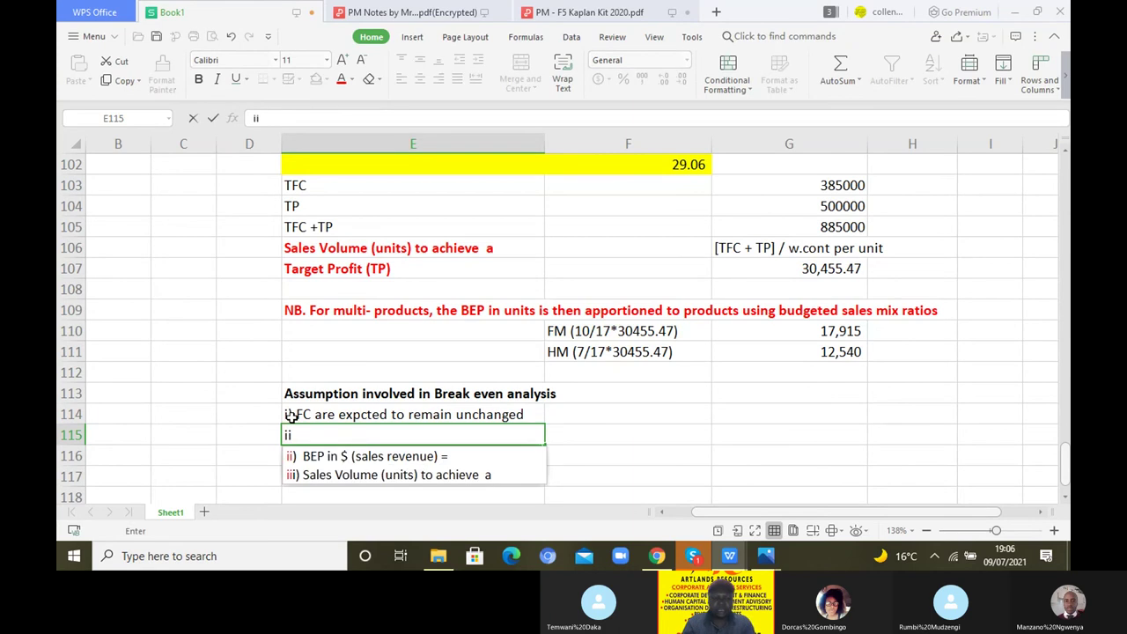
text() SP)
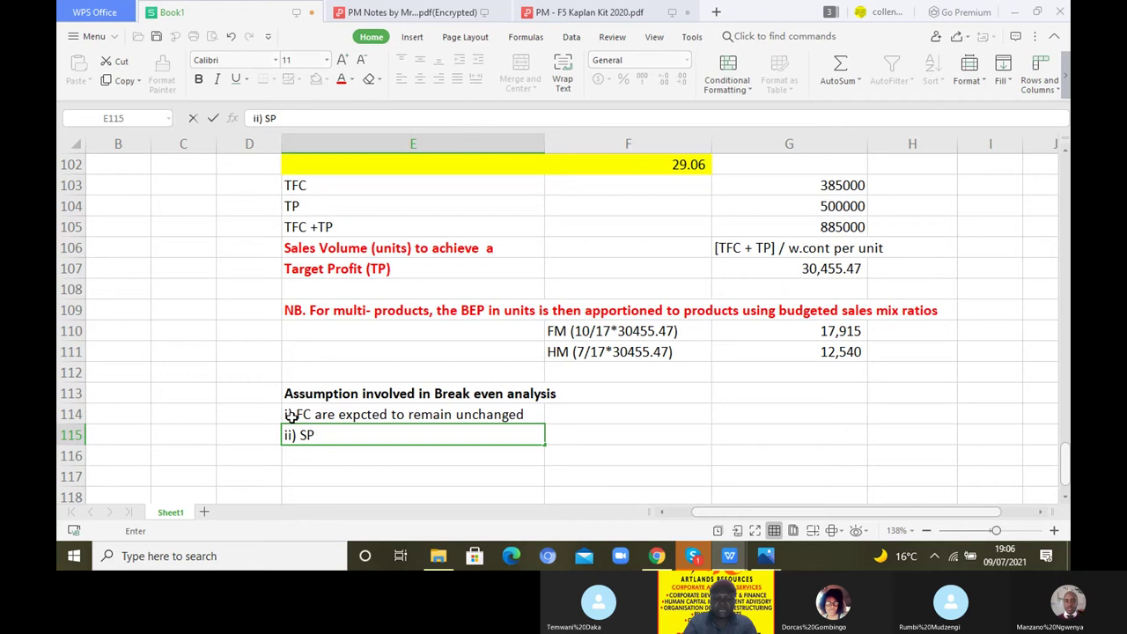
text( & VC  pe)
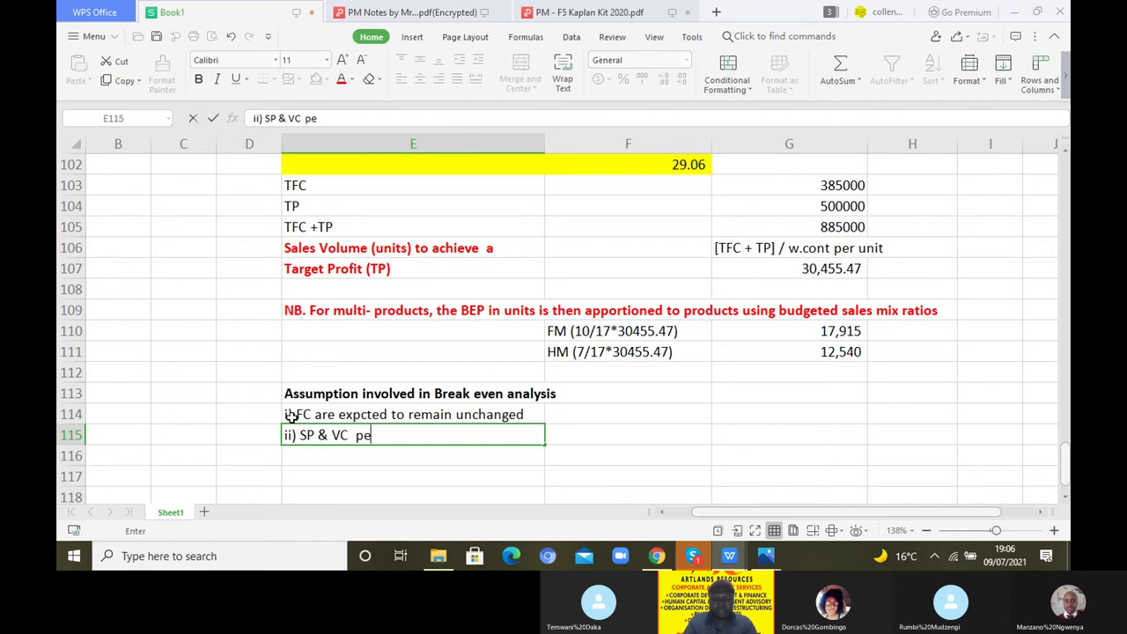
text(r unit )
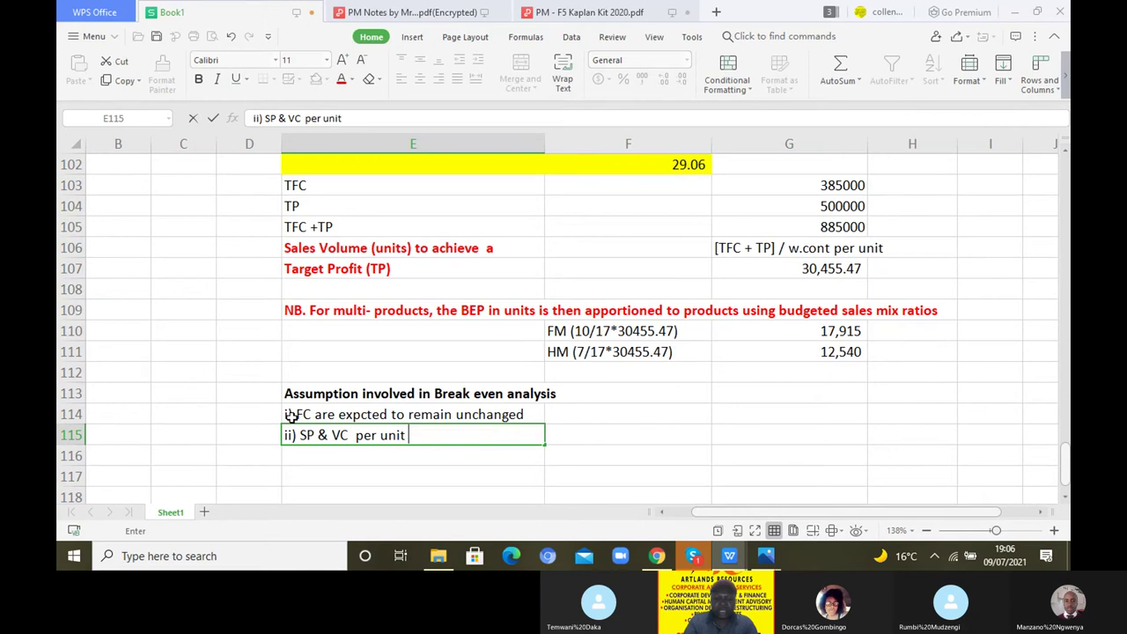
text(are expec)
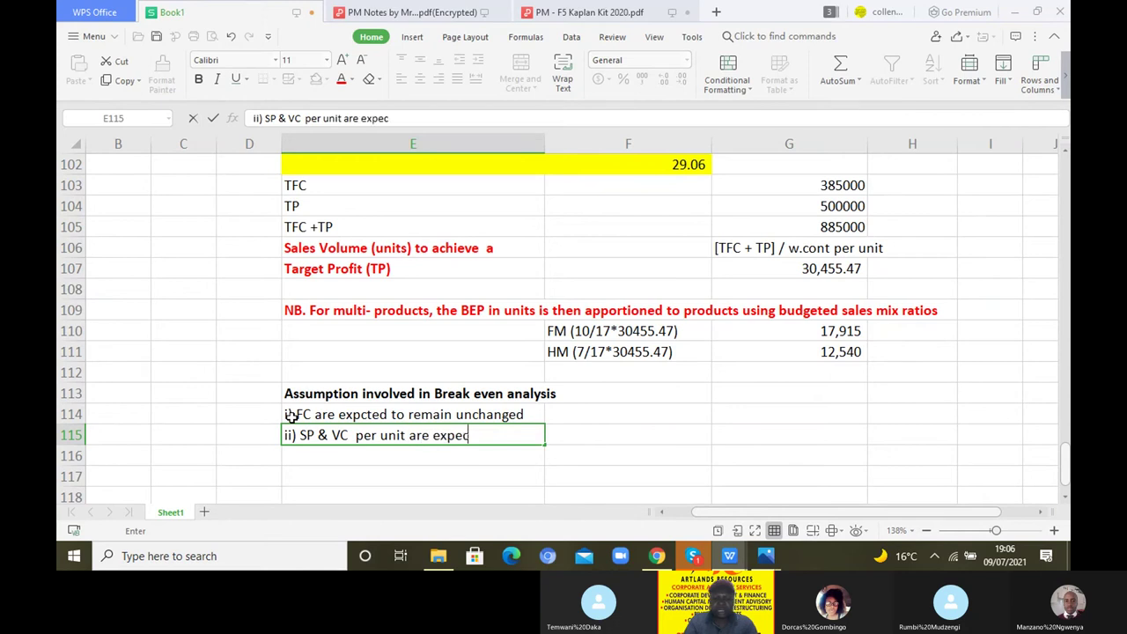
text(ted to be)
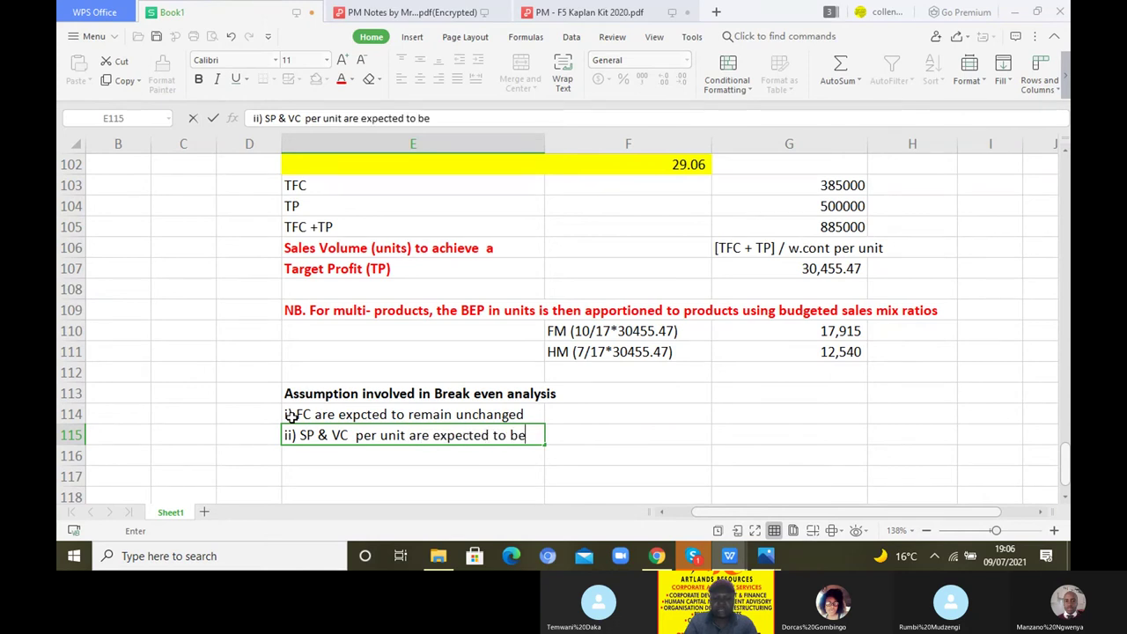
text( constant)
key(Return)
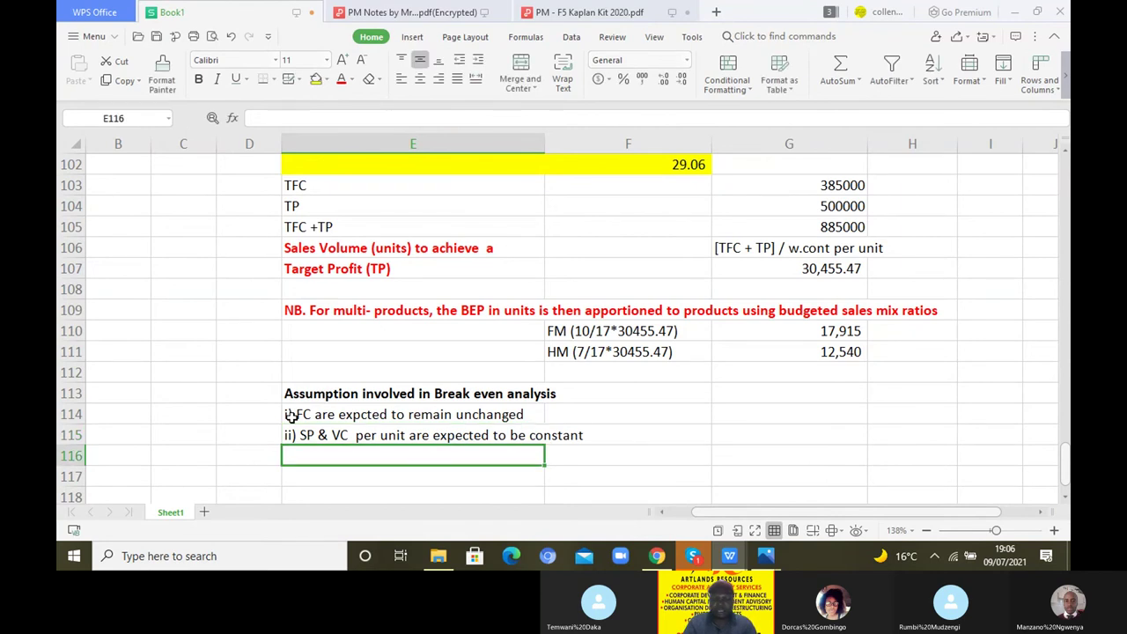
Enter "iii)Output produced is assumed to be entirely sold with no provision for opening or closing inventory" in E116.
text(iii)
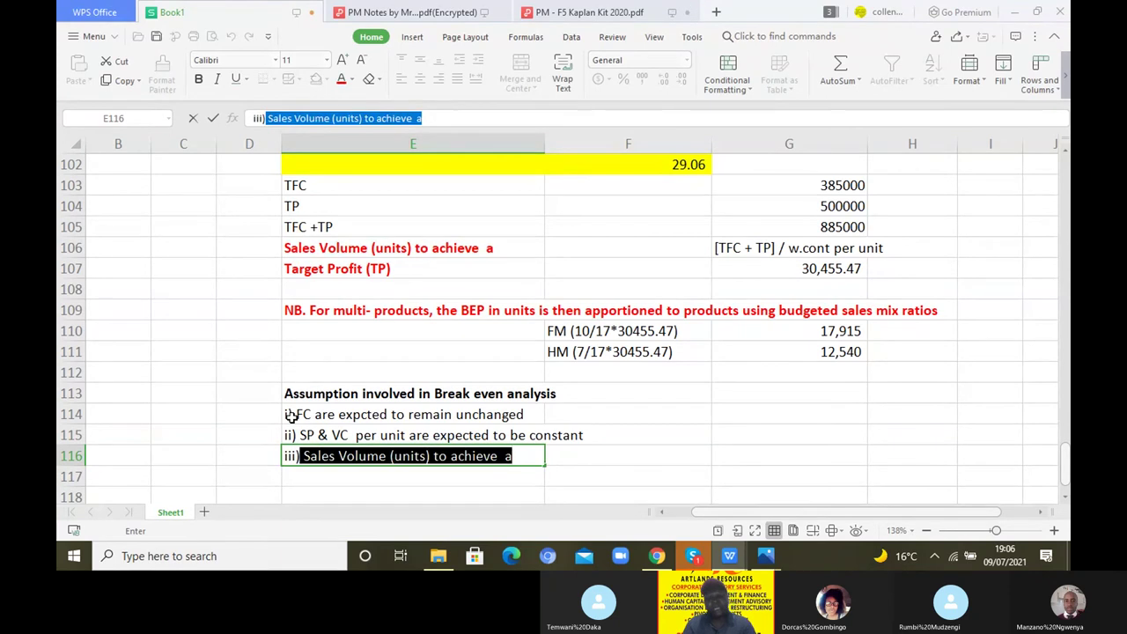
text()O)
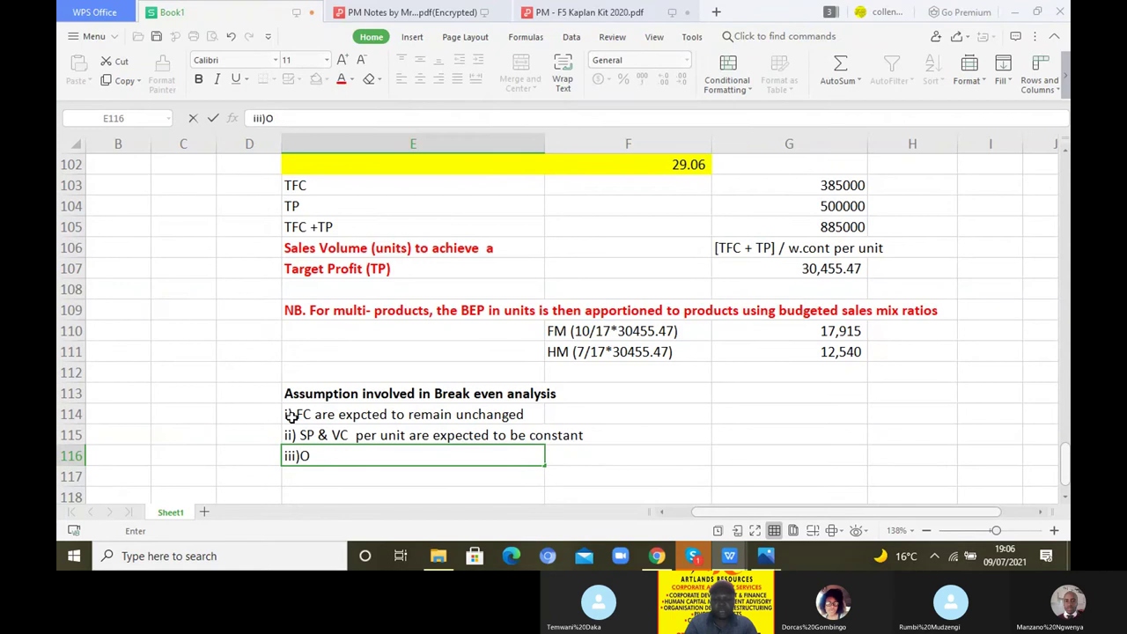
text(tutput pro)
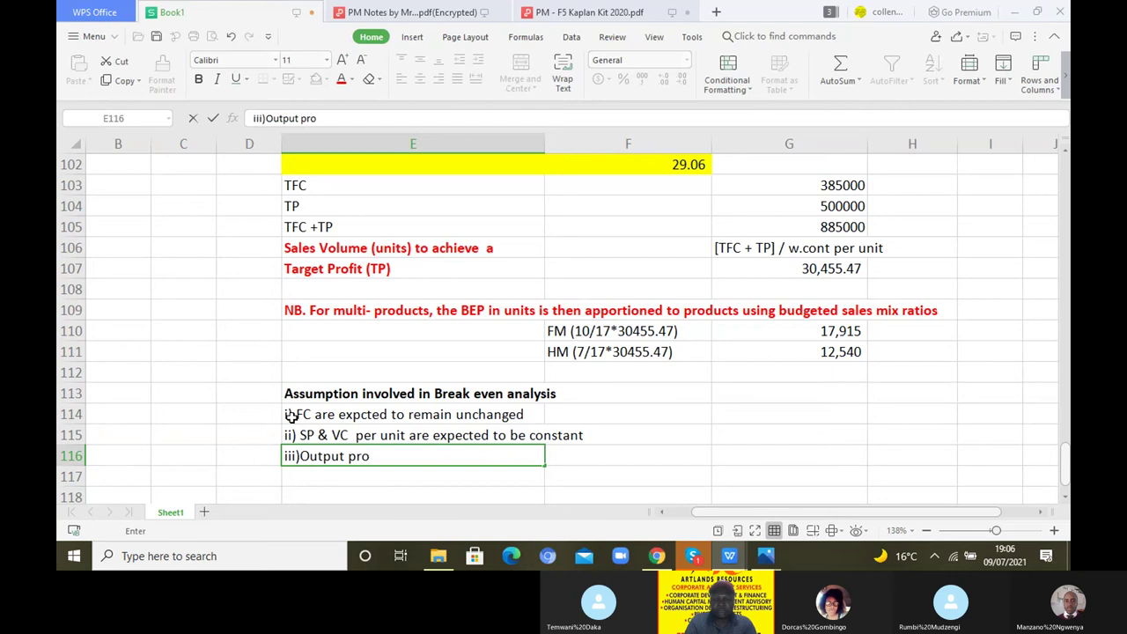
text(duced is assumed)
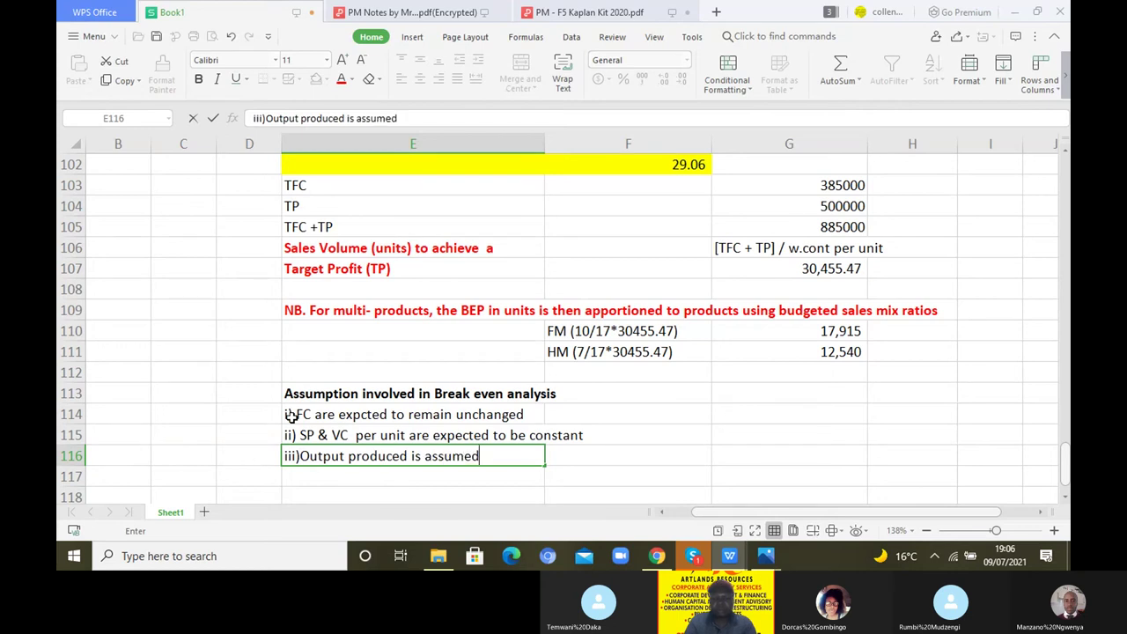
text( to be)
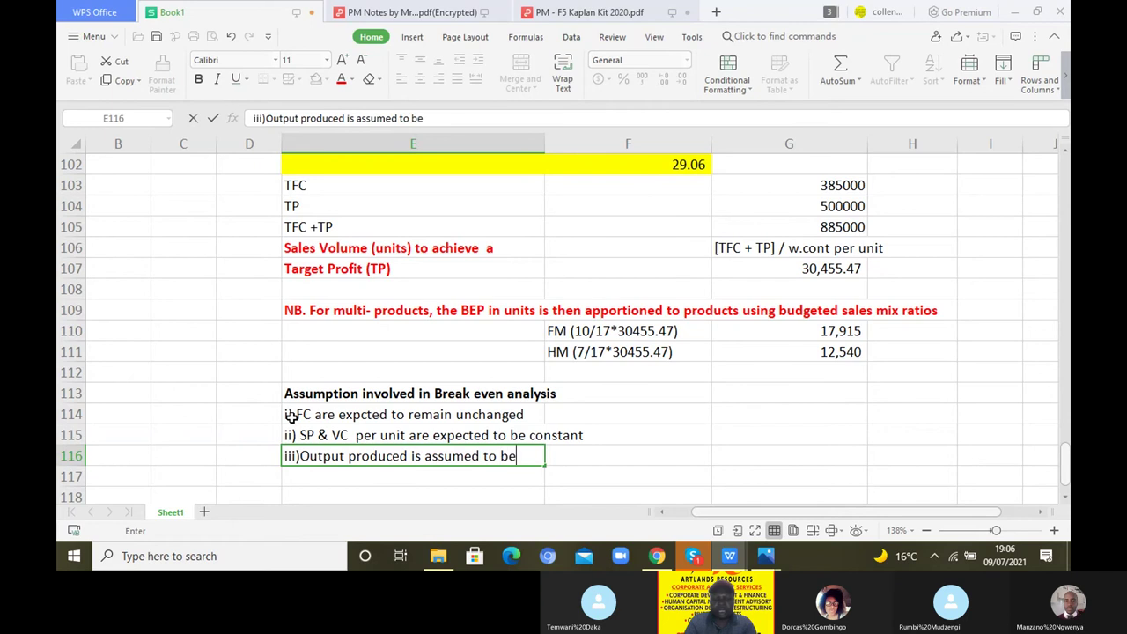
text( entirely sold )
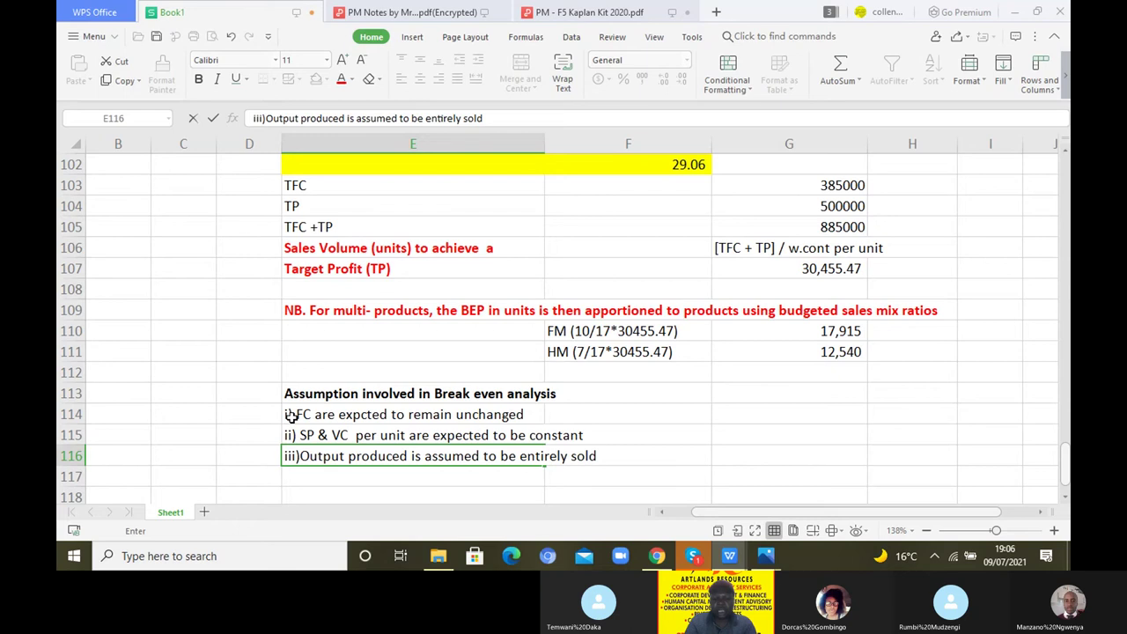
text(with no prov)
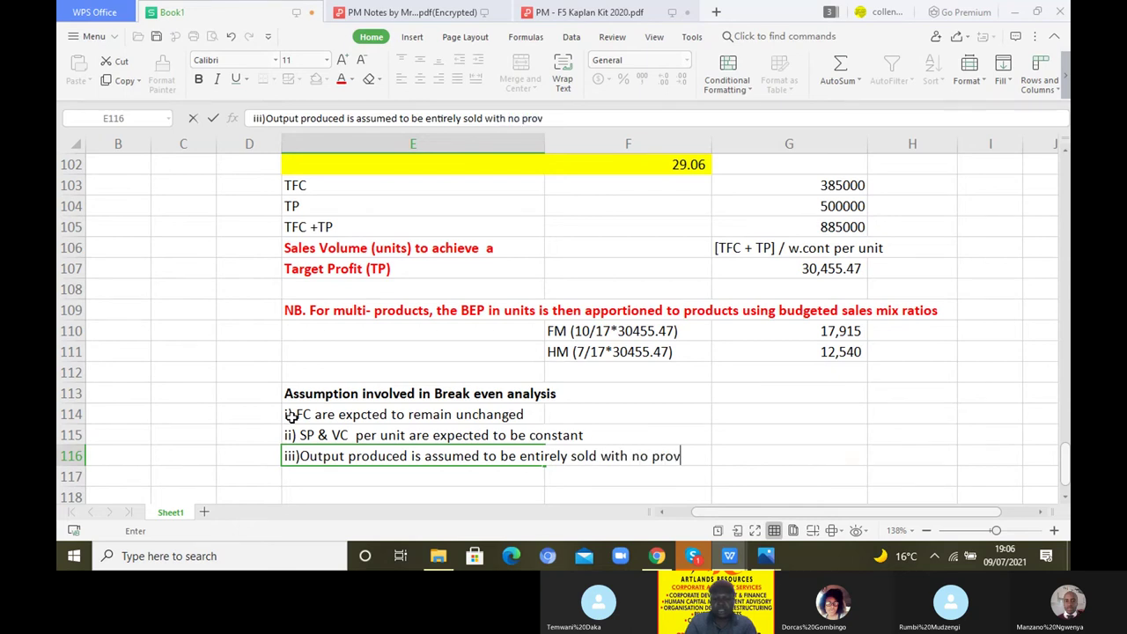
text(ision for)
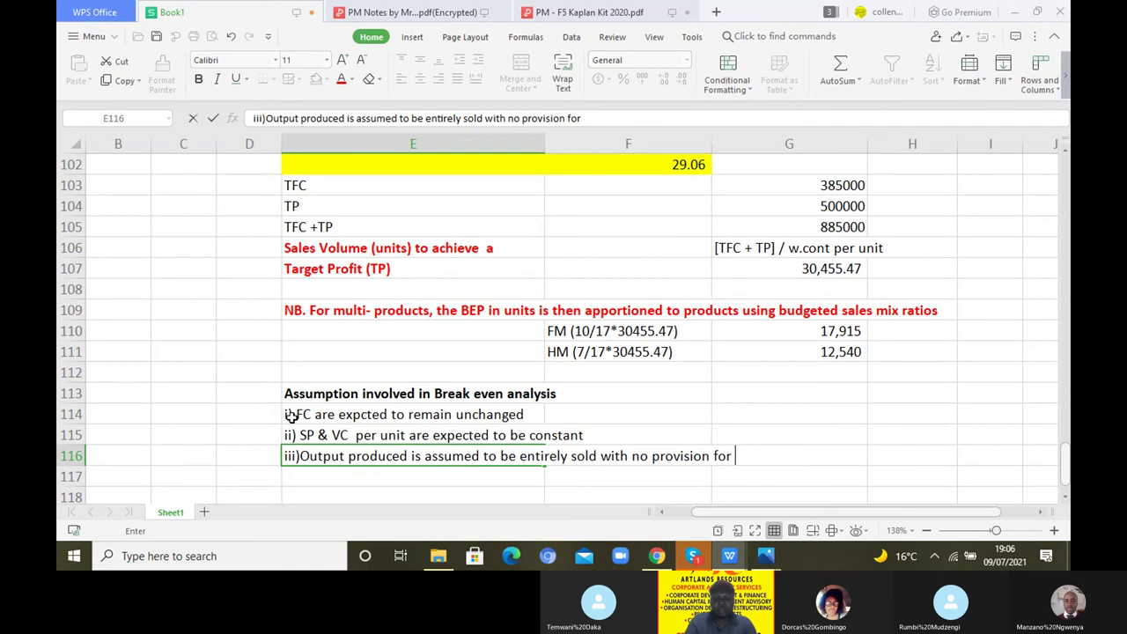
text( opening or )
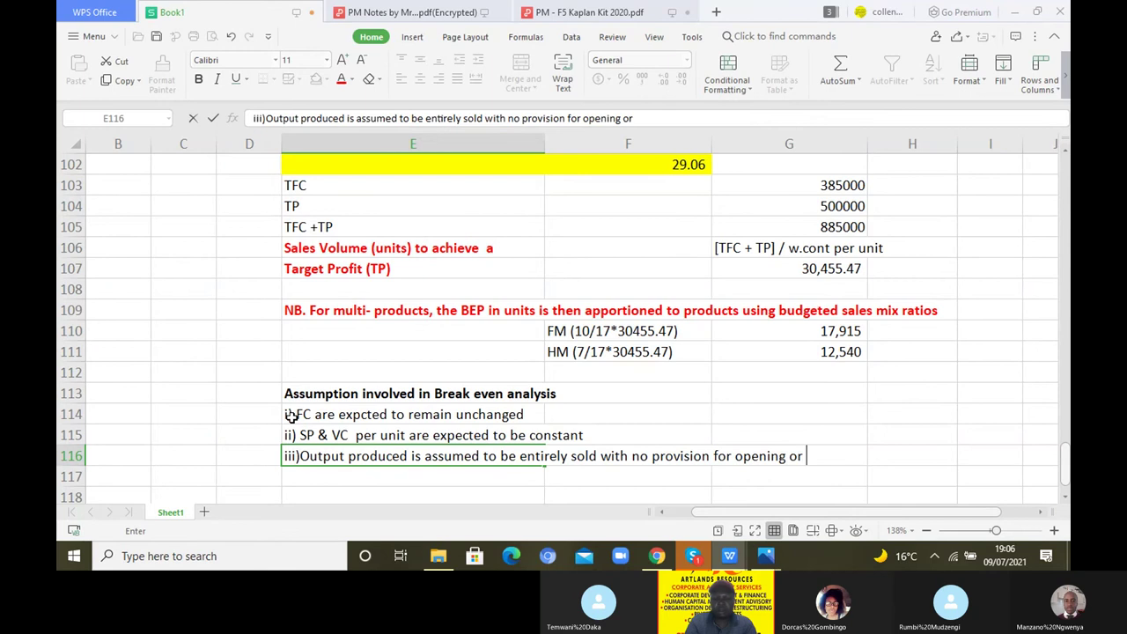
text(closing)
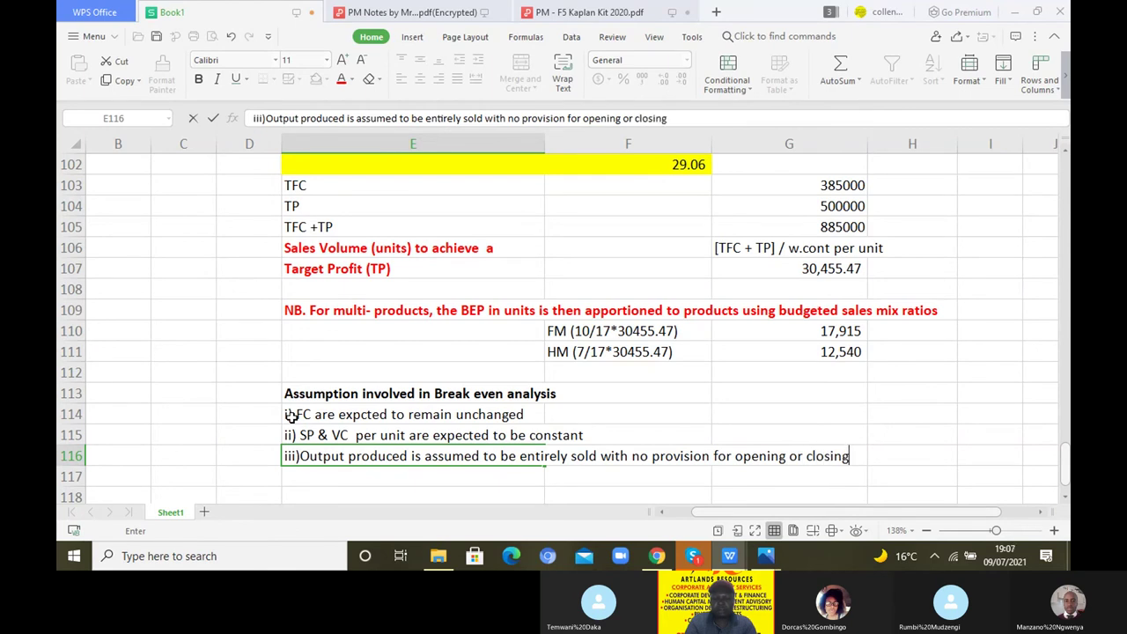
text( inventory)
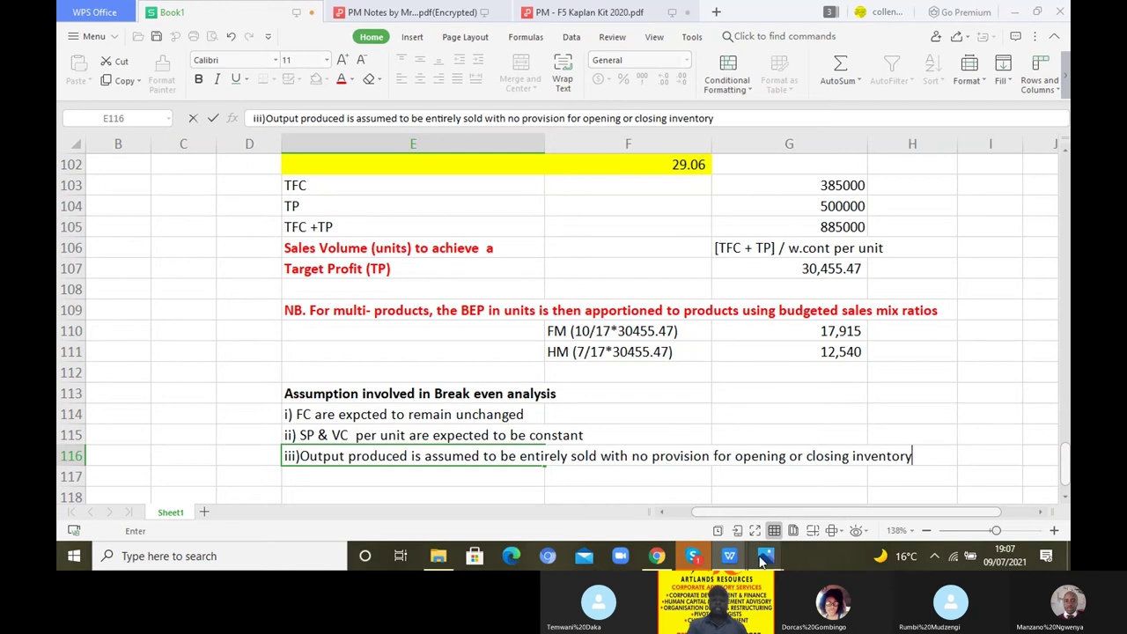
Switch to Photos to examine the Break-Even Chart and the Diagram-4.gif profit graph, and return to the Book1 worksheet.
mouse_move(763, 561)
click(760, 491)
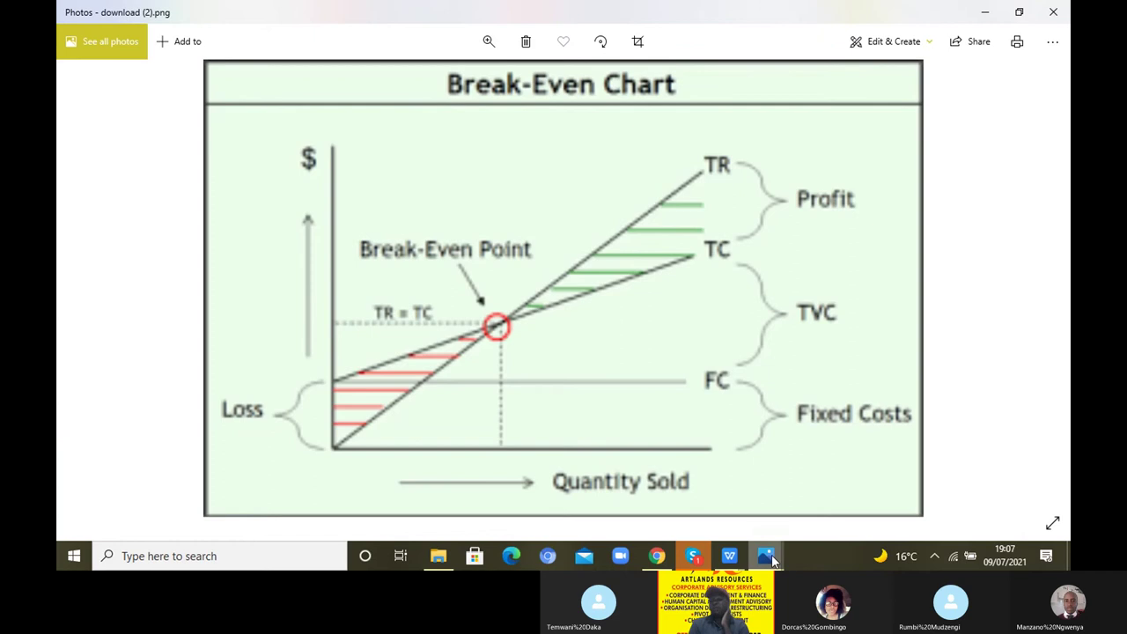
mouse_move(765, 556)
click(909, 489)
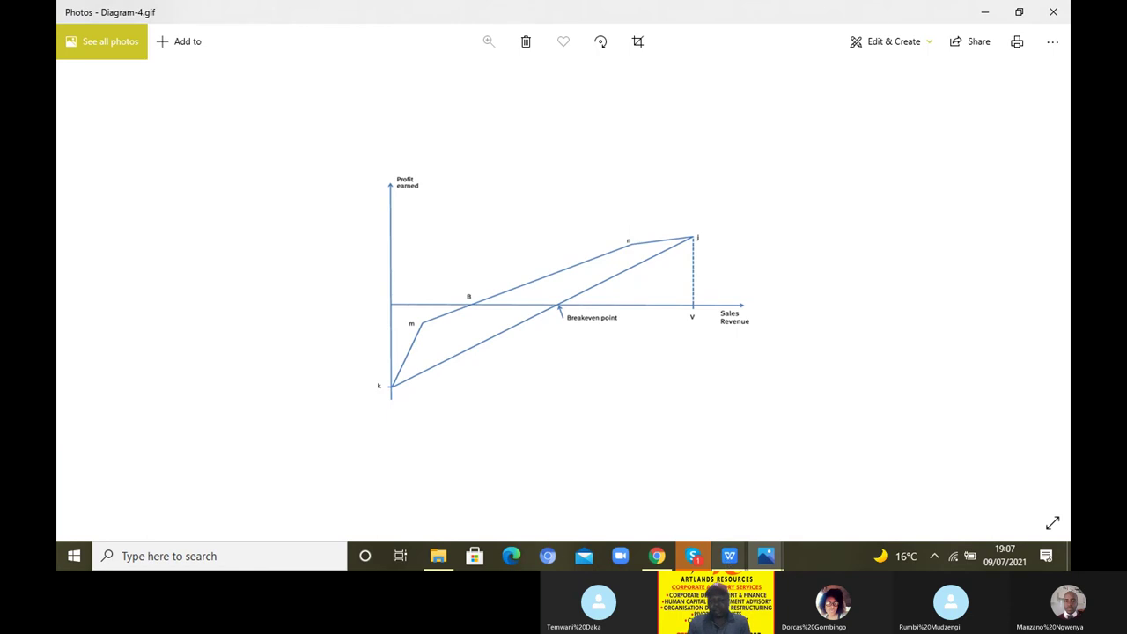
mouse_move(729, 565)
click(593, 520)
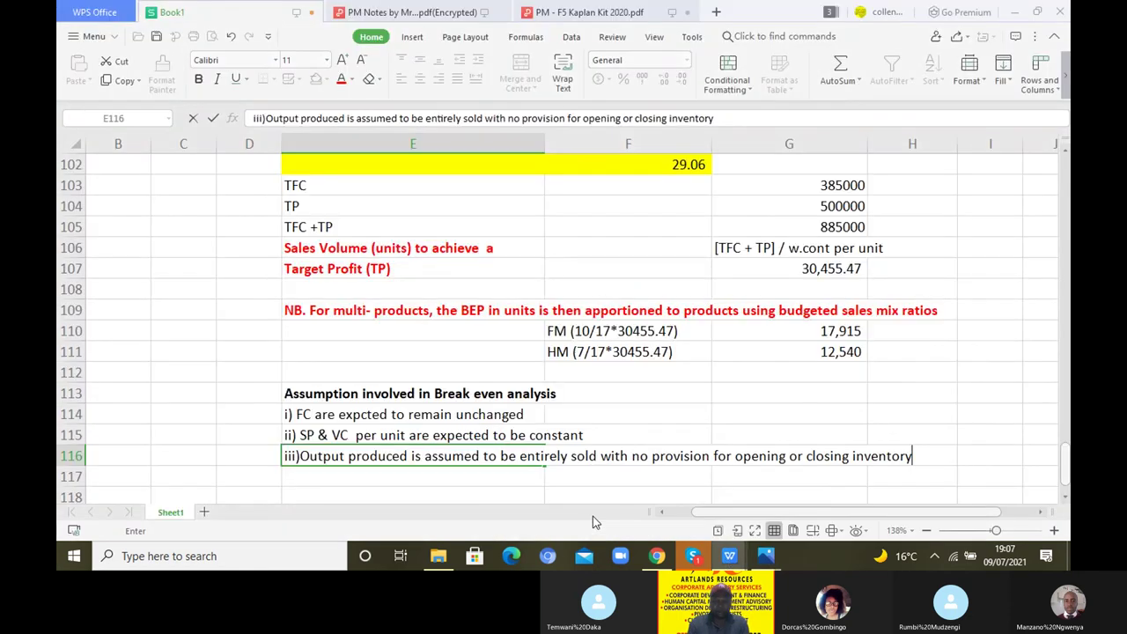
Read question 4 on the 10 km race in the Kaplan Kit PDF and enter 214.4 in D118 of Book1.
click(583, 16)
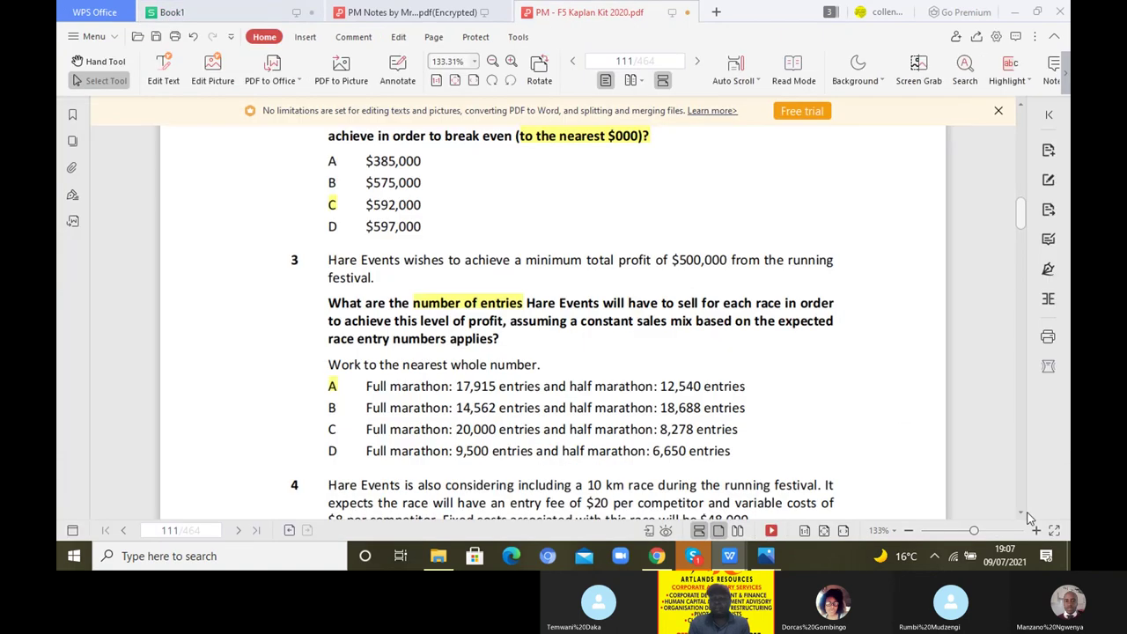
scroll(1024, 513, down, 5)
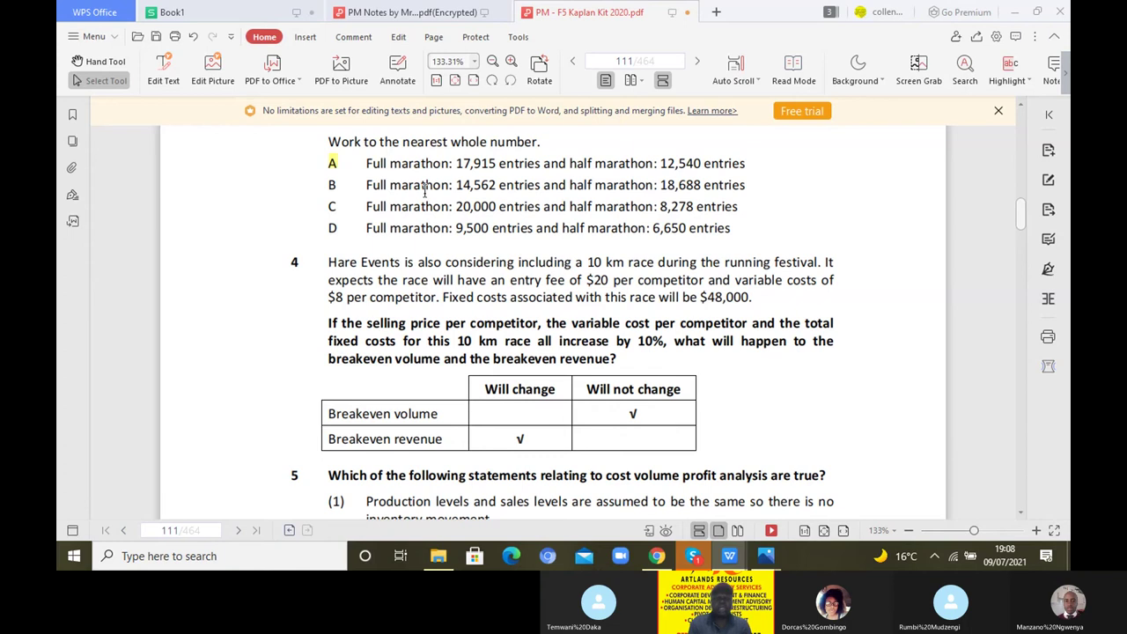
click(247, 7)
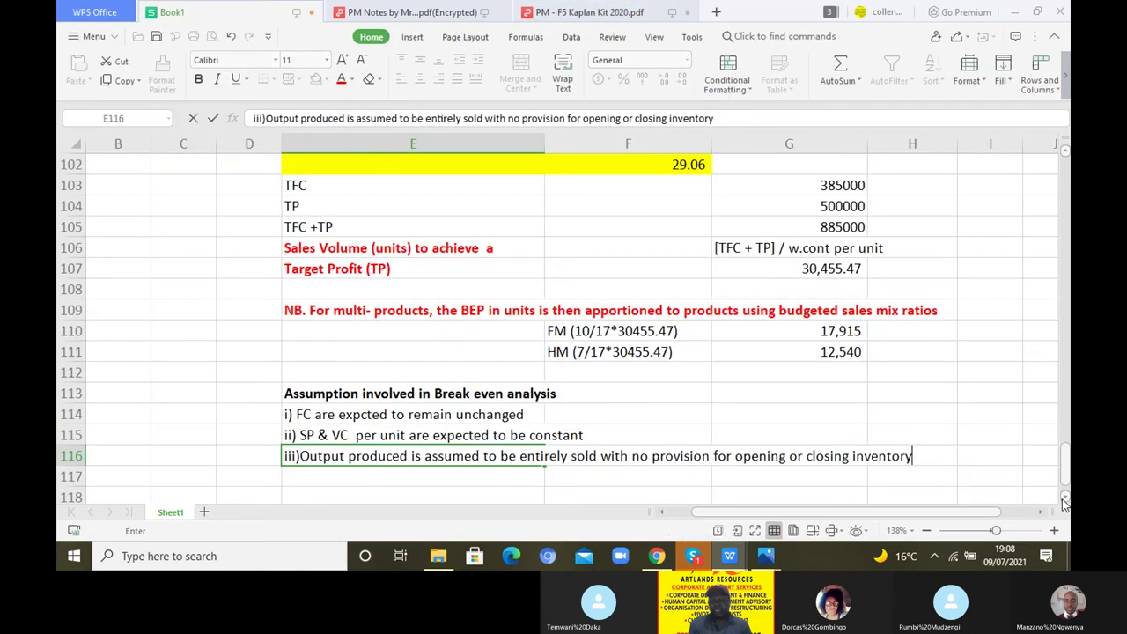
scroll(1063, 502, down, 2)
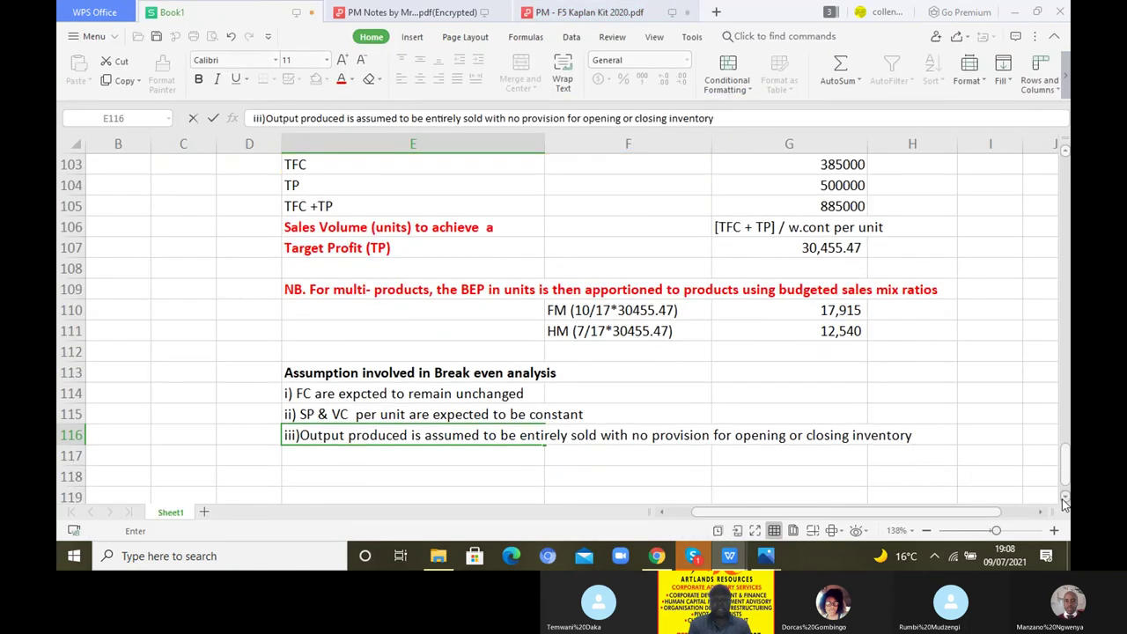
click(247, 456)
text(214)
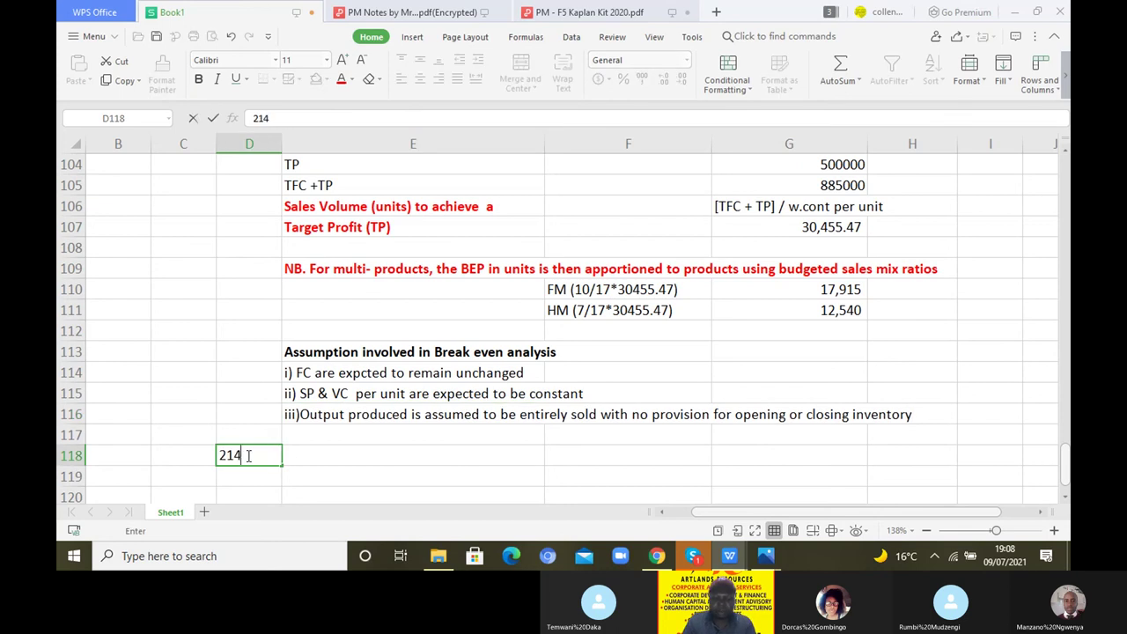
text(.4)
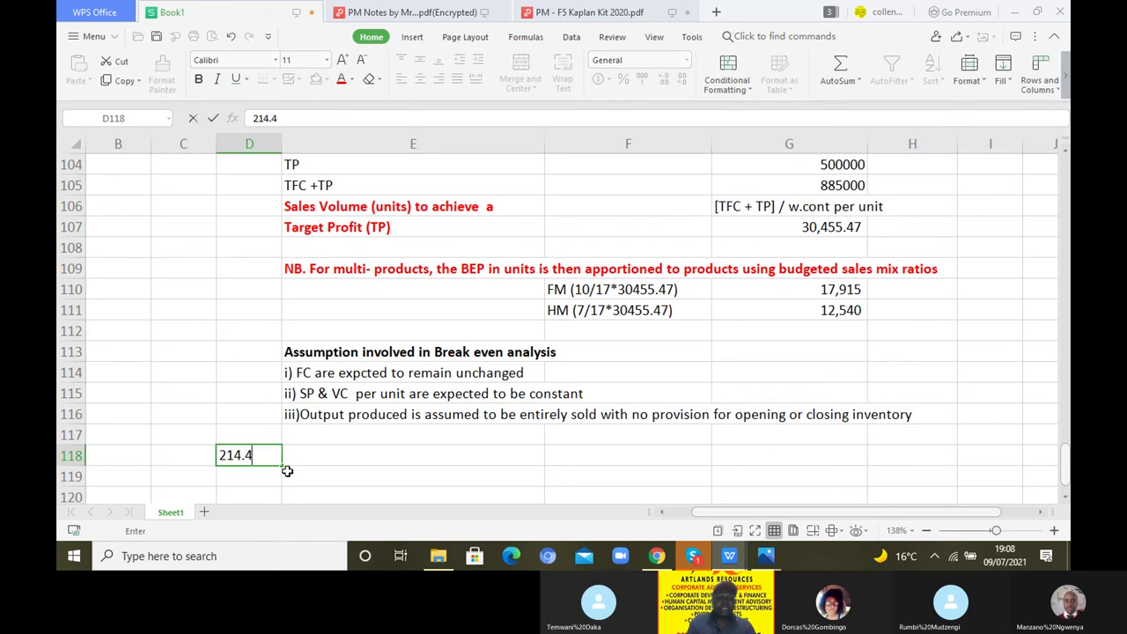
click(283, 467)
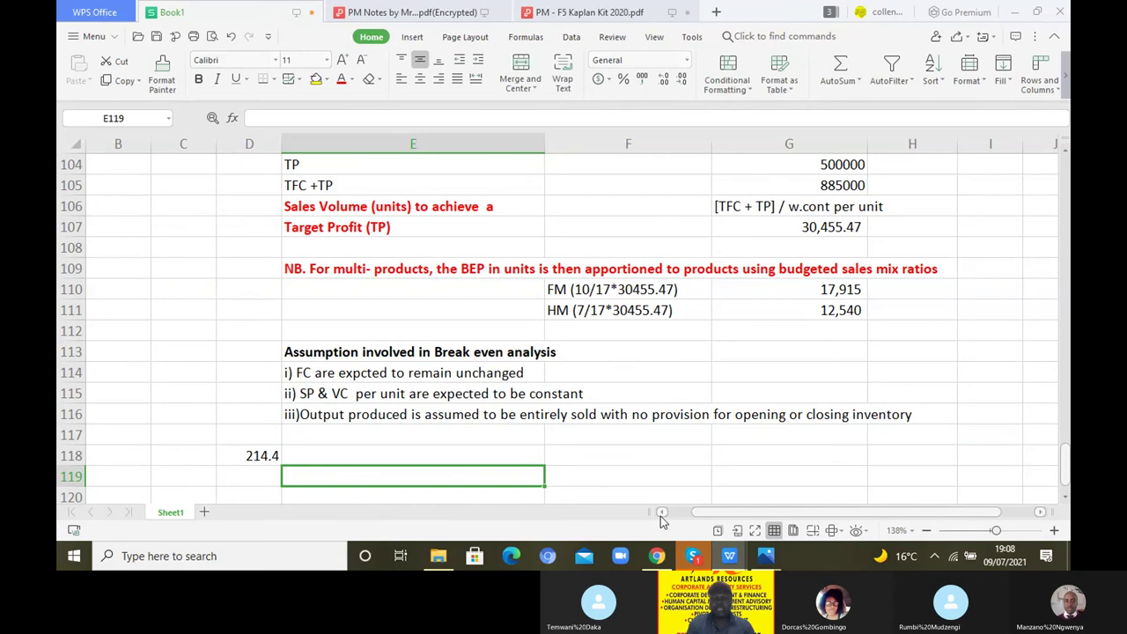
click(660, 512)
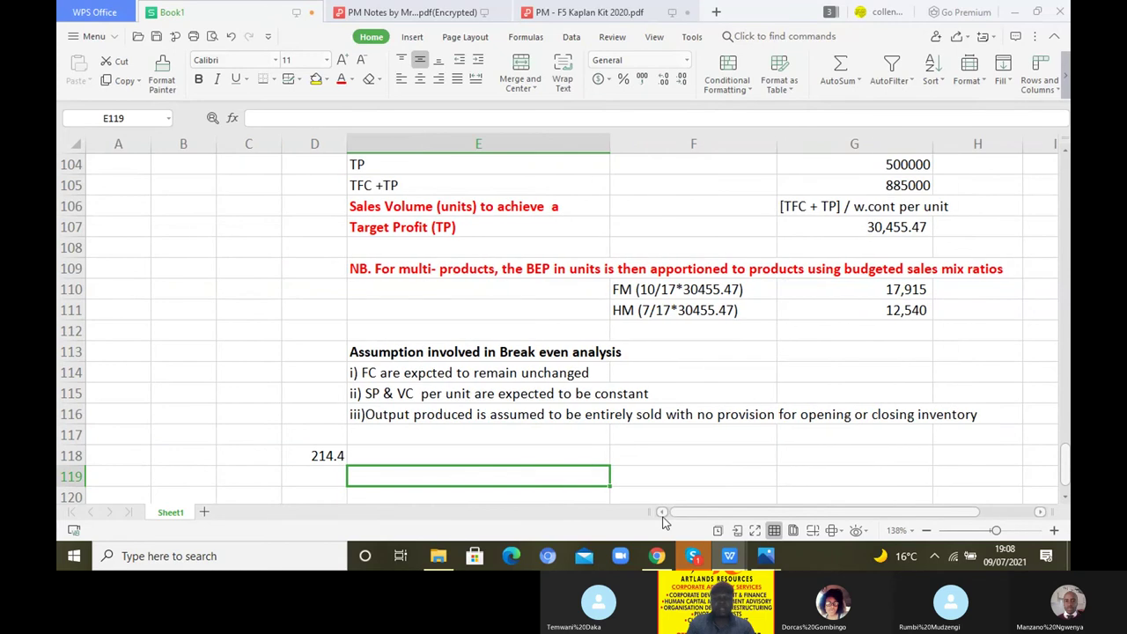
click(334, 454)
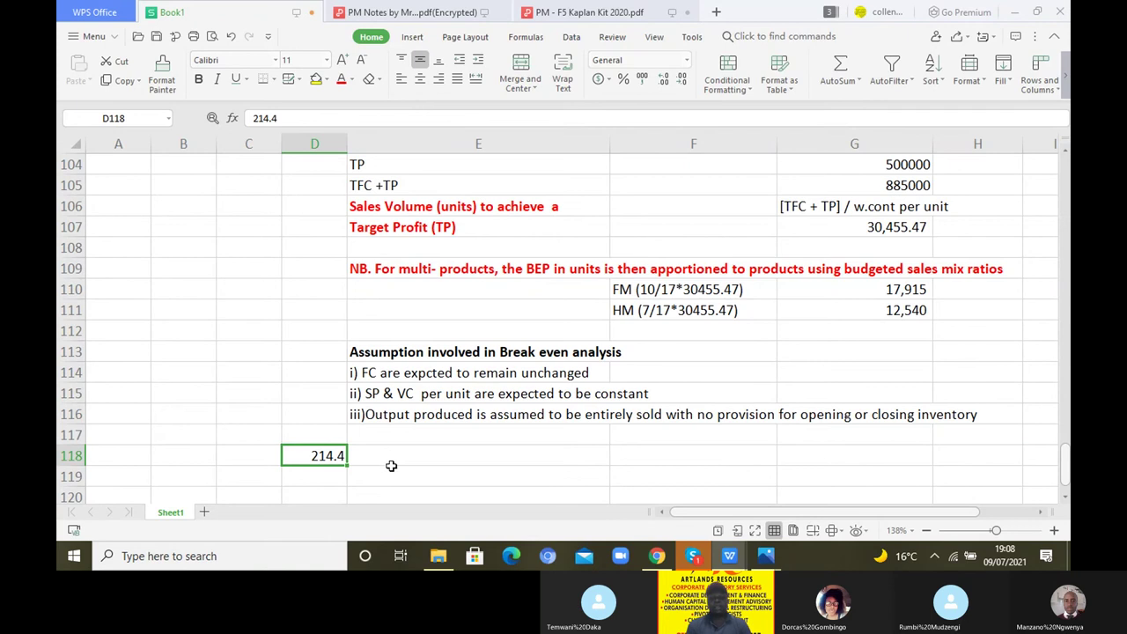
Switch to Skype to check the PM Sept 2021 Class call, and return to the Book1 worksheet.
mouse_move(697, 565)
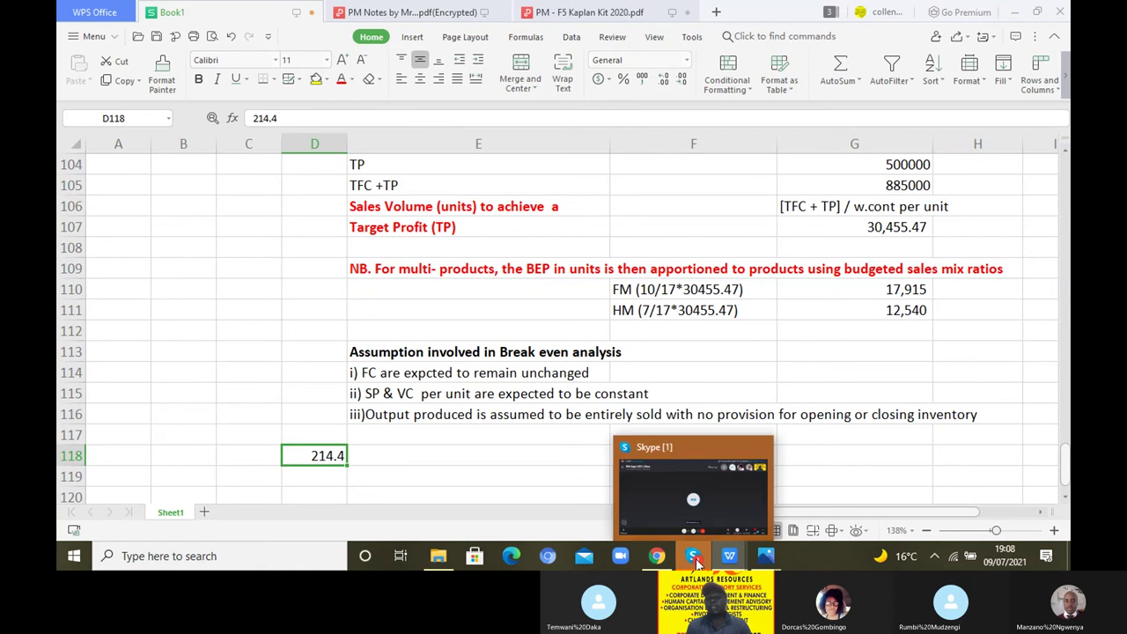
click(728, 493)
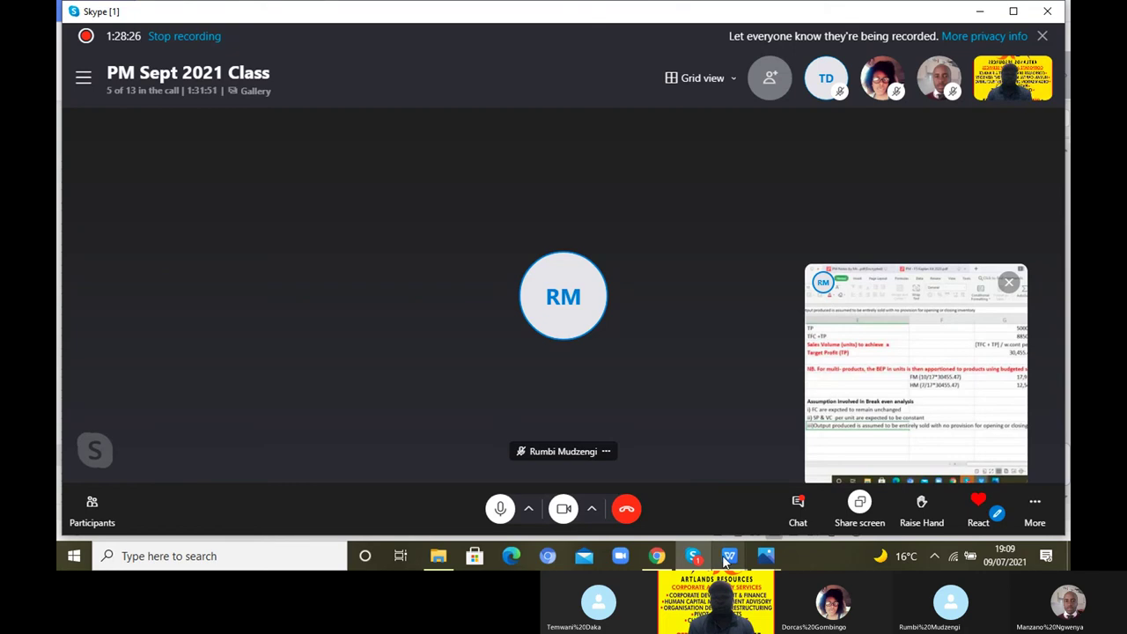
mouse_move(727, 561)
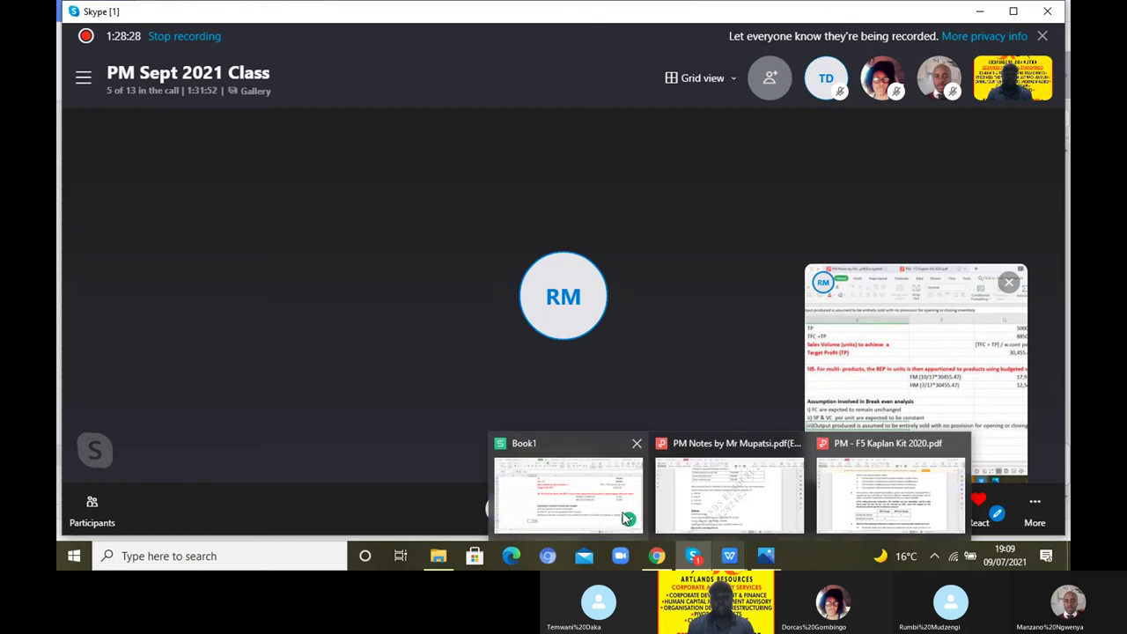
click(507, 467)
Enter the heading "10 km Race" in E118 beside the question number and make it bold.
click(476, 456)
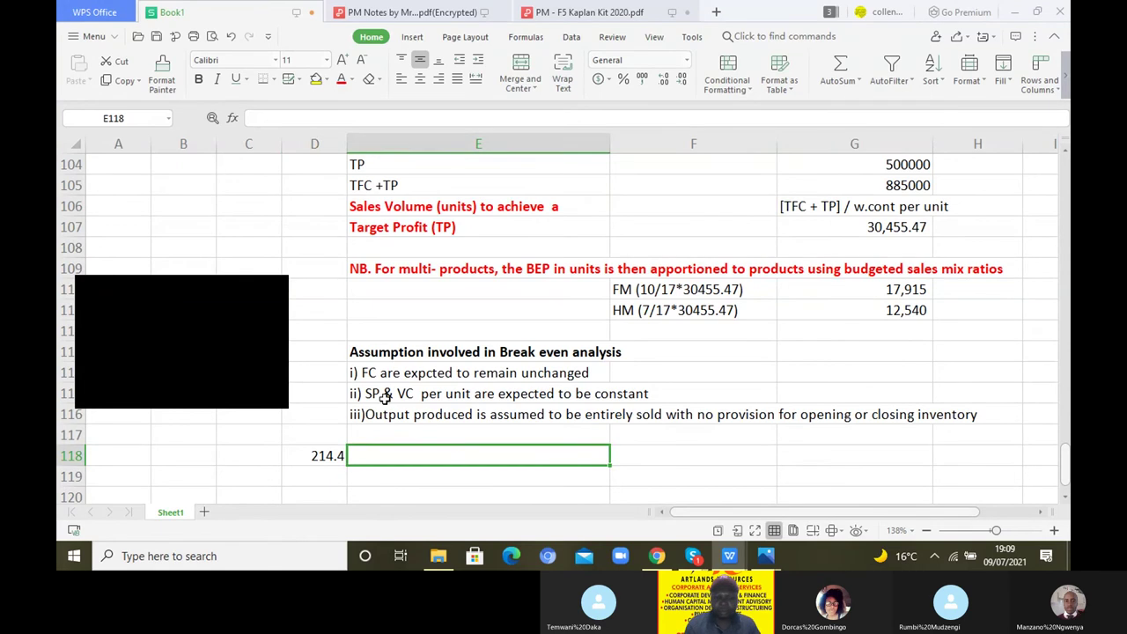
text(10 km)
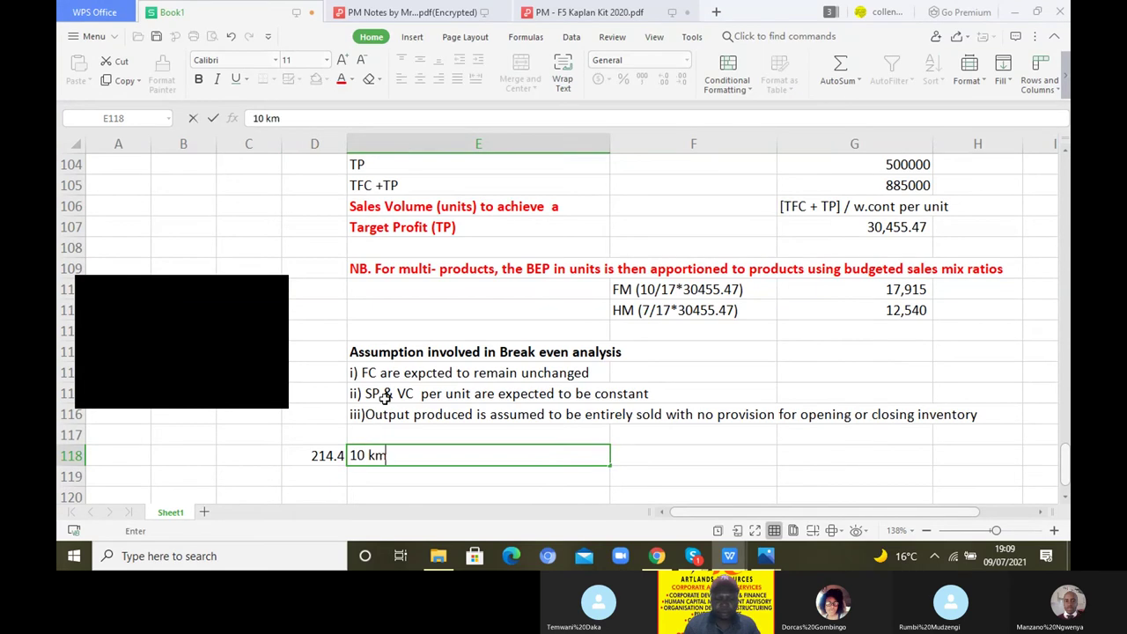
text( Race)
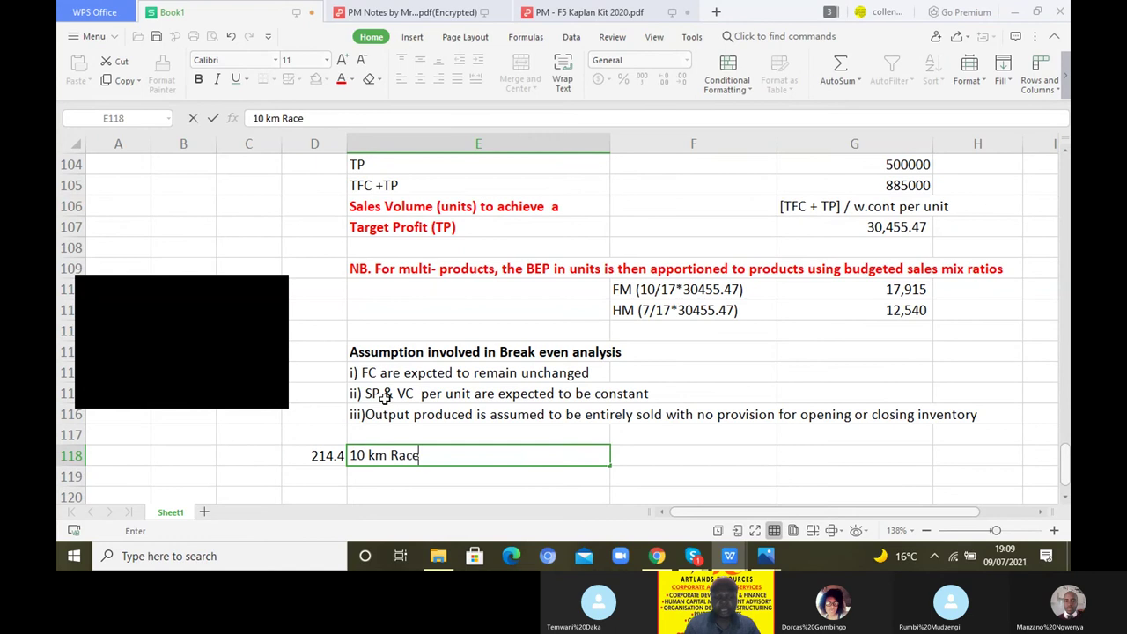
click(467, 486)
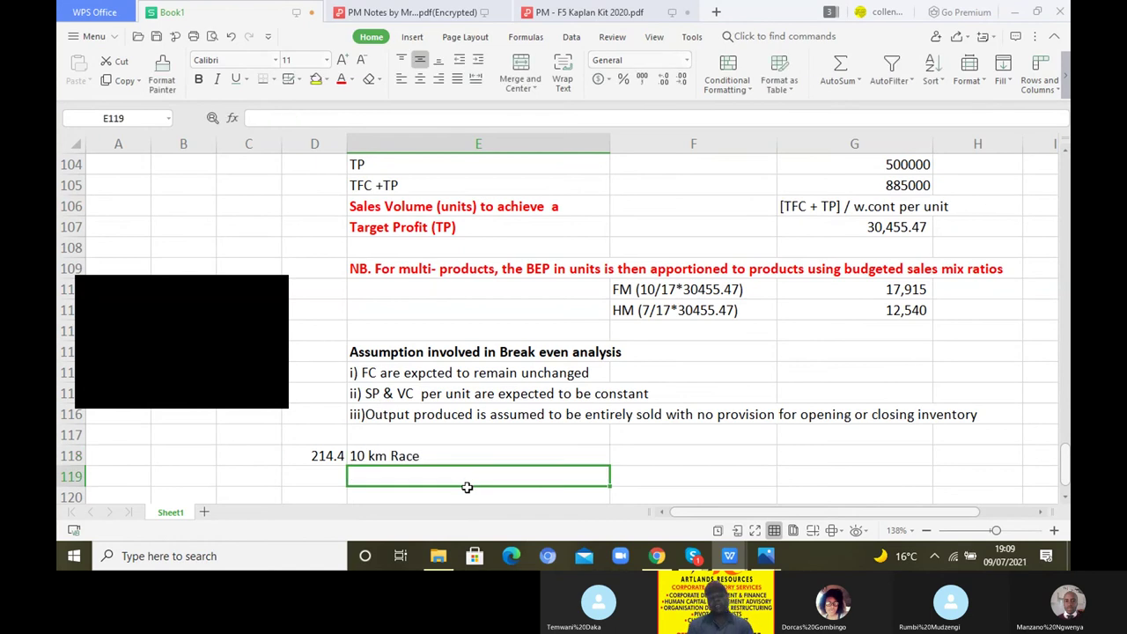
click(401, 456)
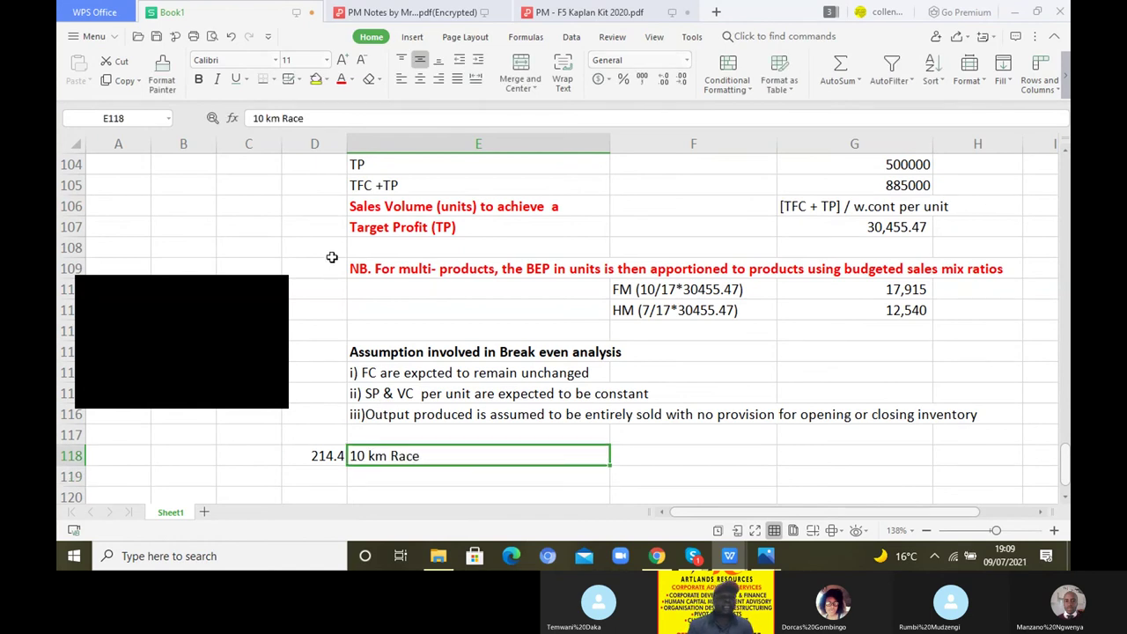
click(199, 79)
click(561, 477)
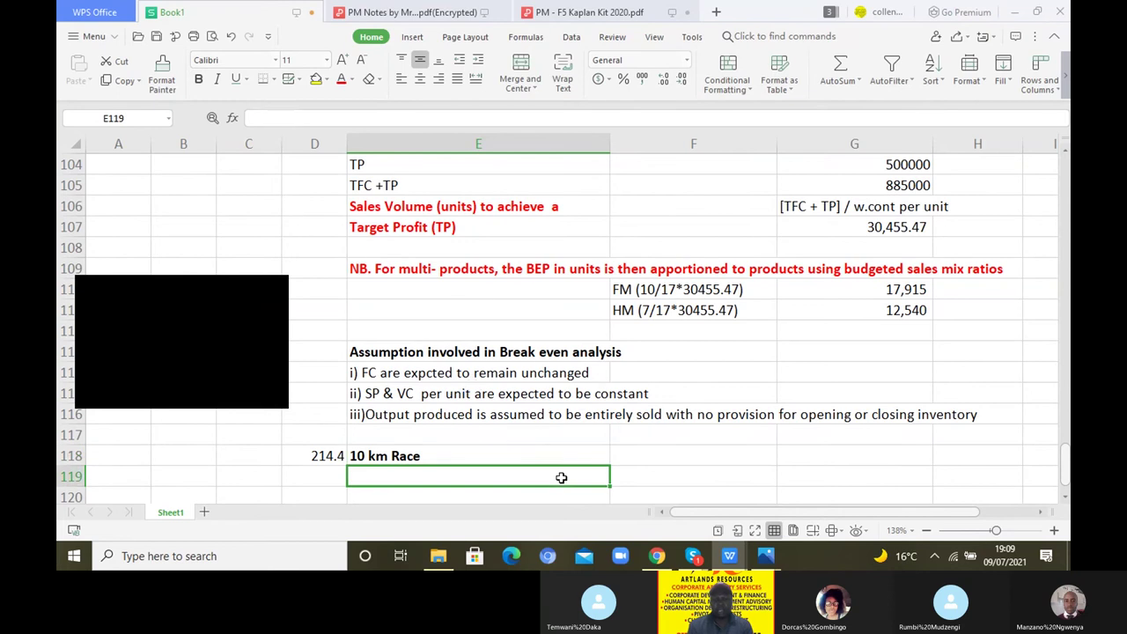
Enter the column headings "Current" in F118 and "After 10% Increase" in G118.
click(662, 459)
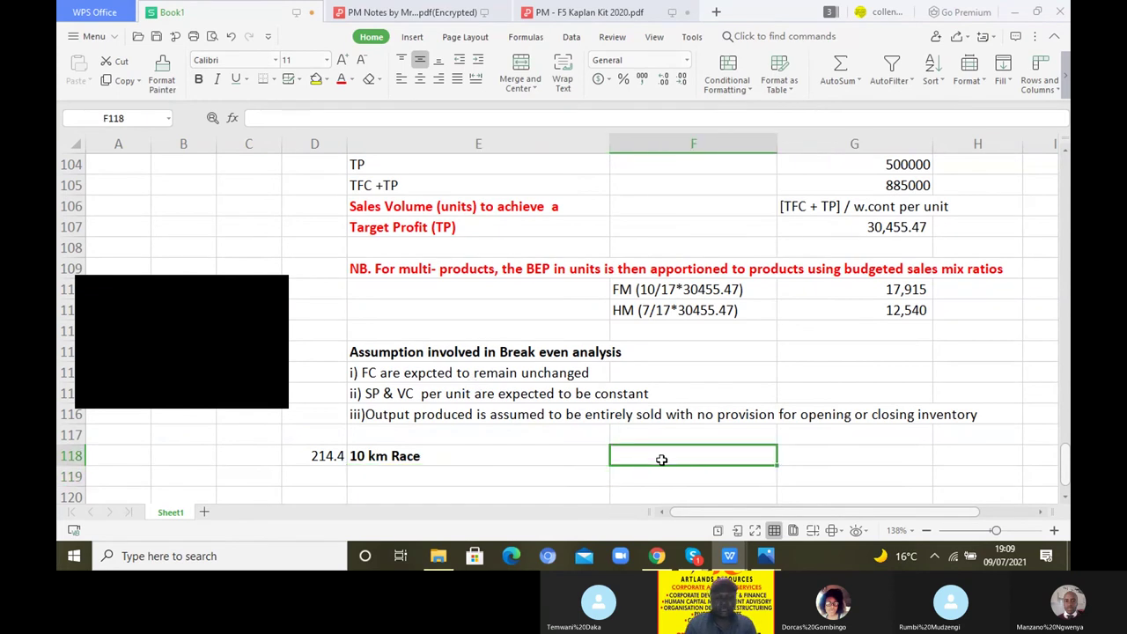
text(Cur)
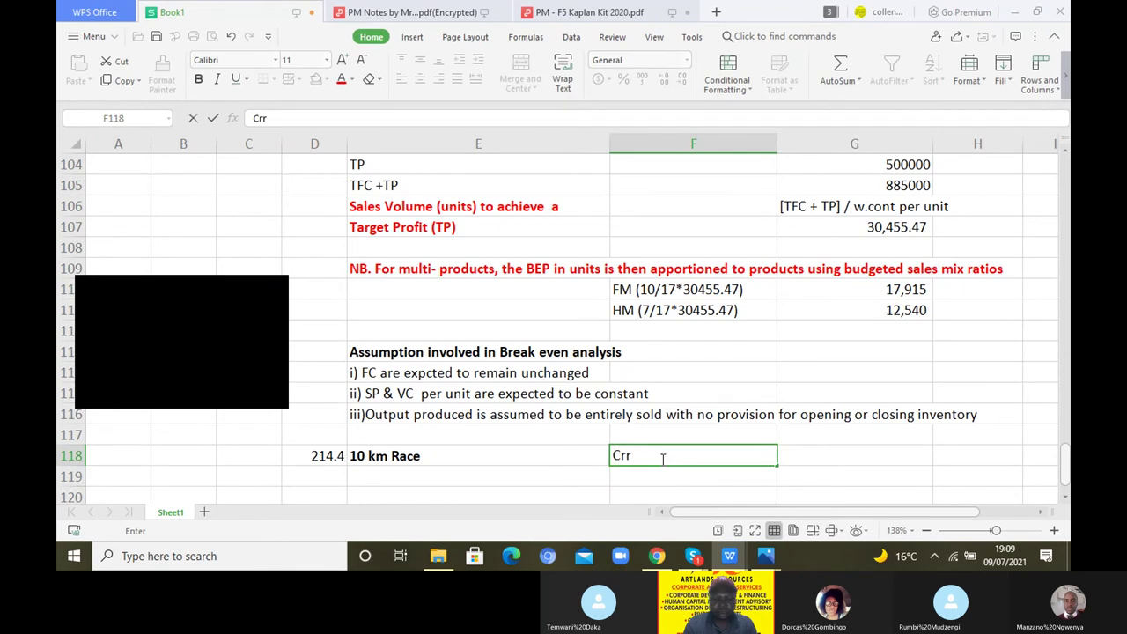
text(rent)
click(822, 454)
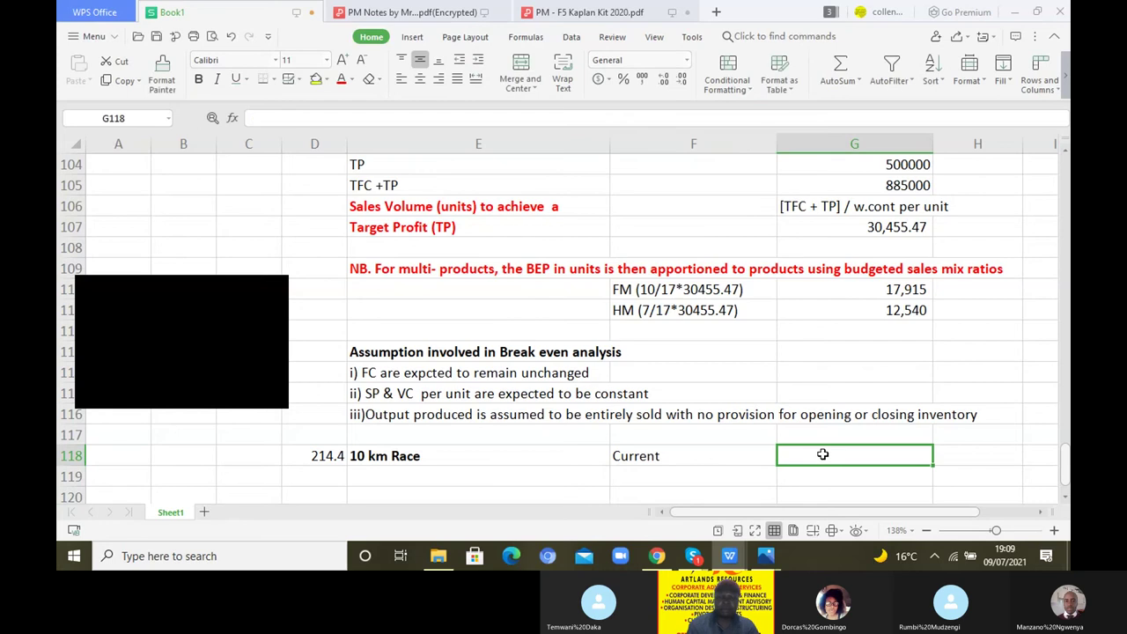
text(After)
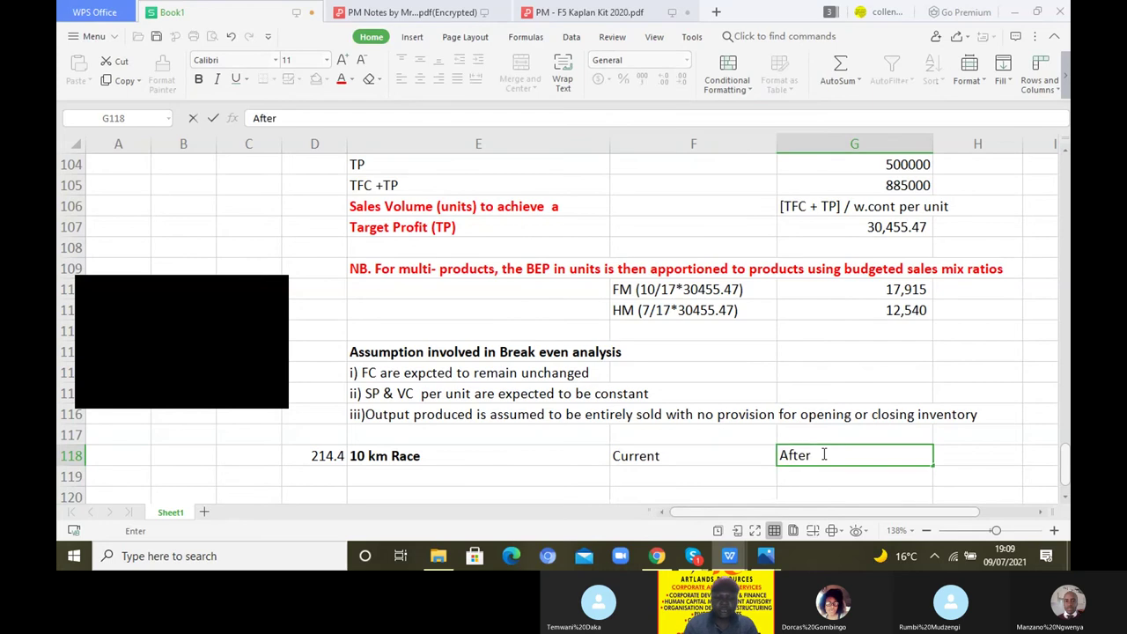
text( 10%)
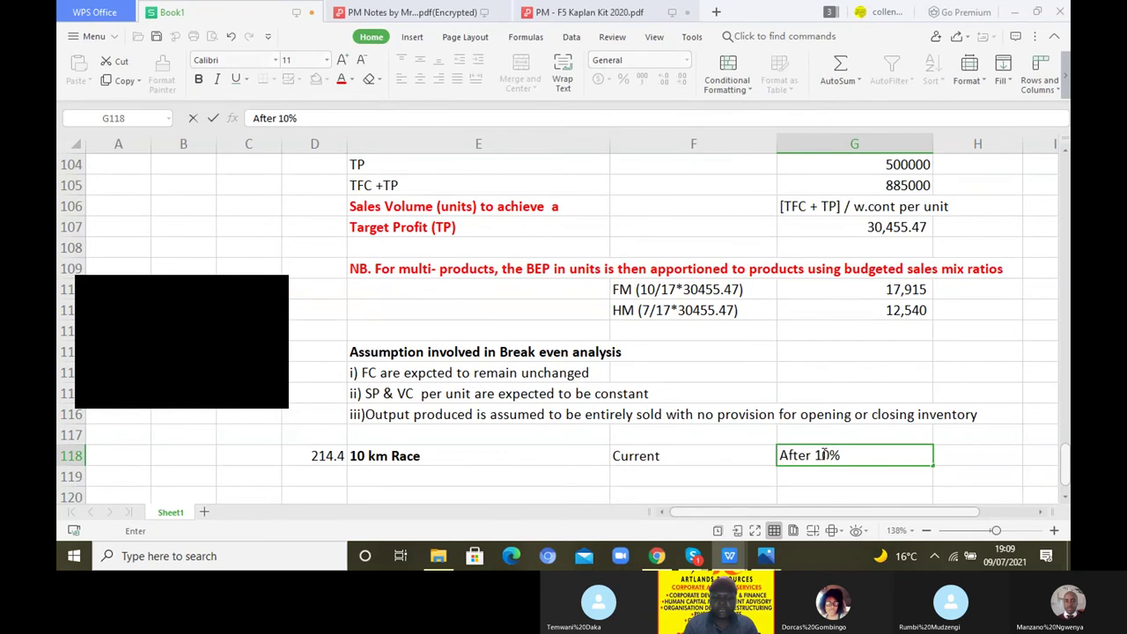
text( Increase)
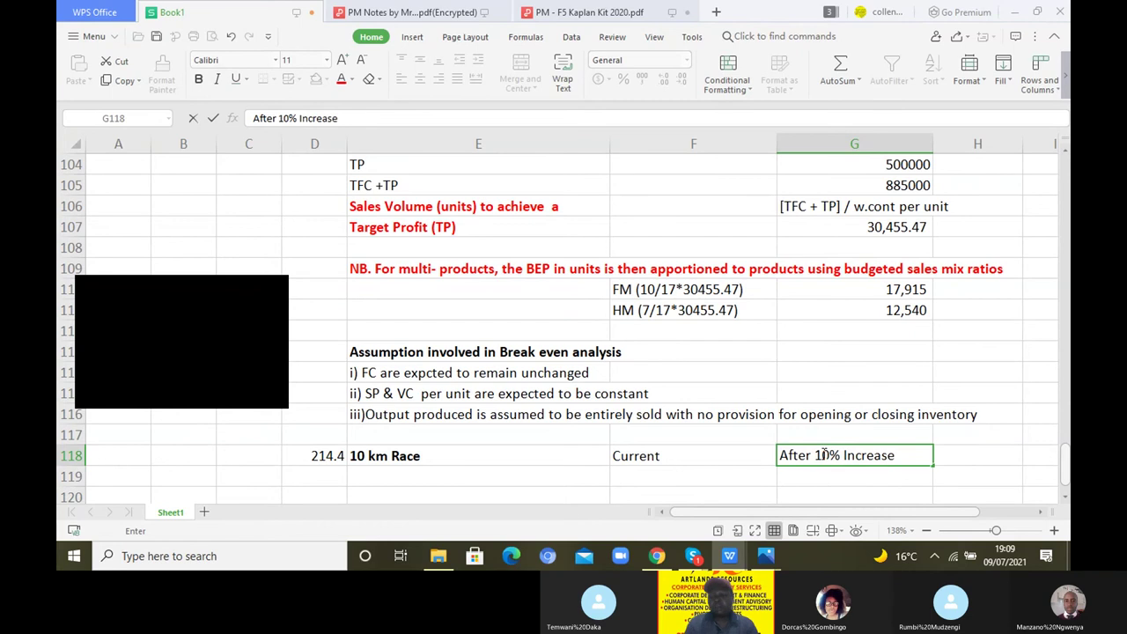
click(969, 464)
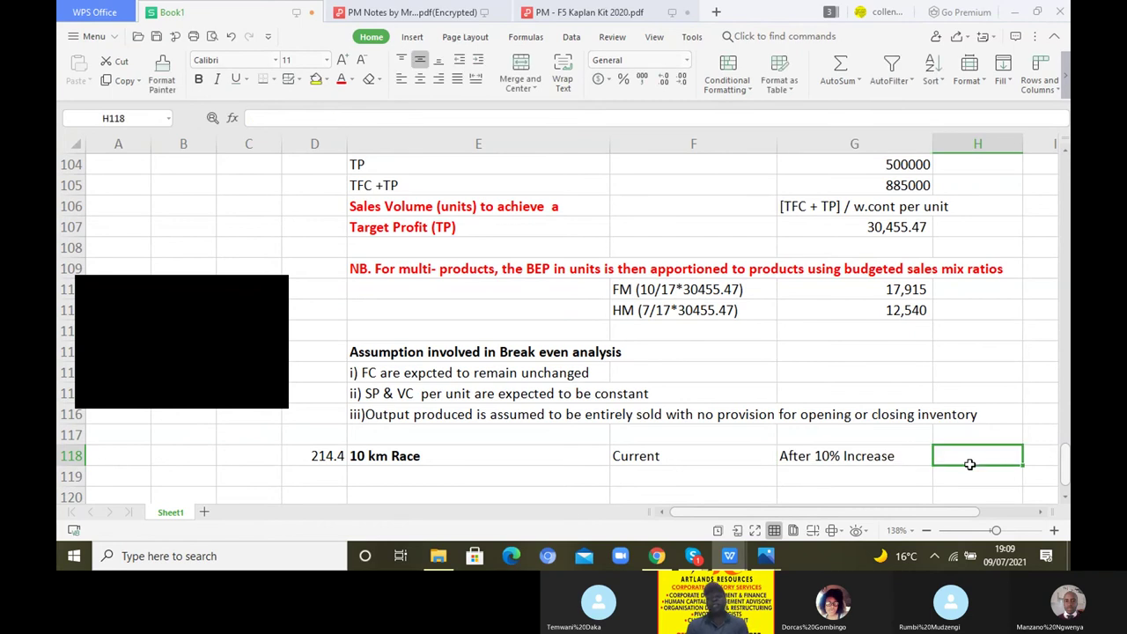
Label E119 "SP" and enter the race's entry fee from the Kaplan Kit question, 20, in F119.
click(1063, 498)
click(1063, 499)
click(1063, 499)
click(1063, 498)
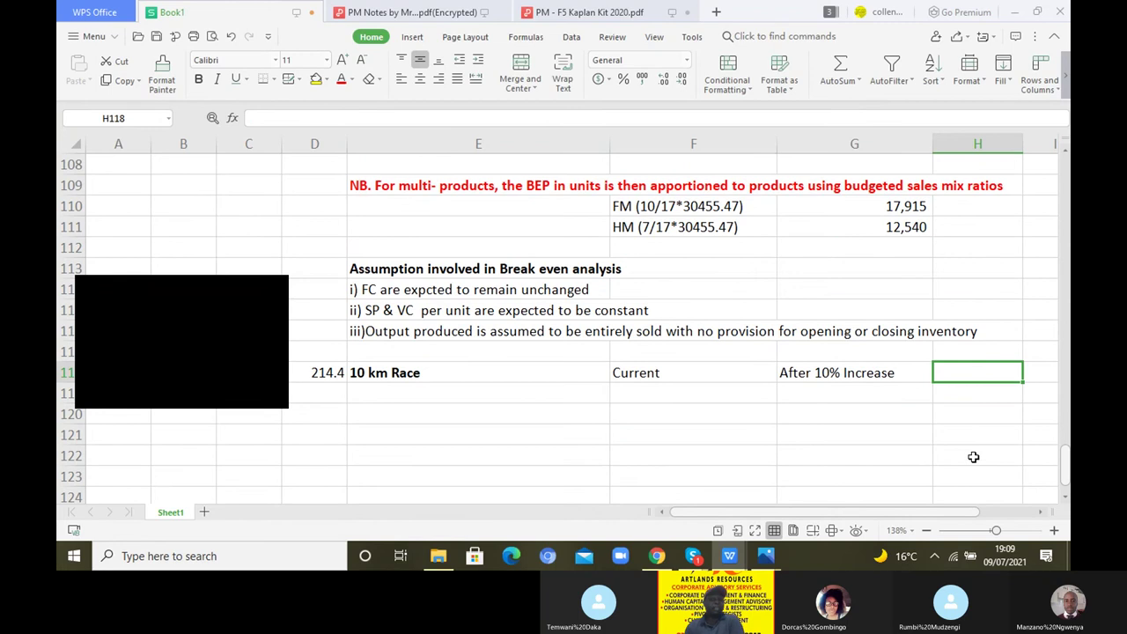
click(462, 392)
text(SP)
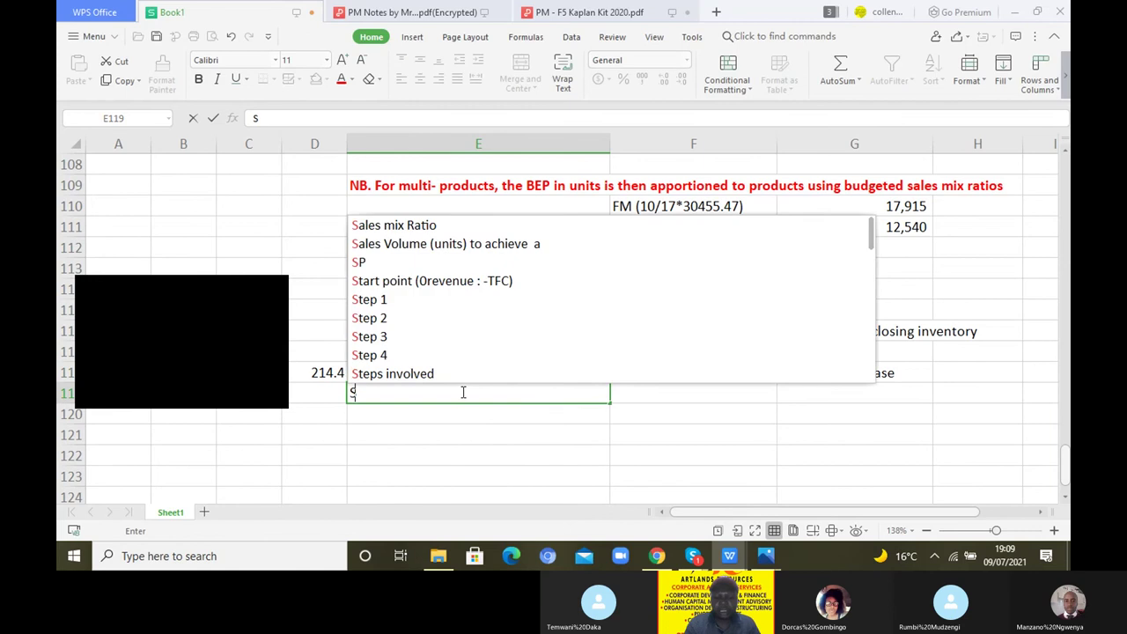
click(684, 396)
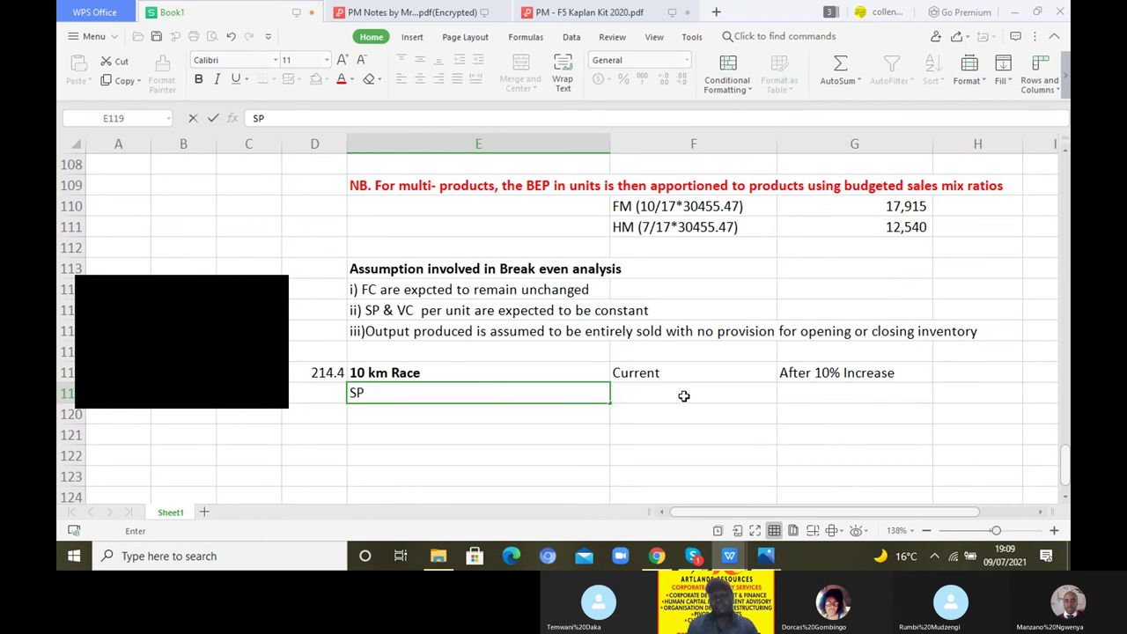
click(566, 23)
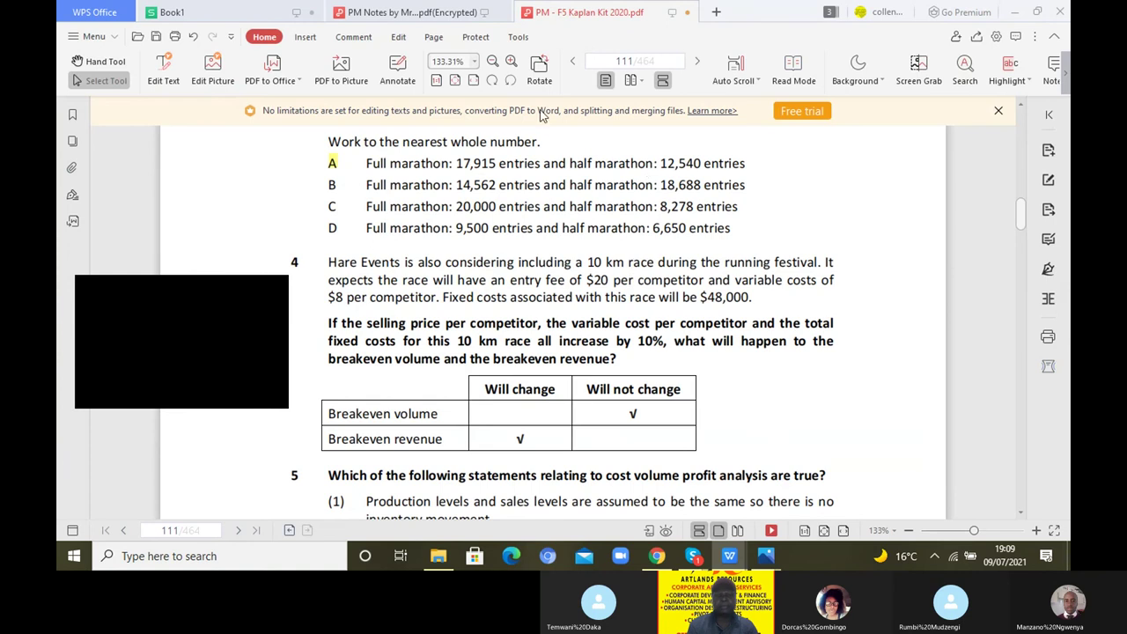
click(254, 16)
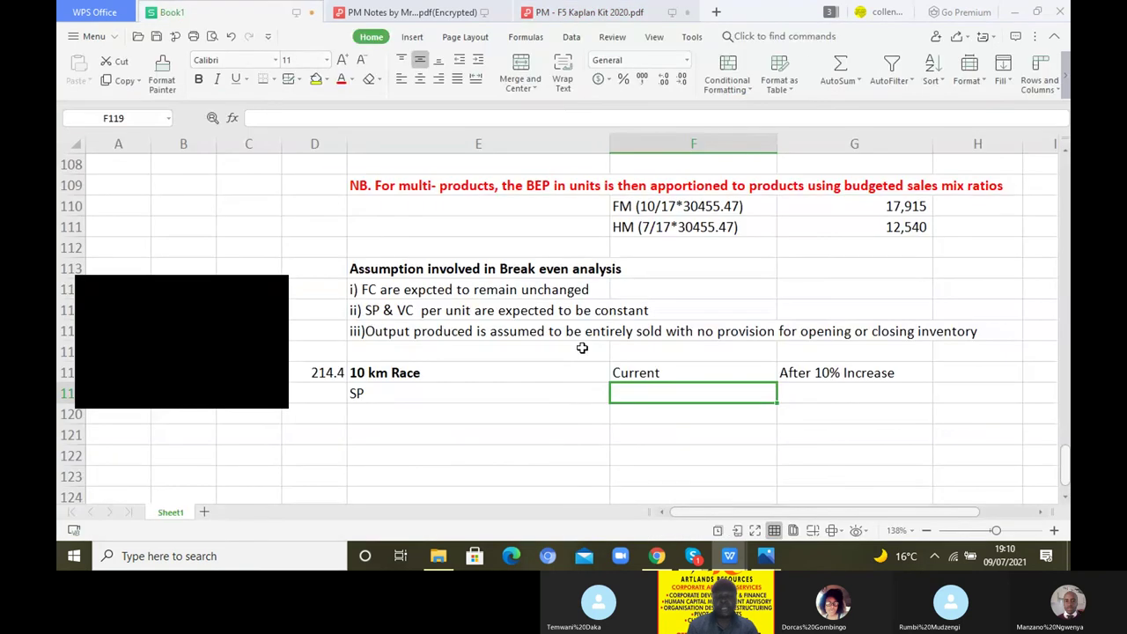
text(20)
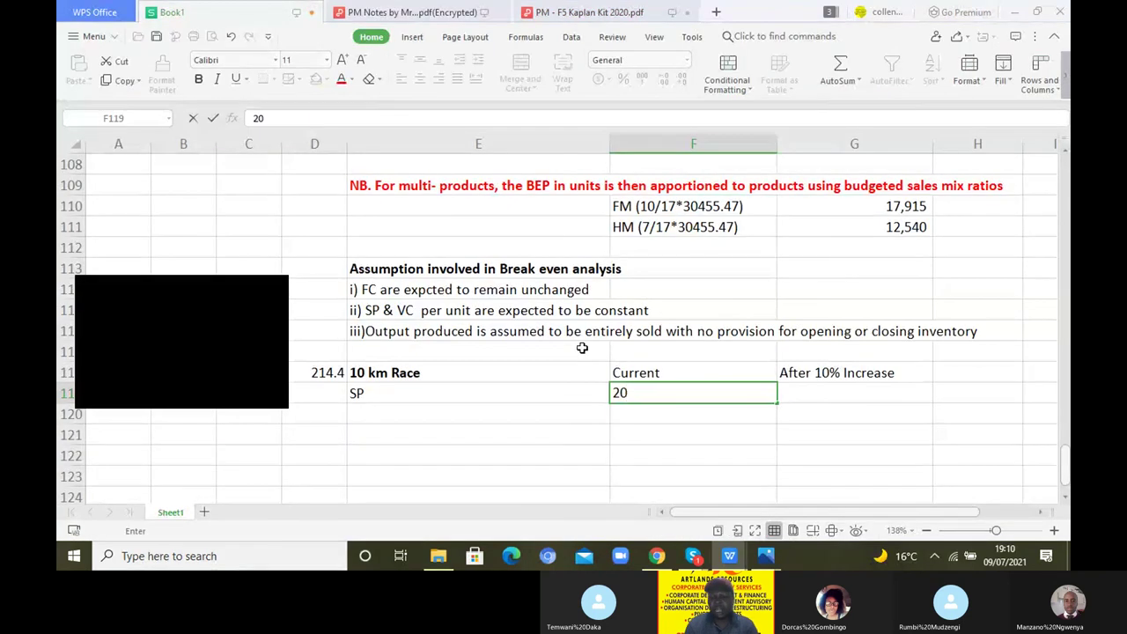
Label E120 "VC" and enter the variable cost per competitor from the Kaplan Kit question, 8, in F120.
click(418, 420)
text(VC)
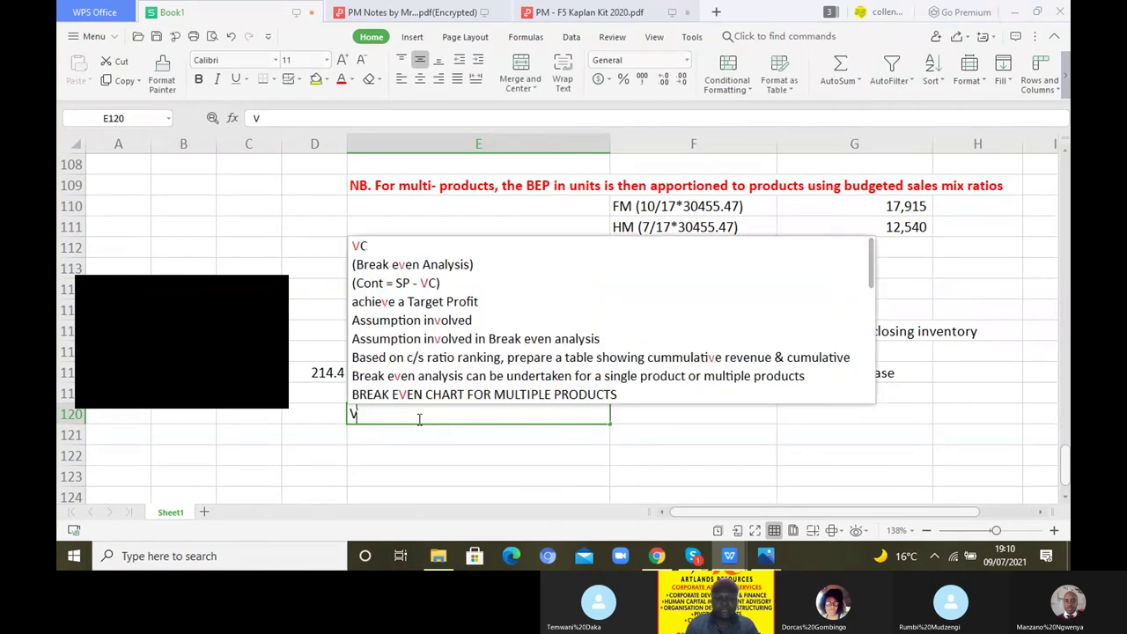
click(580, 16)
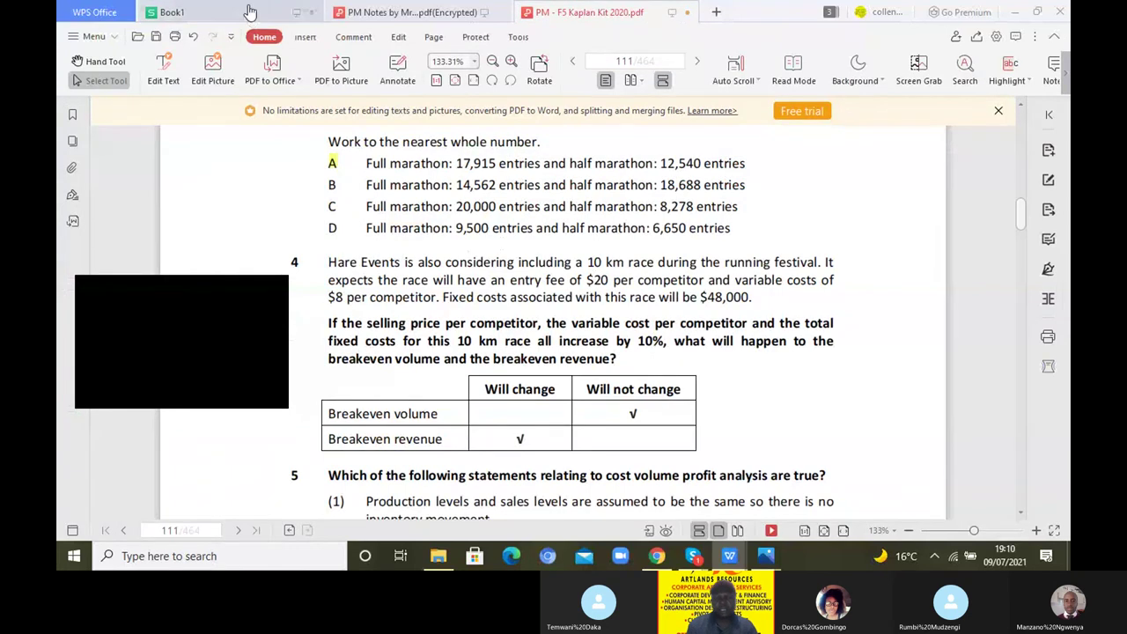
click(176, 13)
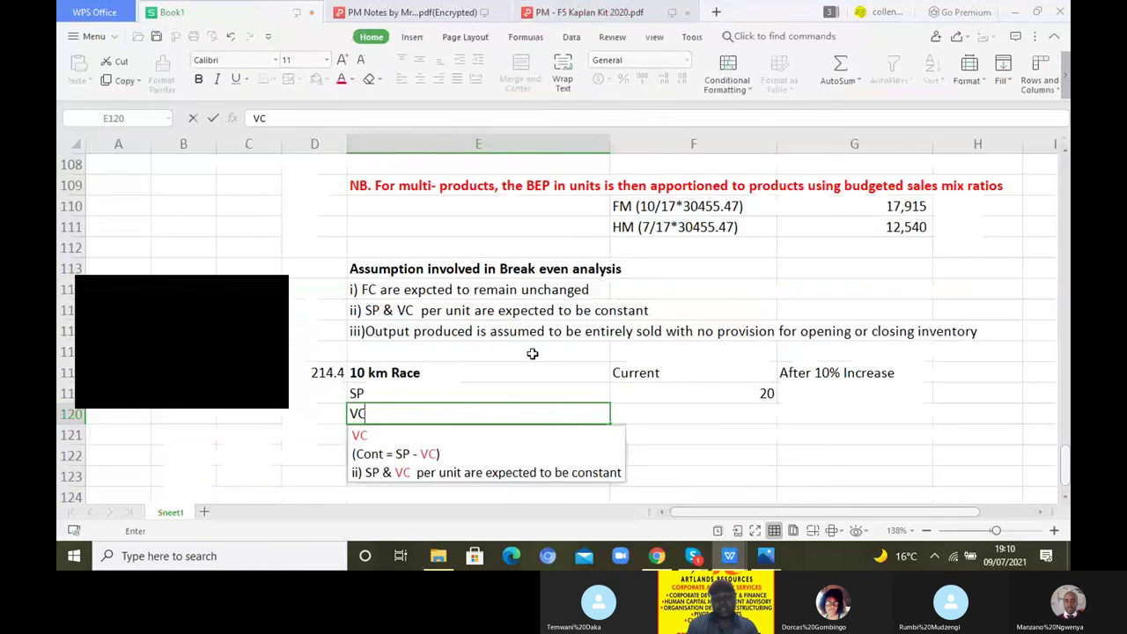
click(718, 415)
text(8)
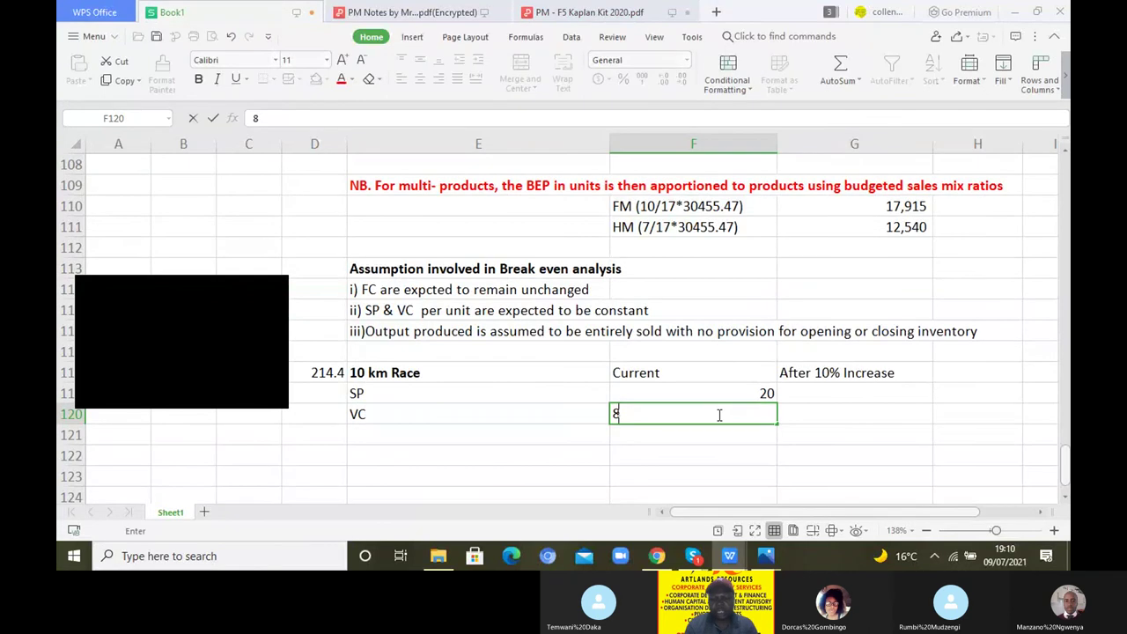
Finish the variable cost entry and label E121 "Contribution per unit".
key(Return)
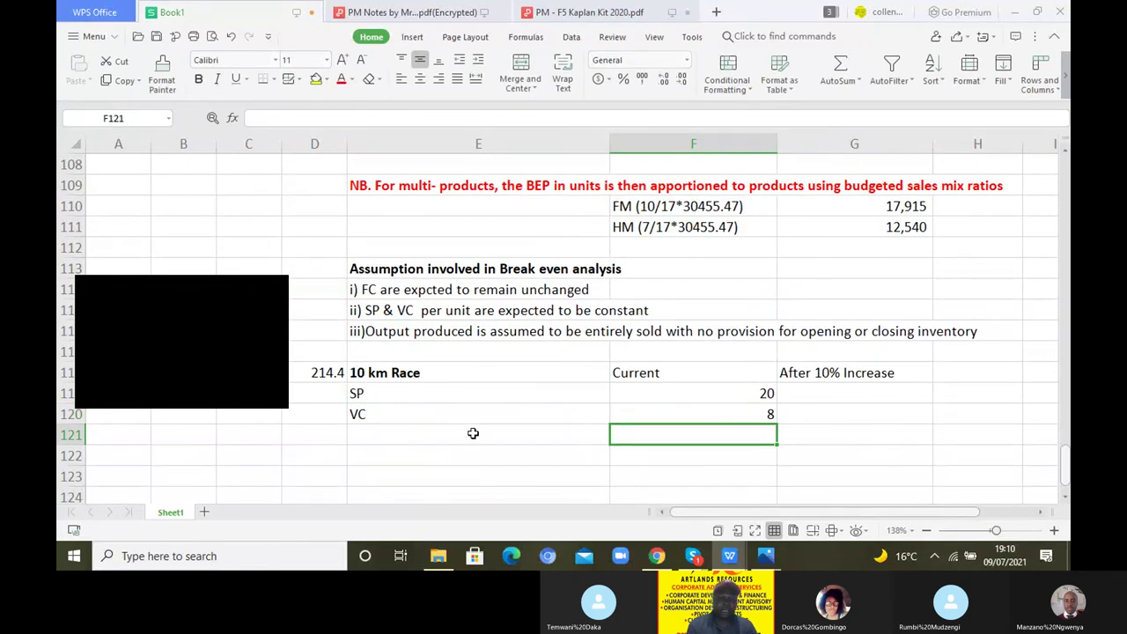
click(396, 431)
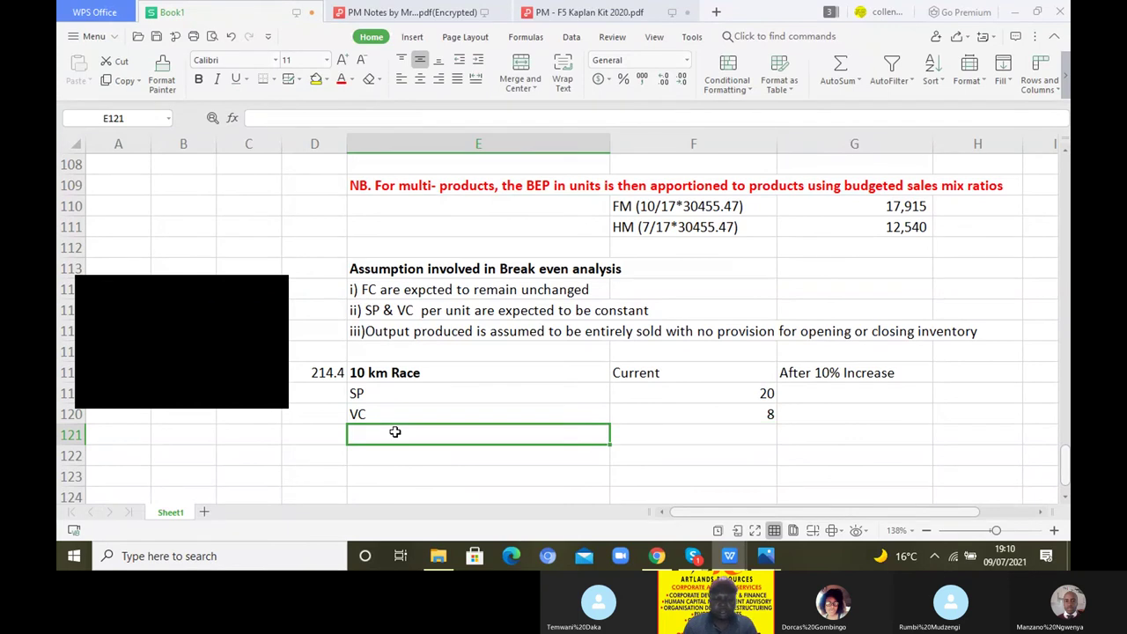
text(Contru)
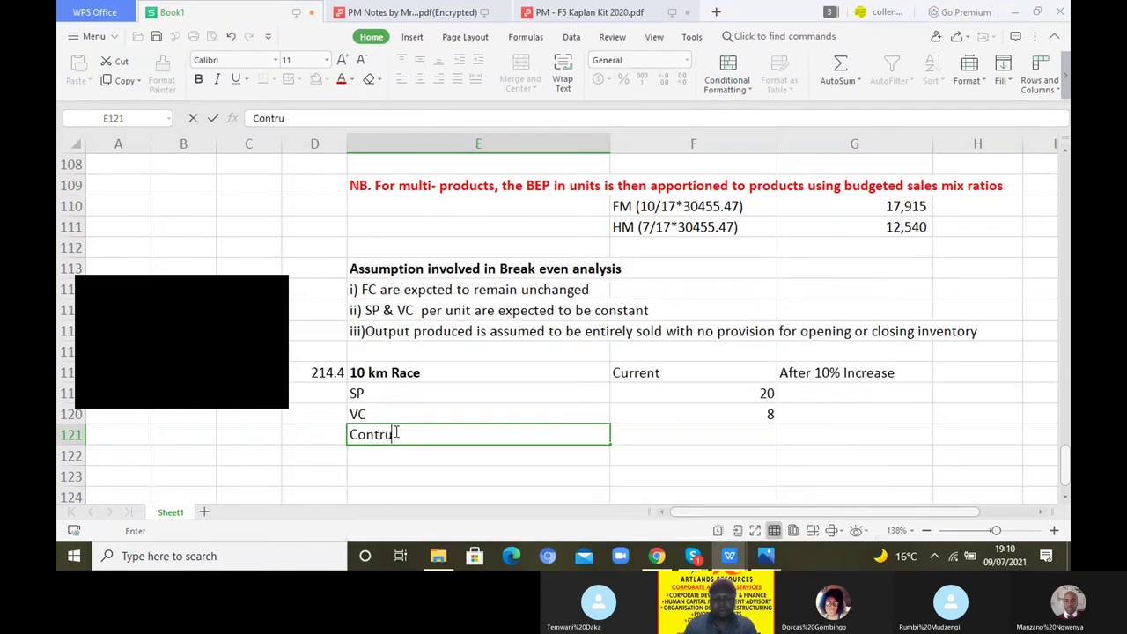
key(BackSpace)
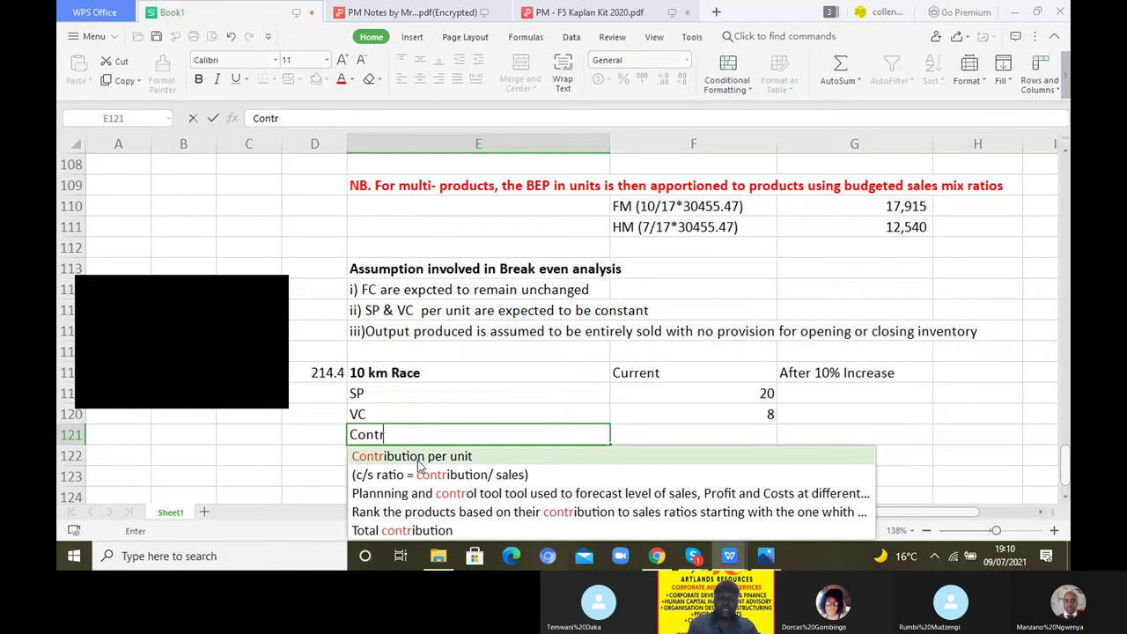
click(416, 456)
Calculate the current contribution per unit in F121 as selling price minus variable cost, =F119-F120.
click(739, 435)
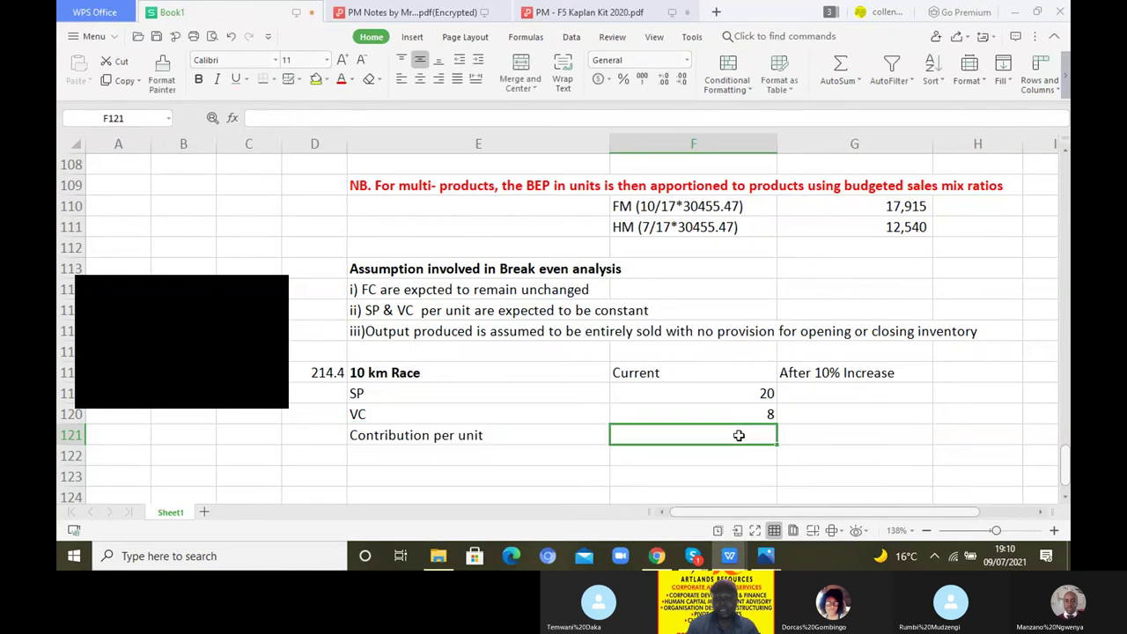
text(=)
click(735, 394)
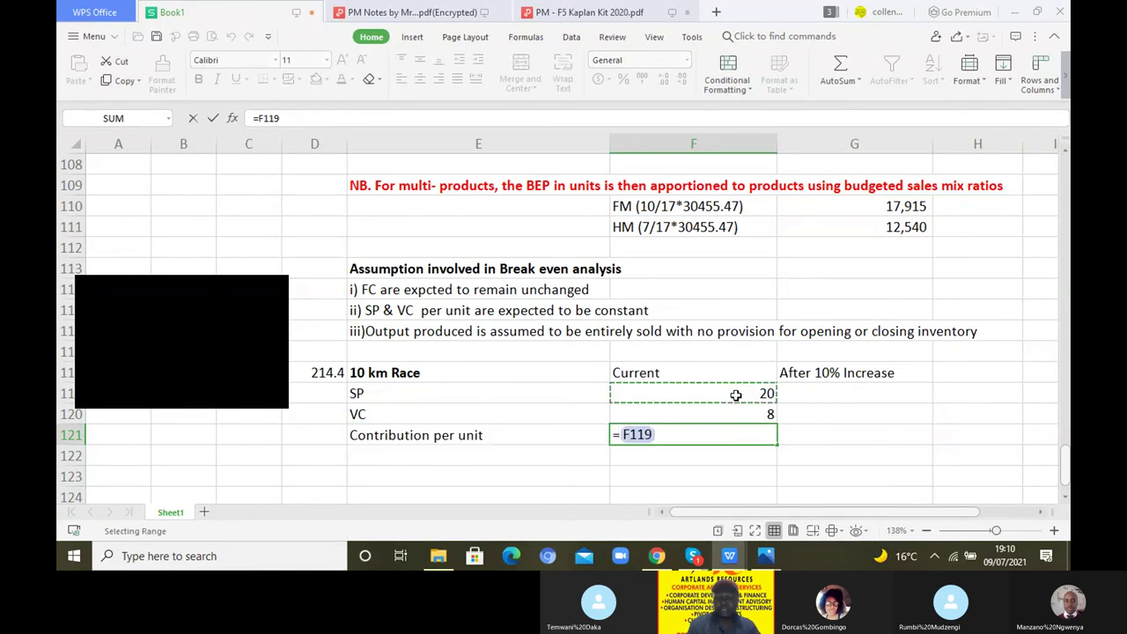
text(-)
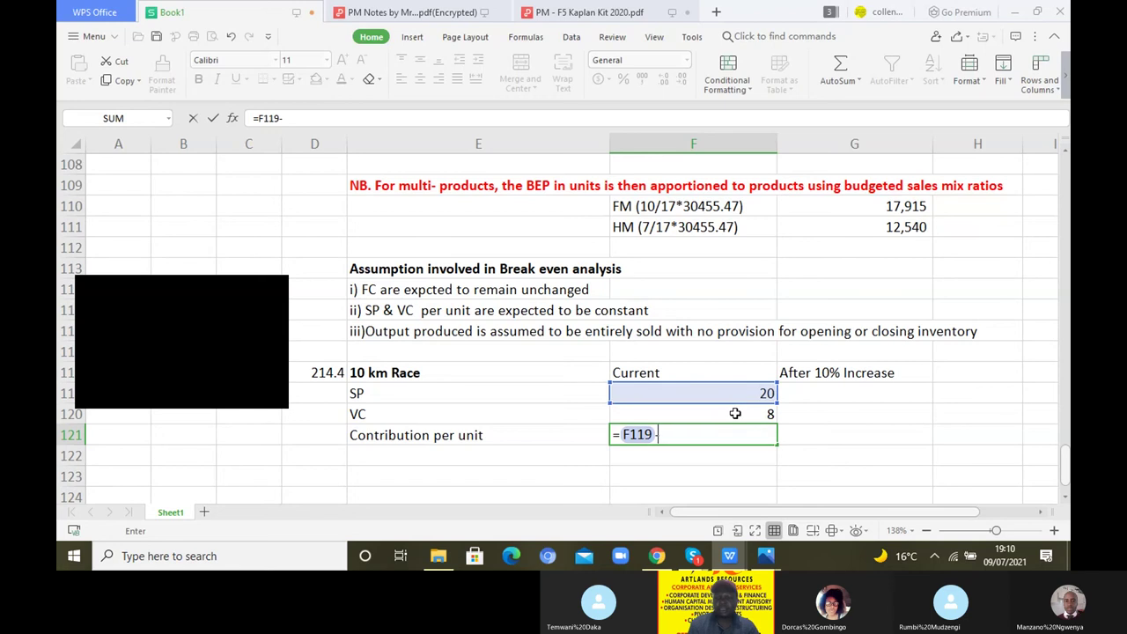
click(734, 414)
key(Return)
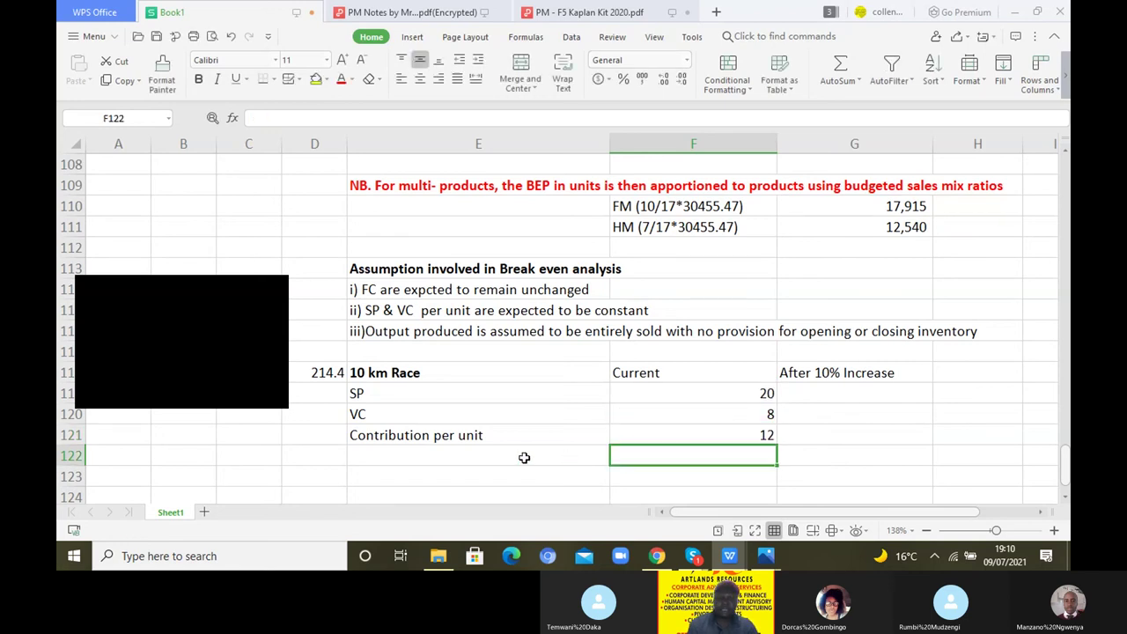
Label E122 "TFC" and enter the race's total fixed costs, 48000, in F122.
click(448, 450)
text(TFC)
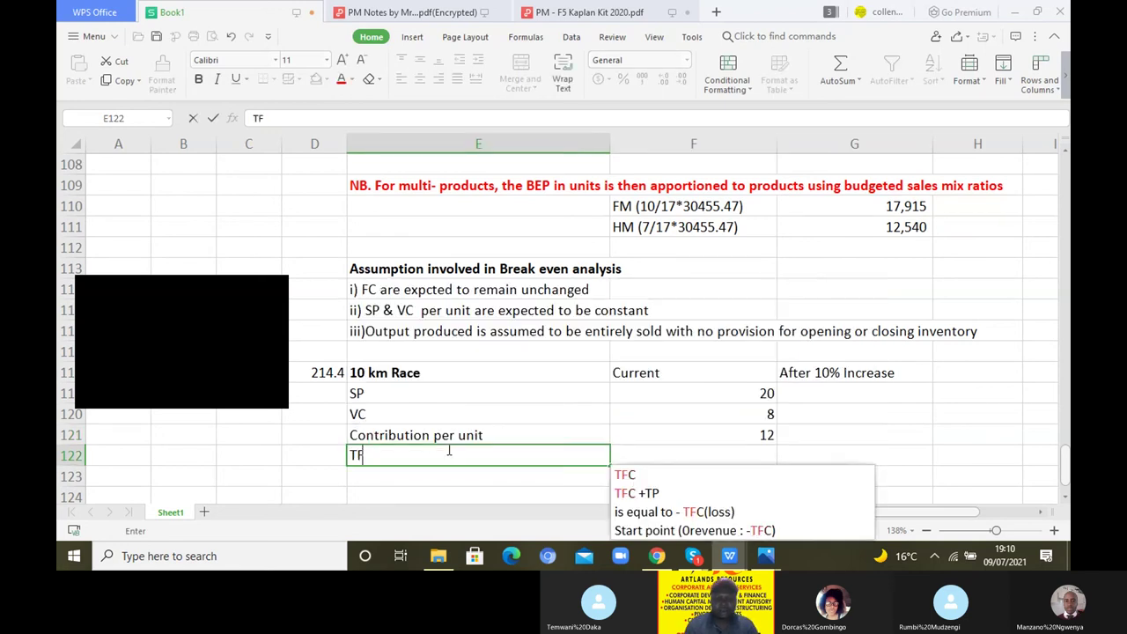
click(690, 452)
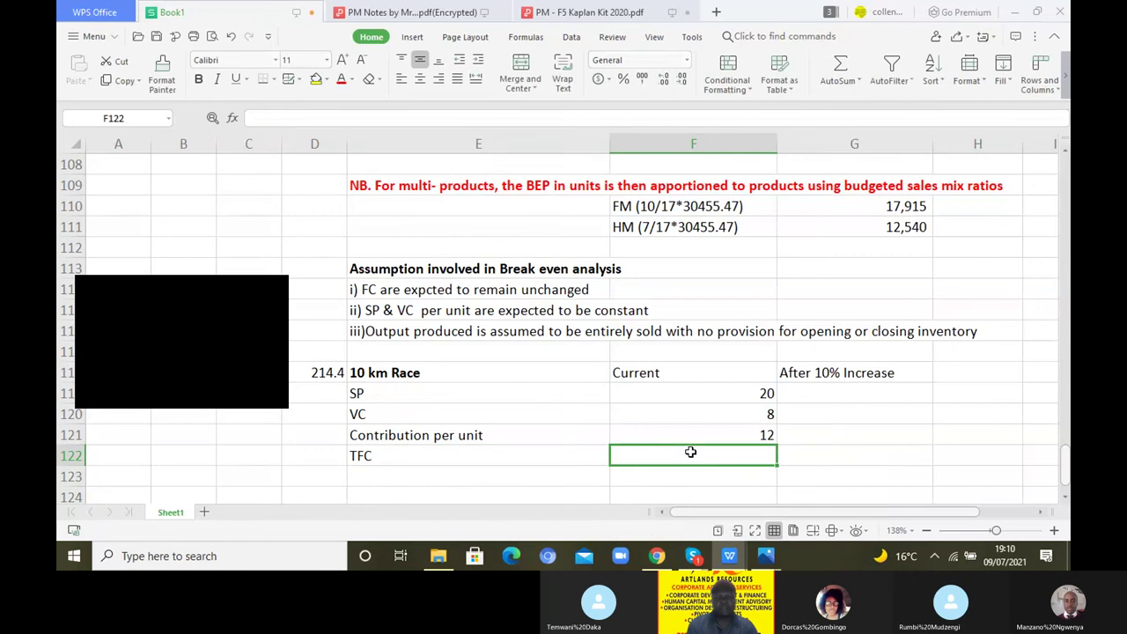
text(48000)
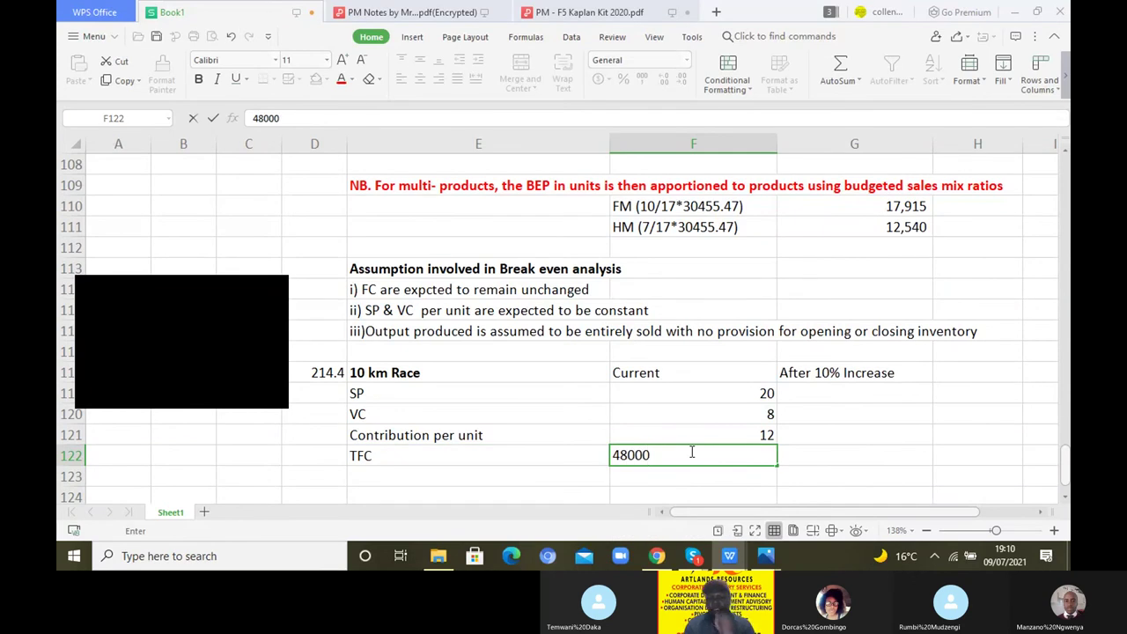
key(Return)
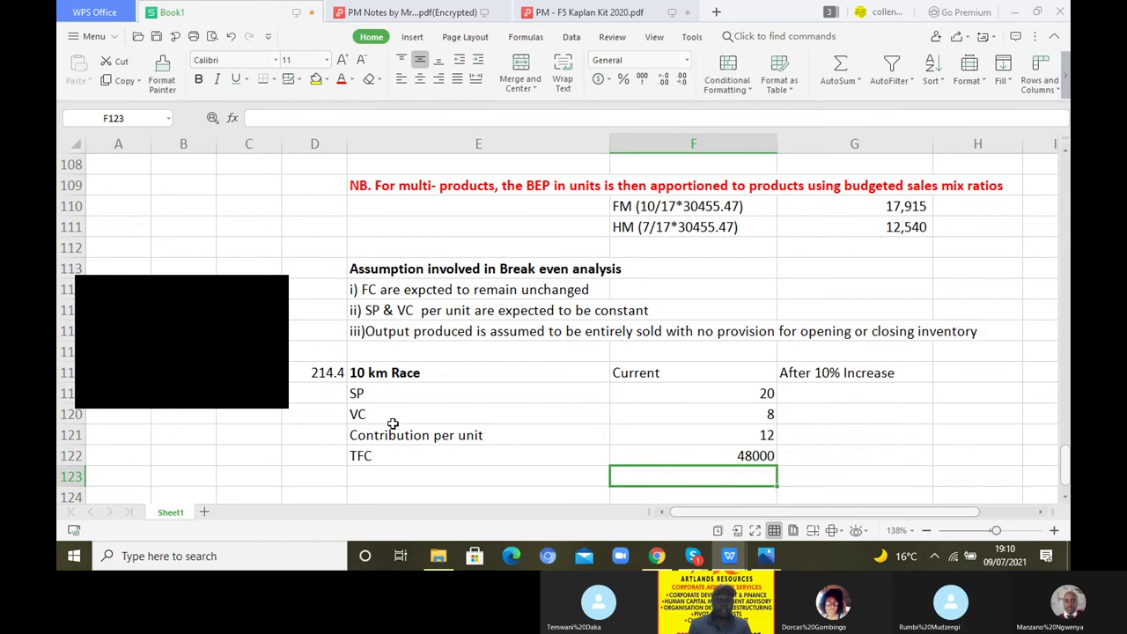
Label E123 "(c/s ratio = contribution/ sales)" and calculate it in F123 by dividing contribution per unit F121 by selling price F119.
click(387, 479)
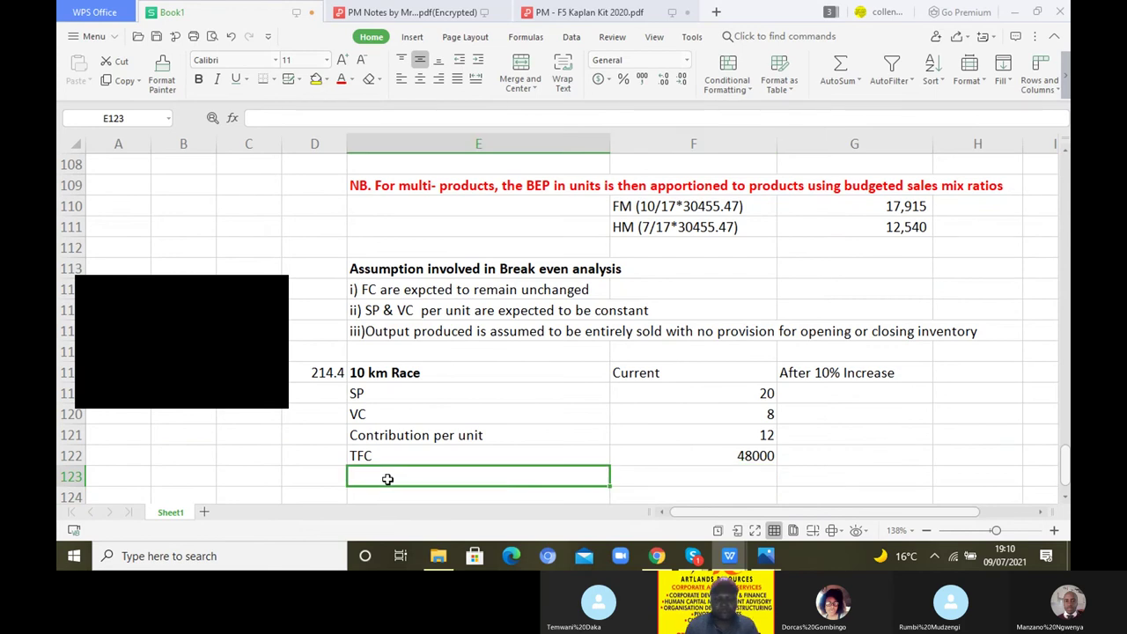
text(C)
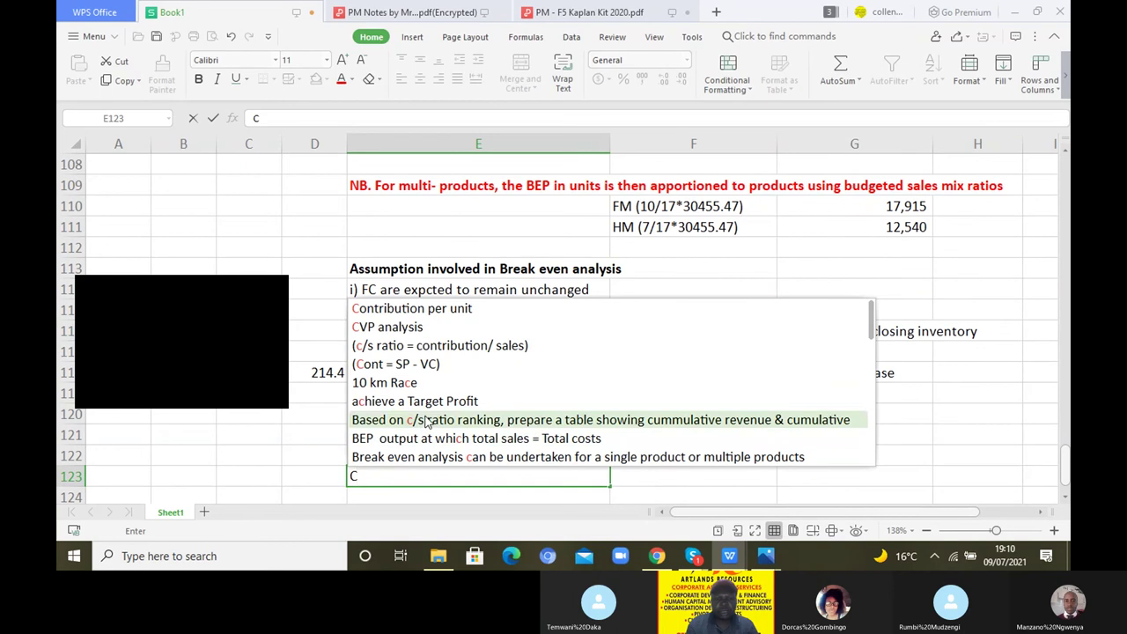
click(409, 347)
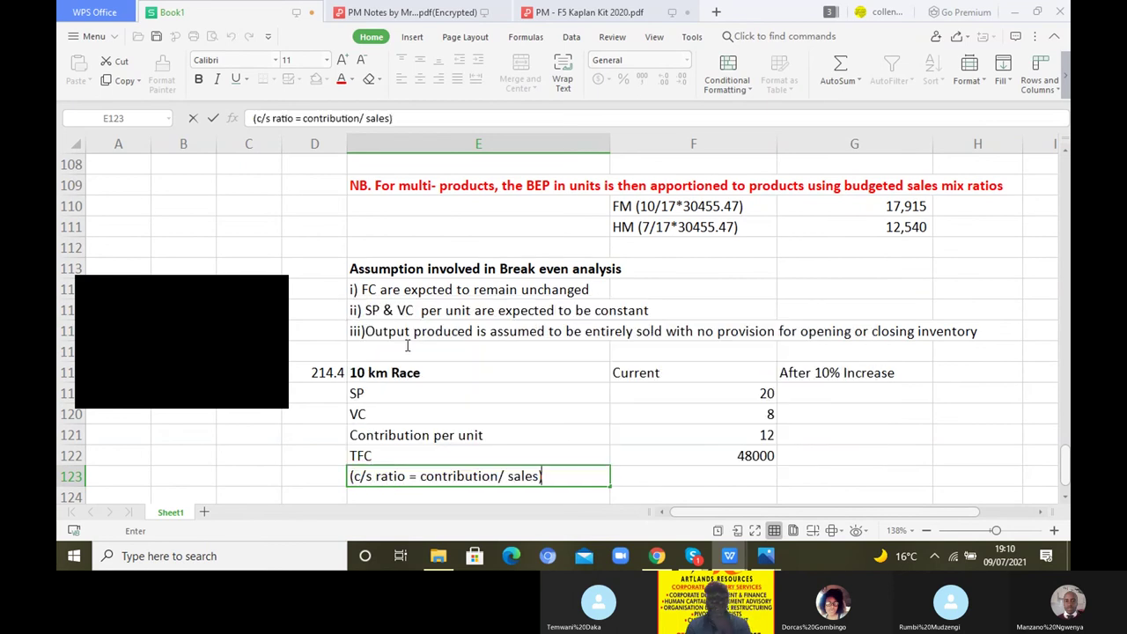
click(747, 470)
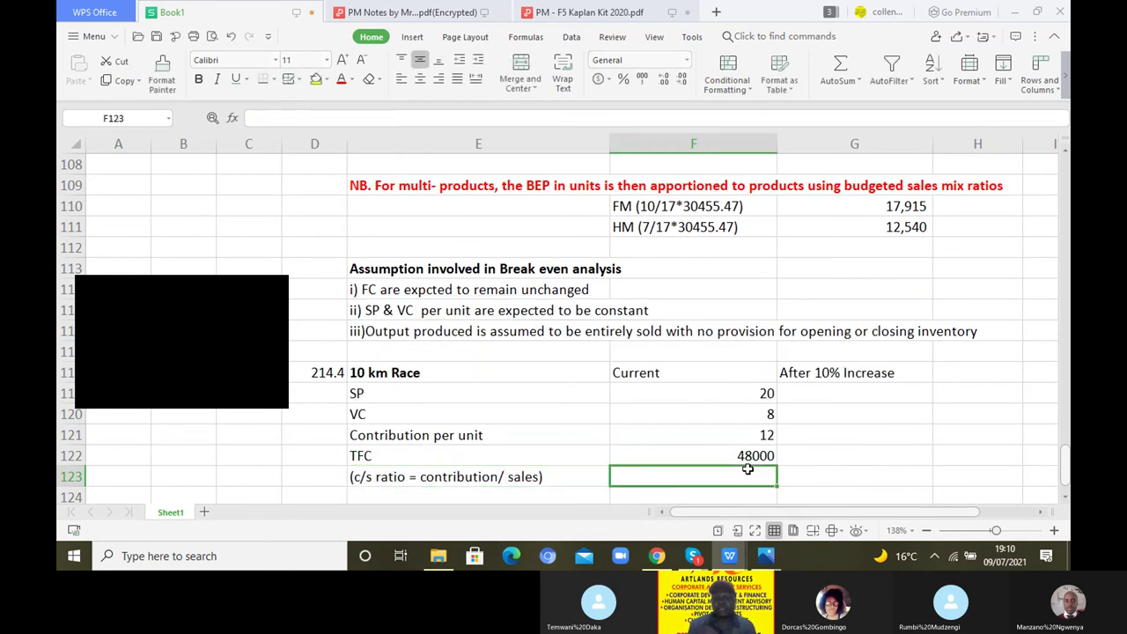
text(=)
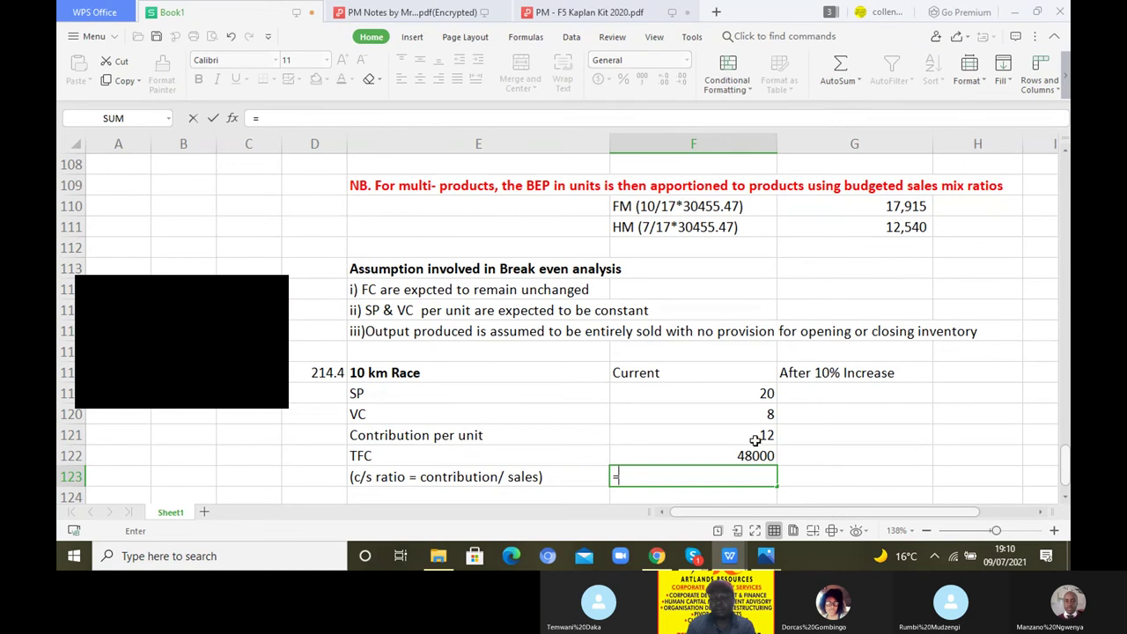
click(763, 434)
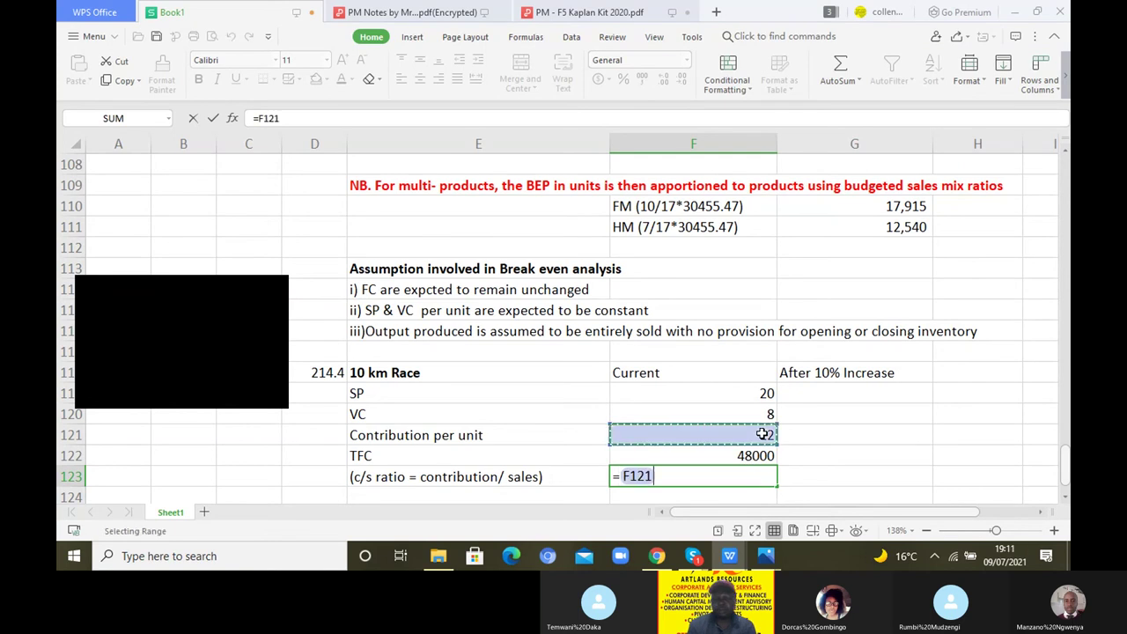
text(/)
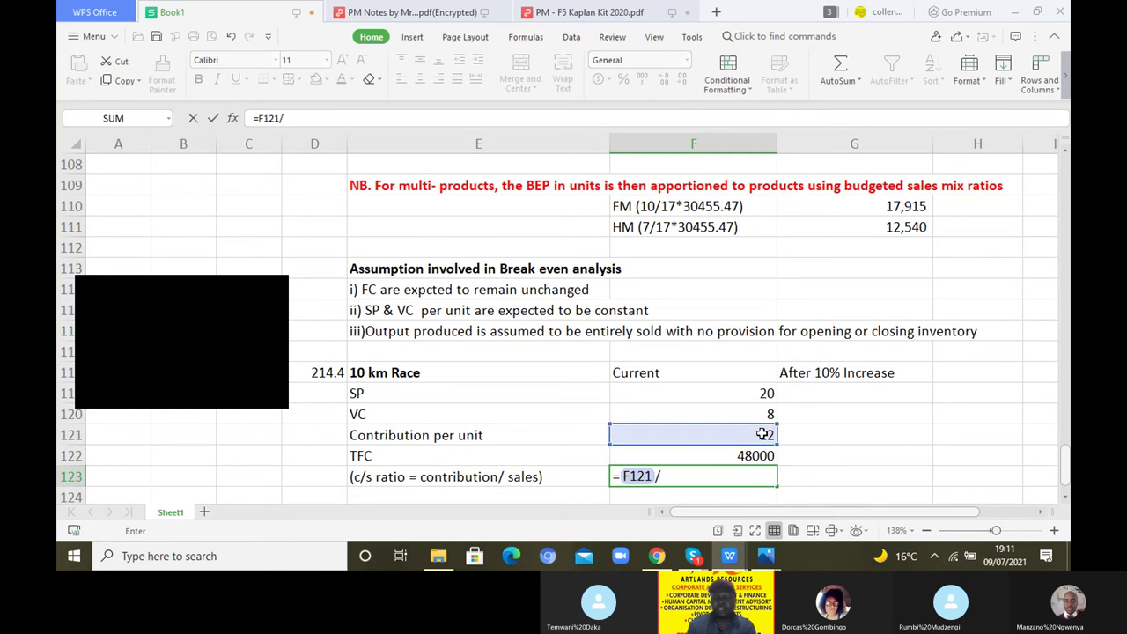
click(746, 393)
key(Return)
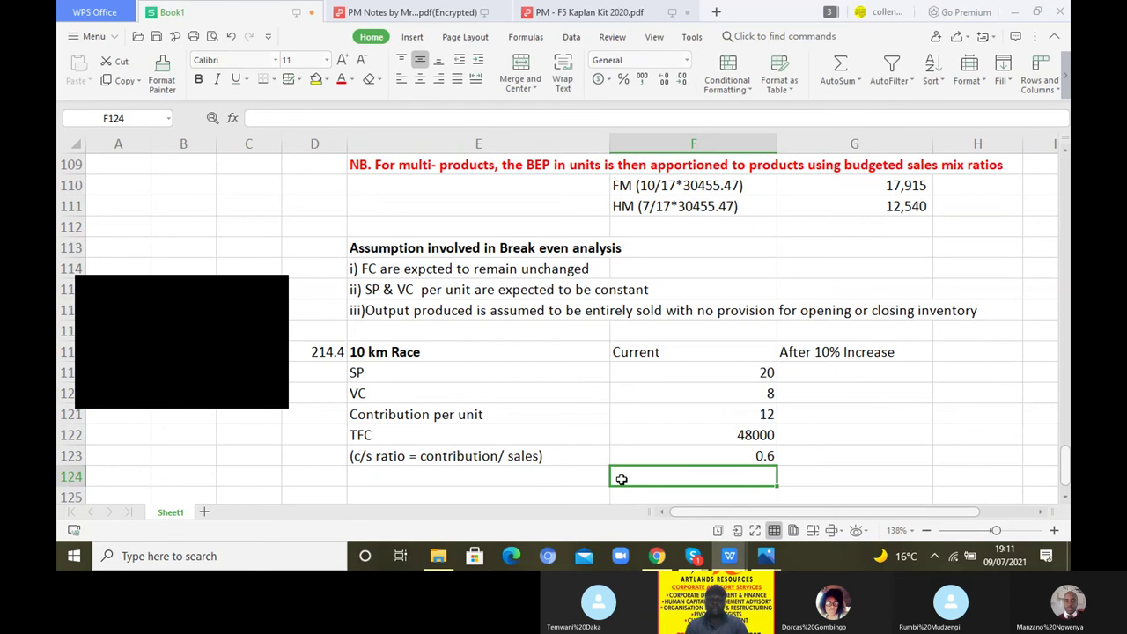
Label E124 "BEP in units" below the c/s ratio row.
click(442, 478)
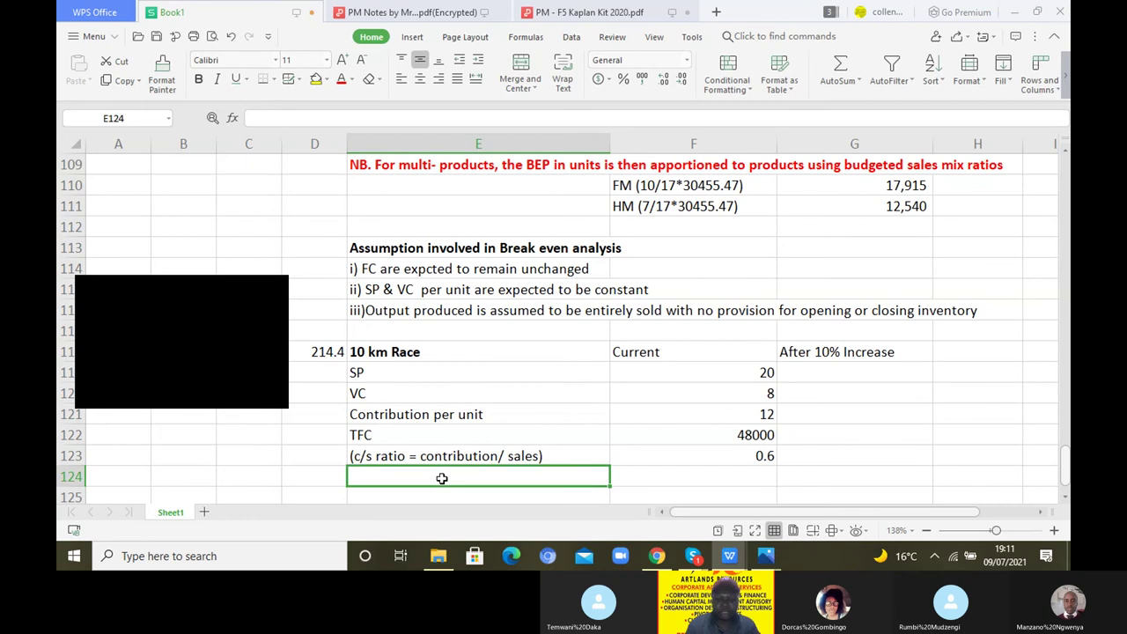
text(BEP)
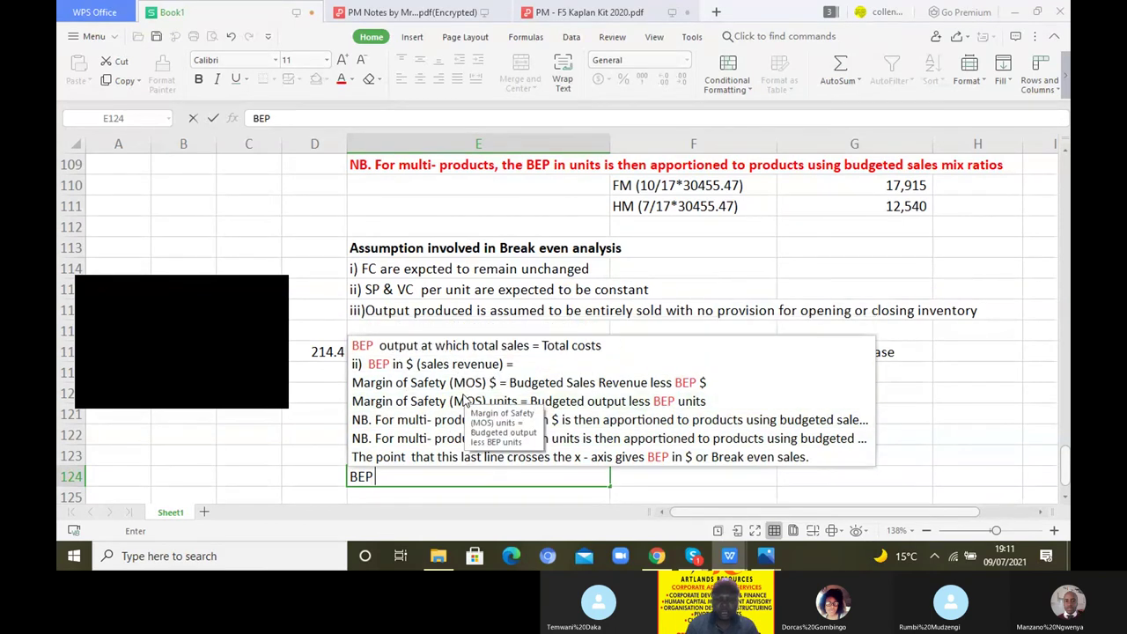
text(IN)
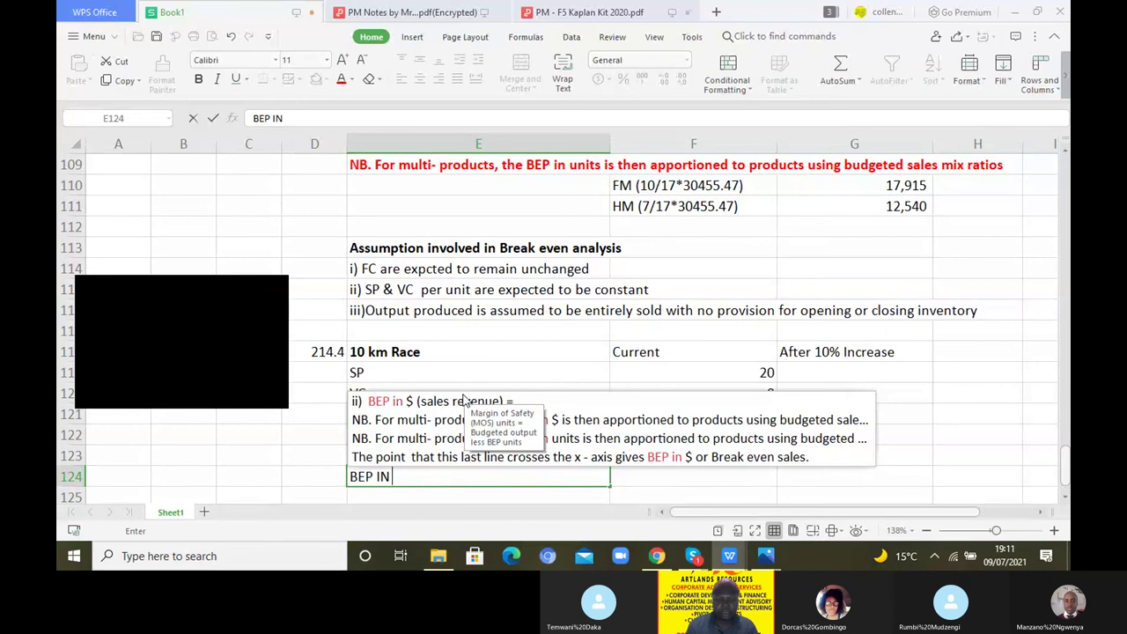
key(BackSpace)
key(BackSpace)
text(in unit)
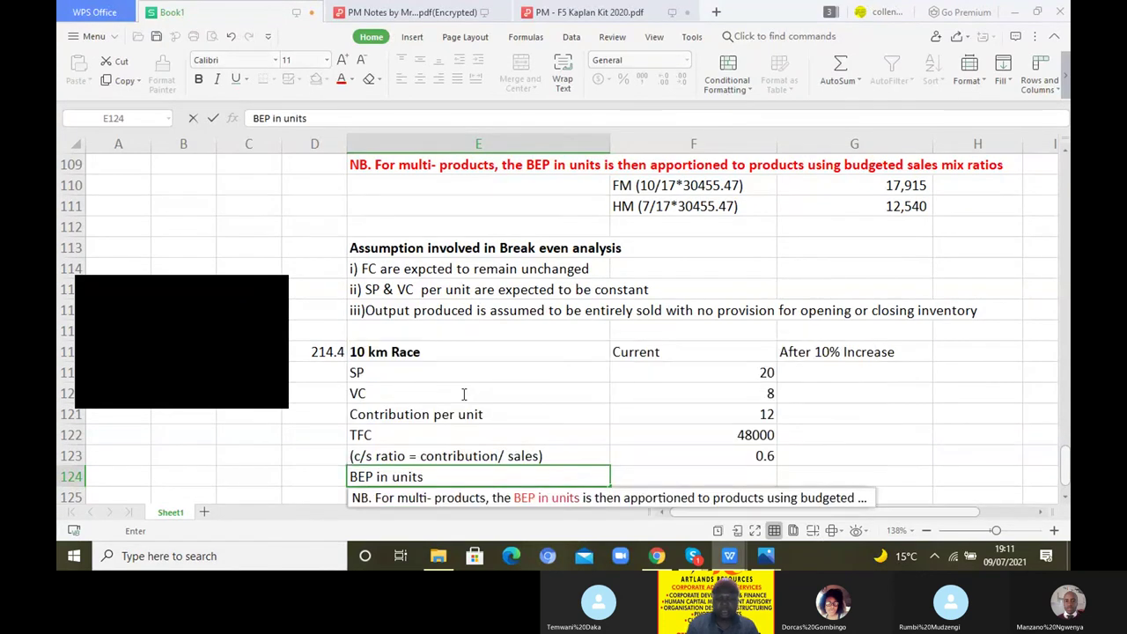
text(s)
Calculate the current break-even point in units in F124 as fixed costs over contribution per unit, =F122/F121.
click(637, 475)
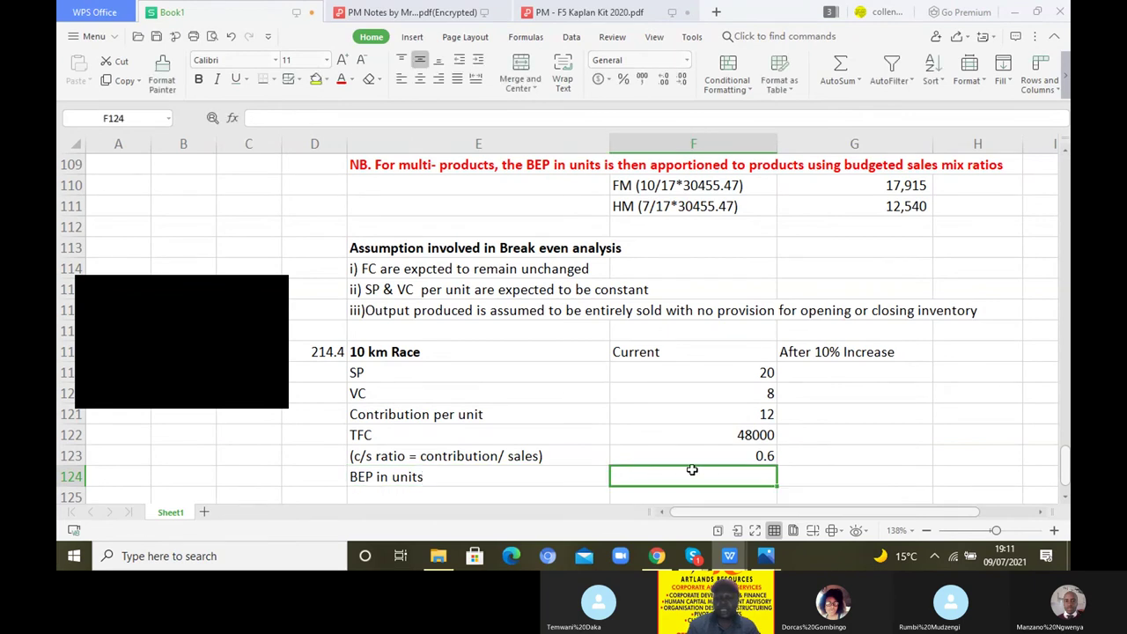
text(=)
click(730, 434)
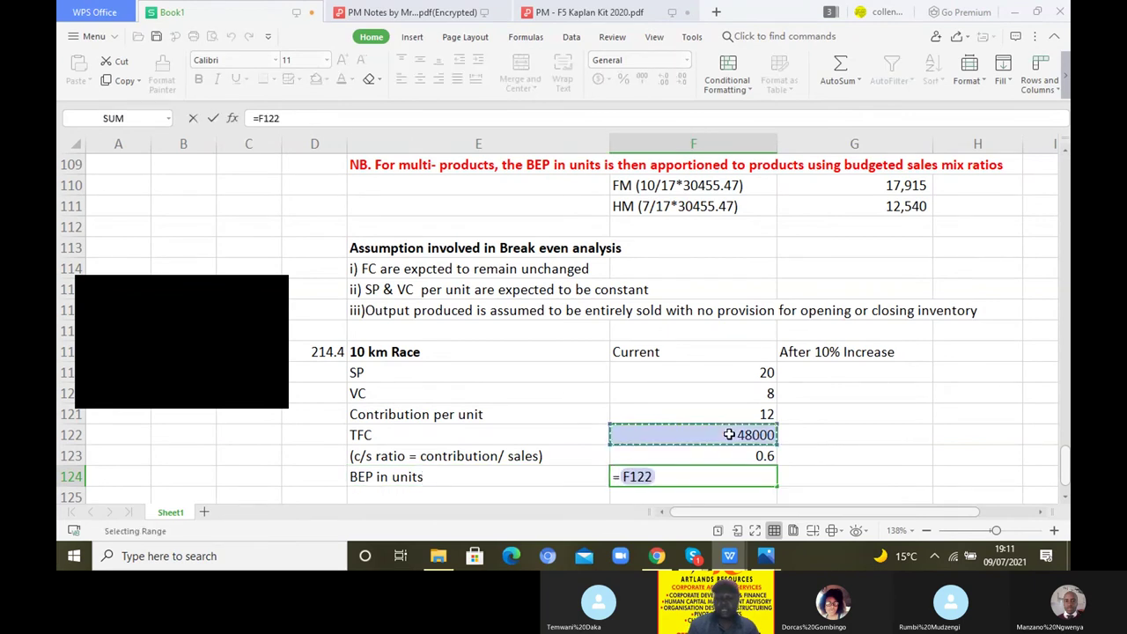
text(/)
click(747, 413)
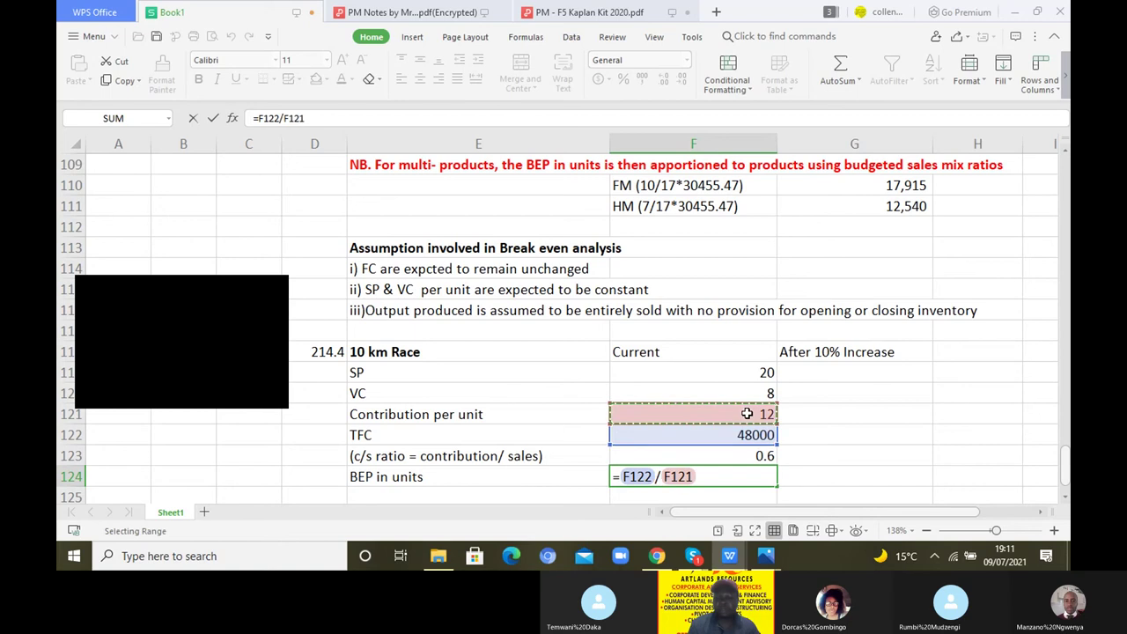
key(Return)
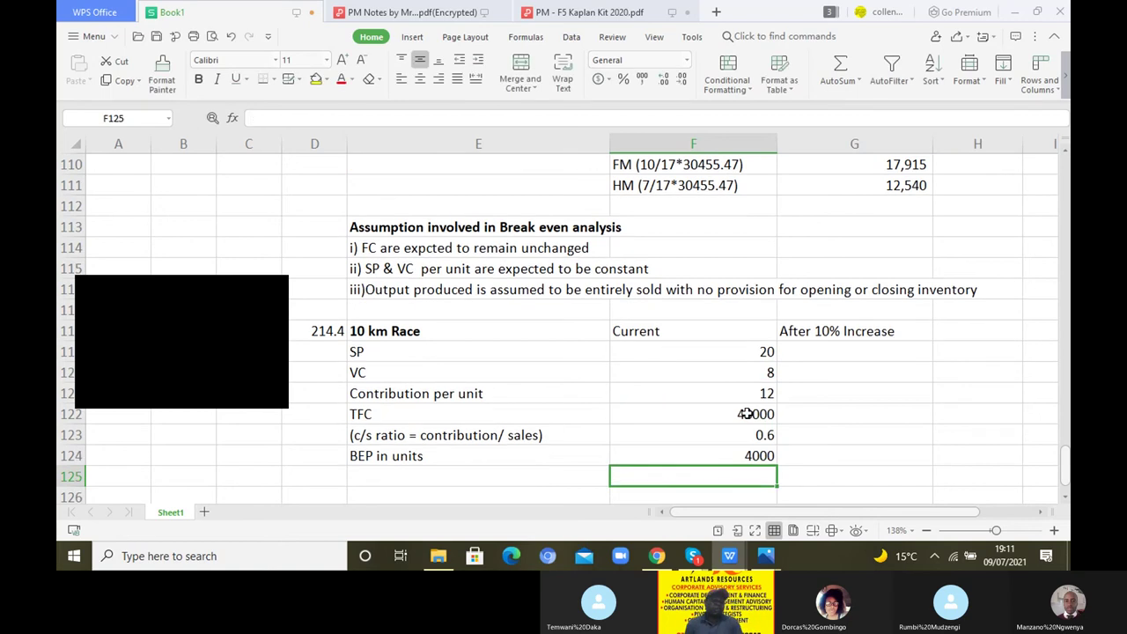
Label E125 "BEP in $ (sales revenue) =", reusing the earlier note's wording without its "ii)" numbering.
click(419, 480)
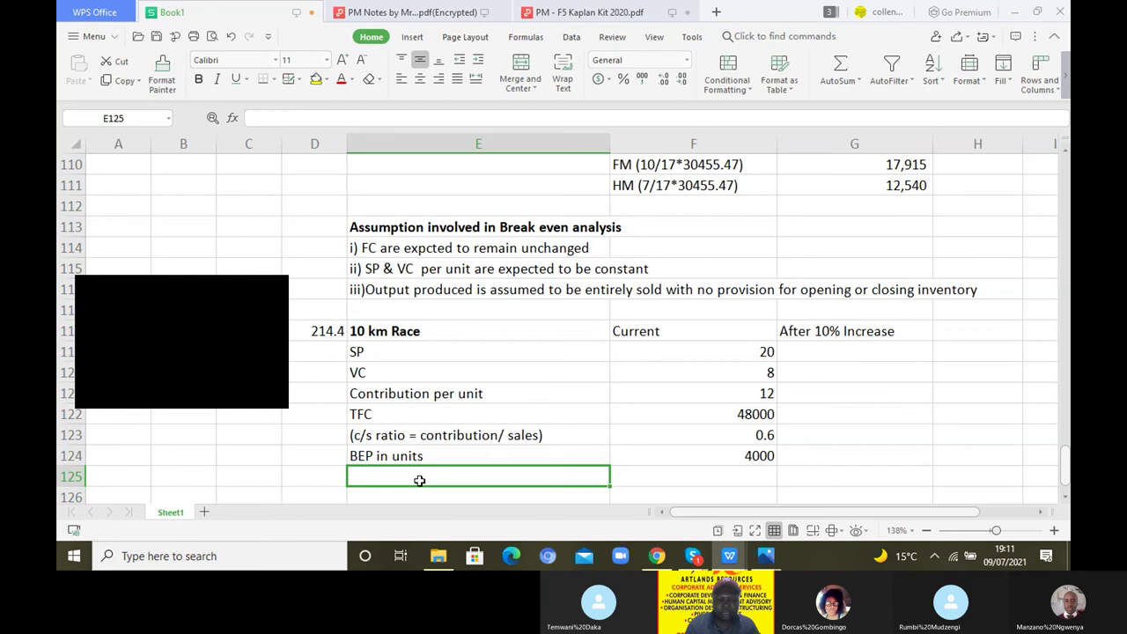
text(BEP)
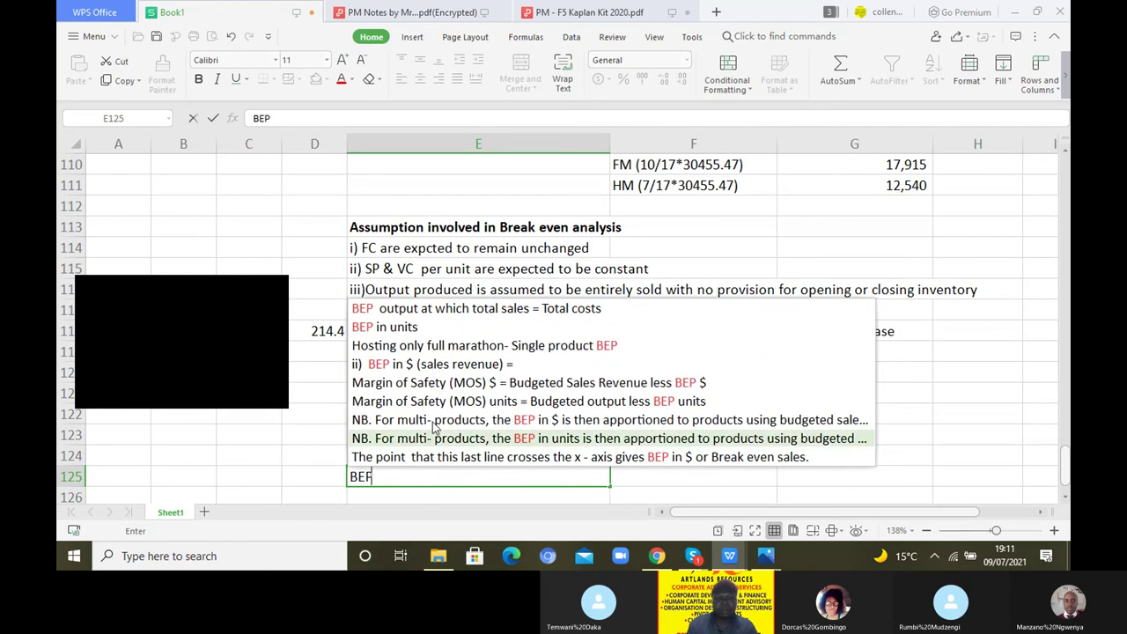
click(432, 361)
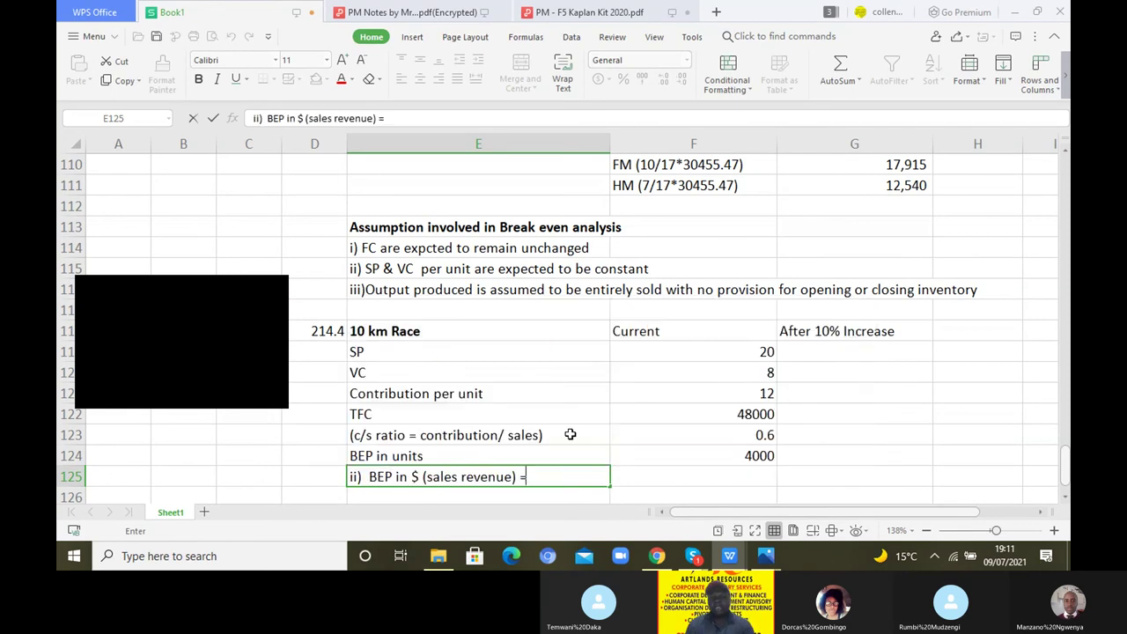
click(367, 480)
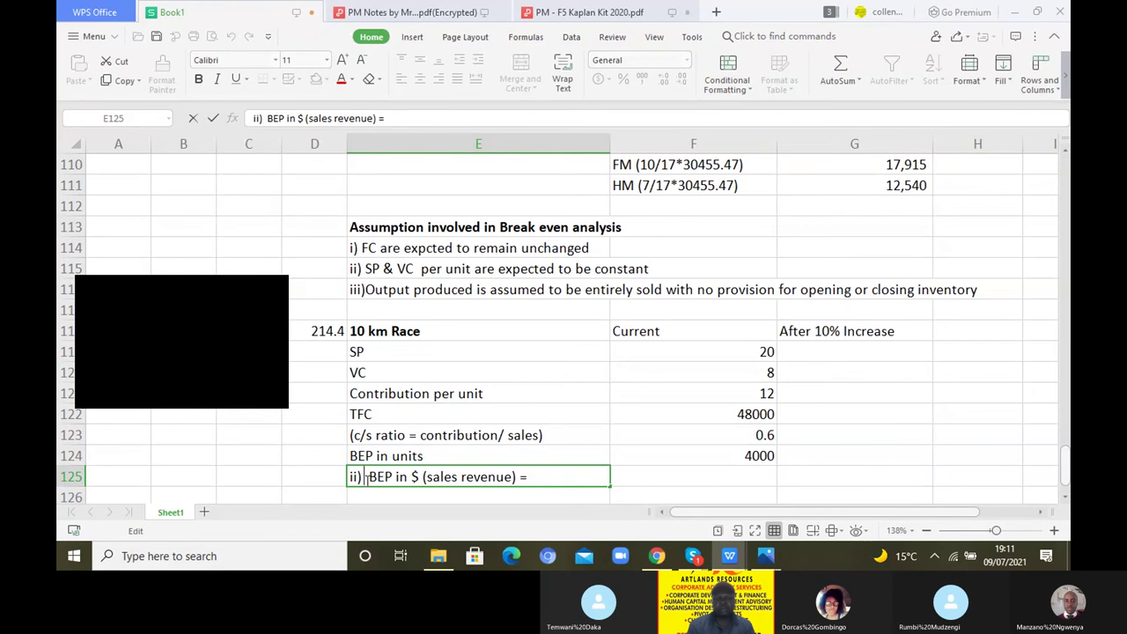
key(BackSpace)
key(BackSpace)
key(BackSpace)
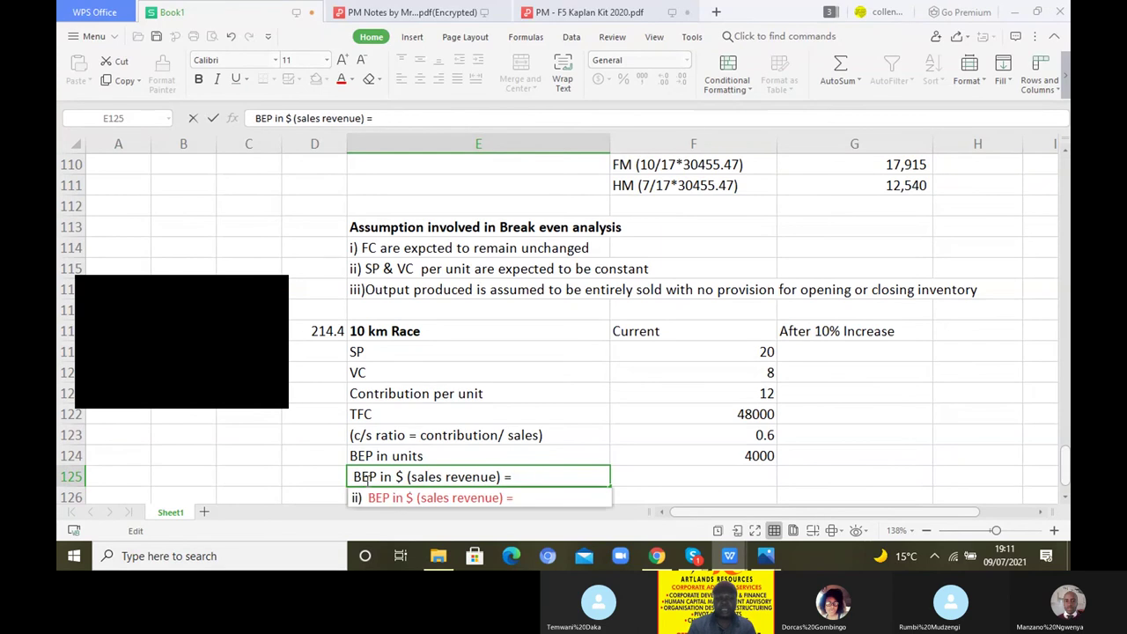
click(564, 477)
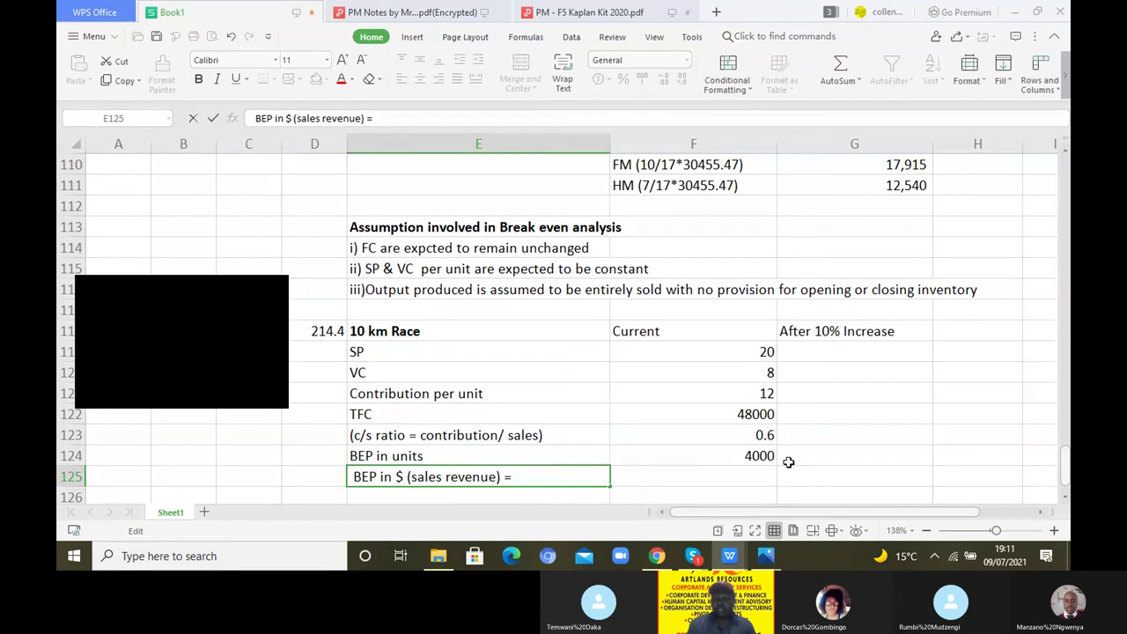
Calculate the current break-even sales revenue in F125 as fixed costs over the c/s ratio, =F122/F123.
click(757, 473)
text(=)
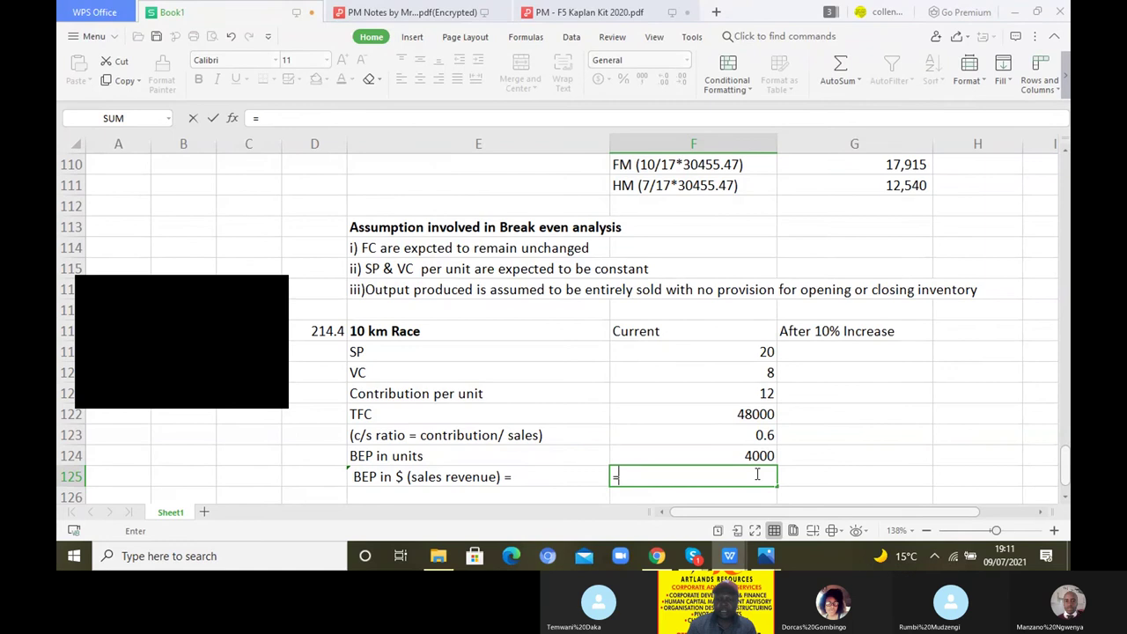
click(763, 414)
text(/)
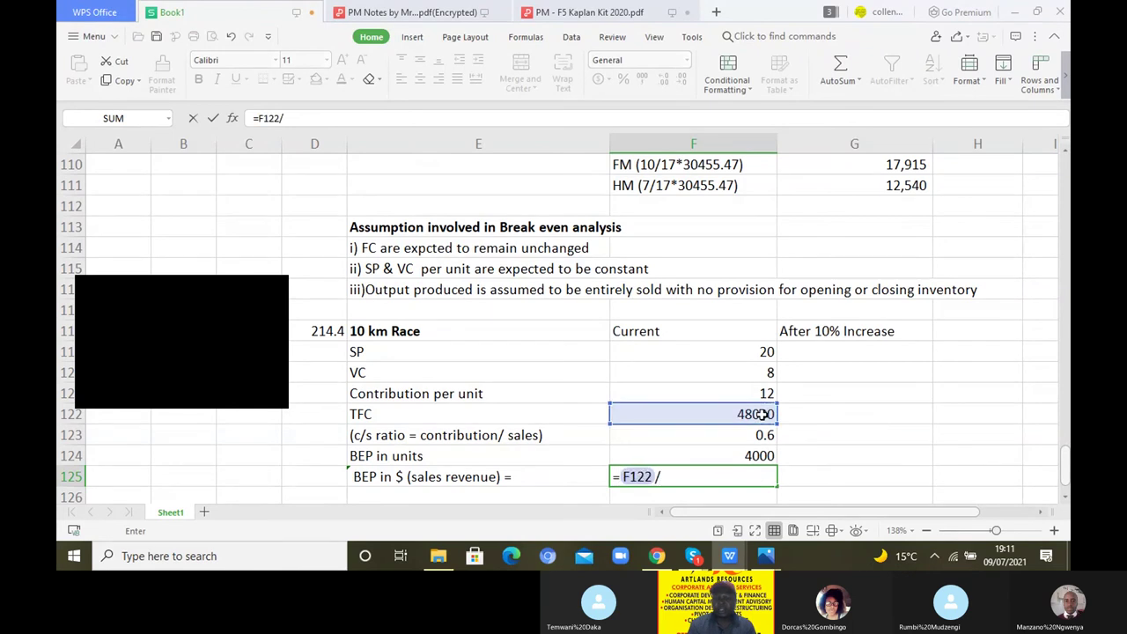
click(763, 436)
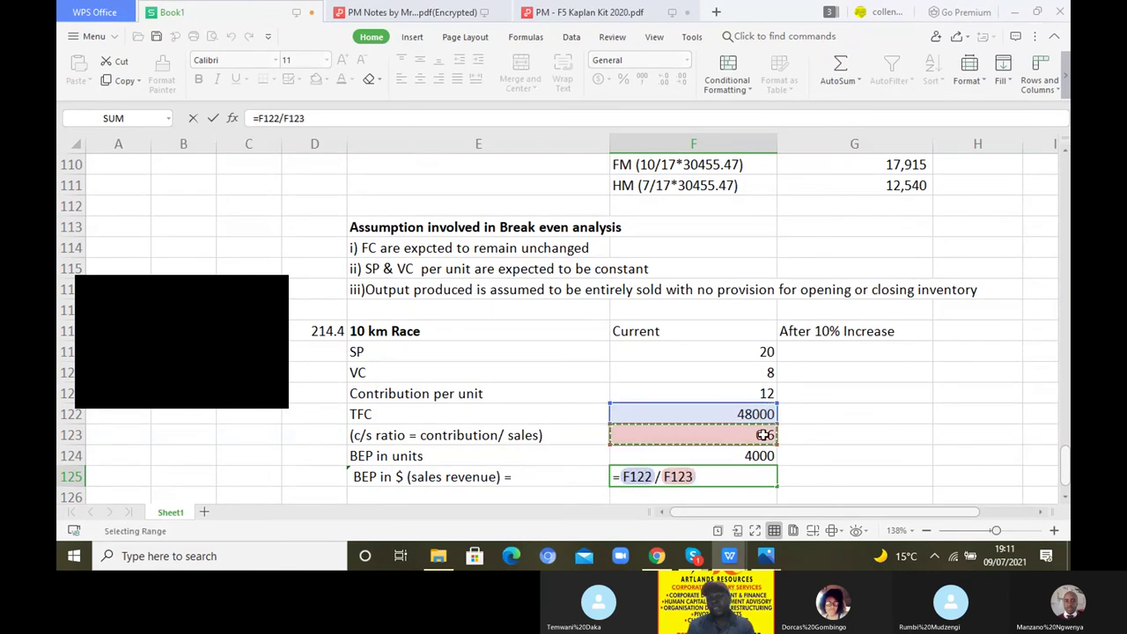
key(Return)
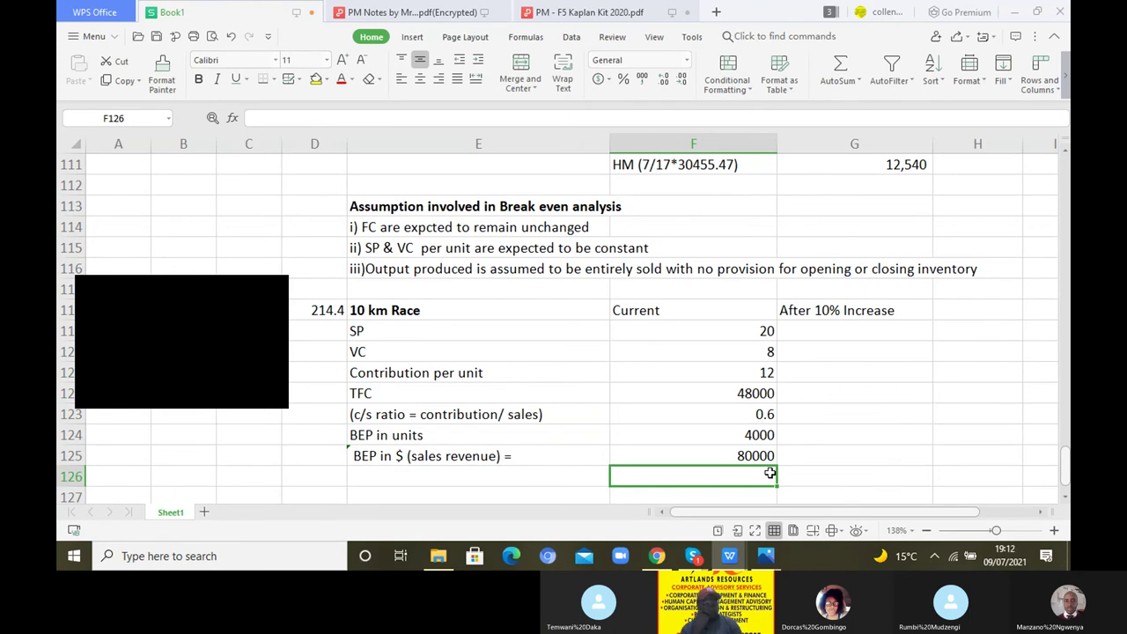
Copy the c/s ratio, BEP in units and BEP in $ formulas from F123:F125 across to the "After 10% Increase" column.
click(762, 393)
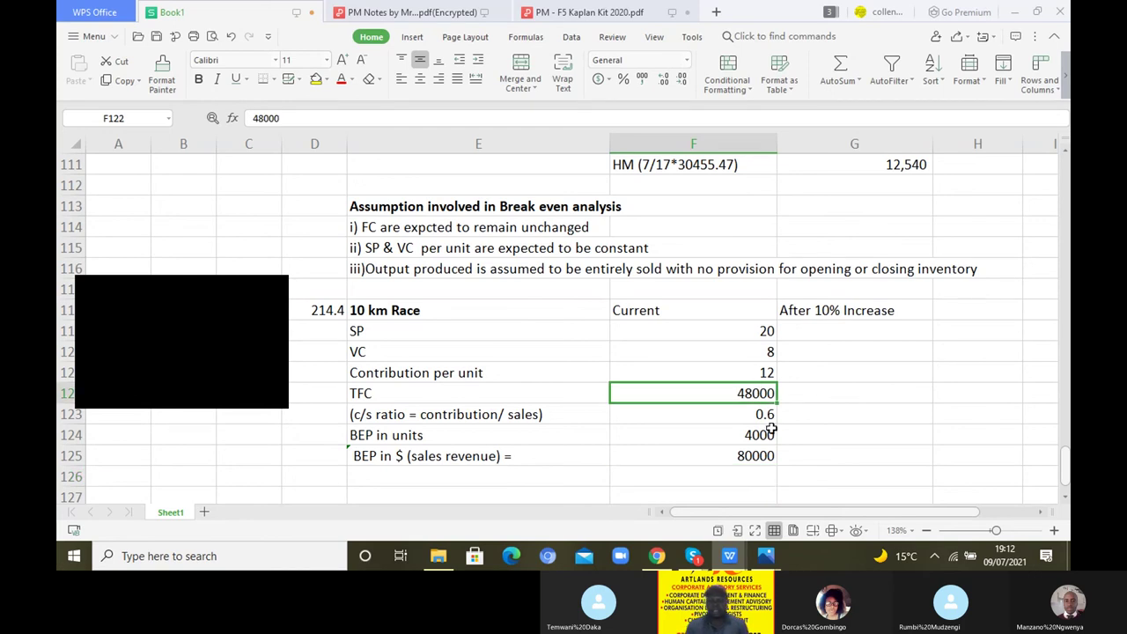
click(766, 414)
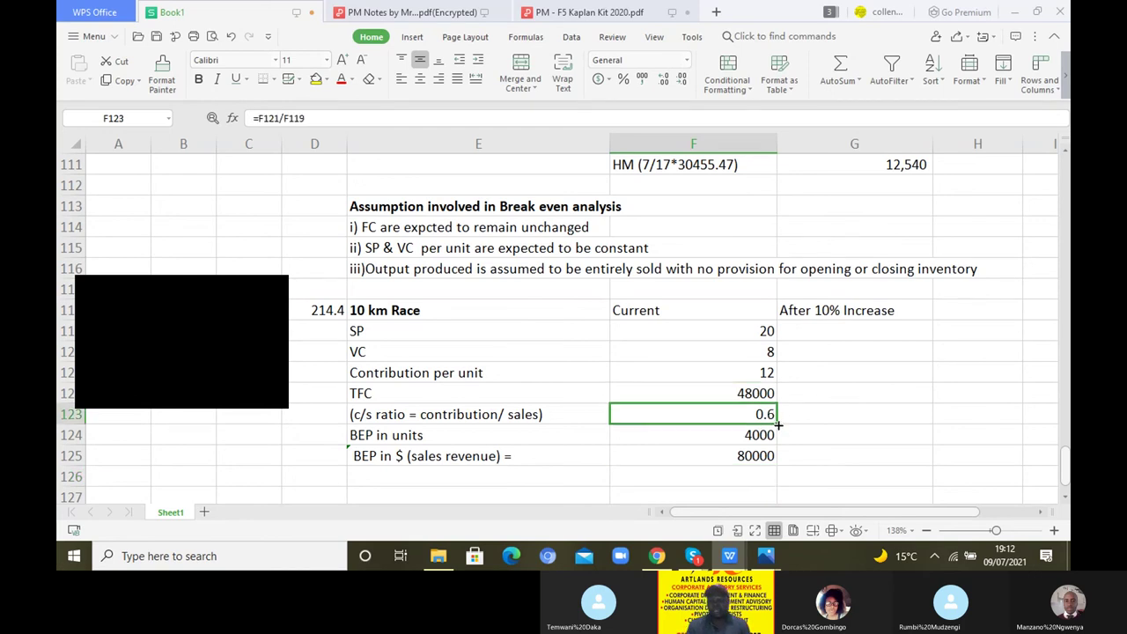
drag(778, 425, 881, 421)
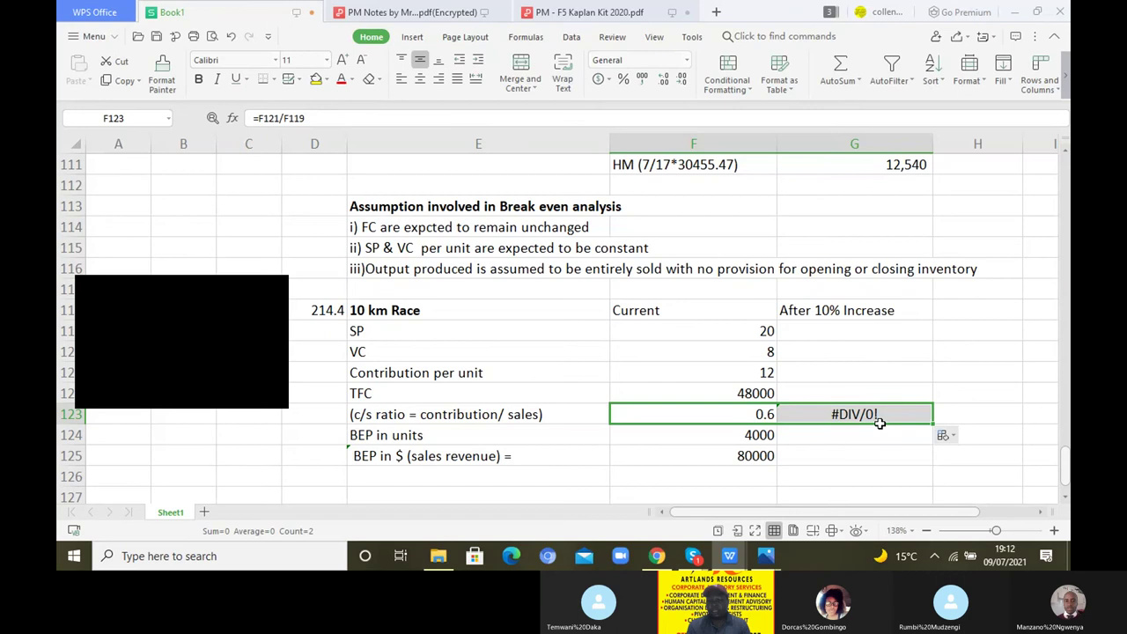
click(766, 438)
drag(778, 446, 893, 446)
click(753, 457)
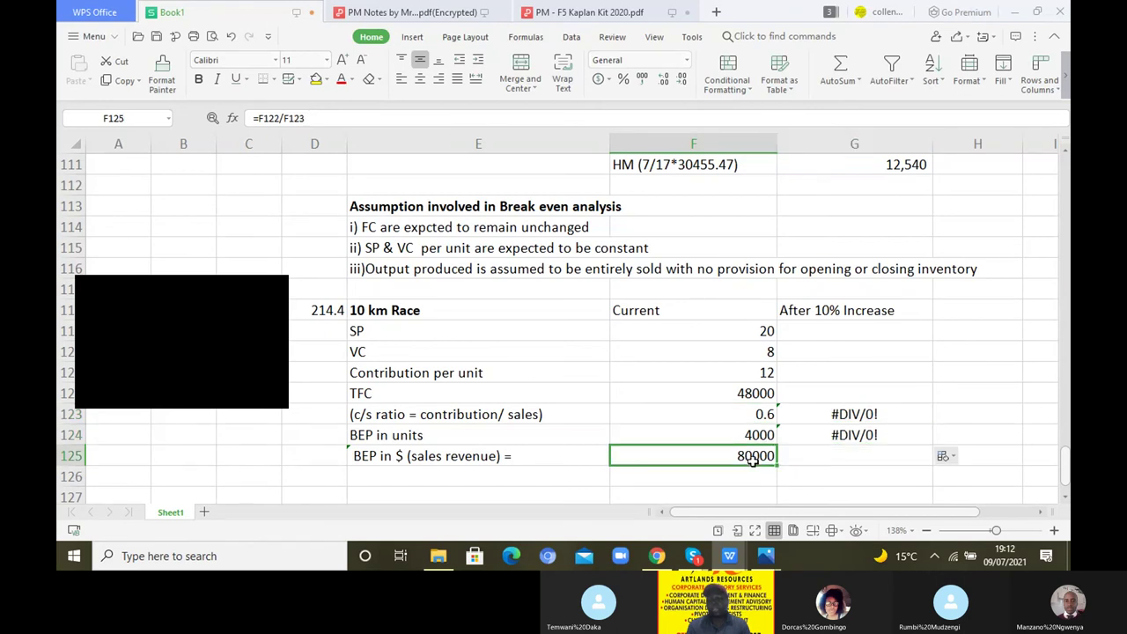
drag(779, 467, 898, 464)
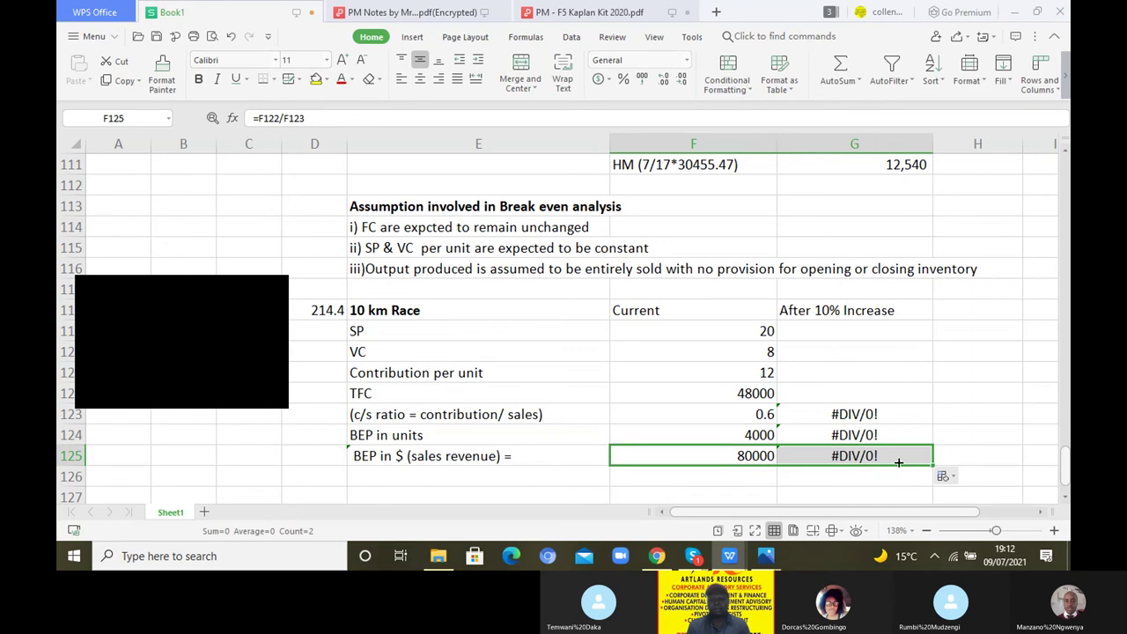
Copy the contribution per unit formula from F121 across to G121 in the "After 10% Increase" column.
click(838, 328)
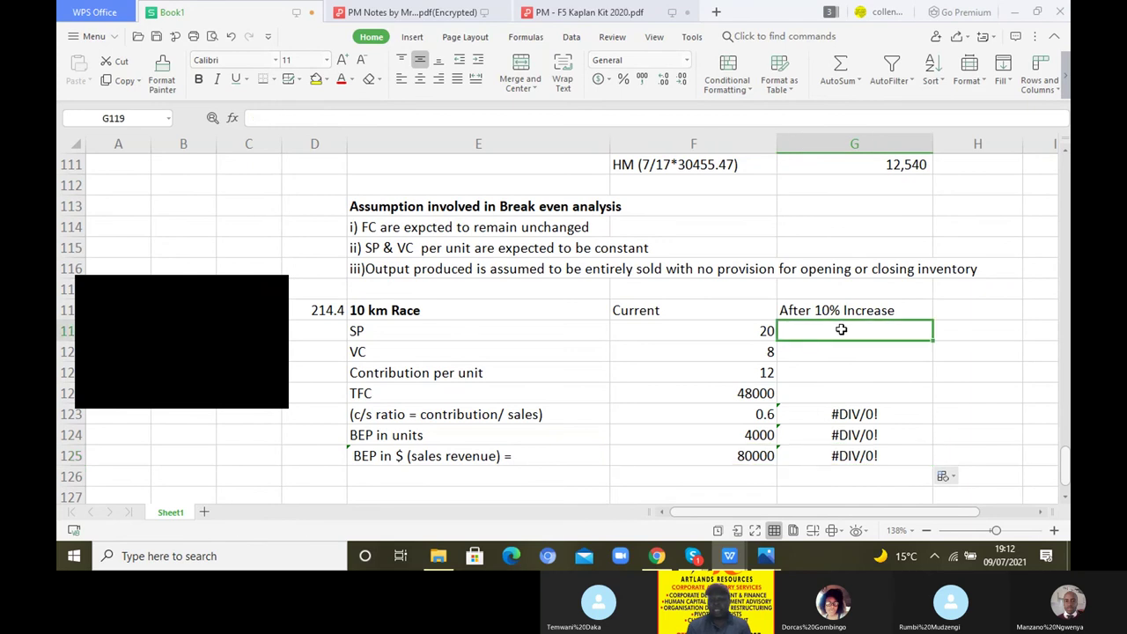
click(764, 372)
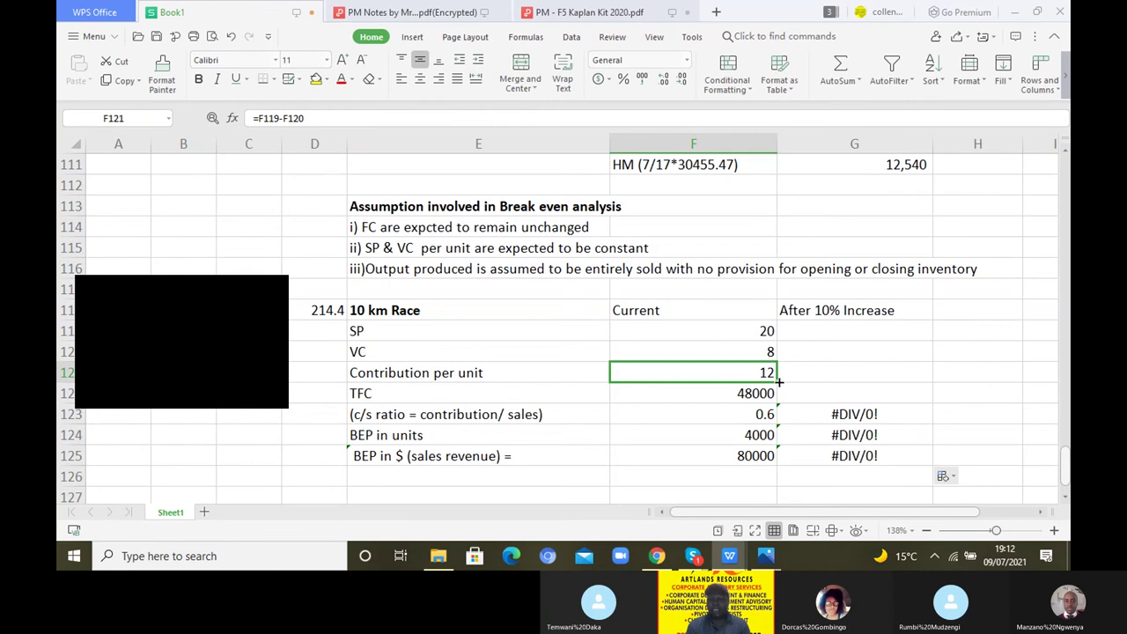
drag(775, 382, 902, 379)
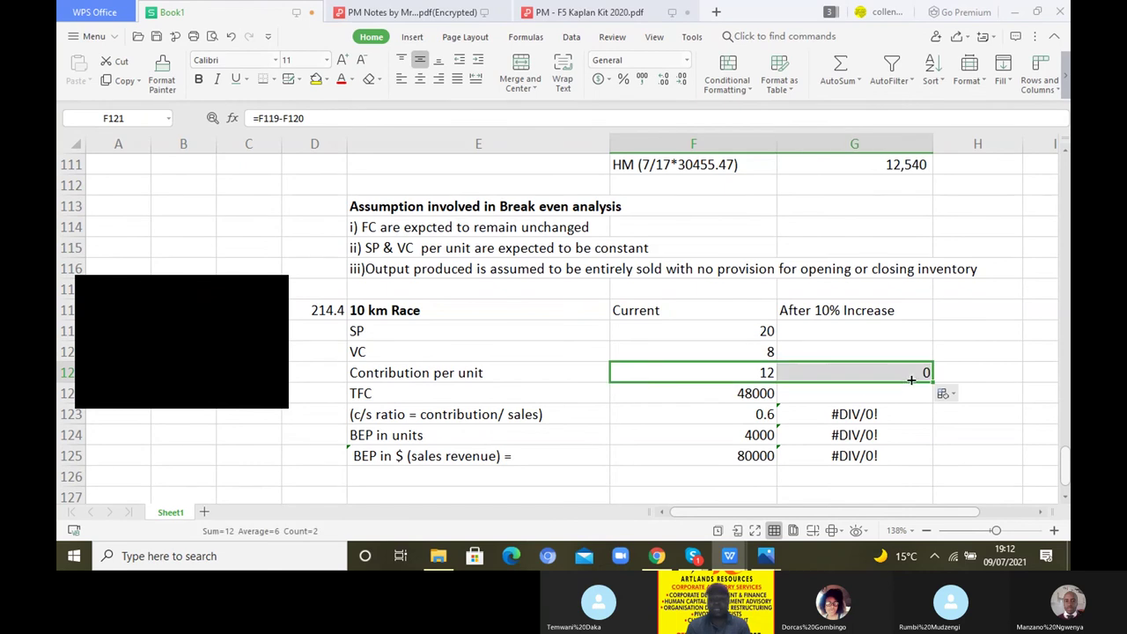
Calculate the increased selling price in G119 as =F119*1.1 and fill the formula down to variable cost in G120.
click(872, 331)
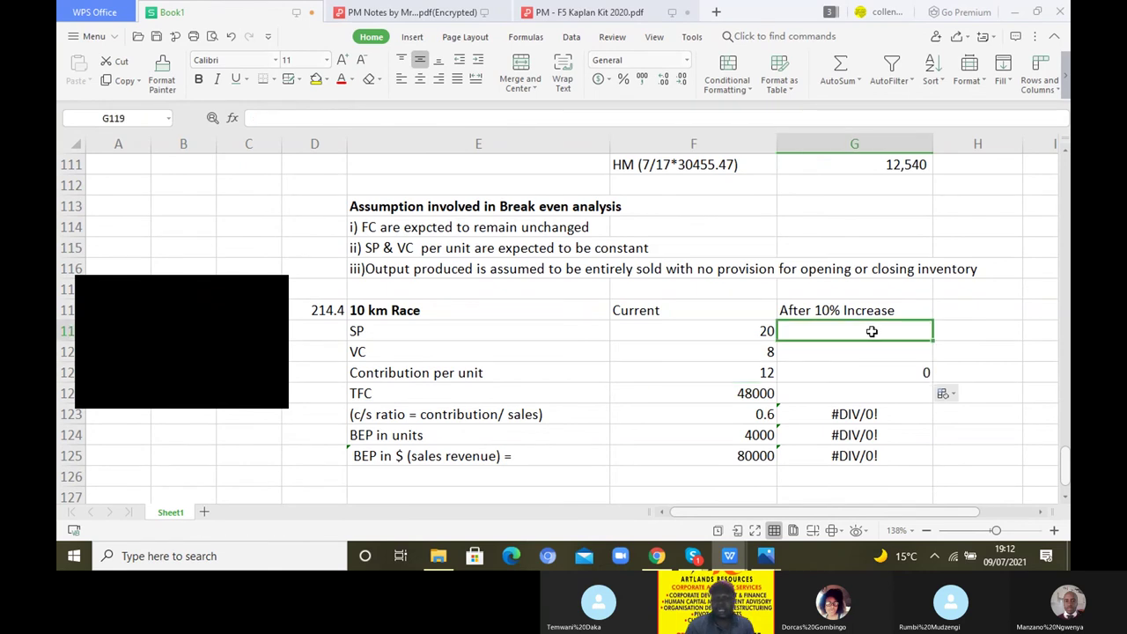
text(=)
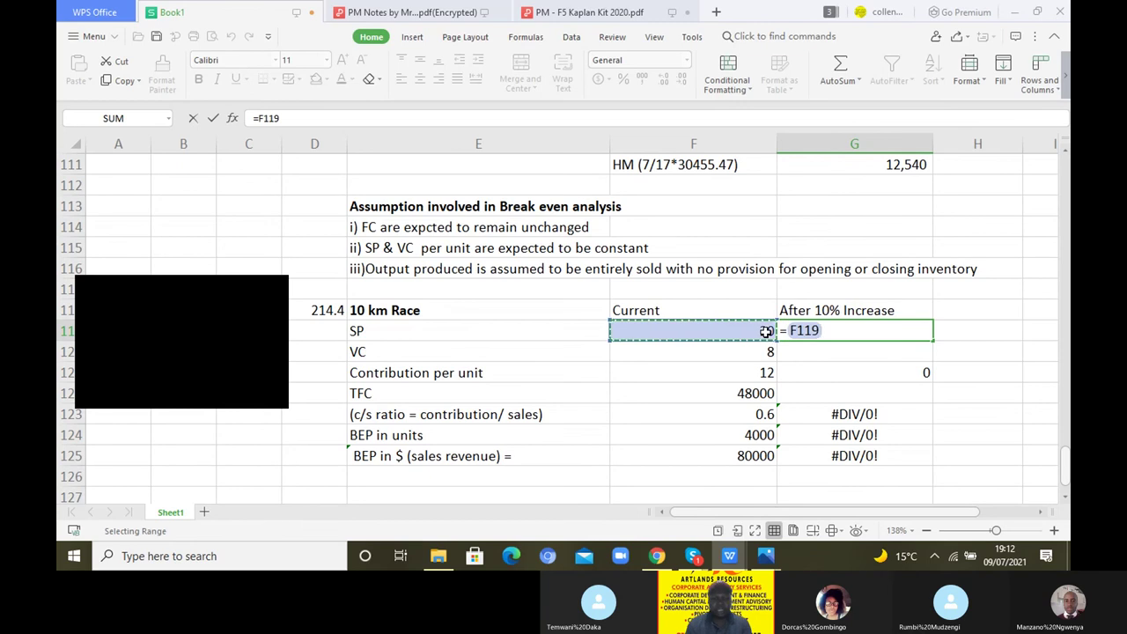
click(766, 331)
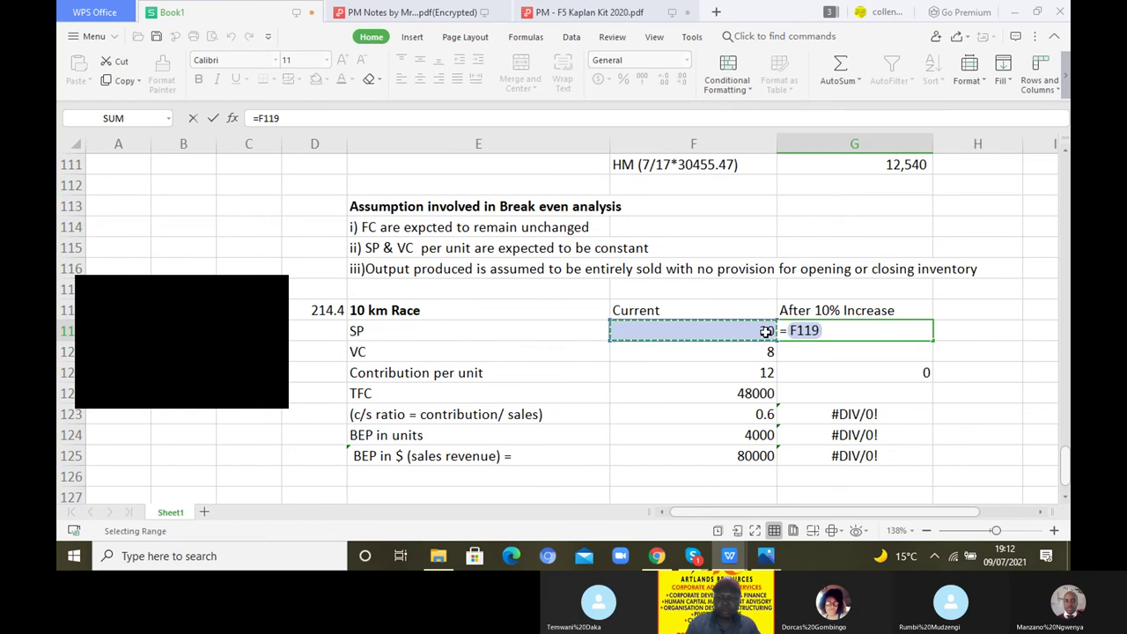
text(*1.1)
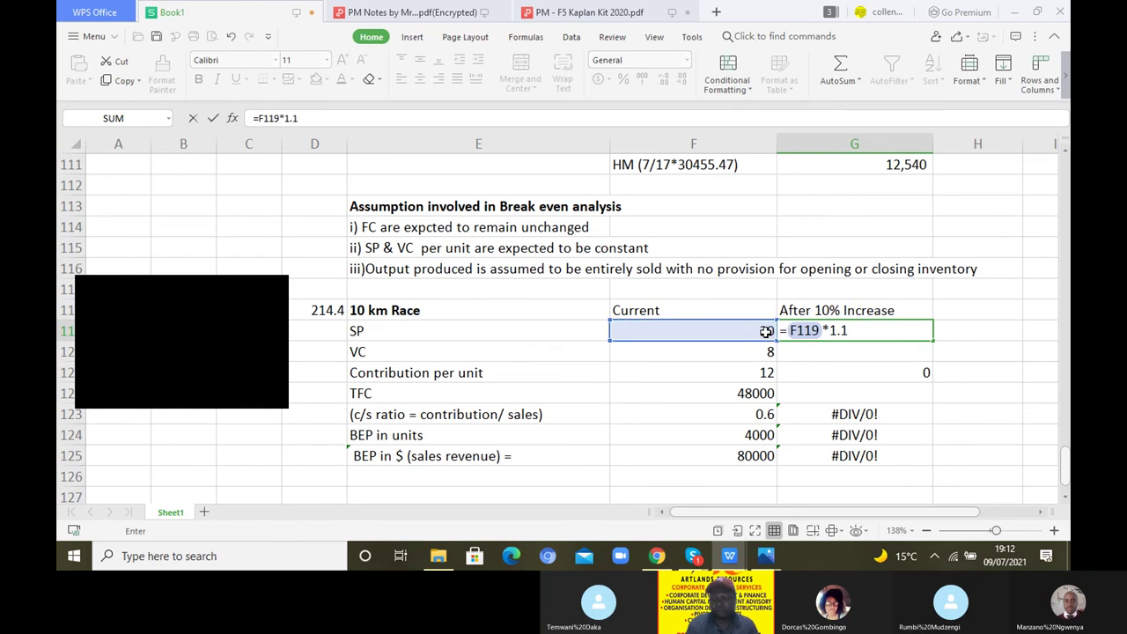
key(Return)
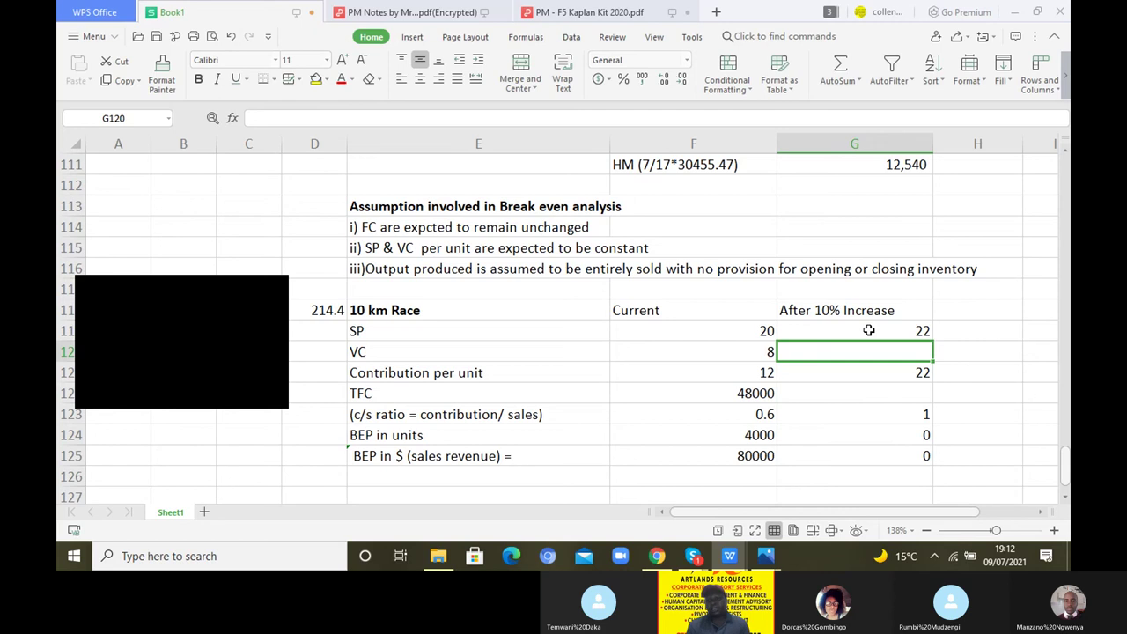
click(869, 331)
drag(933, 341, 933, 355)
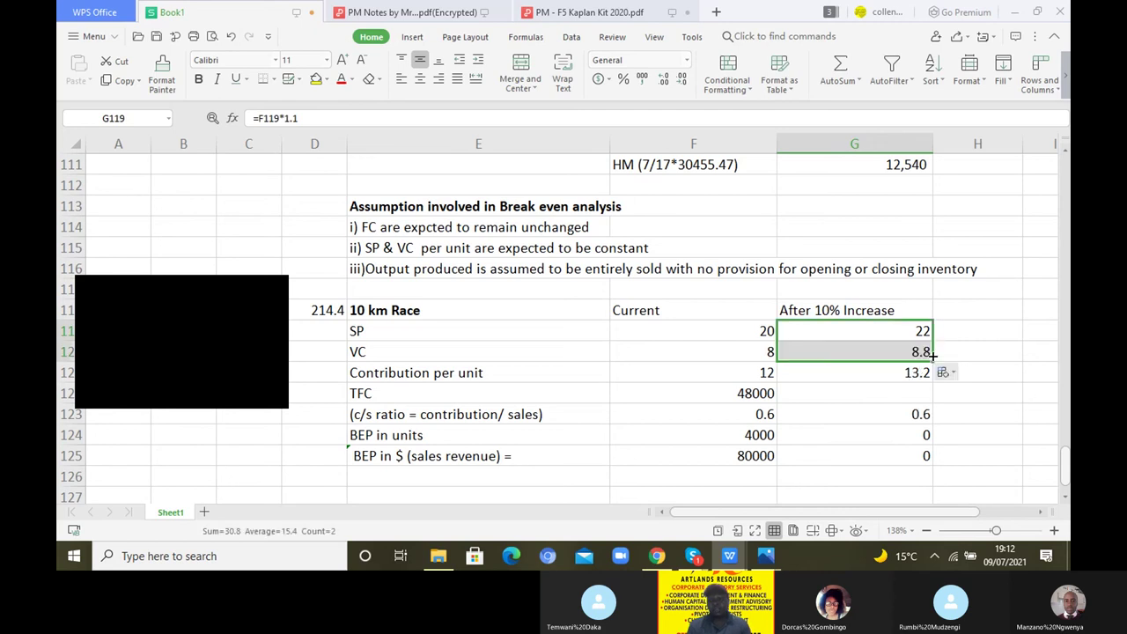
Calculate the total fixed costs after the 10% increase in G122 as =F122*1.1.
click(892, 432)
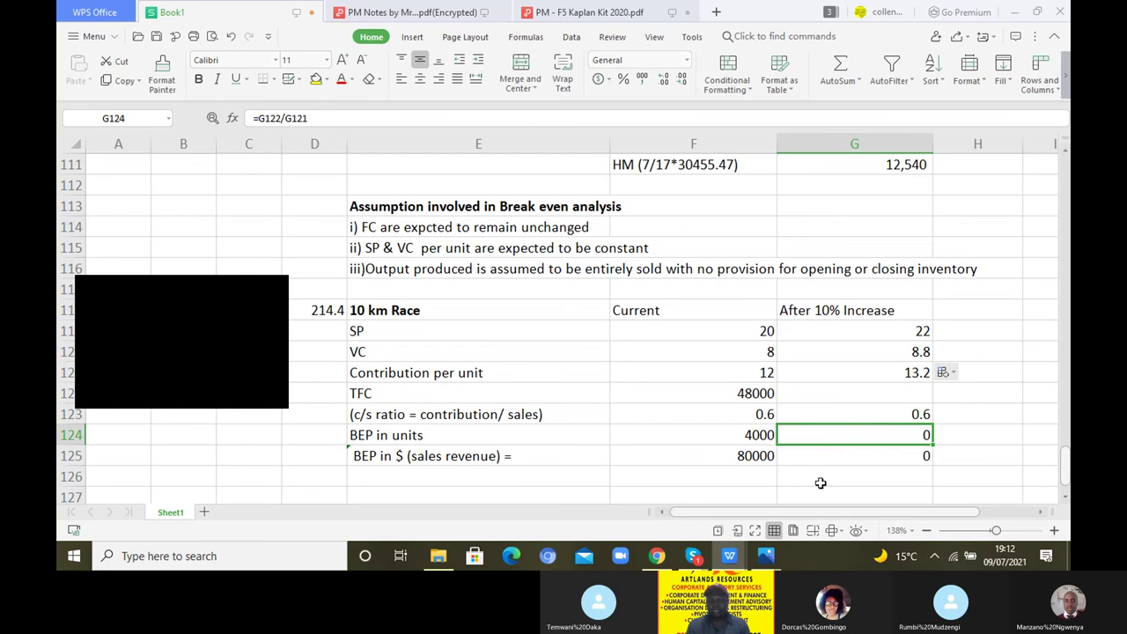
double_click(773, 393)
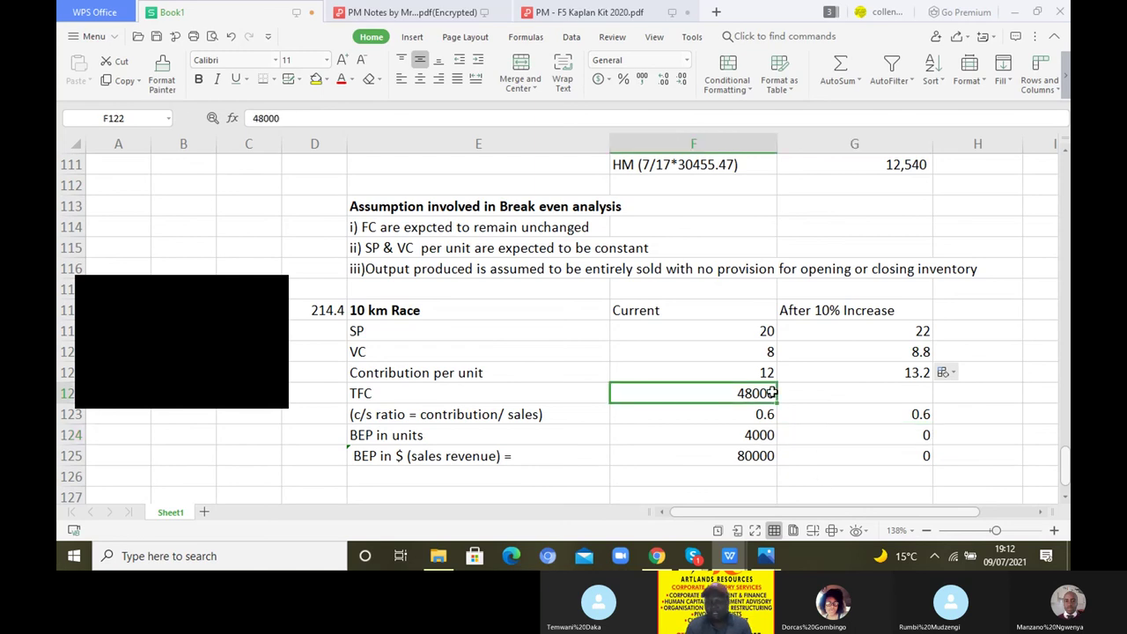
click(843, 395)
text(=)
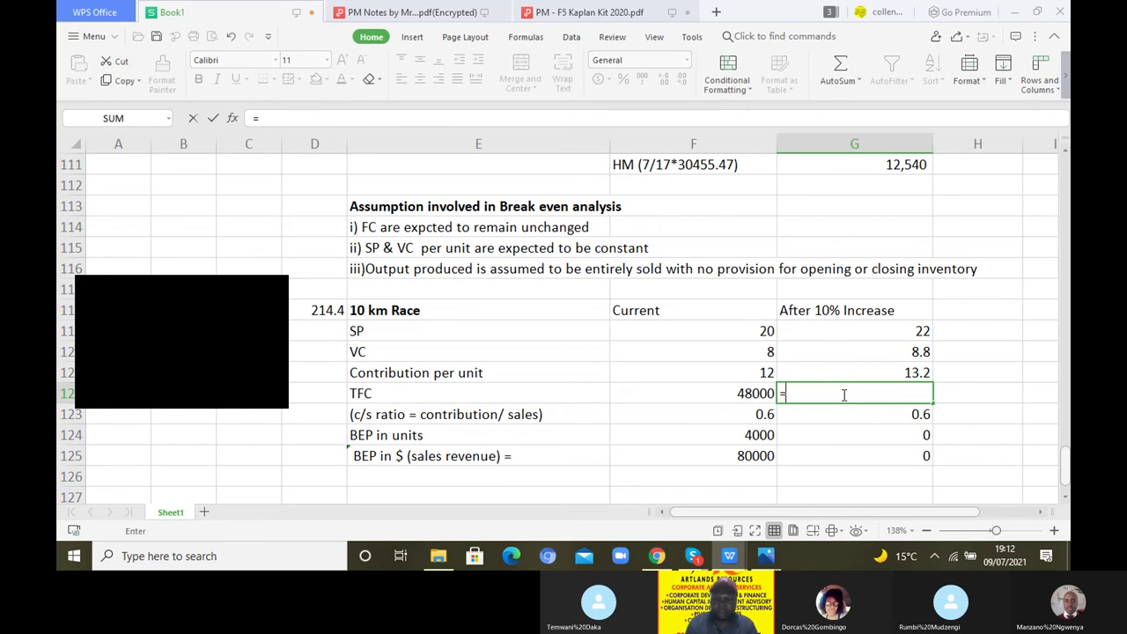
click(756, 393)
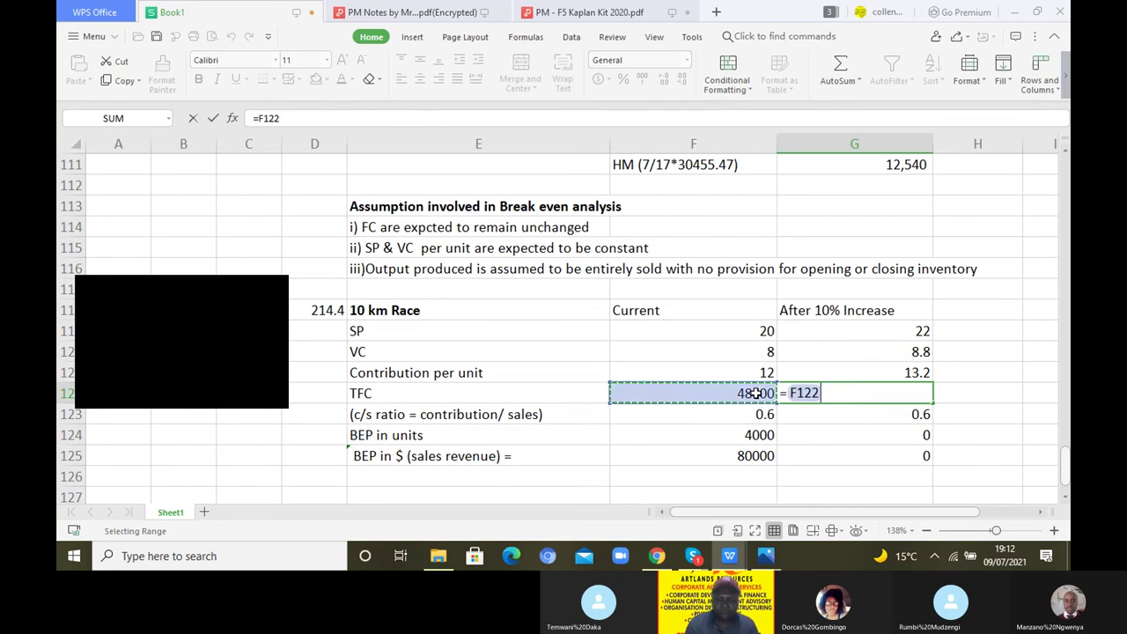
text(*1.1)
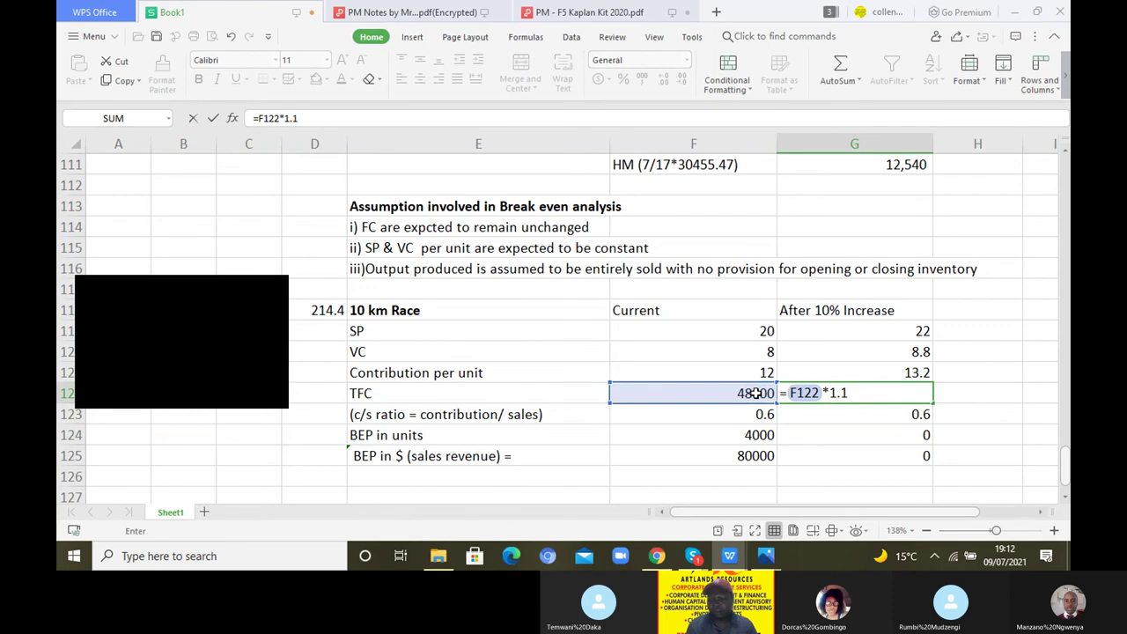
key(Return)
click(852, 476)
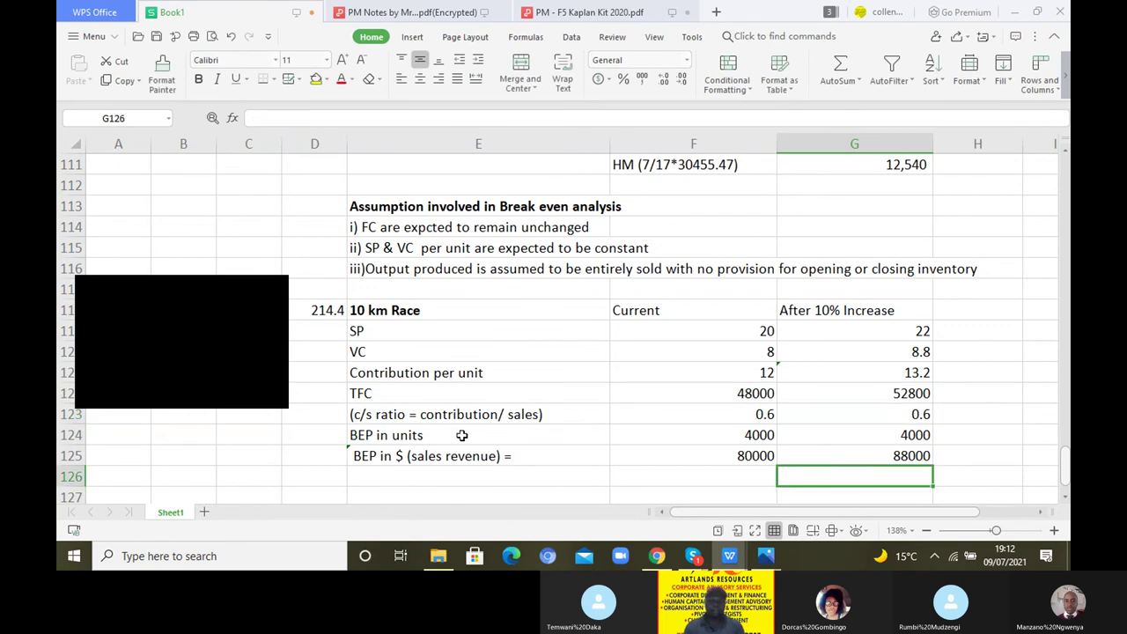
Make the two break-even result rows, E124:G125, bold with a yellow fill.
drag(435, 440, 851, 450)
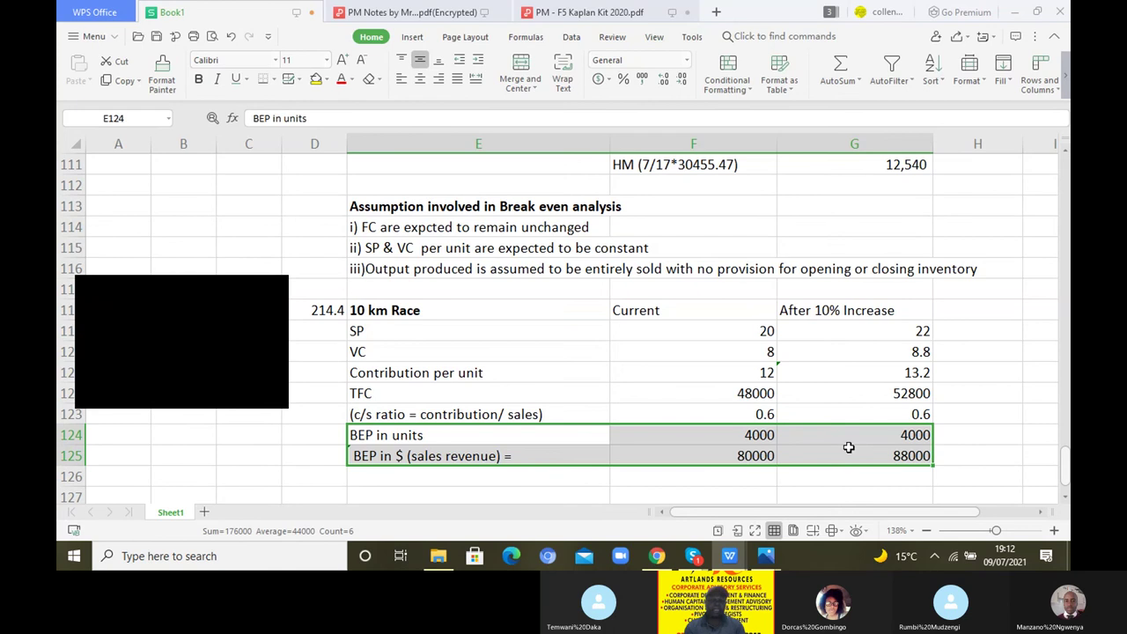
click(199, 79)
click(314, 81)
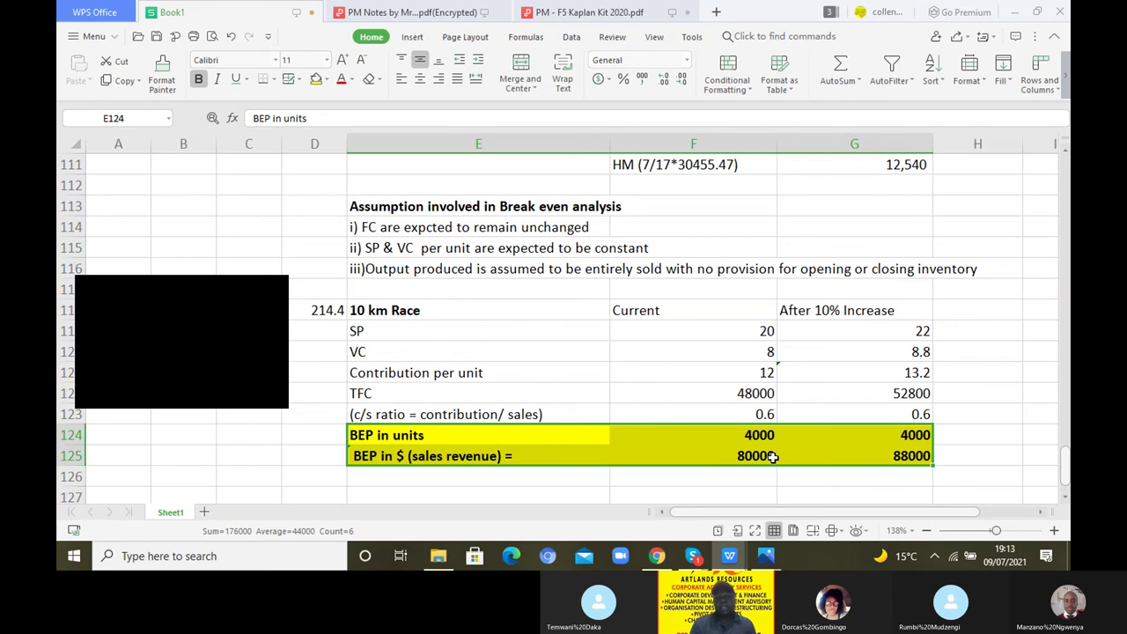
Switch to the F5 Kaplan Kit 2020 PDF and bring up question 5 on cost volume profit analysis statements.
click(625, 19)
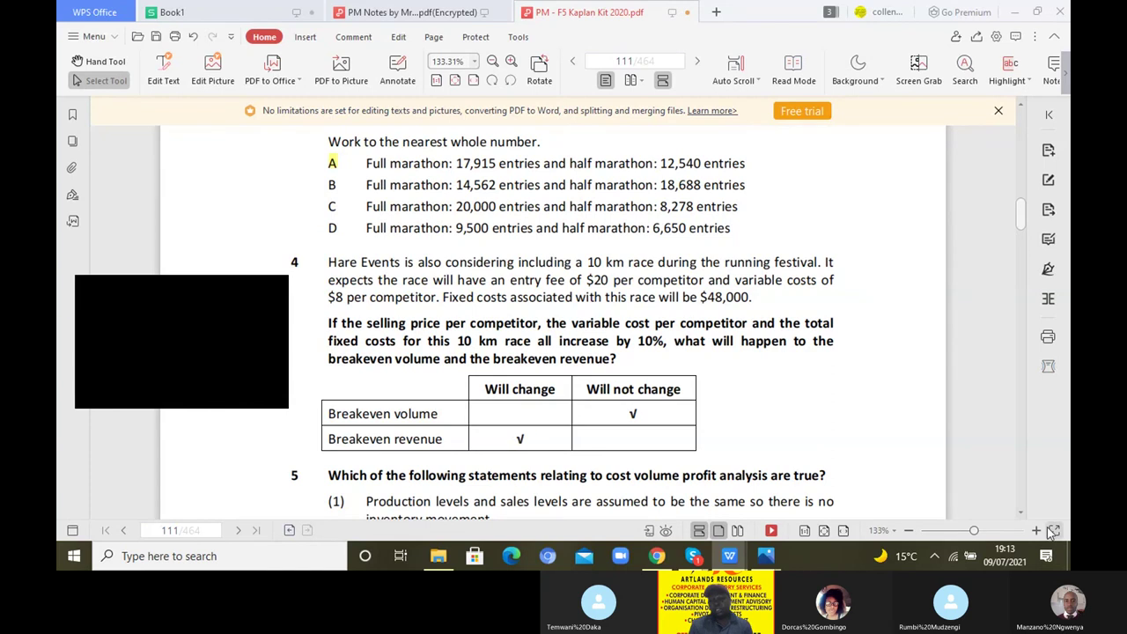
scroll(1024, 520, down, 3)
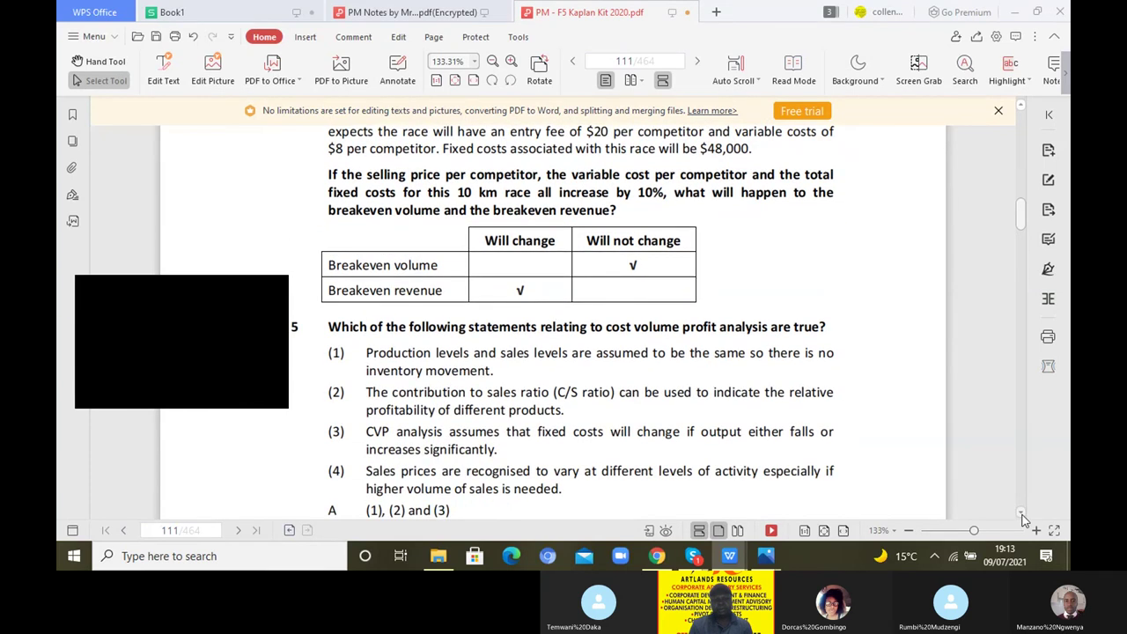
scroll(1024, 520, down, 3)
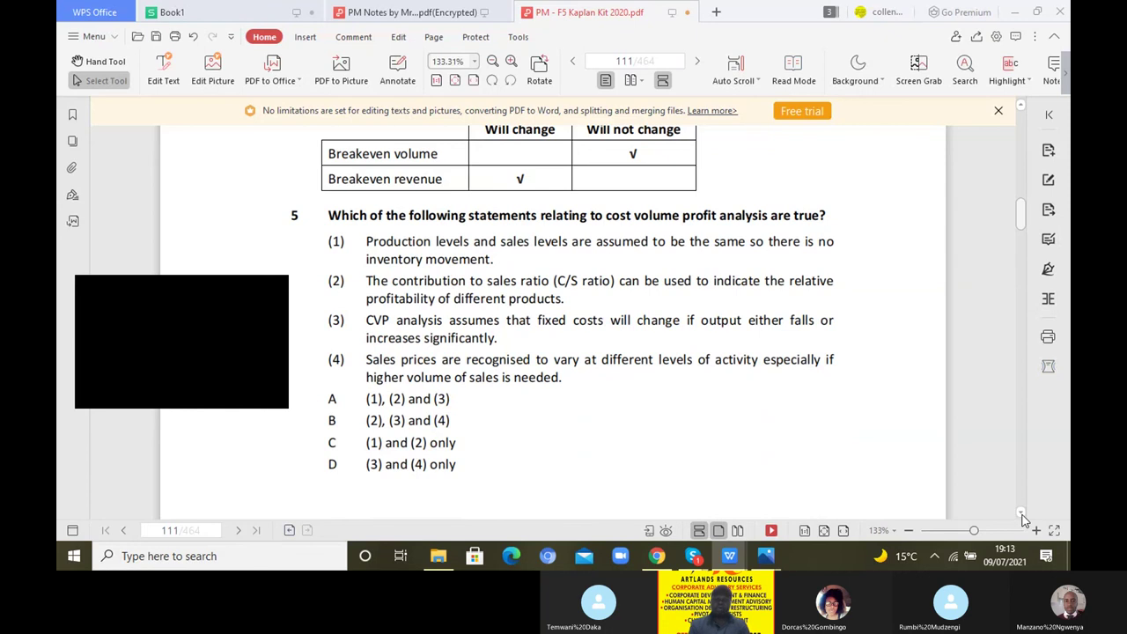